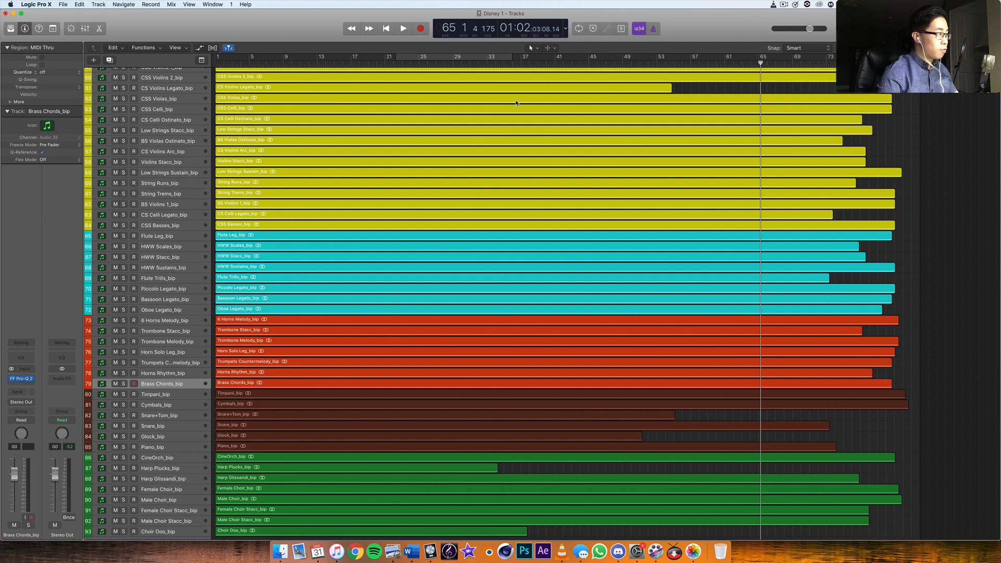
# Show the mixer and route the output of all string channels, from CSS Violins 1 through CSS Basses, to Bus 1.
pyautogui.click(85, 29)
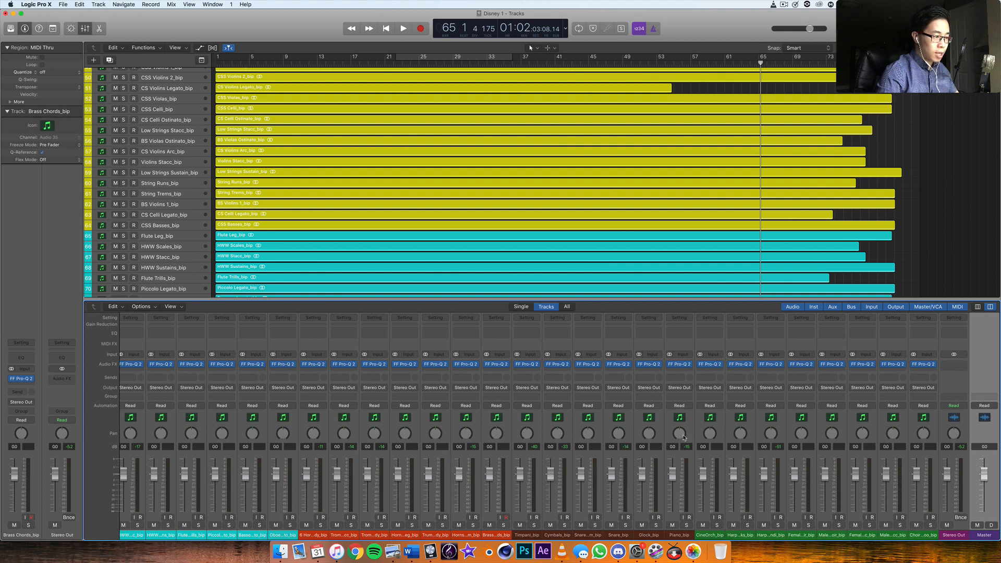
pyautogui.hscroll(-8, 365, 422)
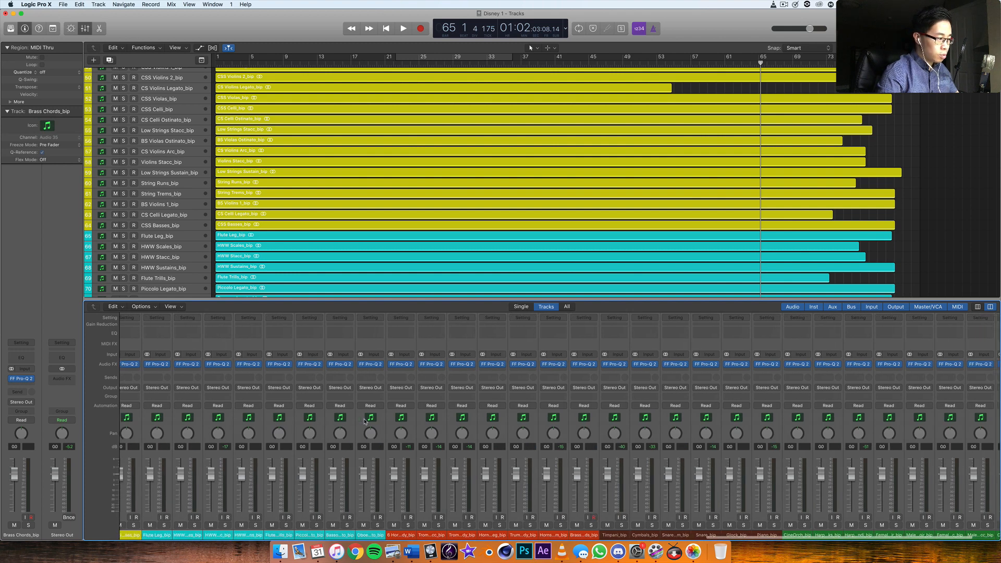
pyautogui.hscroll(-14, 365, 422)
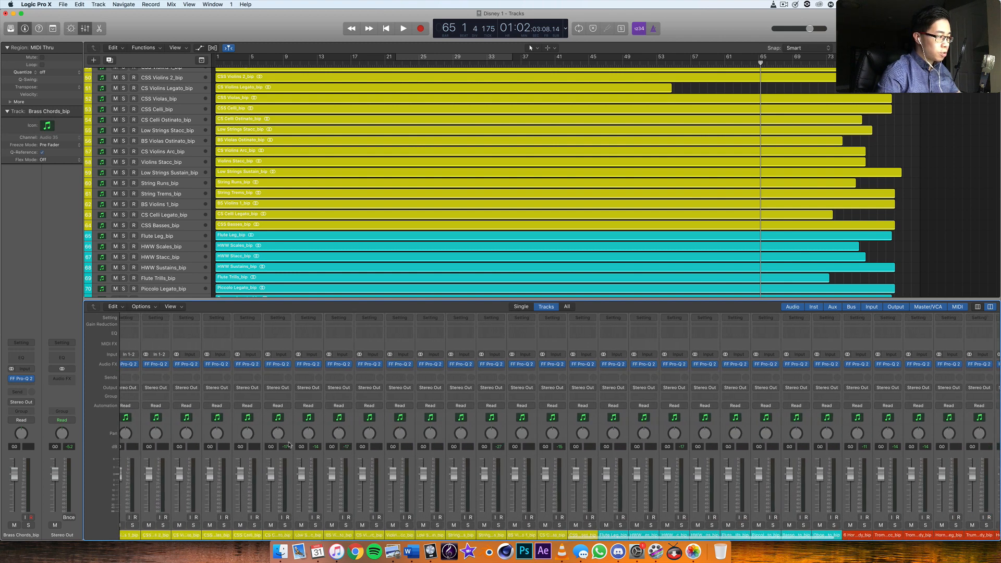
pyautogui.click(251, 427)
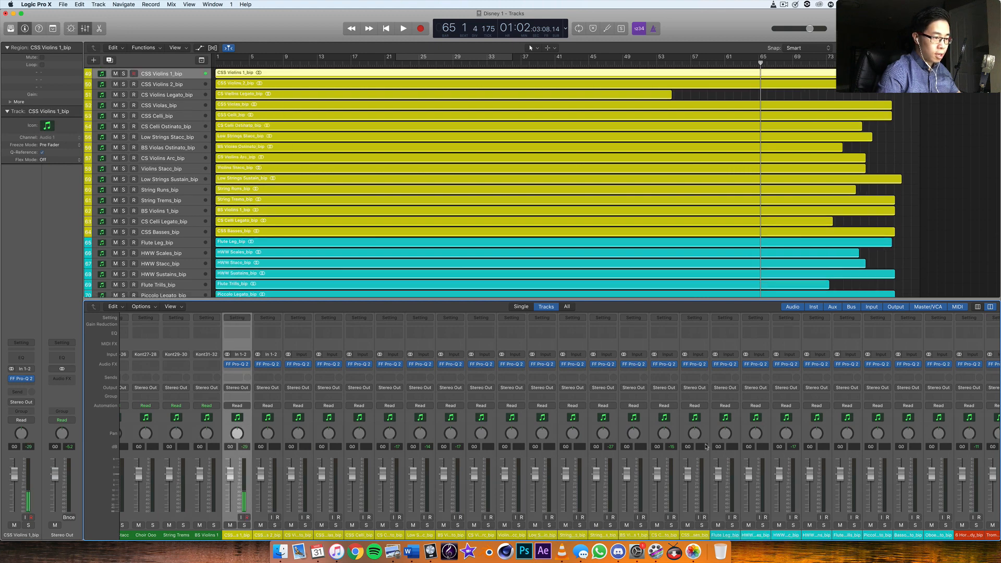
pyautogui.keyDown('shift'); pyautogui.click(704, 425); pyautogui.keyUp('shift')
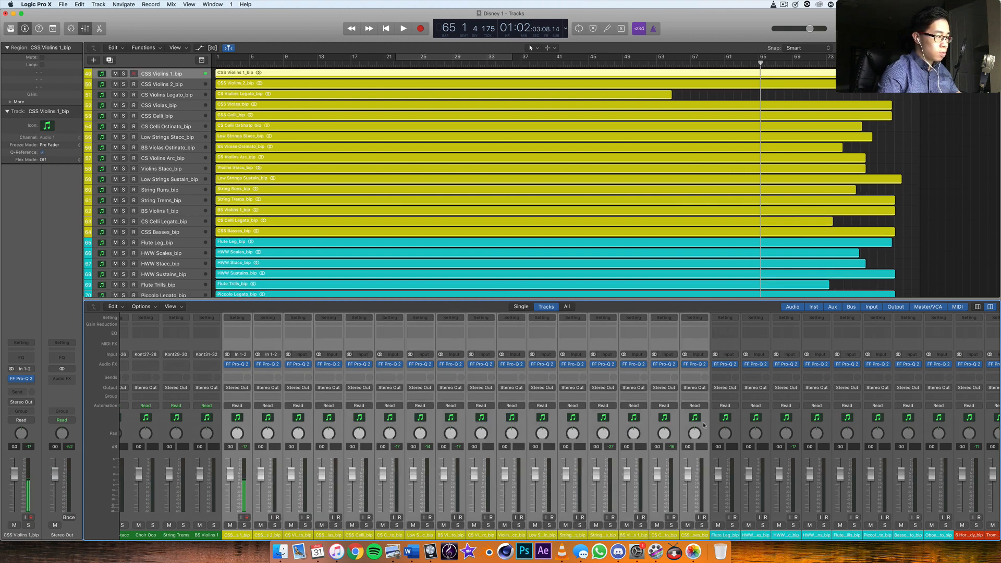
pyautogui.click(246, 387)
pyautogui.moveTo(249, 416)
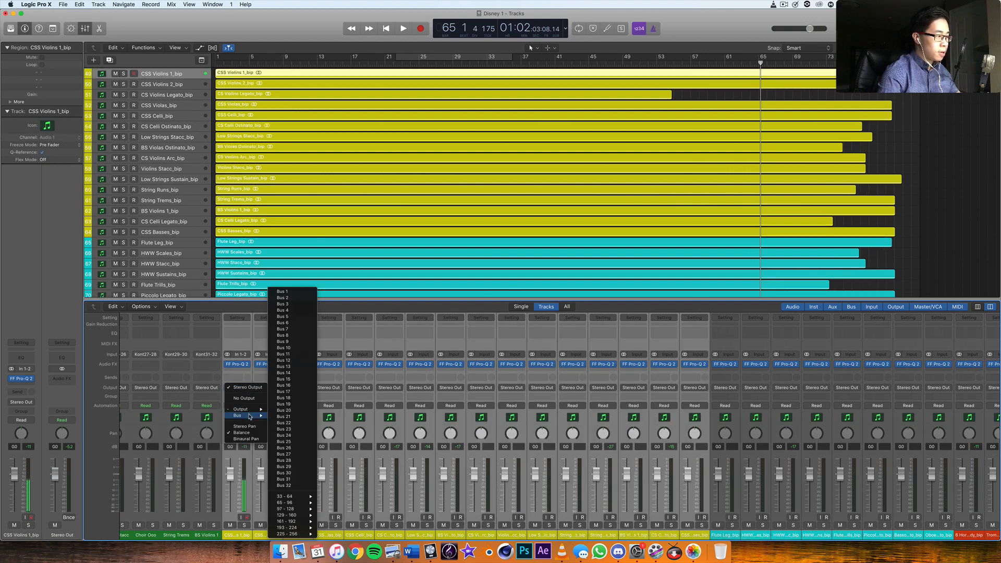
pyautogui.click(288, 293)
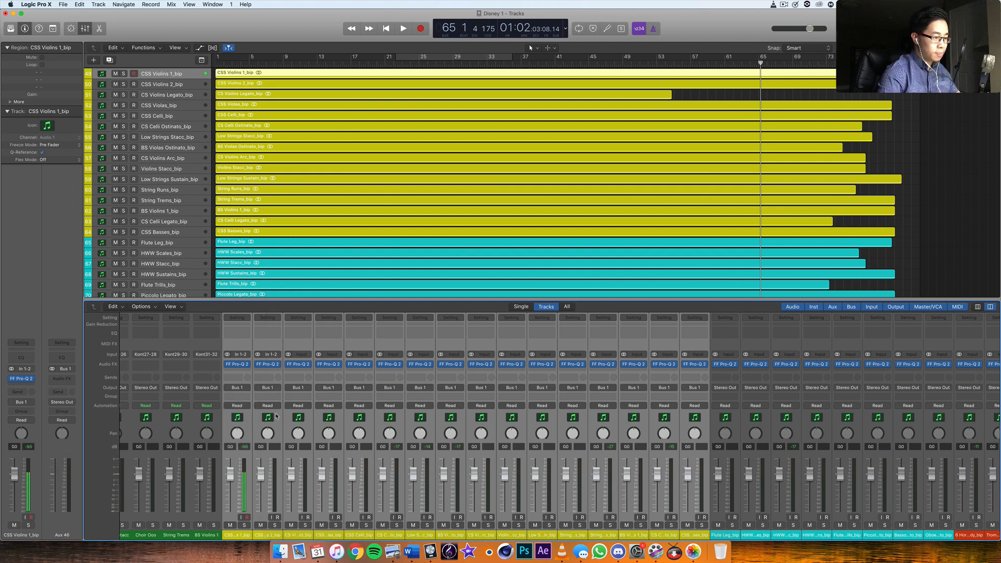
# Examine the new auxiliary channel fed by Bus 1 and compare its output with the string channels' routing in the mixer.
pyautogui.hscroll(10, 490, 409)
pyautogui.hscroll(3, 490, 410)
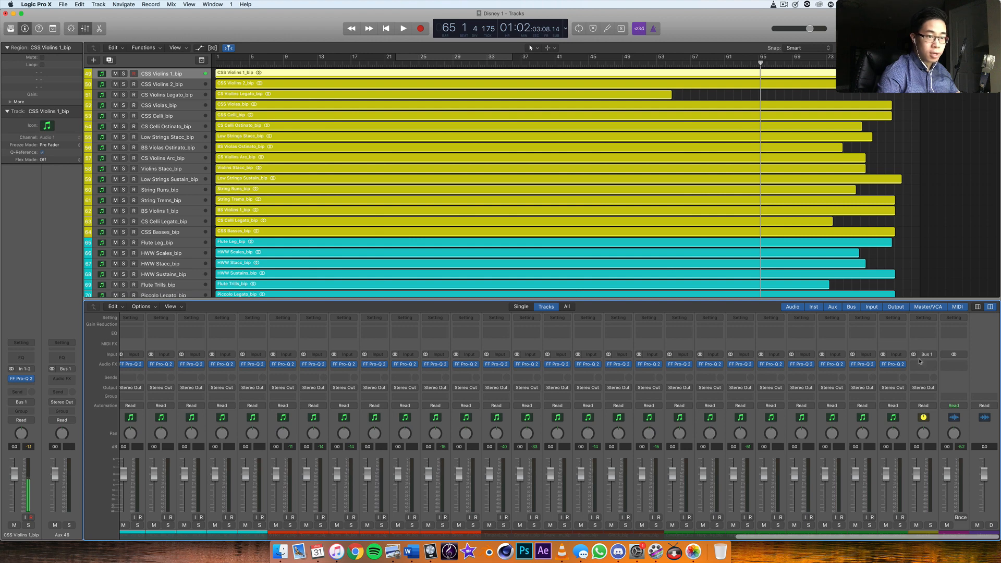
pyautogui.hscroll(-10, 209, 371)
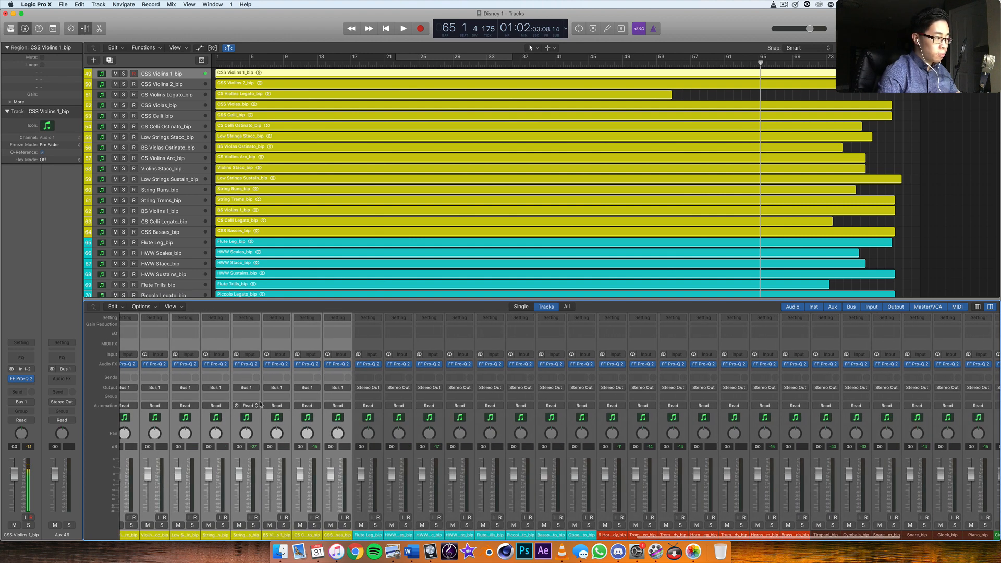
pyautogui.hscroll(3, 407, 401)
pyautogui.hscroll(10, 407, 400)
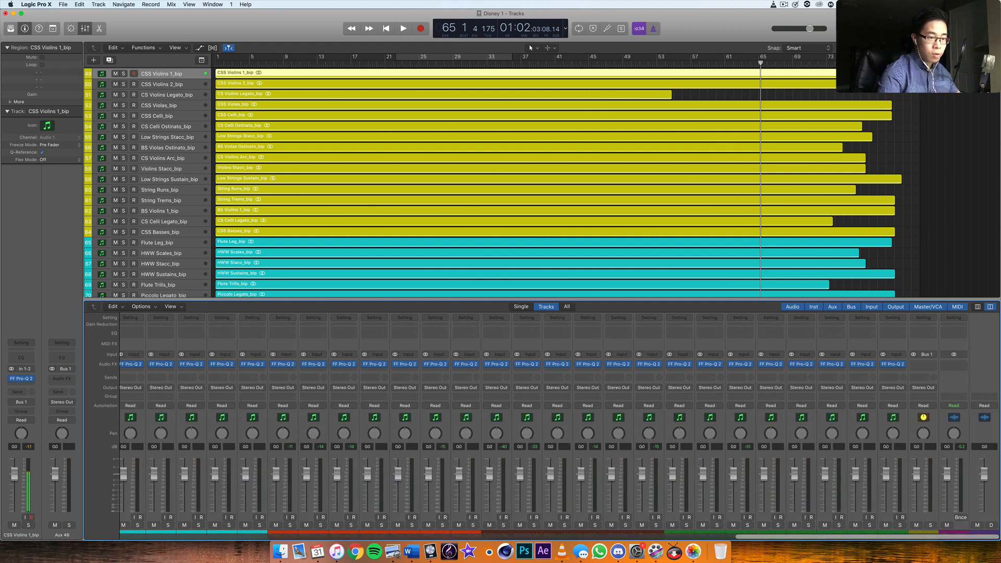
pyautogui.click(950, 360)
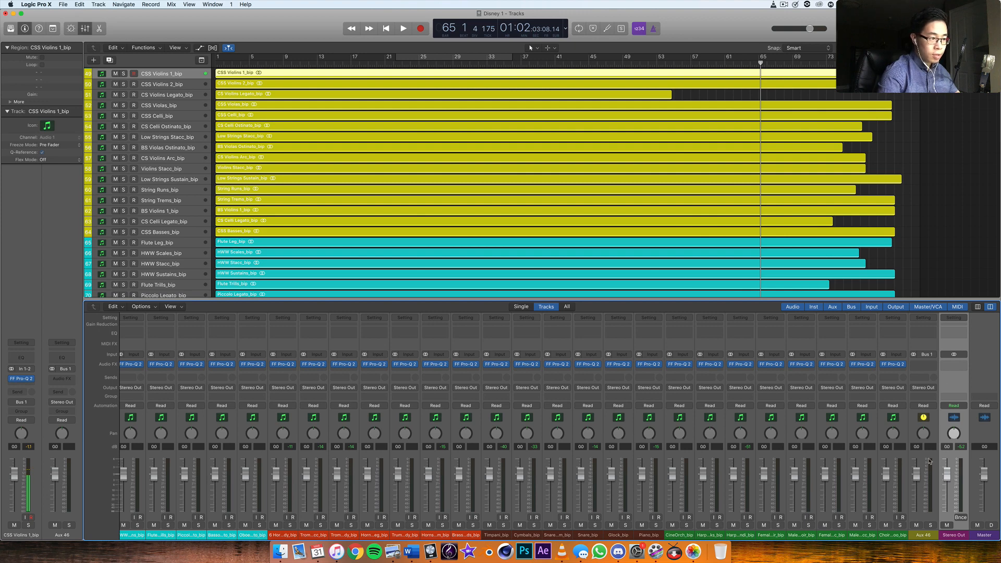
pyautogui.hscroll(-10, 930, 461)
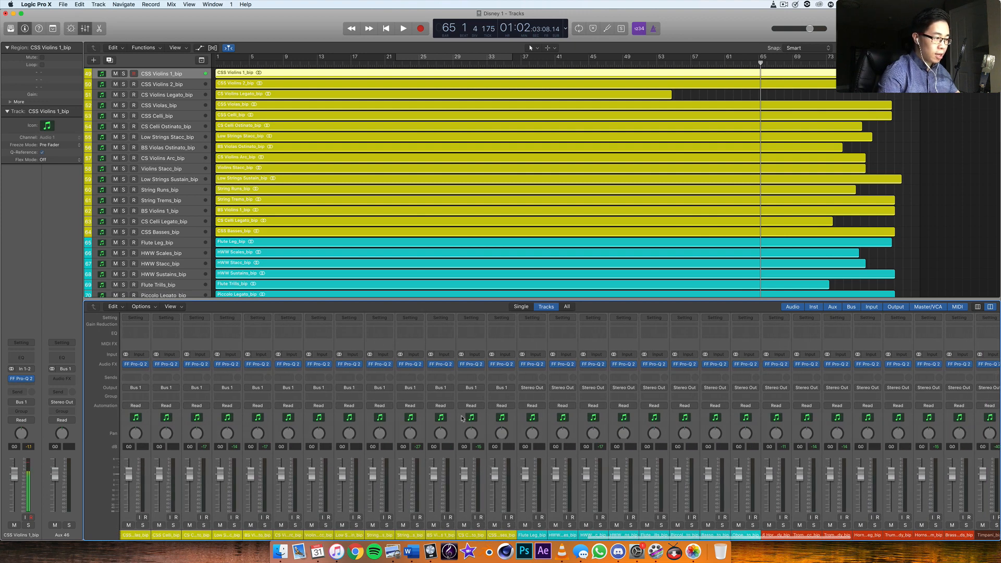
pyautogui.hscroll(10, 481, 399)
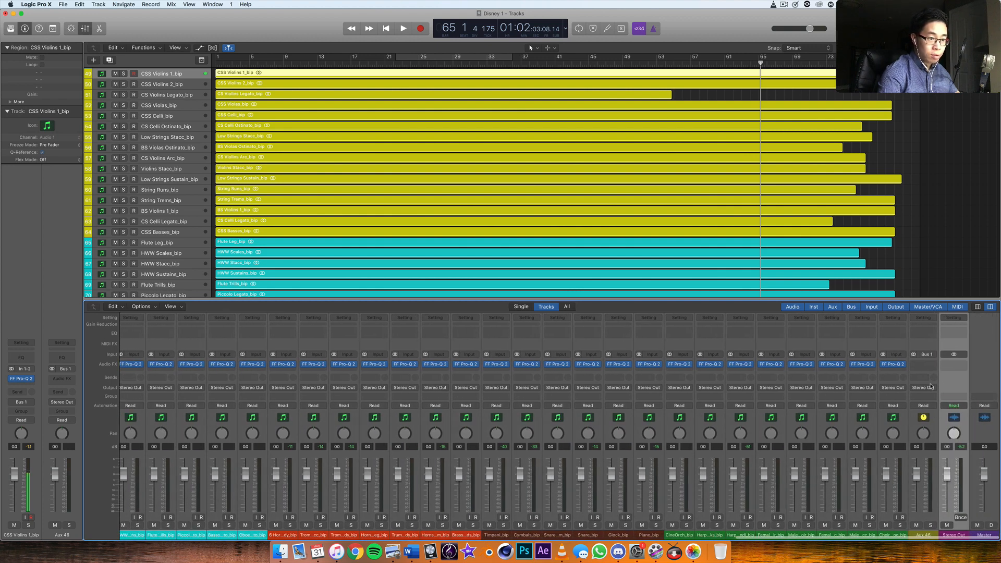
# Rename the auxiliary channel that receives Bus 1 as STRINGS.
pyautogui.moveTo(959, 535)
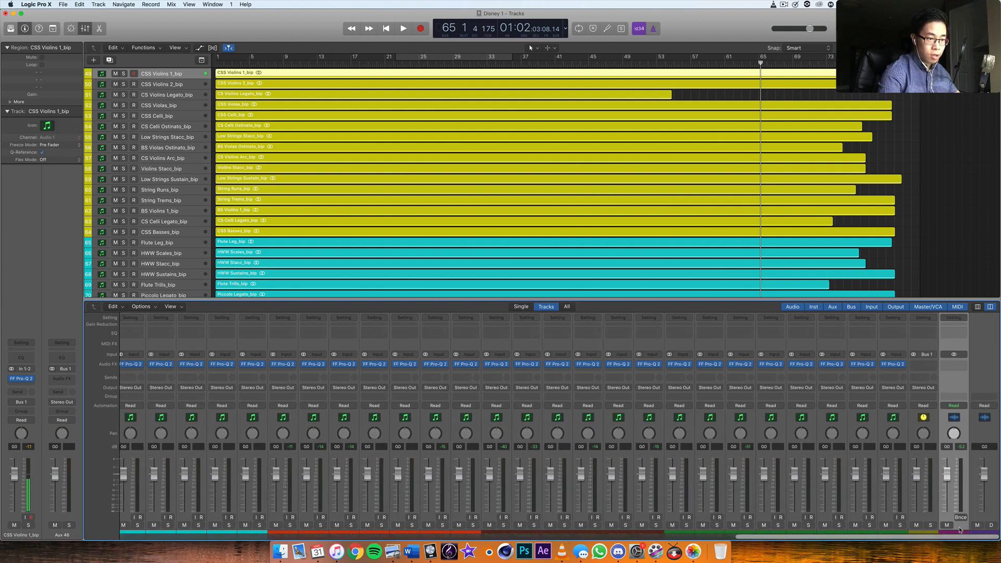
pyautogui.click(924, 535)
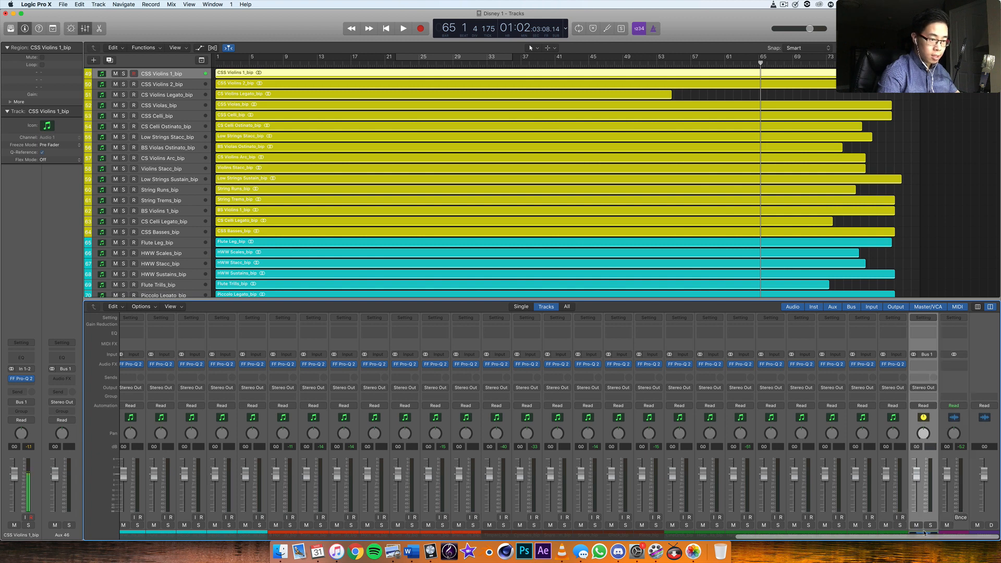
pyautogui.write('STRINGS')
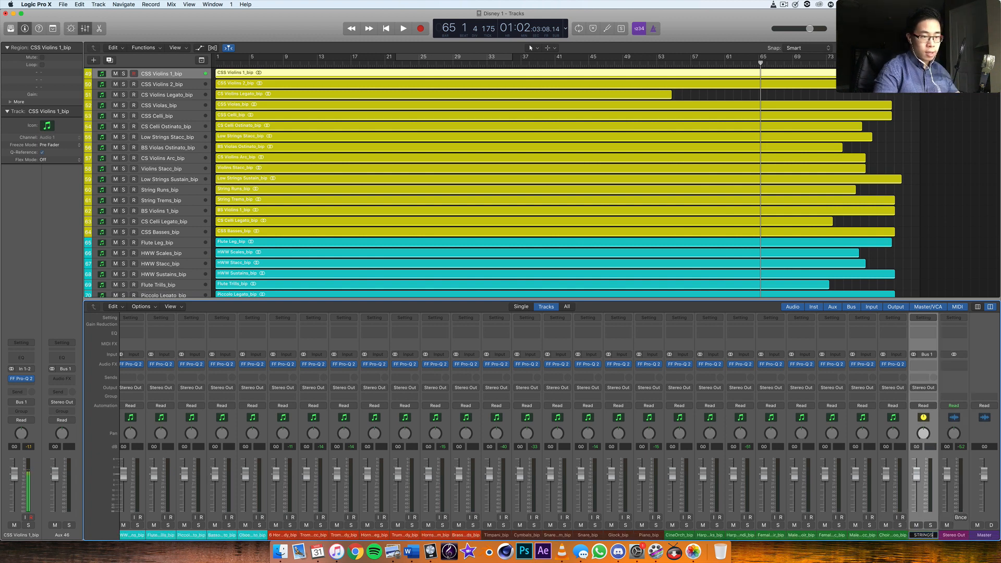
pyautogui.click(986, 342)
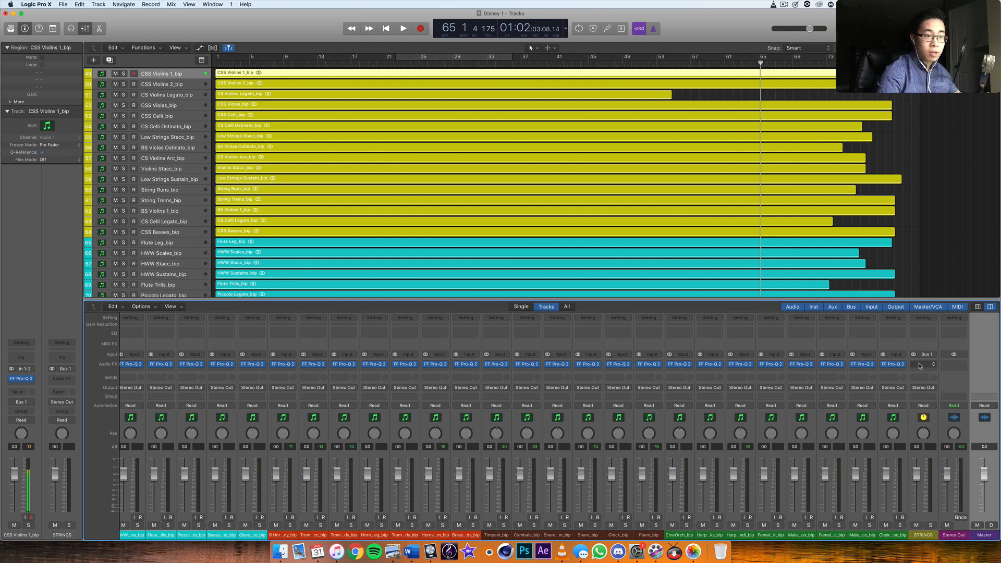
# Route the output of all woodwind channels, from Flute Leg through Oboe Legato, to Bus 2.
pyautogui.hscroll(-10, 441, 415)
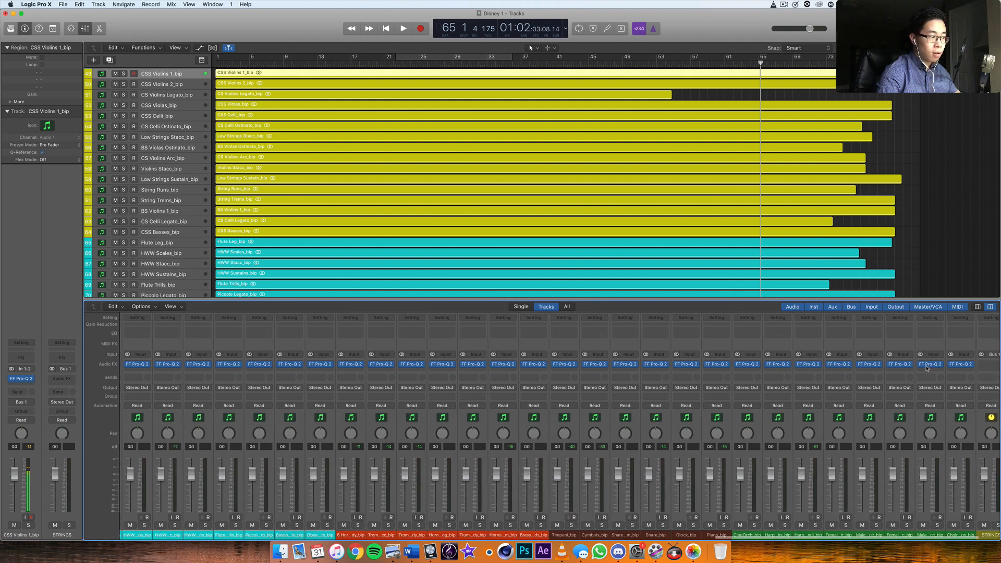
pyautogui.hscroll(-1, 441, 415)
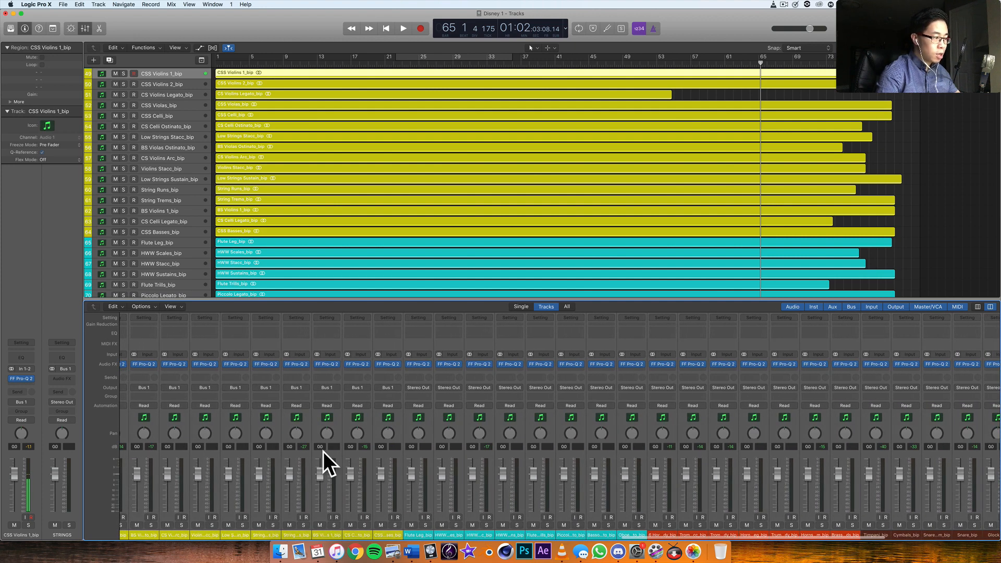
pyautogui.click(415, 442)
pyautogui.hscroll(5, 415, 442)
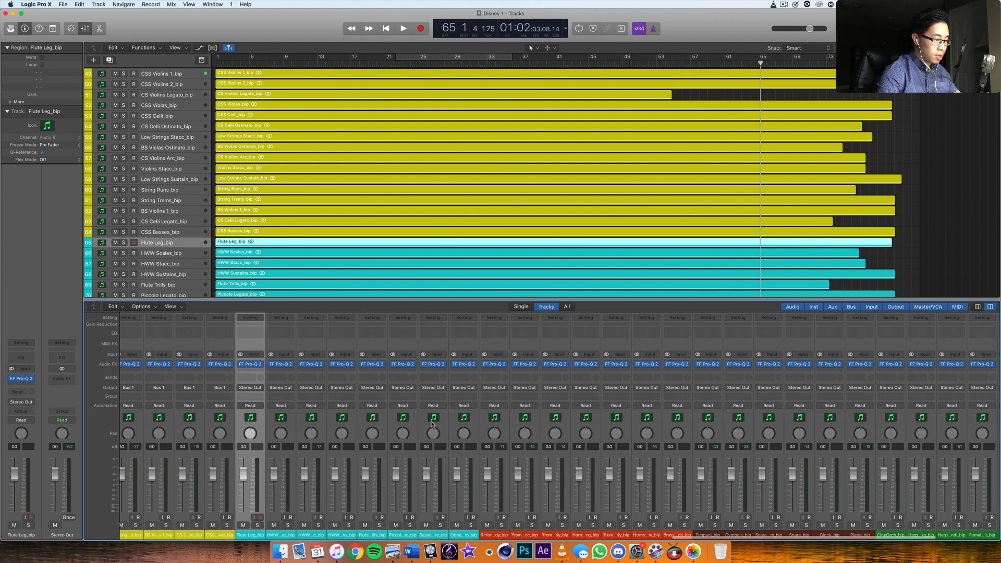
pyautogui.keyDown('shift'); pyautogui.click(477, 425); pyautogui.keyUp('shift')
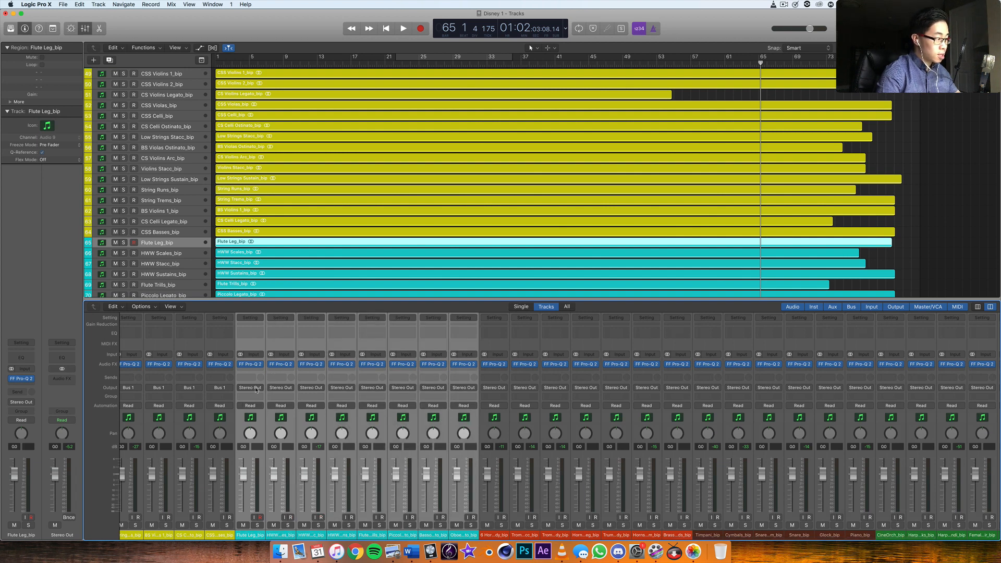
pyautogui.click(256, 389)
pyautogui.moveTo(259, 415)
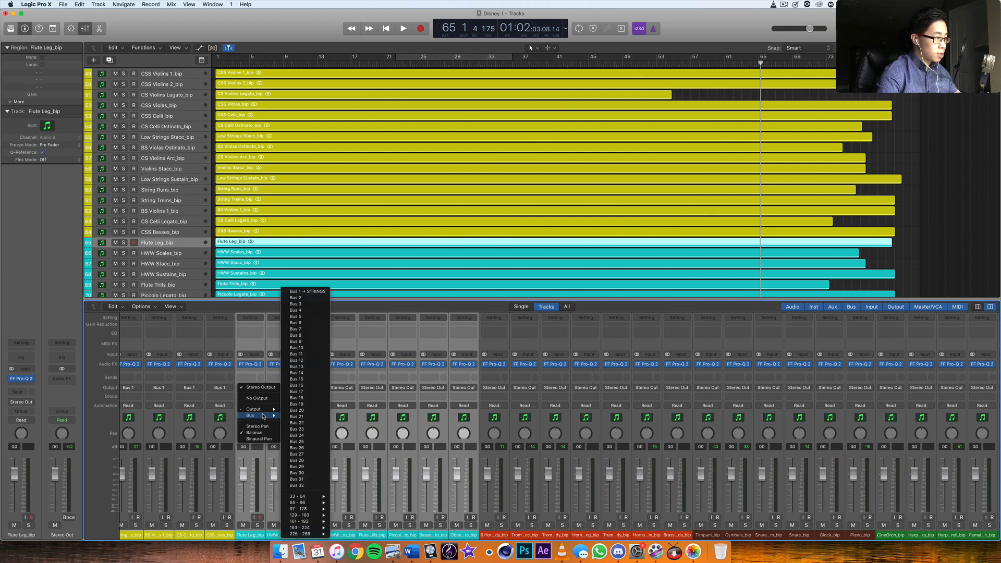
pyautogui.click(300, 298)
# Rename the auxiliary channel that receives Bus 2 as WINDS.
pyautogui.hscroll(5, 725, 490)
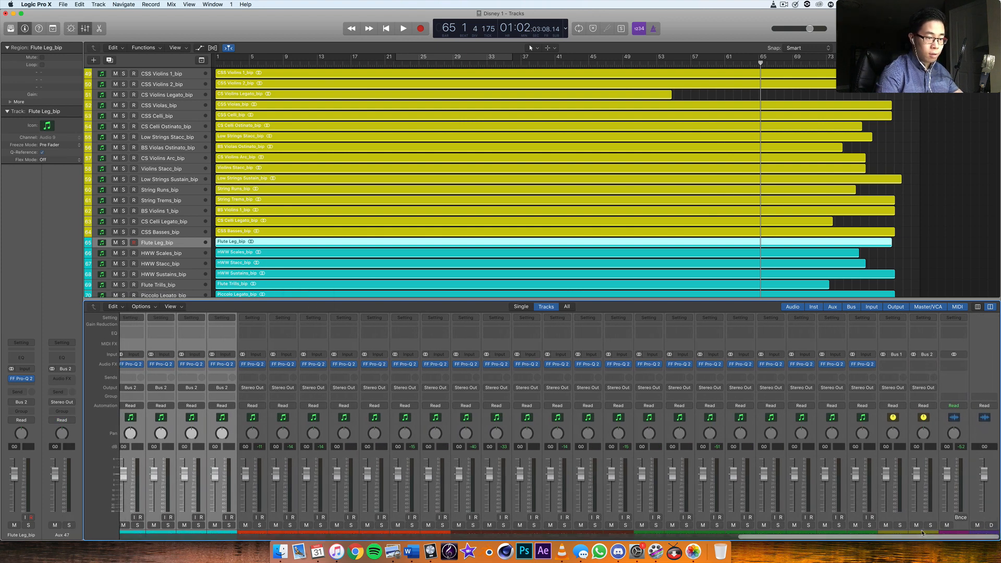
pyautogui.click(926, 526)
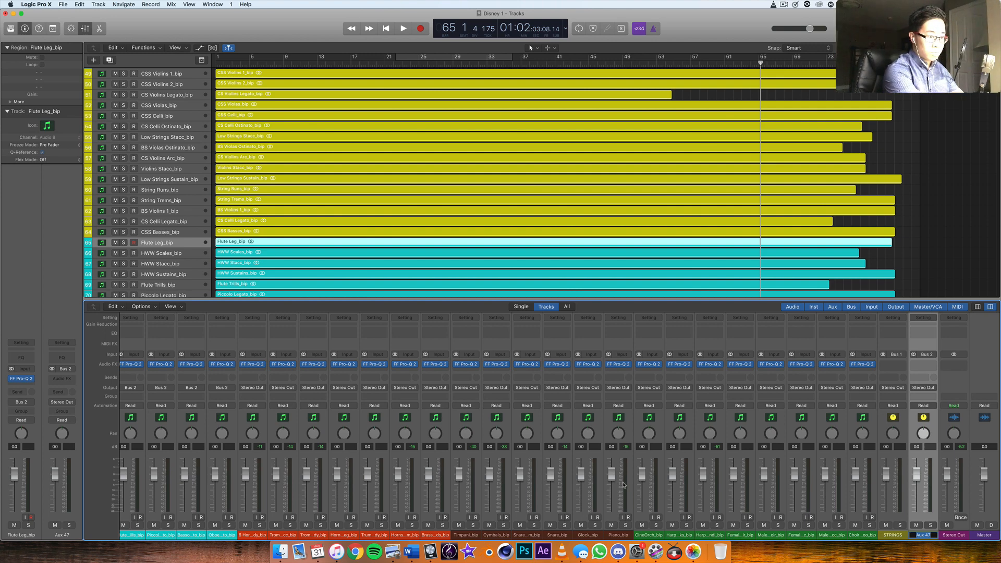
pyautogui.write('WINDS')
pyautogui.press('Return')
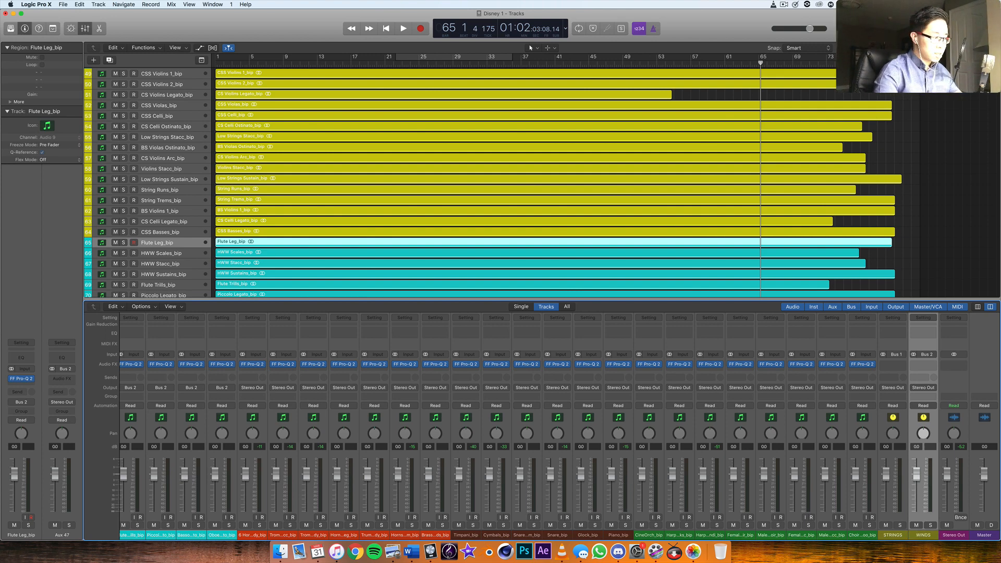
# Route the brass channels, from 6 Horns Melody through Brass Chords, to Bus 3 and name its auxiliary channel BRASS.
pyautogui.click(254, 532)
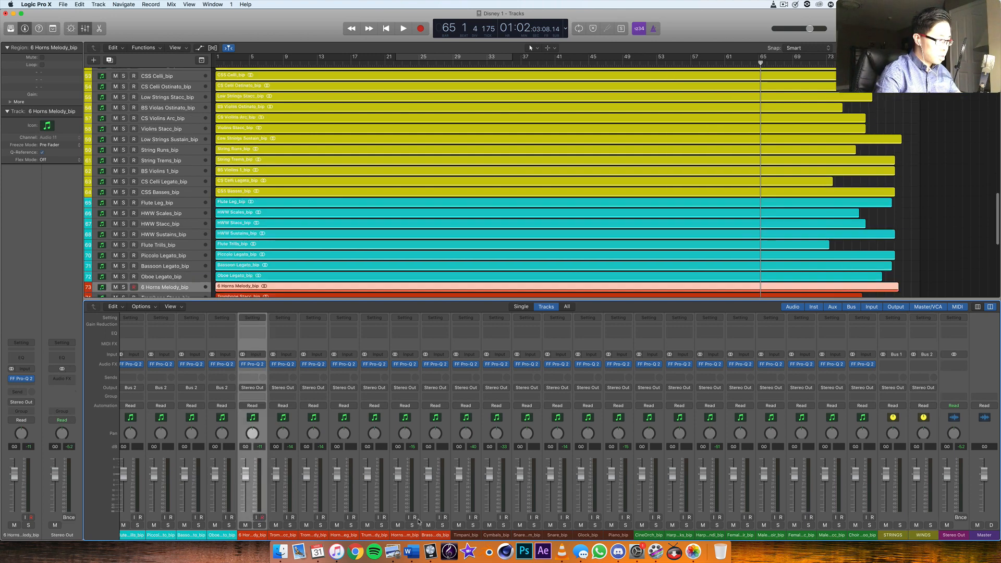
pyautogui.keyDown('shift'); pyautogui.click(426, 520); pyautogui.keyUp('shift')
pyautogui.click(445, 389)
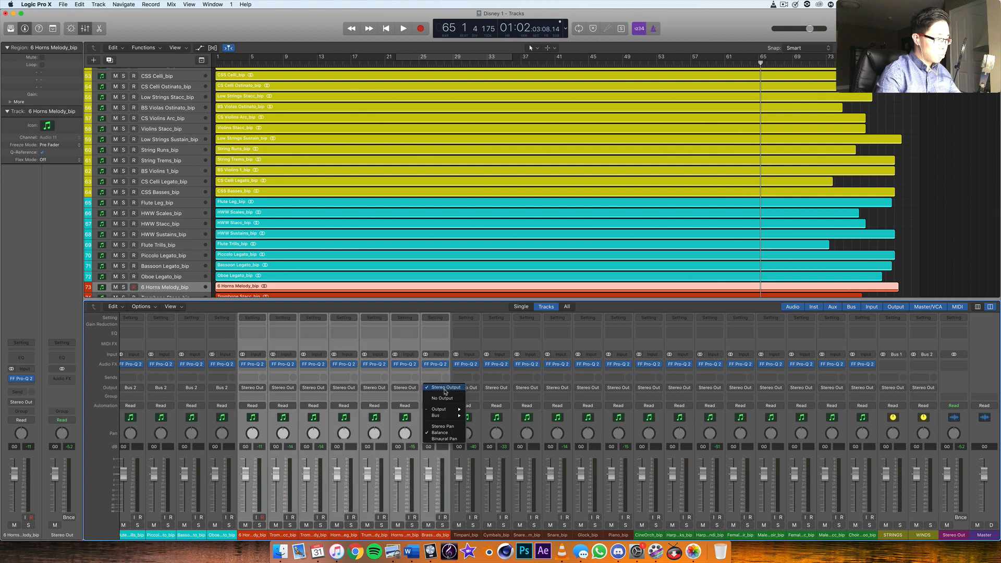
pyautogui.moveTo(450, 416)
pyautogui.click(495, 306)
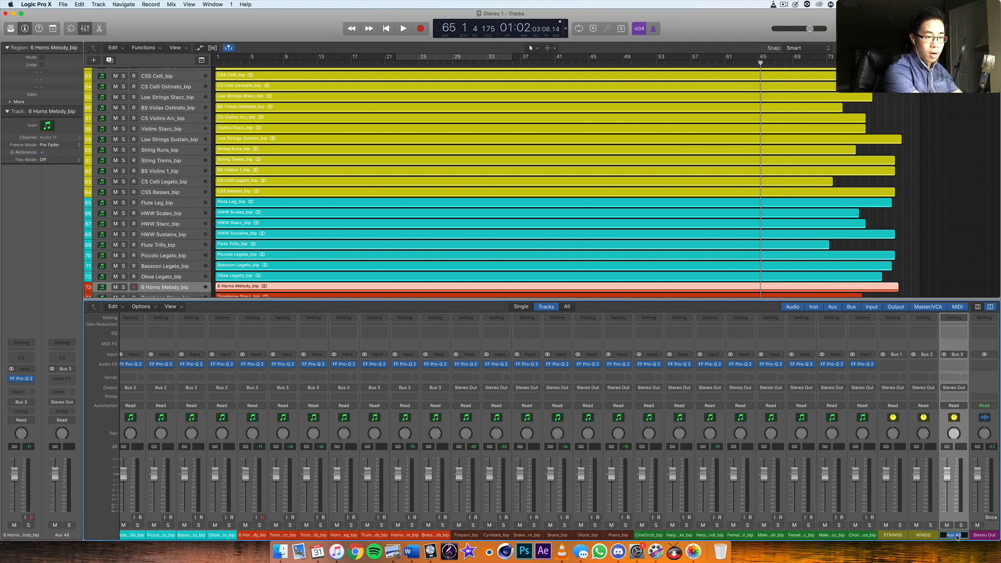
pyautogui.write('BRASS')
pyautogui.press('Return')
# Route the percussion channels, from Timpani through Piano, to Bus 4 and name its auxiliary channel PERC.
pyautogui.click(469, 456)
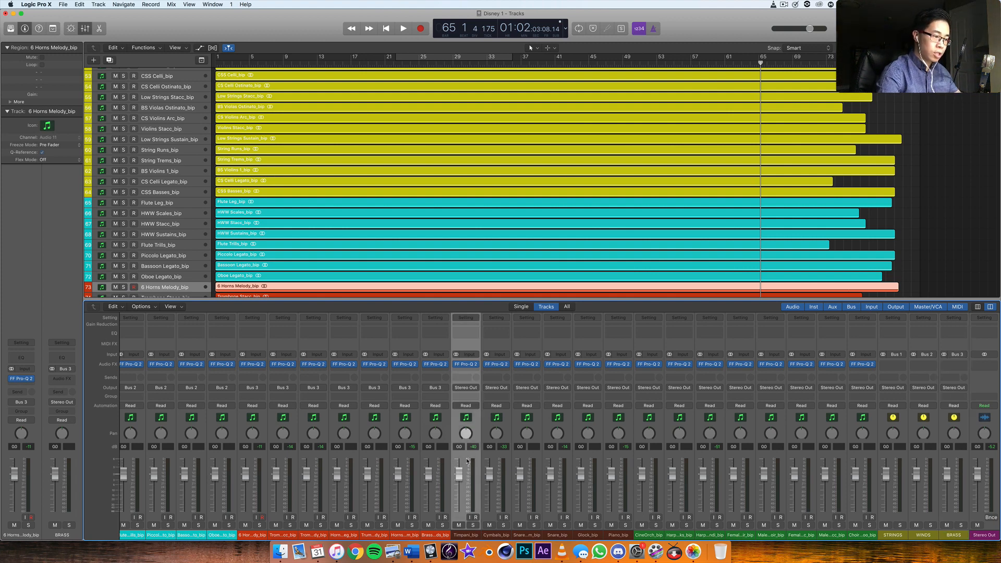
pyautogui.keyDown('shift'); pyautogui.click(618, 454); pyautogui.keyUp('shift')
pyautogui.click(473, 388)
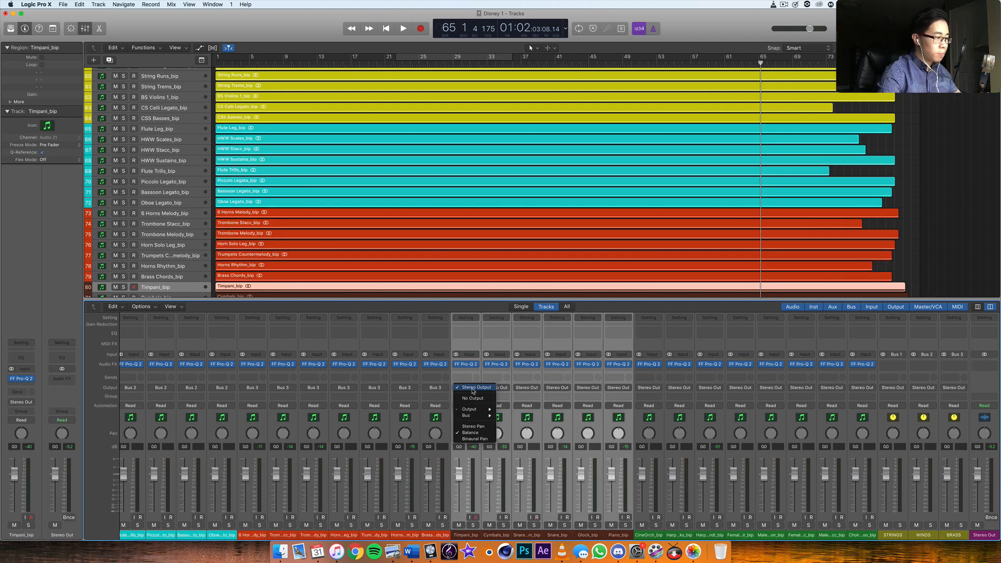
pyautogui.moveTo(474, 416)
pyautogui.click(530, 311)
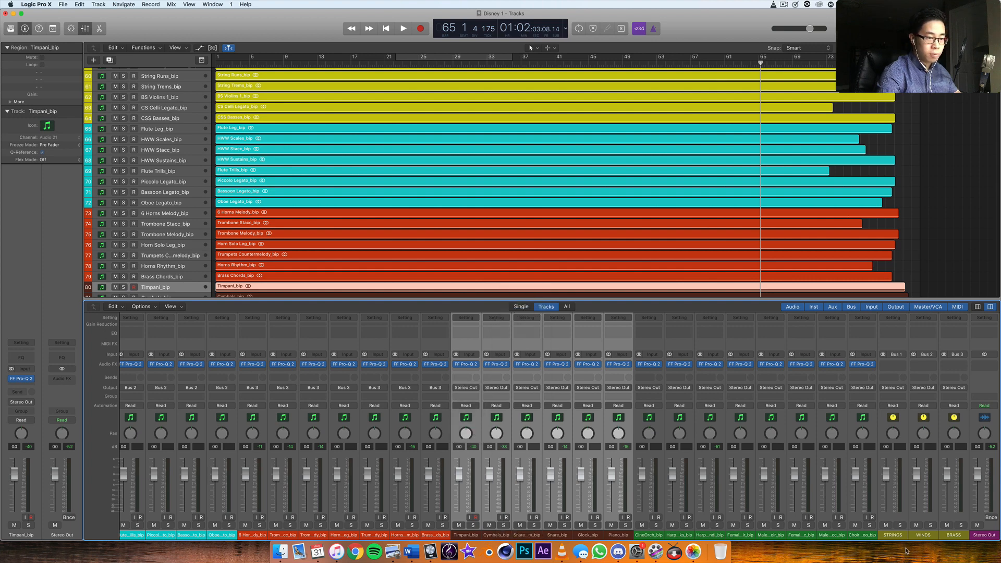
pyautogui.write('PERC')
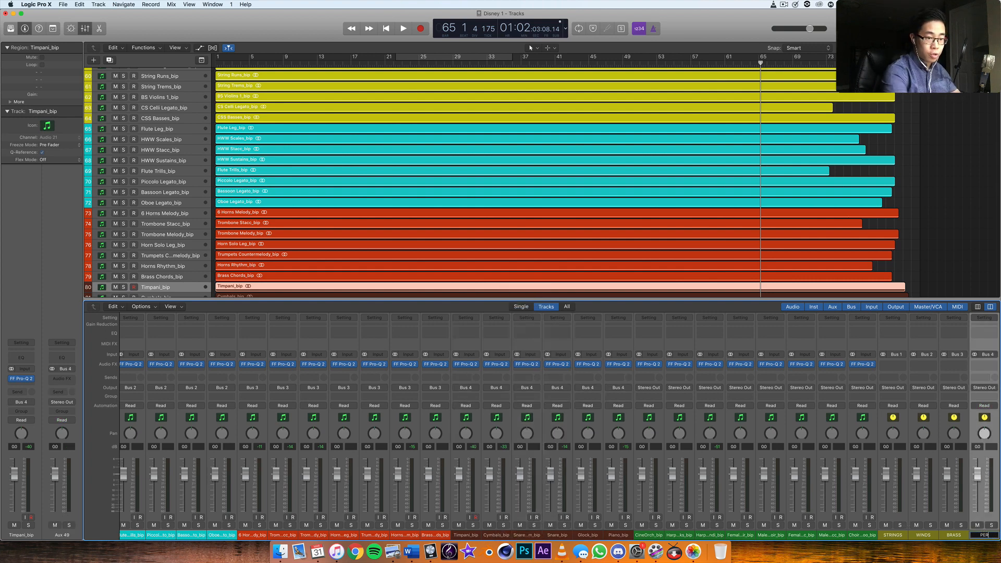
pyautogui.press('Return')
# Route the extra channels, from CineOrch through Choir Ooo, to Bus 5 and name its auxiliary channel EXTRAS.
pyautogui.hscroll(3, 915, 535)
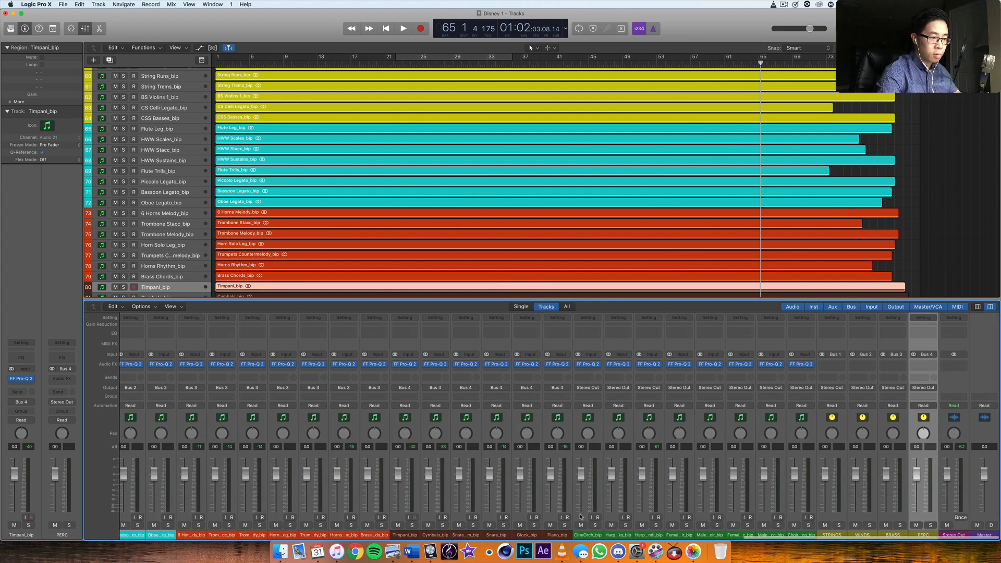
pyautogui.moveTo(587, 530); pyautogui.dragTo(801, 517)
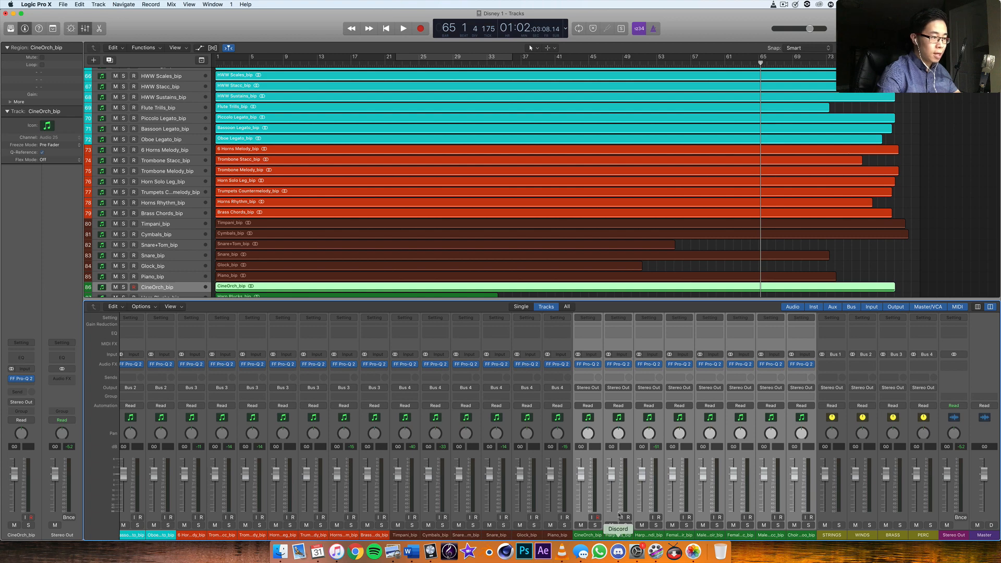
pyautogui.click(596, 390)
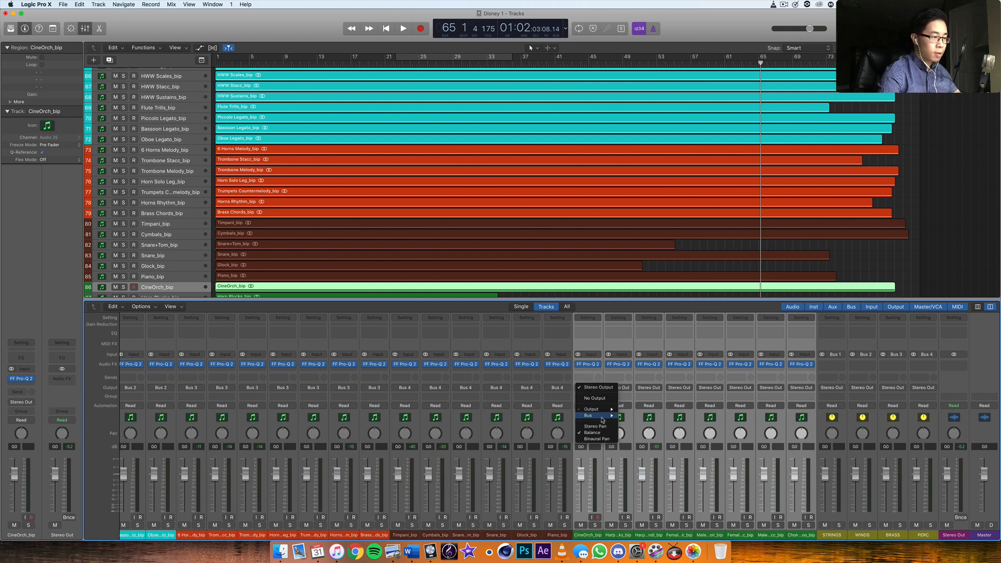
pyautogui.moveTo(605, 416)
pyautogui.click(633, 317)
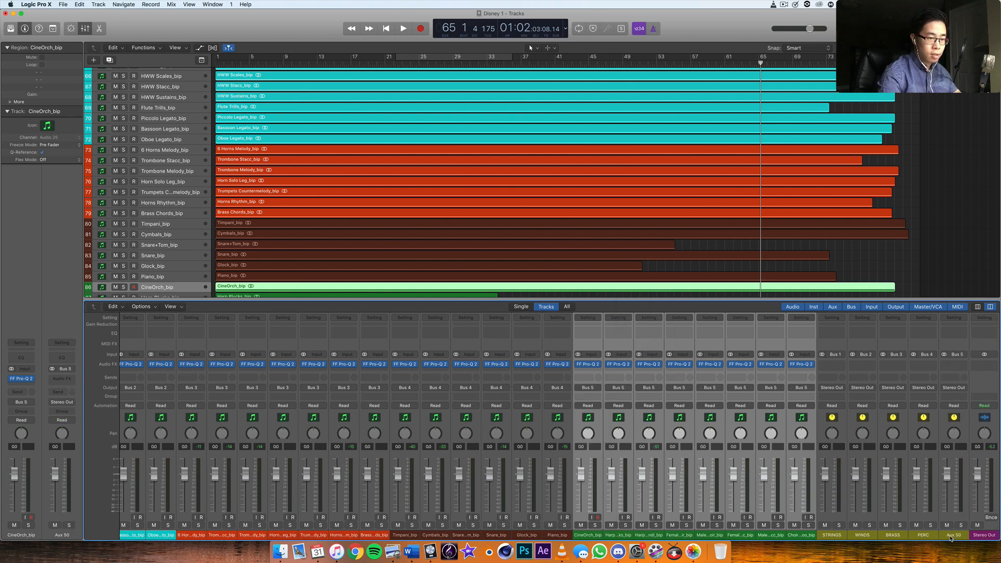
pyautogui.doubleClick(953, 535)
pyautogui.write('EXTRAS')
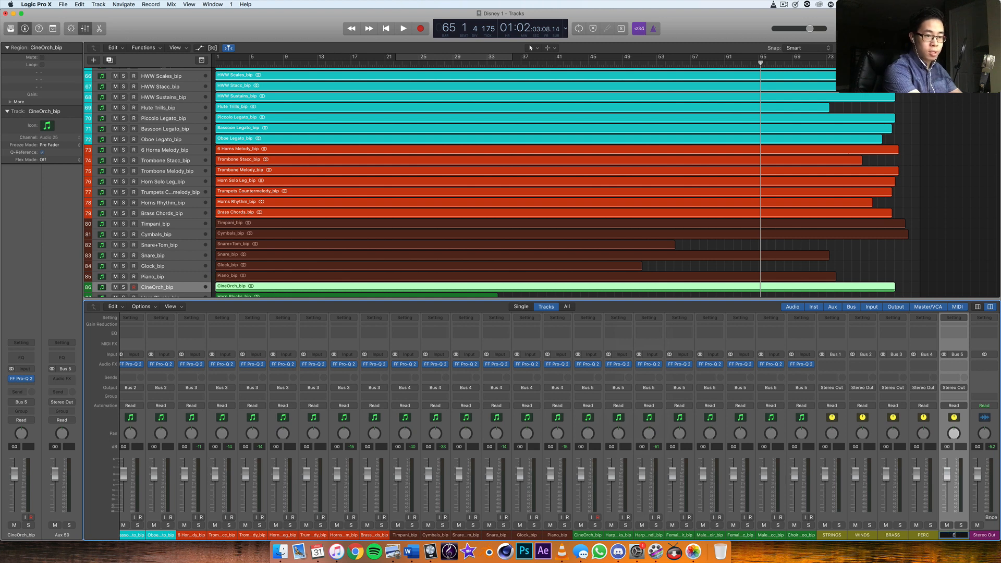
pyautogui.press('Return')
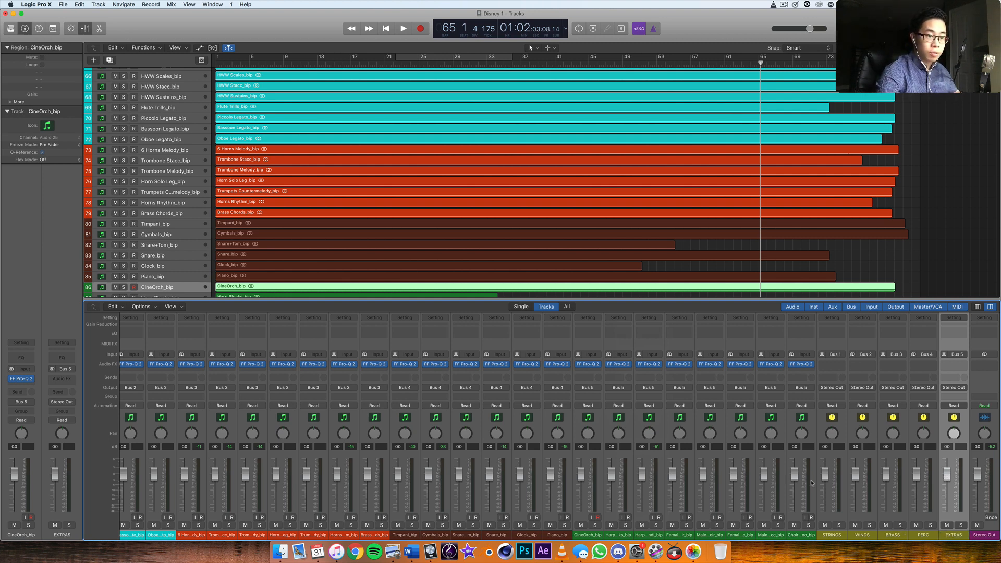
# Play a short passage from bar 65 and check the signal levels on the STRINGS, WINDS, BRASS, PERC and EXTRAS channels.
pyautogui.hscroll(2, 811, 483)
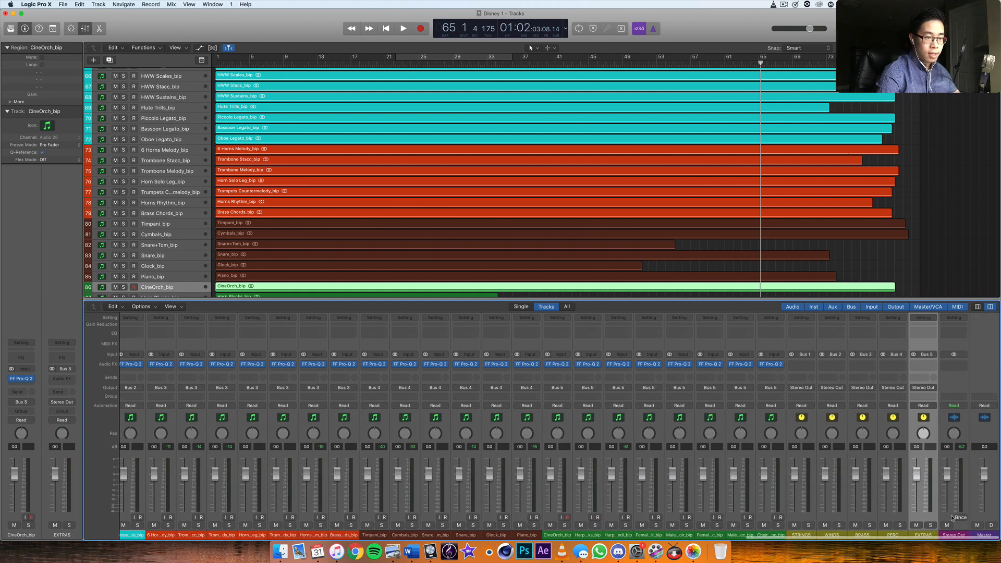
pyautogui.click(796, 459)
pyautogui.press('space')
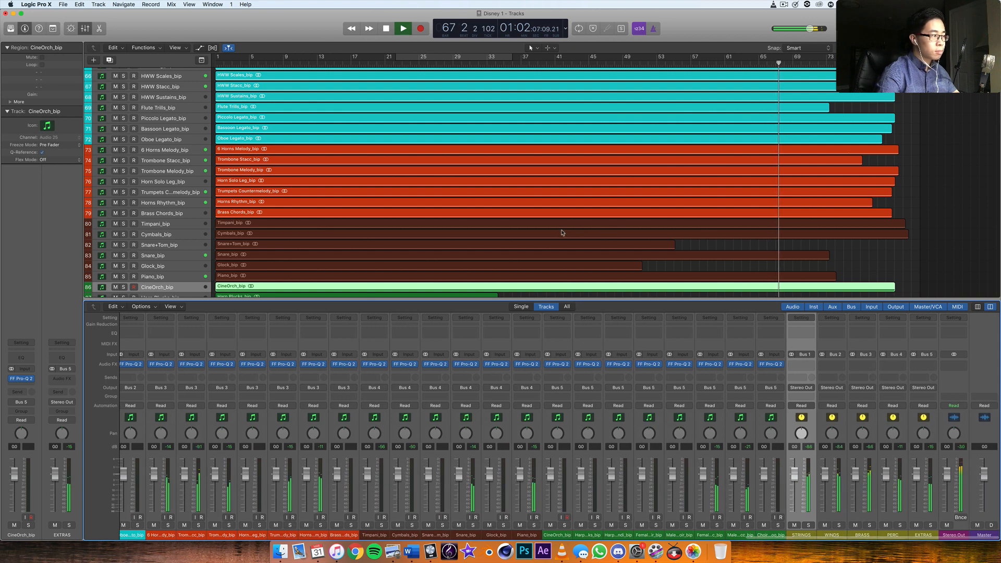
pyautogui.press('space')
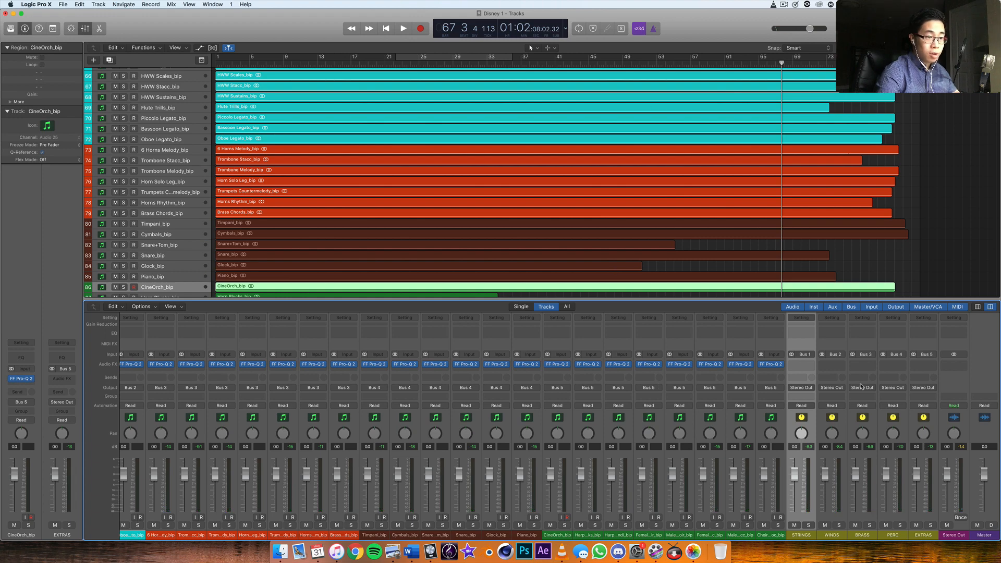
# Lower the faders of all track channels from the first instrument through Choir Ooo to minimum, leaving the section auxiliary channels out.
pyautogui.hscroll(-2, 839, 508)
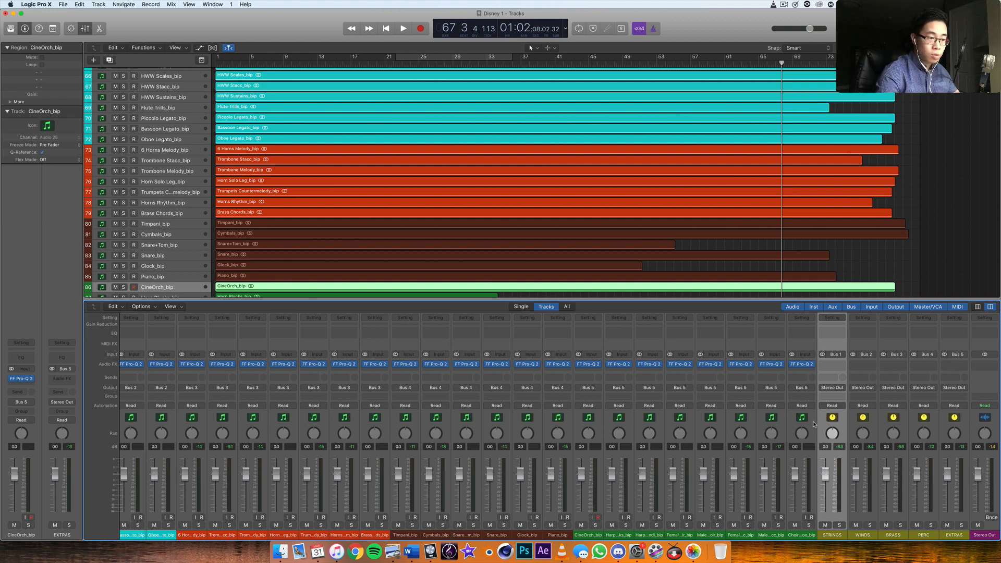
pyautogui.click(802, 455)
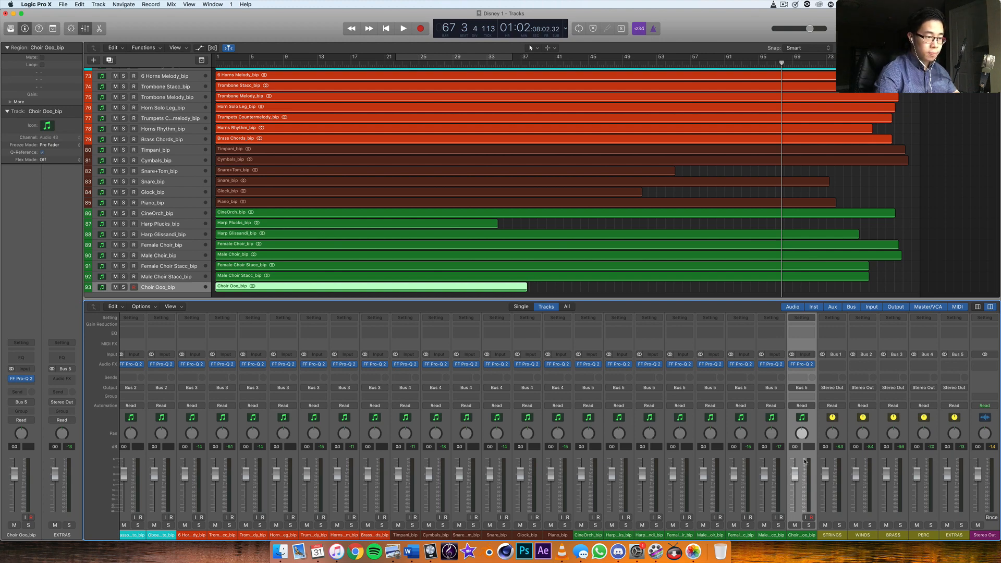
pyautogui.hscroll(-20, 805, 461)
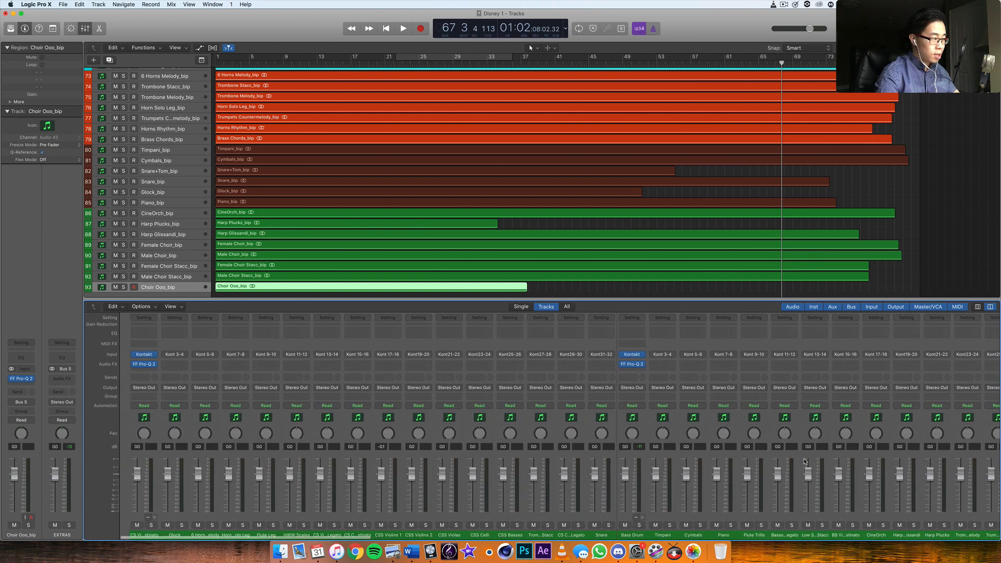
pyautogui.press('super+a')
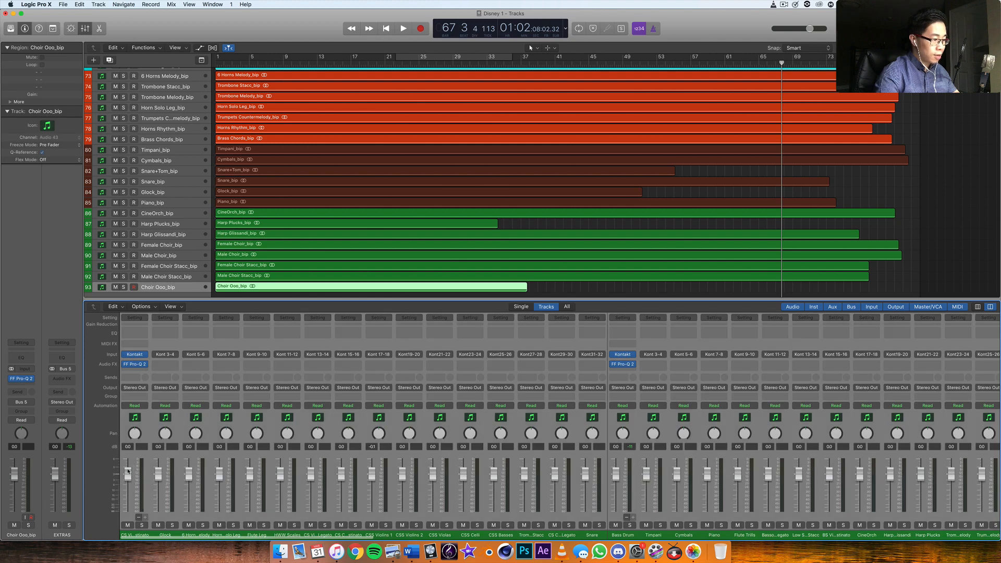
pyautogui.moveTo(128, 472); pyautogui.dragTo(131, 561)
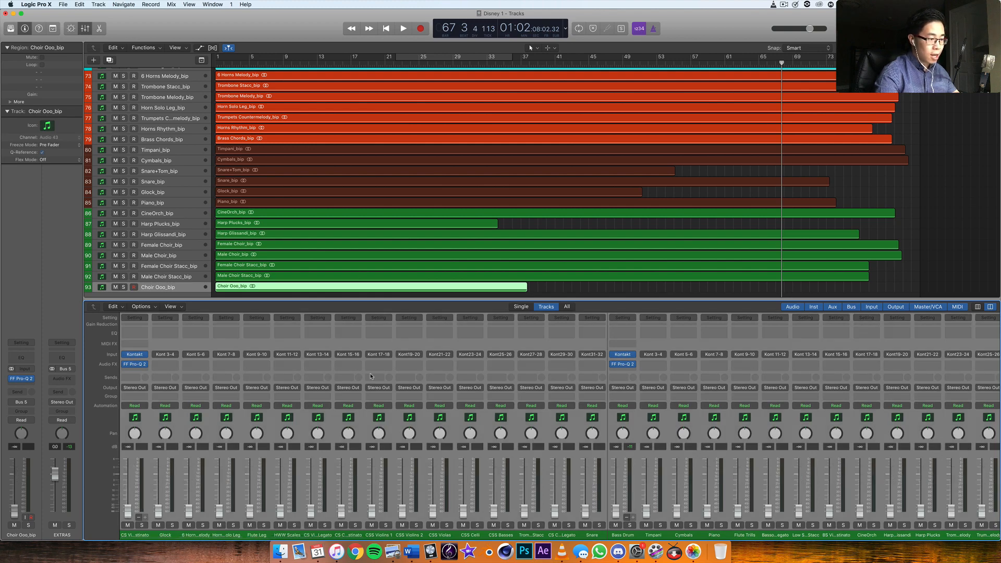
pyautogui.hscroll(20, 371, 377)
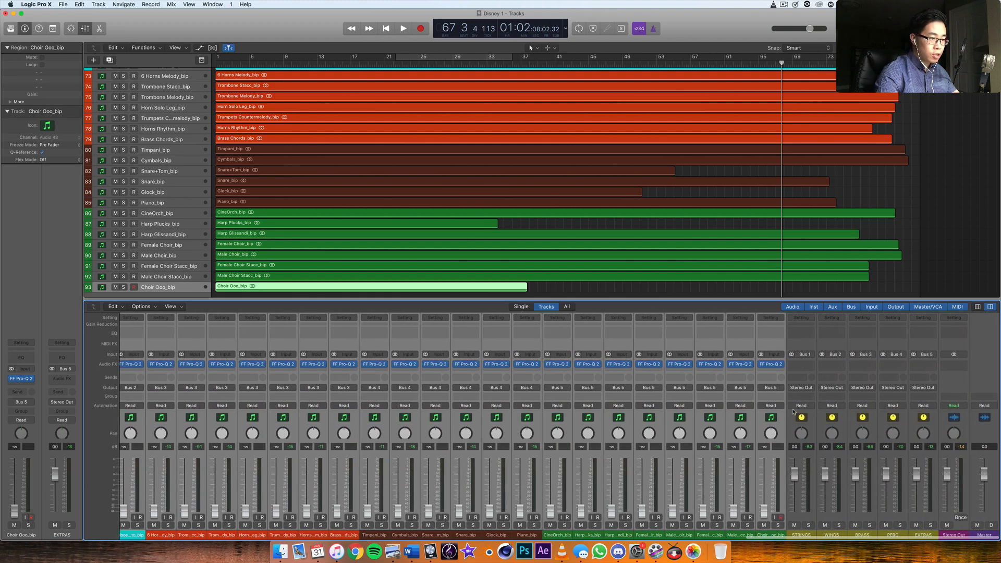
pyautogui.click(791, 420)
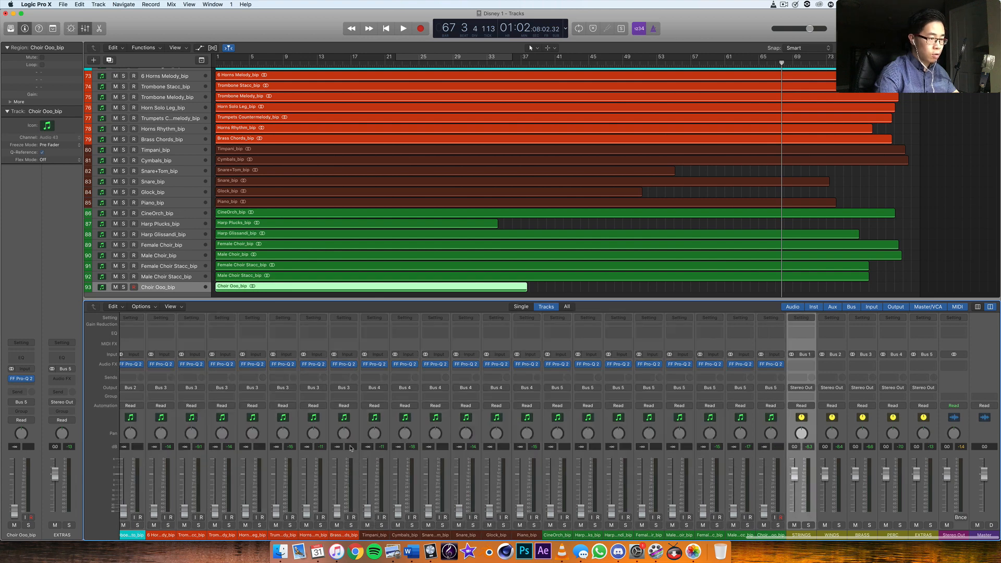
pyautogui.hscroll(-12, 350, 449)
pyautogui.hscroll(12, 350, 448)
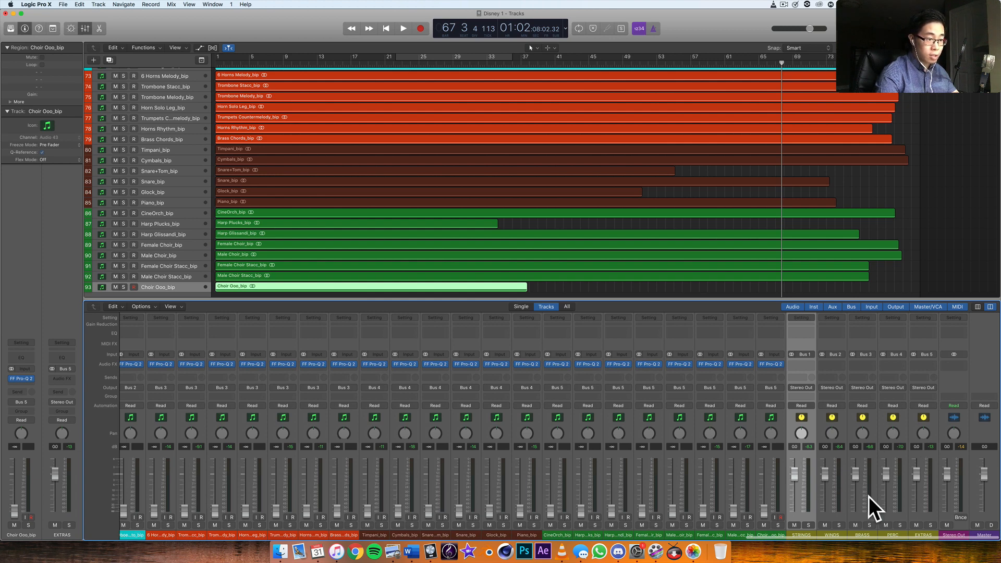
# Raise the String Runs channel fader to about -1.9 dB and enlarge the track heights to show the waveforms.
pyautogui.hscroll(-3, 680, 446)
pyautogui.hscroll(-15, 680, 446)
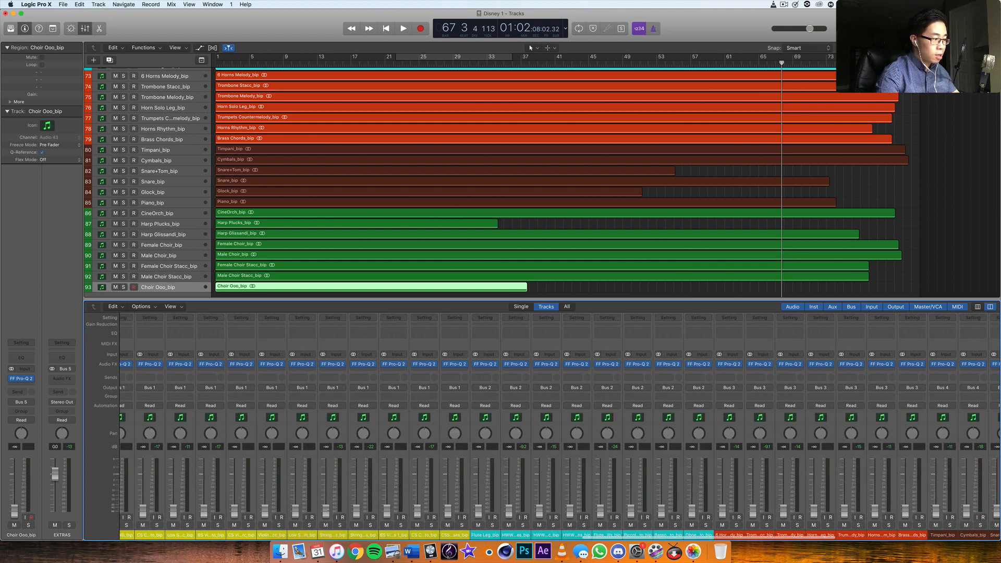
pyautogui.moveTo(326, 511); pyautogui.dragTo(326, 477)
pyautogui.click(325, 518)
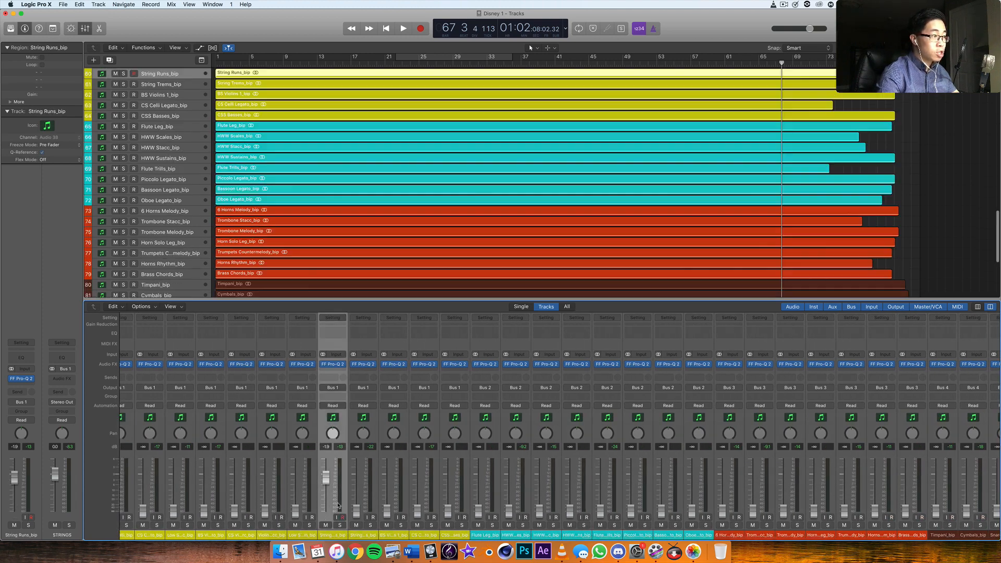
pyautogui.press('super+Down')
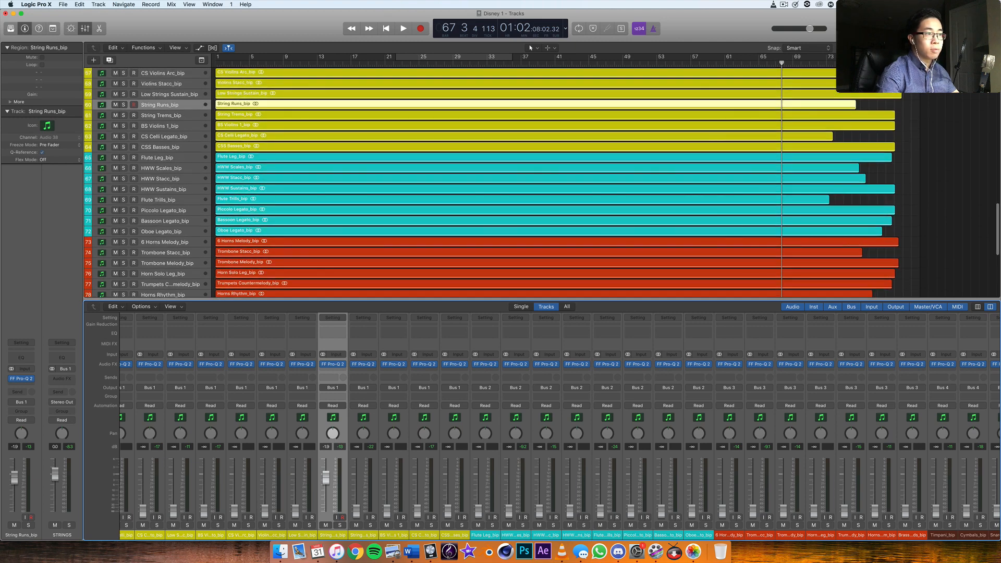
pyautogui.press('super+Down')
pyautogui.press('super+Down')
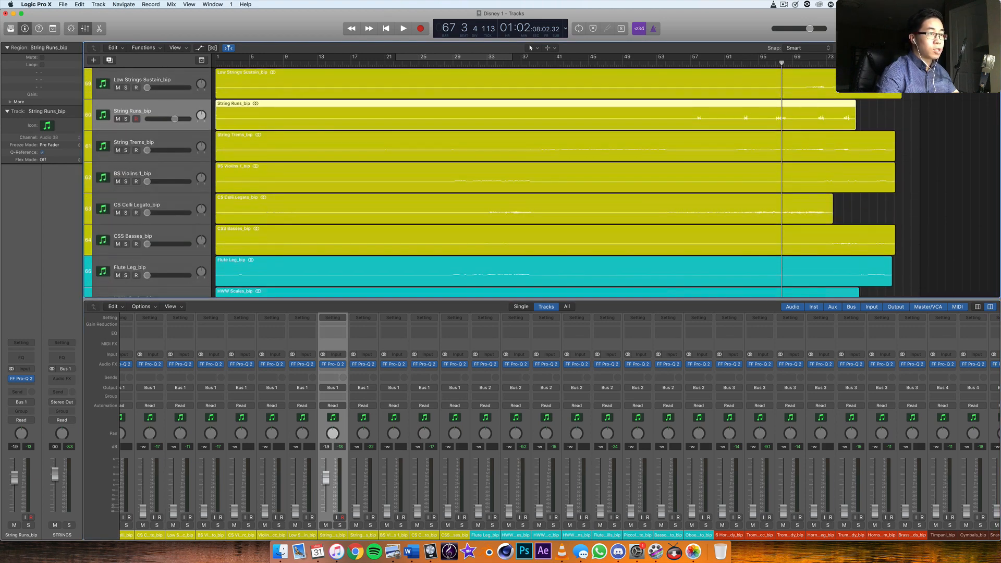
# Play the string runs around bar 67 and examine their level on the STRINGS auxiliary channel.
pyautogui.press('space')
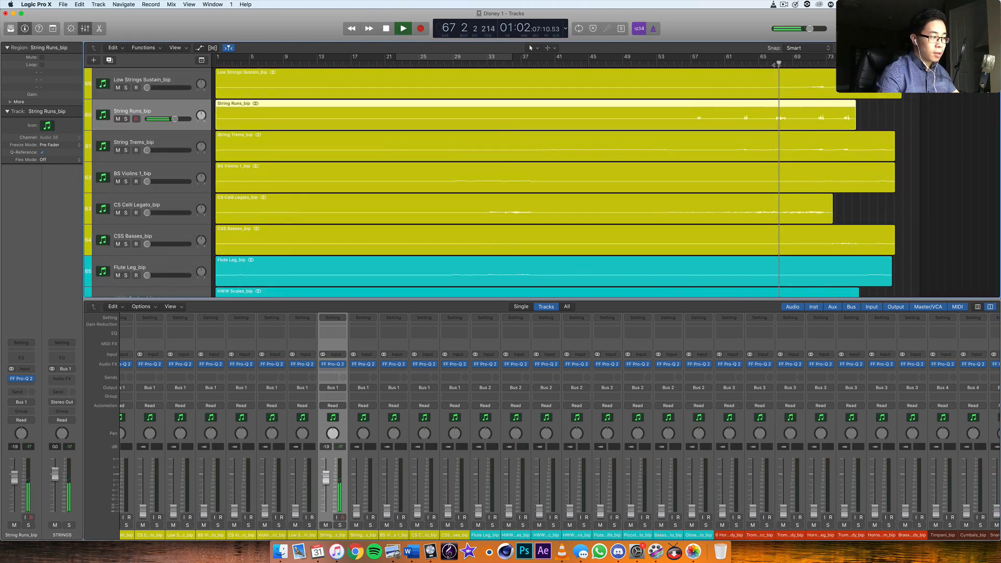
pyautogui.press('space')
pyautogui.hscroll(15, 652, 459)
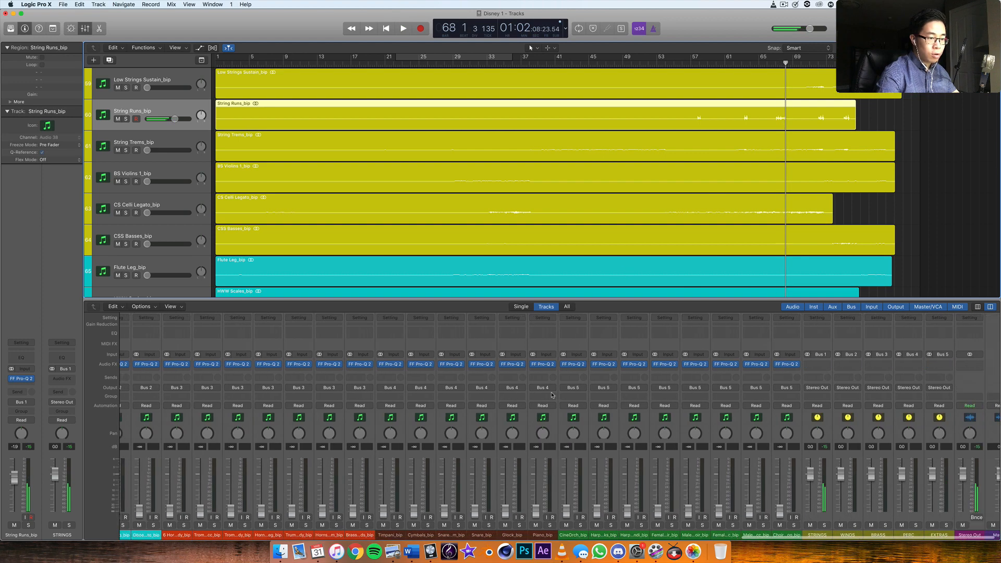
pyautogui.hscroll(-2, 788, 483)
pyautogui.press('space')
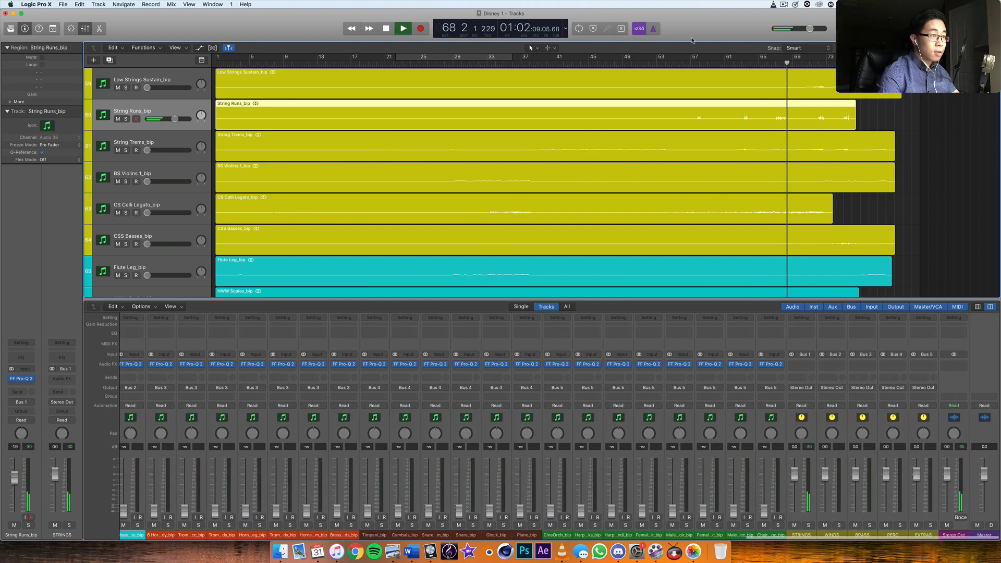
pyautogui.press(',')
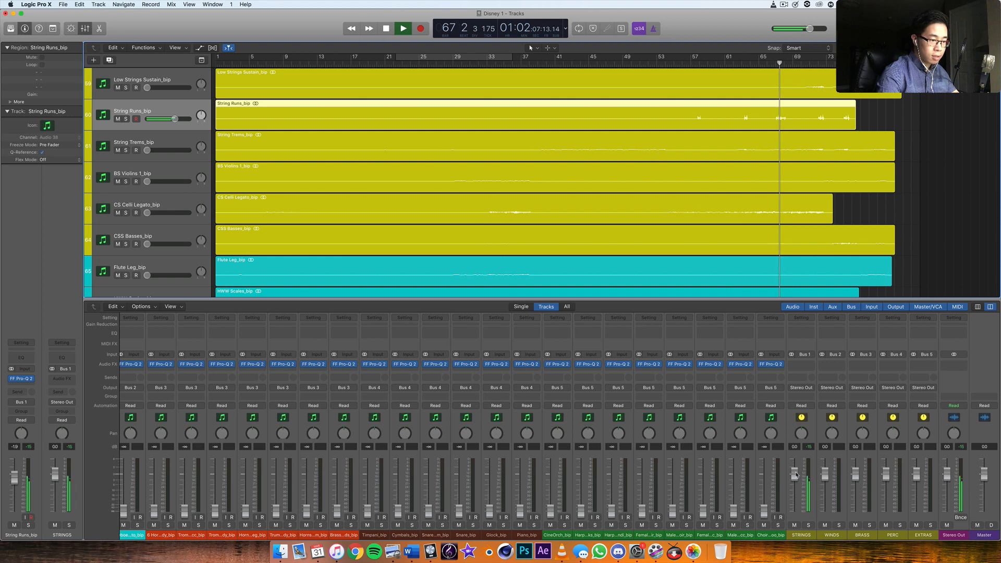
pyautogui.moveTo(794, 474); pyautogui.dragTo(798, 475)
pyautogui.press('space')
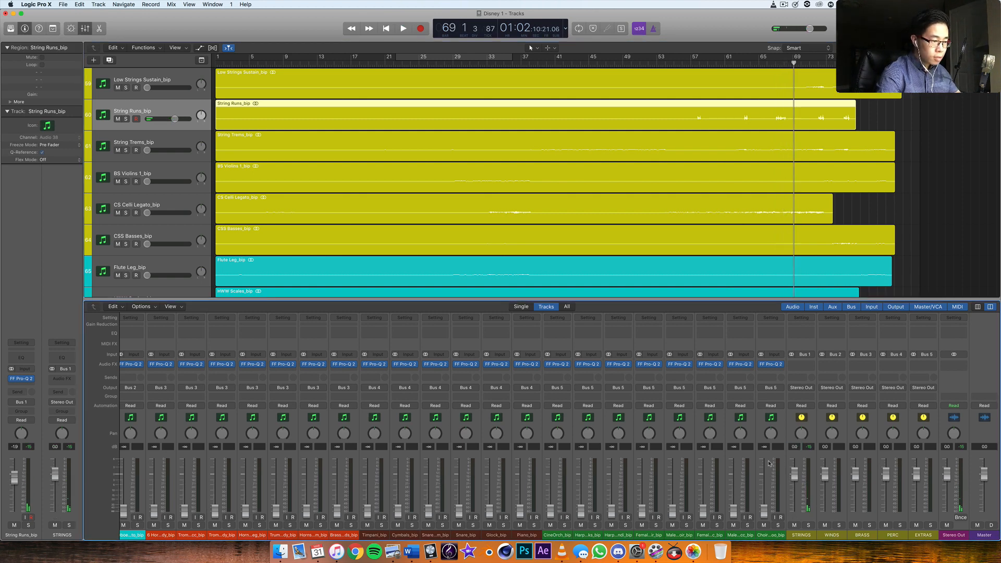
# Lower the String Runs channel fader to minimum and play briefly to check the output.
pyautogui.hscroll(-15, 769, 464)
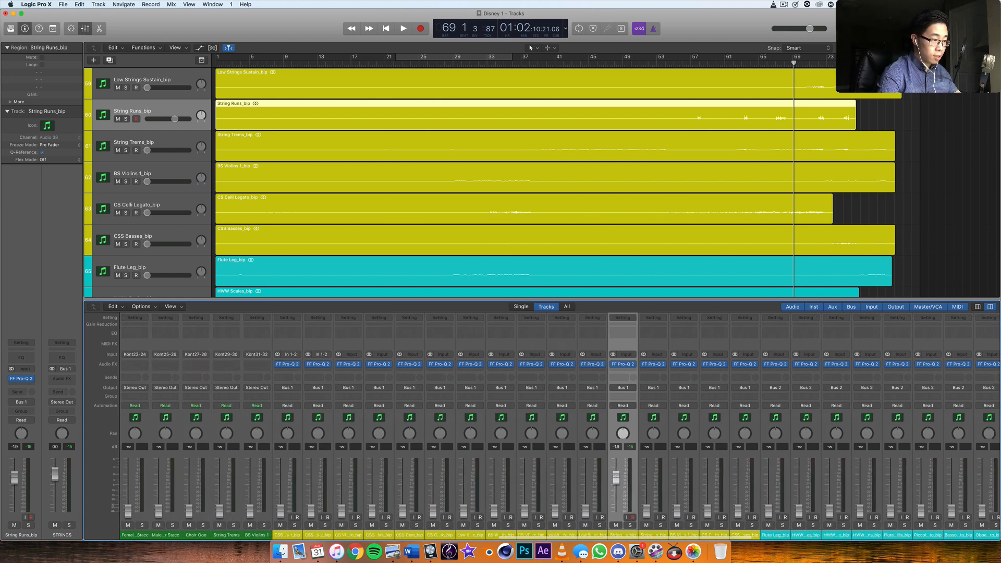
pyautogui.moveTo(616, 478); pyautogui.dragTo(616, 513)
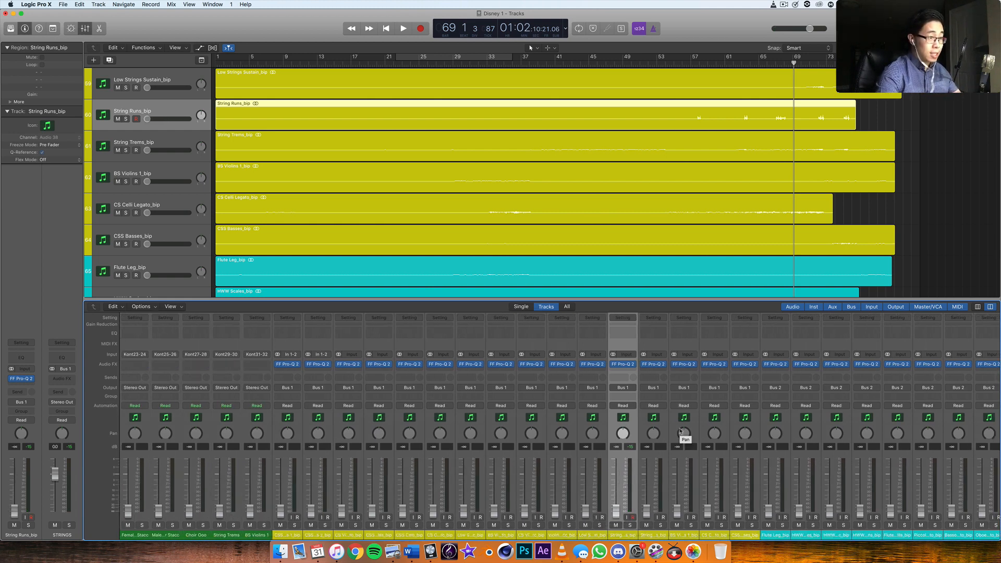
pyautogui.press('space')
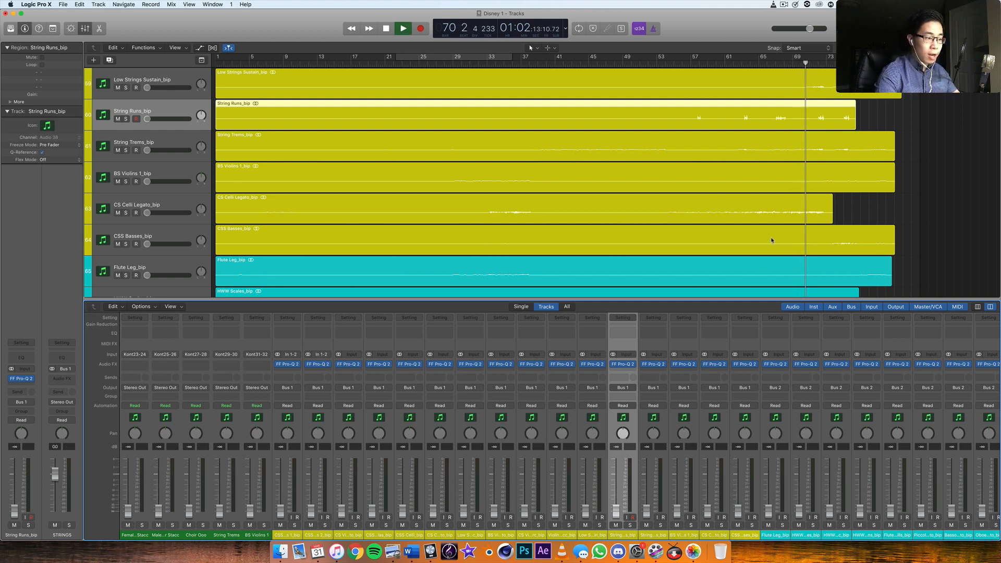
pyautogui.press('space')
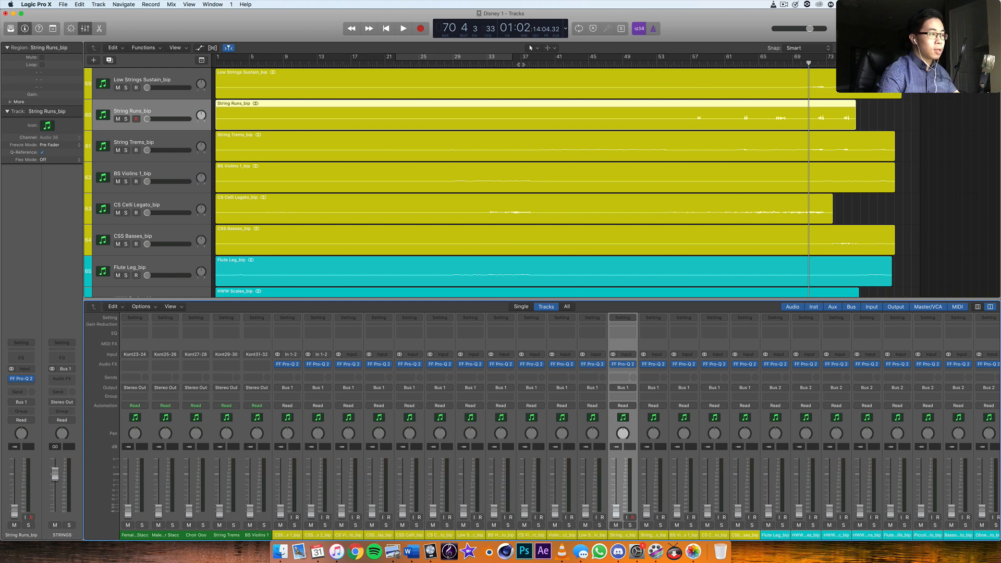
# Raise the 6 Horns Melody channel fader to about -4.1 dB and play the melody from bar 33.
pyautogui.click(495, 63)
pyautogui.click(488, 62)
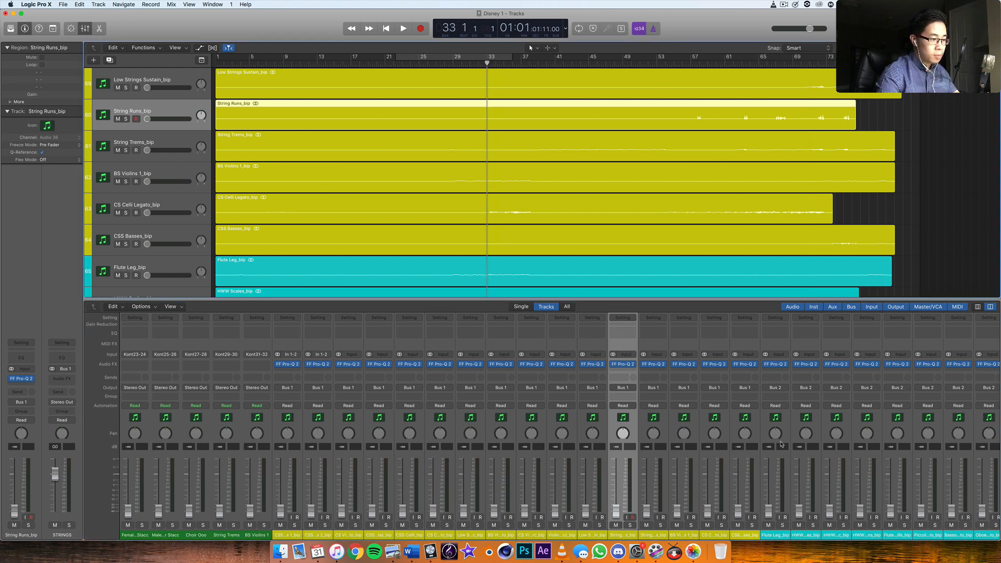
pyautogui.hscroll(10, 658, 405)
pyautogui.hscroll(10, 659, 404)
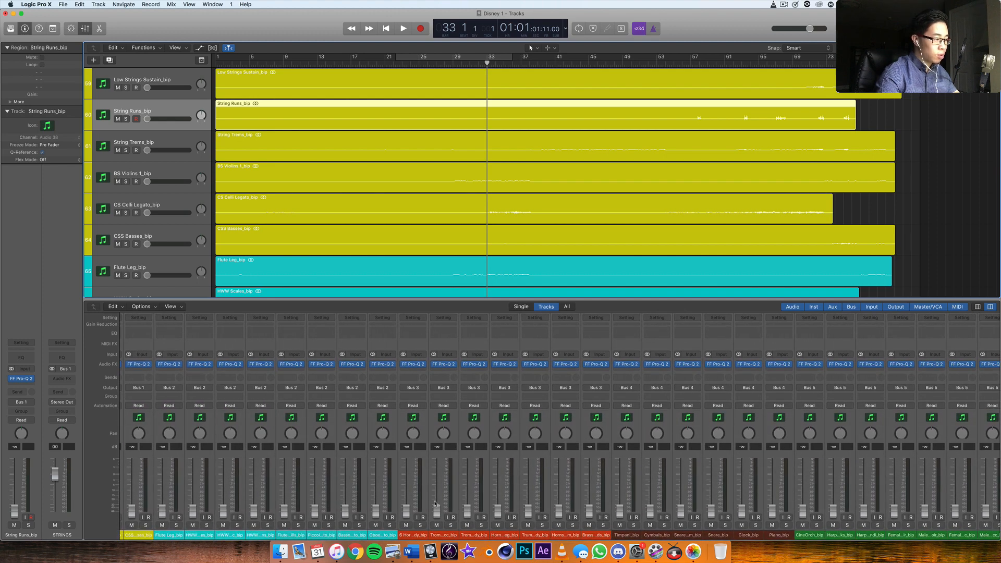
pyautogui.moveTo(406, 506); pyautogui.dragTo(406, 481)
pyautogui.press('space')
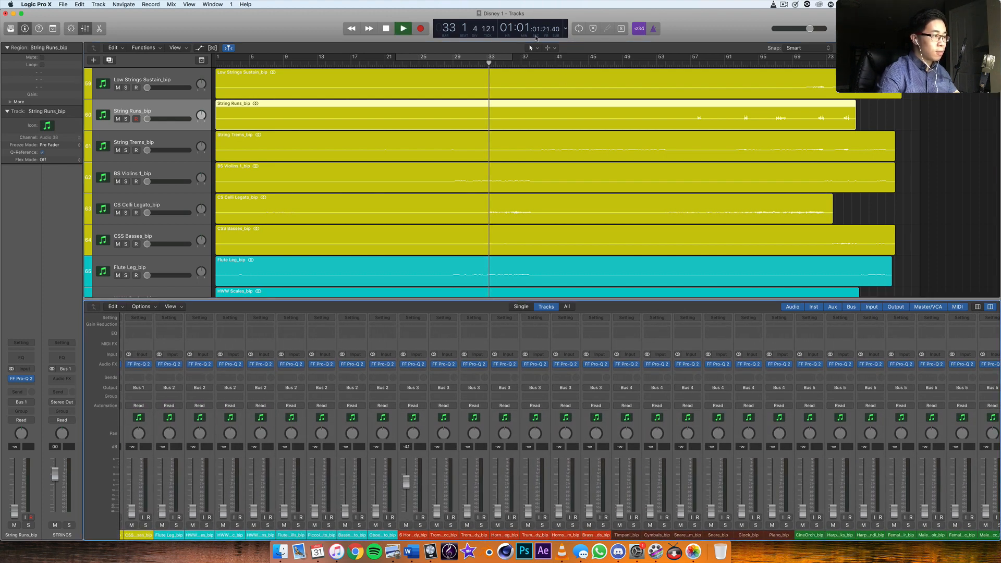
pyautogui.scroll(4, 503, 105)
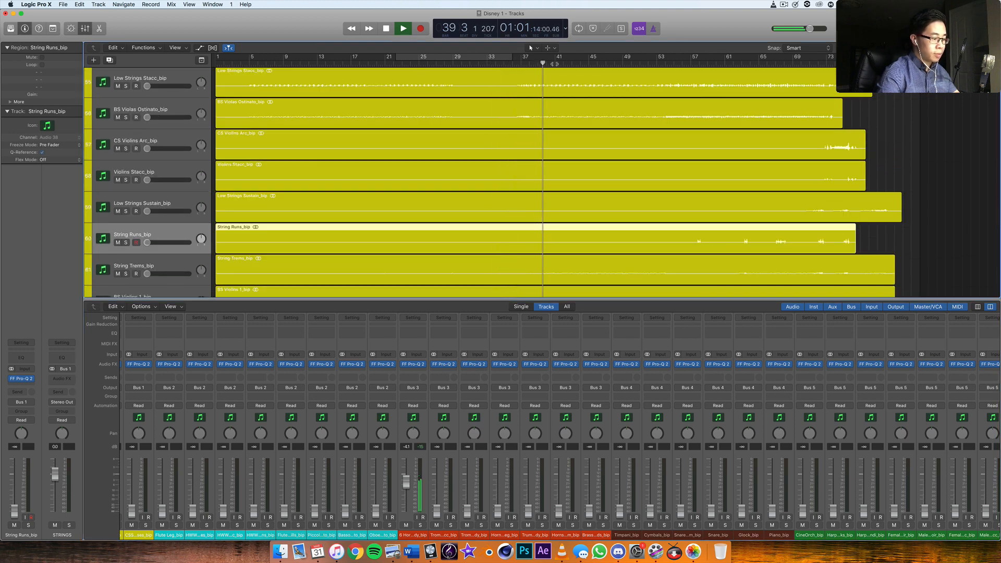
pyautogui.press('XF86AudioLowerVolume')
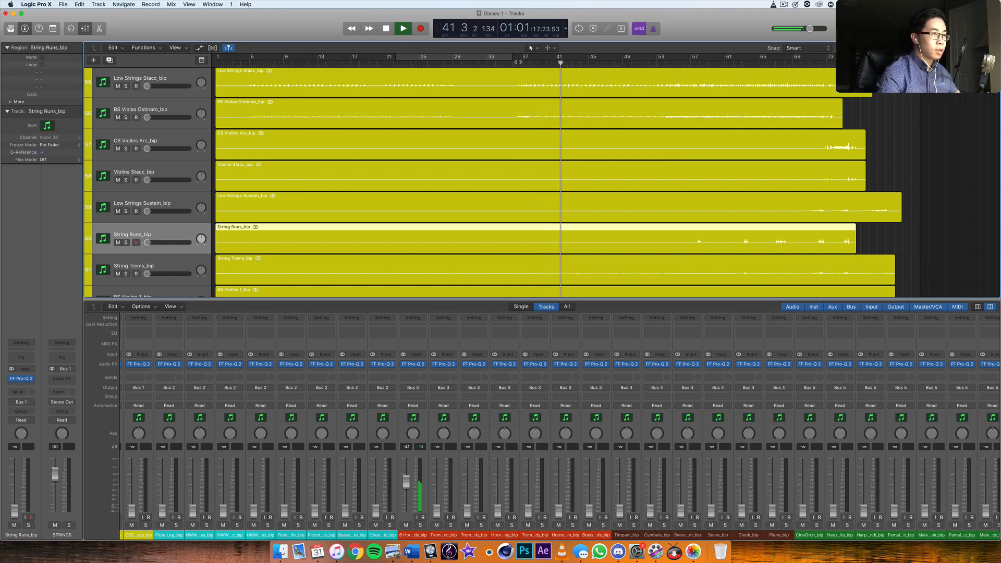
# Replay the 6 Horns Melody from about bar 37 and set its channel fader to 0 dB.
pyautogui.click(522, 62)
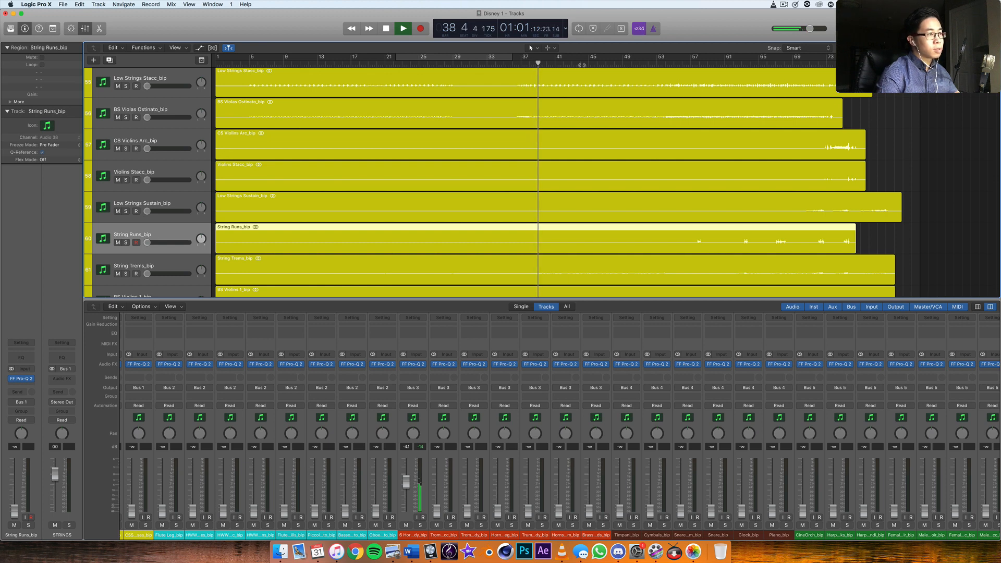
pyautogui.press('space')
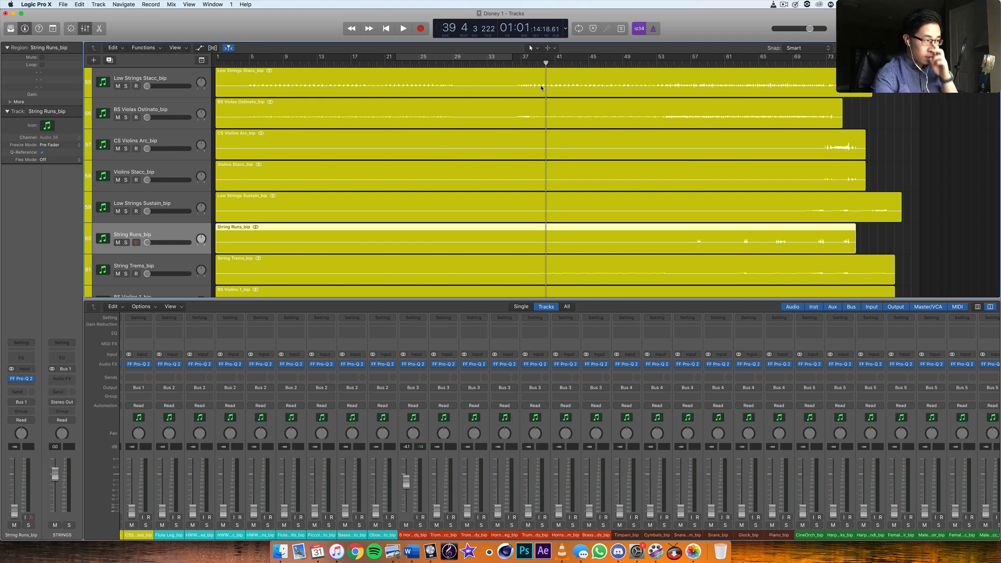
pyautogui.click(405, 488)
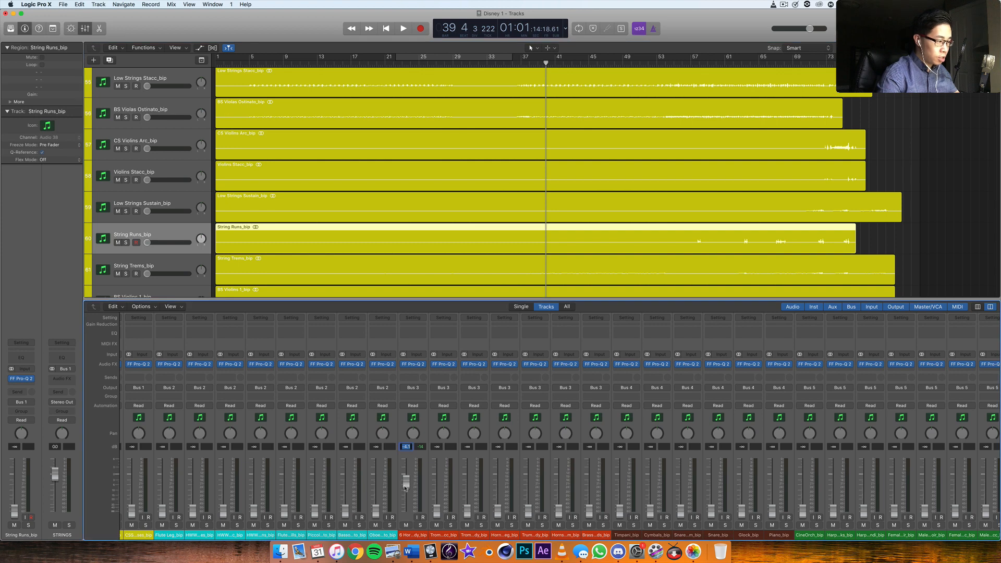
pyautogui.click(410, 538)
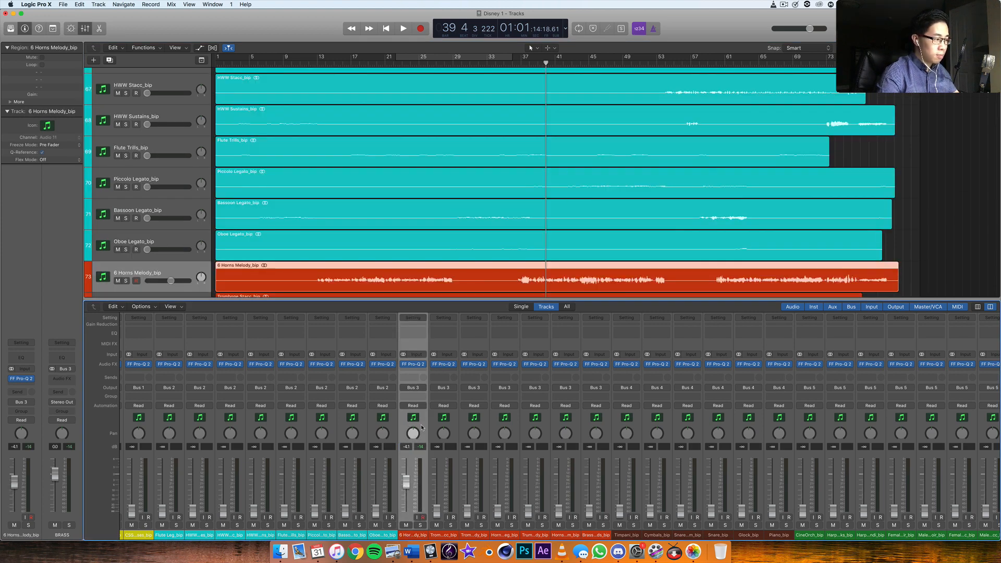
pyautogui.click(406, 484)
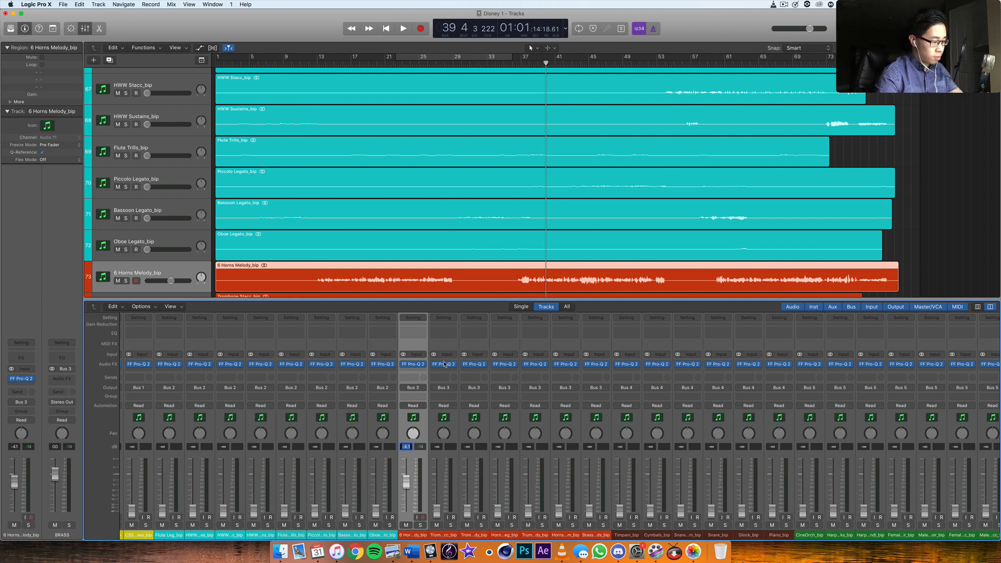
pyautogui.write('0')
pyautogui.press('Return')
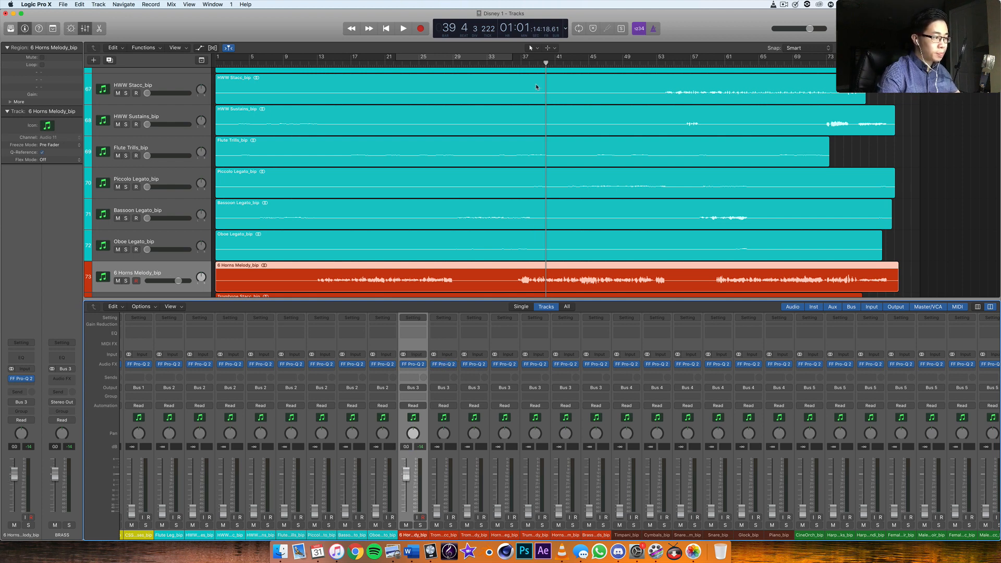
# Loop playback from bar 37 to about bar 52 and raise the Trombone Stacc channel fader to about -2.2 dB.
pyautogui.press('space')
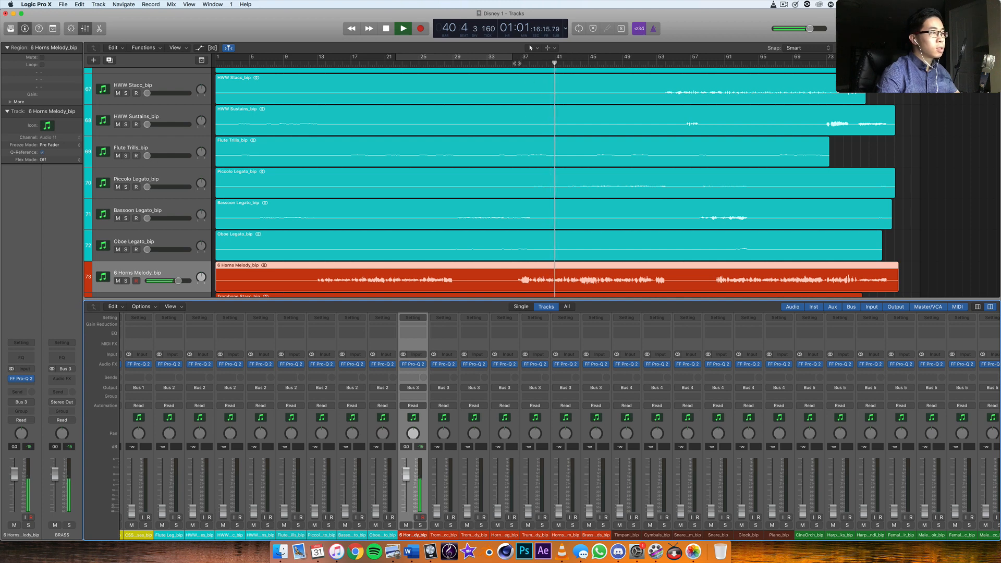
pyautogui.moveTo(522, 59); pyautogui.dragTo(651, 66)
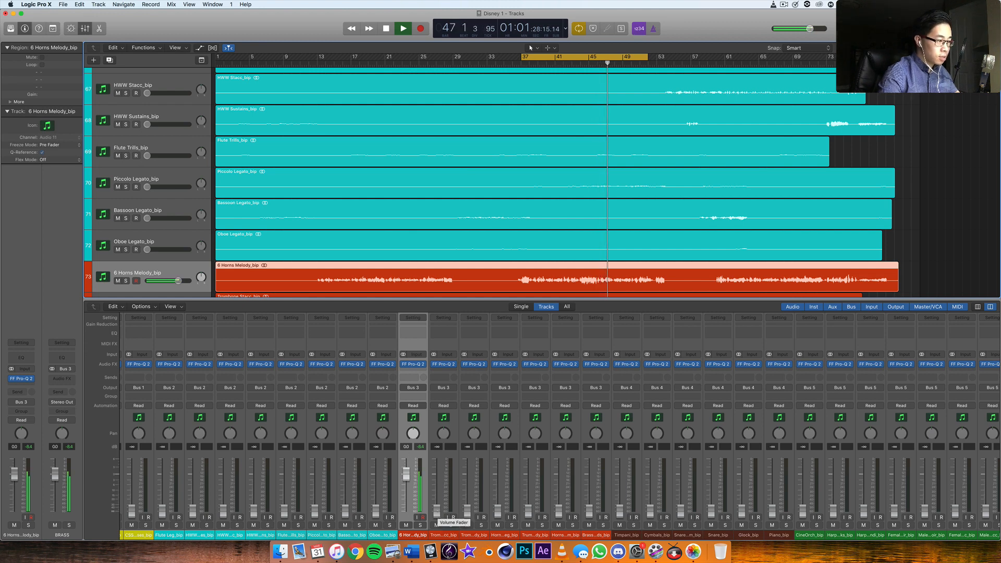
pyautogui.moveTo(437, 510); pyautogui.dragTo(441, 480)
pyautogui.press('space')
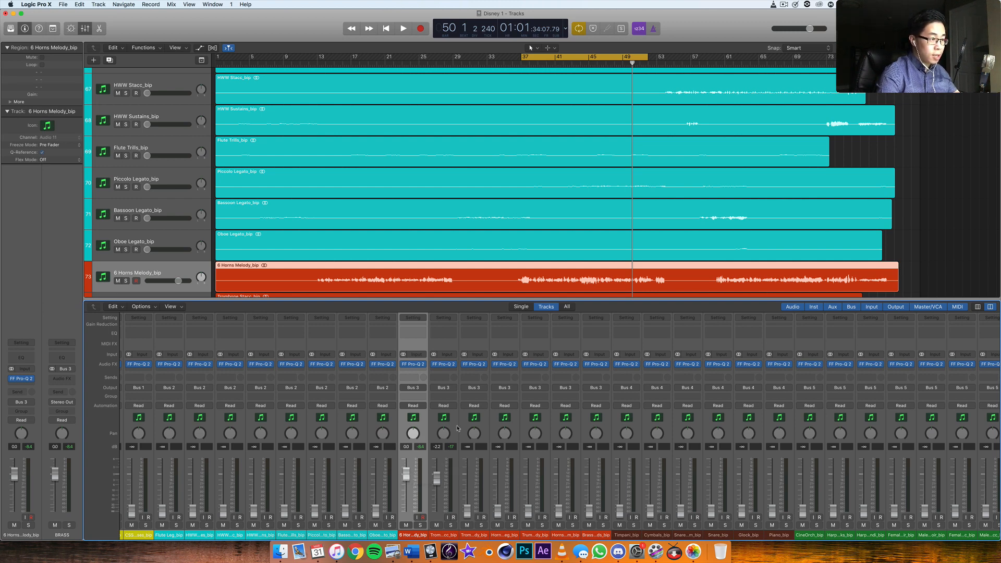
pyautogui.hscroll(-4, 383, 437)
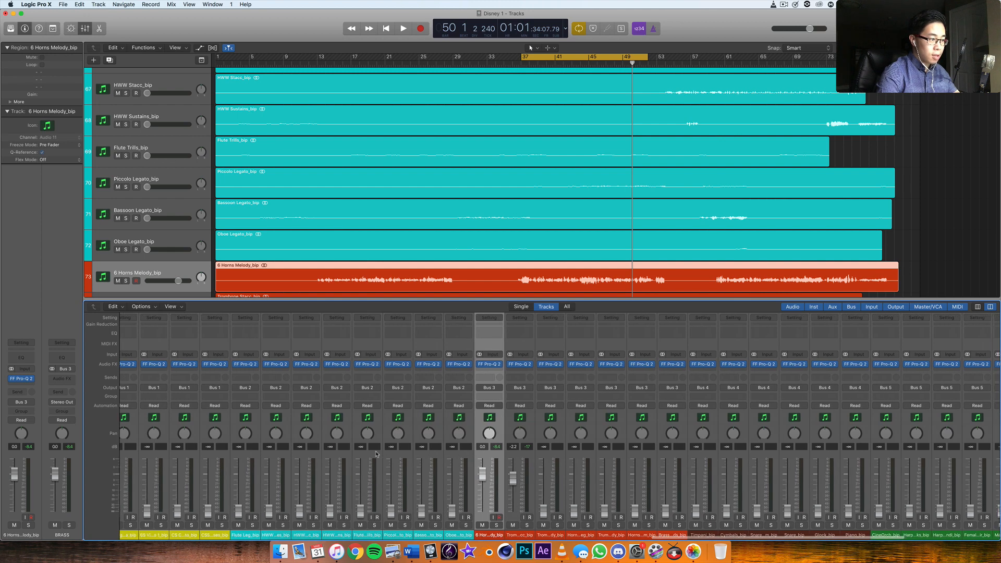
pyautogui.hscroll(2, 515, 473)
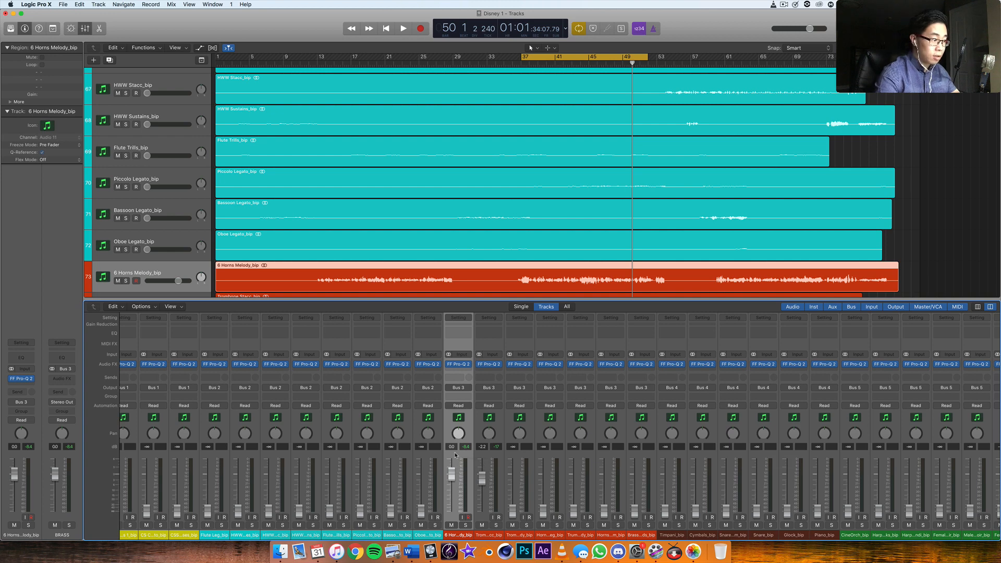
# Raise the Trombone Melody channel fader to about -2.1 dB while the looped passage plays.
pyautogui.press('space')
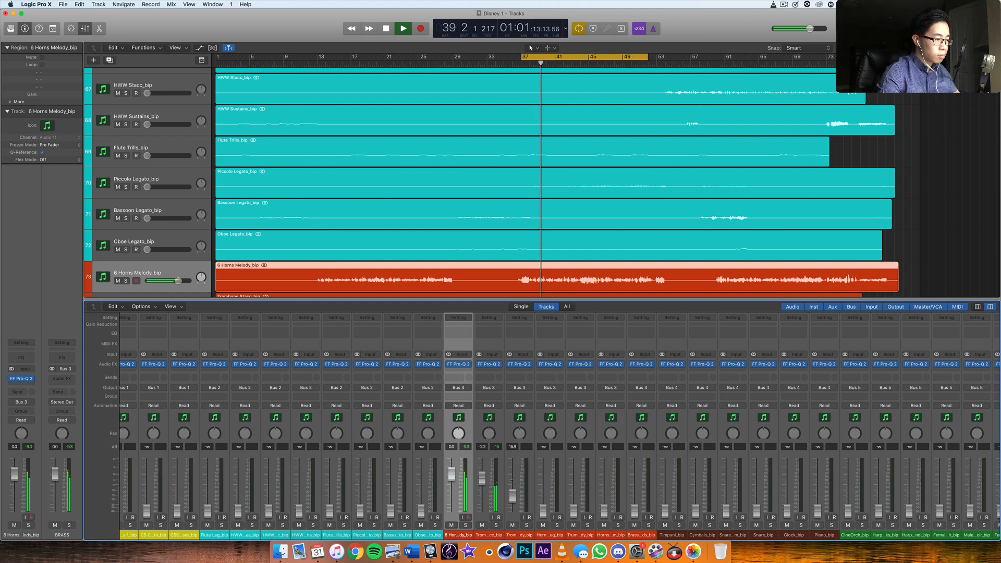
pyautogui.moveTo(511, 511); pyautogui.dragTo(513, 477)
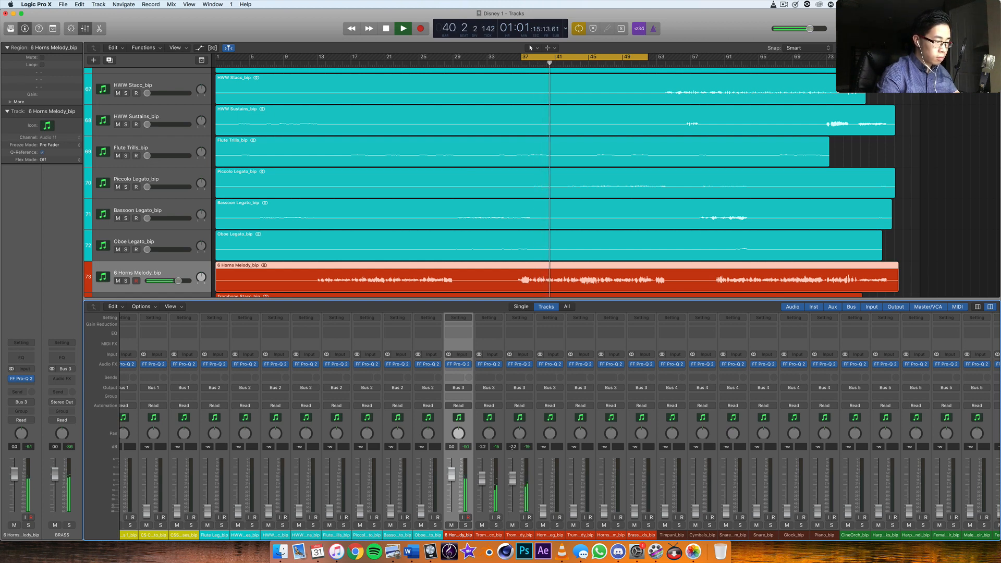
pyautogui.click(527, 525)
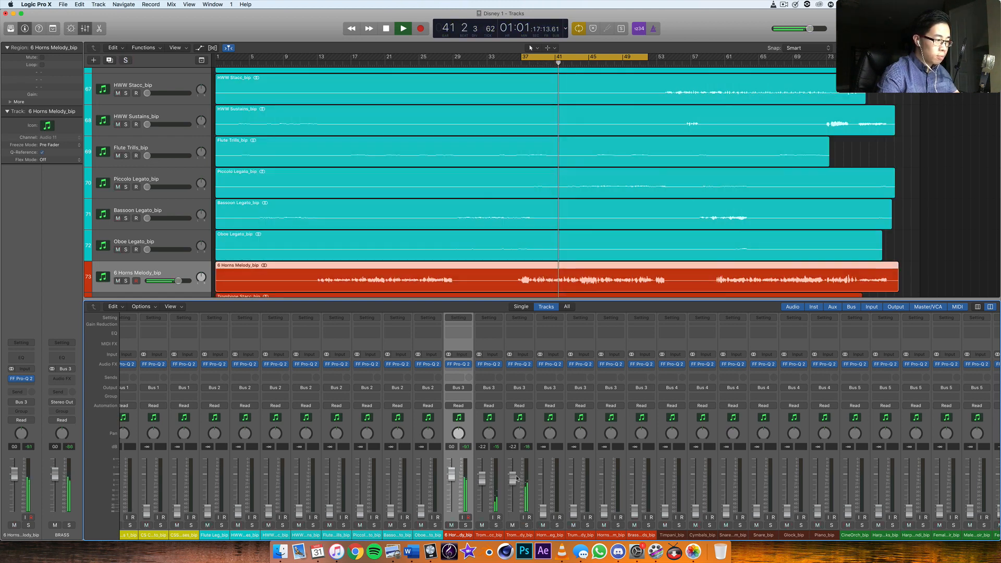
pyautogui.click(527, 525)
pyautogui.moveTo(513, 478); pyautogui.dragTo(513, 478)
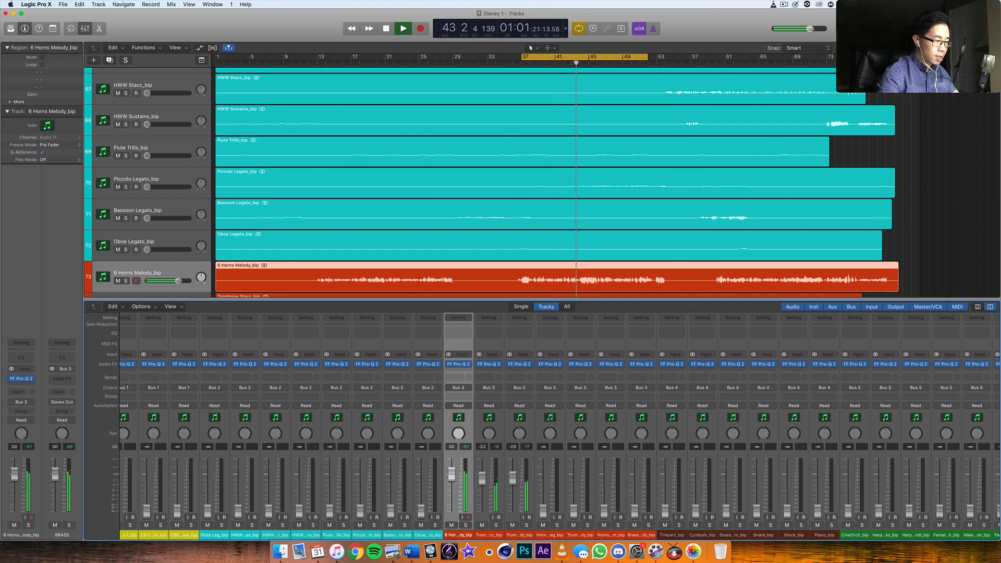
# Extend the loop start back to about bar 33 and raise the Horn Solo Leg channel fader to about -2.3 dB.
pyautogui.moveTo(545, 516); pyautogui.dragTo(546, 480)
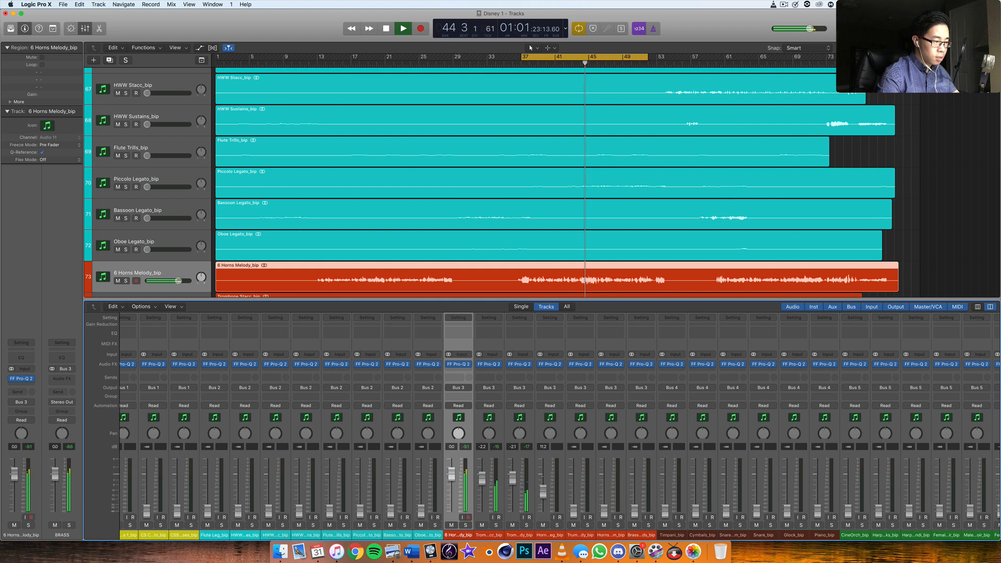
pyautogui.scroll(-1, 613, 216)
pyautogui.scroll(-6, 613, 216)
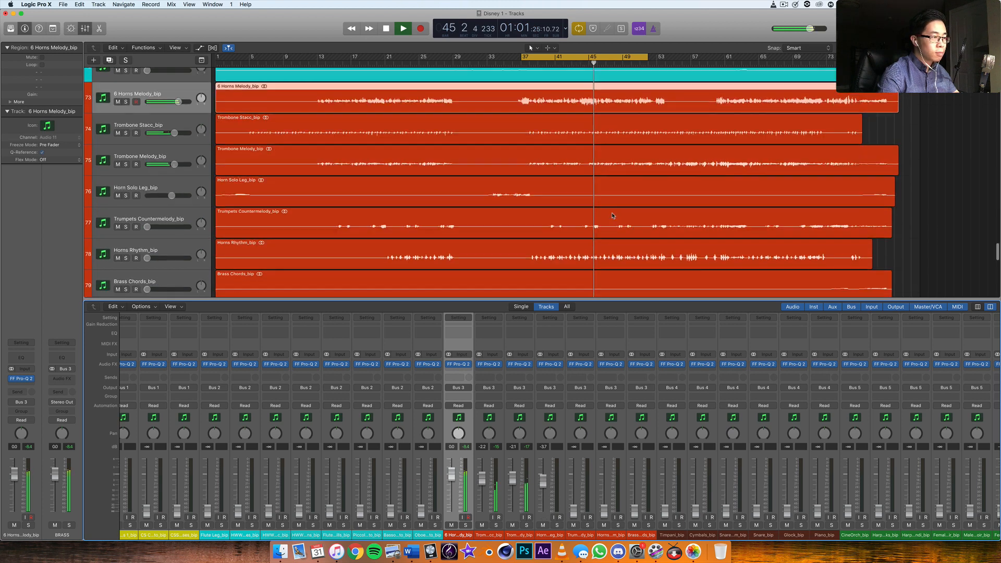
pyautogui.click(548, 516)
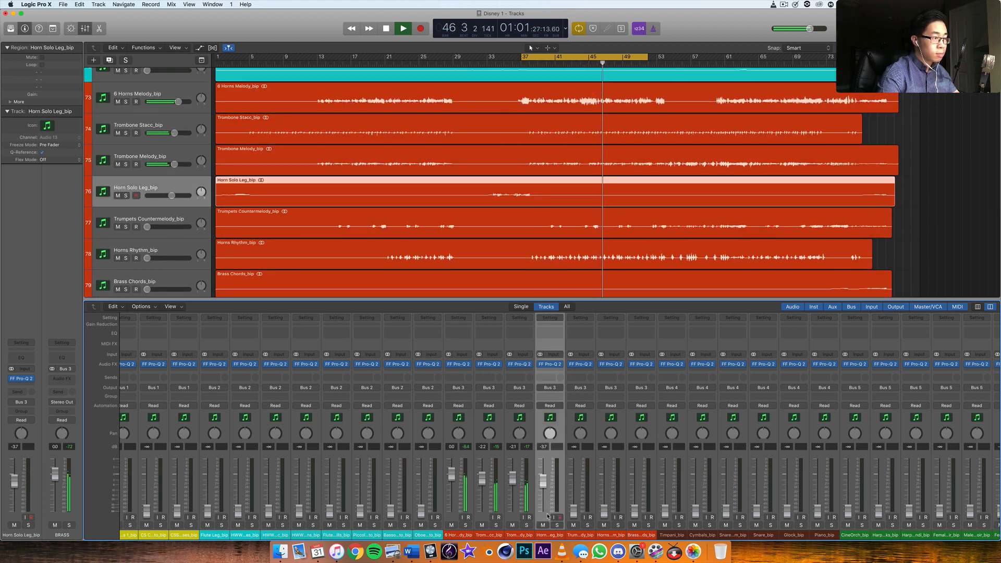
pyautogui.moveTo(521, 57); pyautogui.dragTo(492, 58)
pyautogui.click(496, 65)
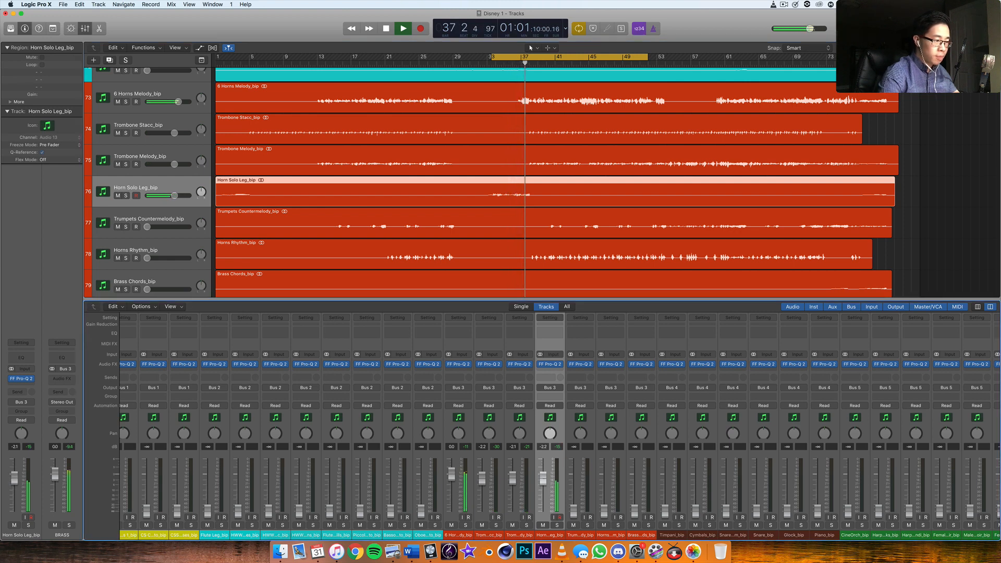
# Raise the Trumpets Countermelody channel fader and fine-tune it to about 0.2 dB against the other brass.
pyautogui.moveTo(574, 511); pyautogui.dragTo(574, 472)
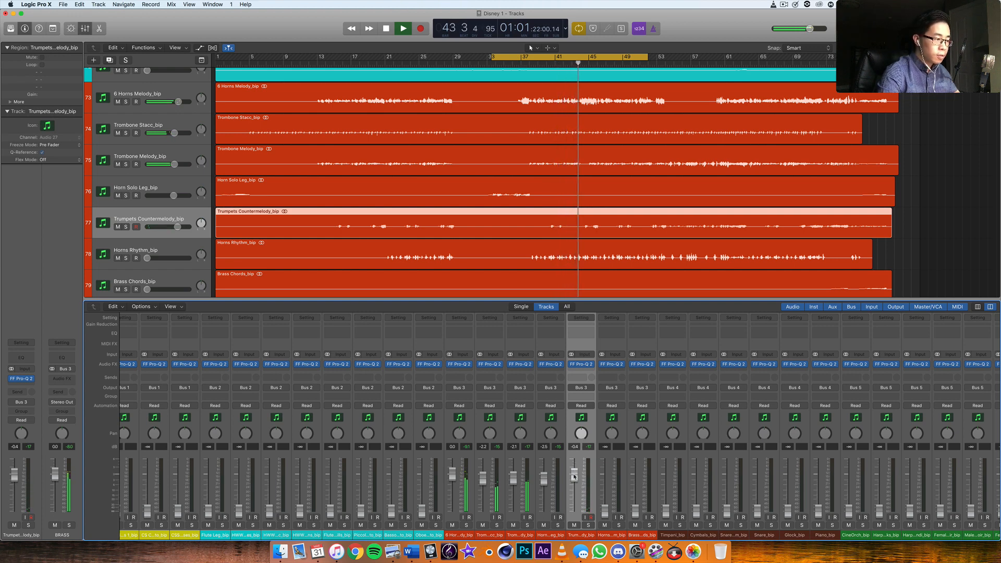
pyautogui.moveTo(576, 477)
pyautogui.mouseDown()
pyautogui.moveTo(575, 459)
pyautogui.moveTo(575, 476)
pyautogui.mouseUp()
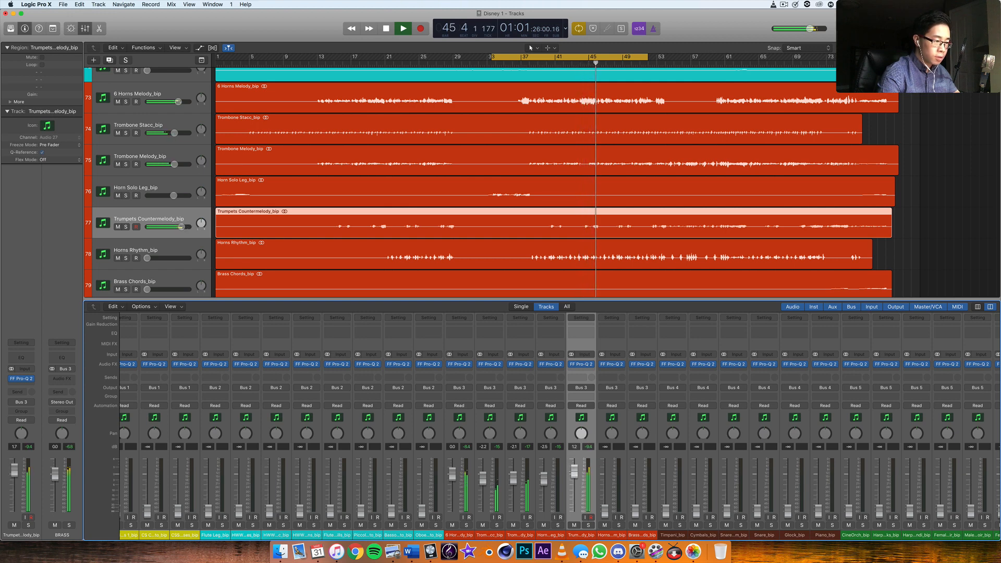
pyautogui.click(586, 63)
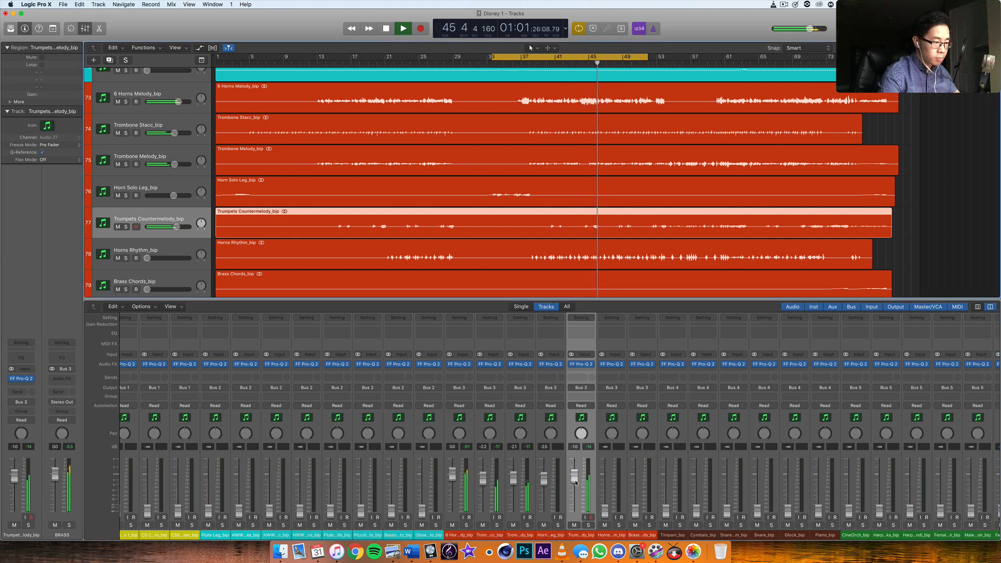
pyautogui.moveTo(577, 484); pyautogui.dragTo(576, 479)
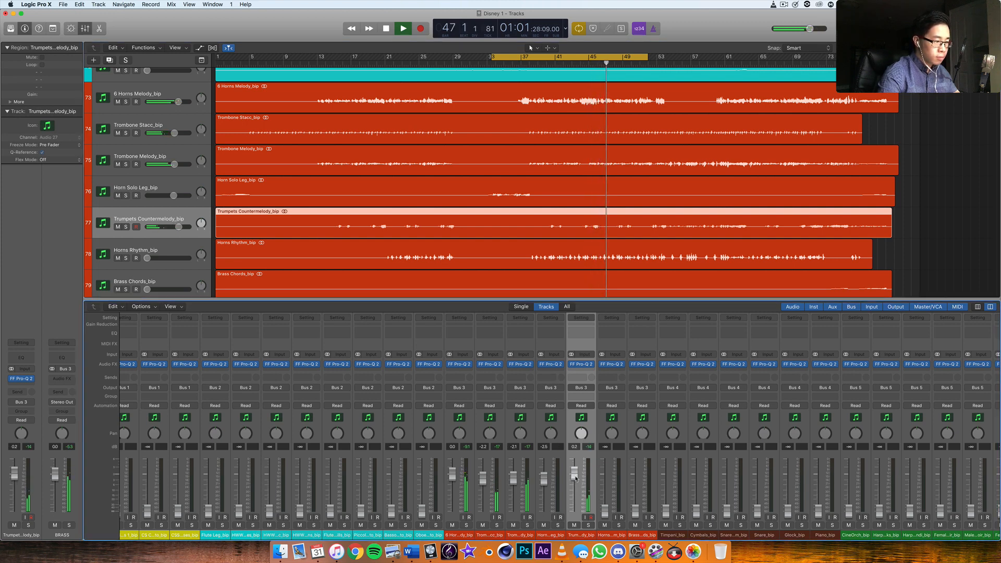
# Raise the Horns Rhythm channel fader to about -2.5 dB and move the loop start to bar 38.
pyautogui.moveTo(576, 478); pyautogui.dragTo(605, 455)
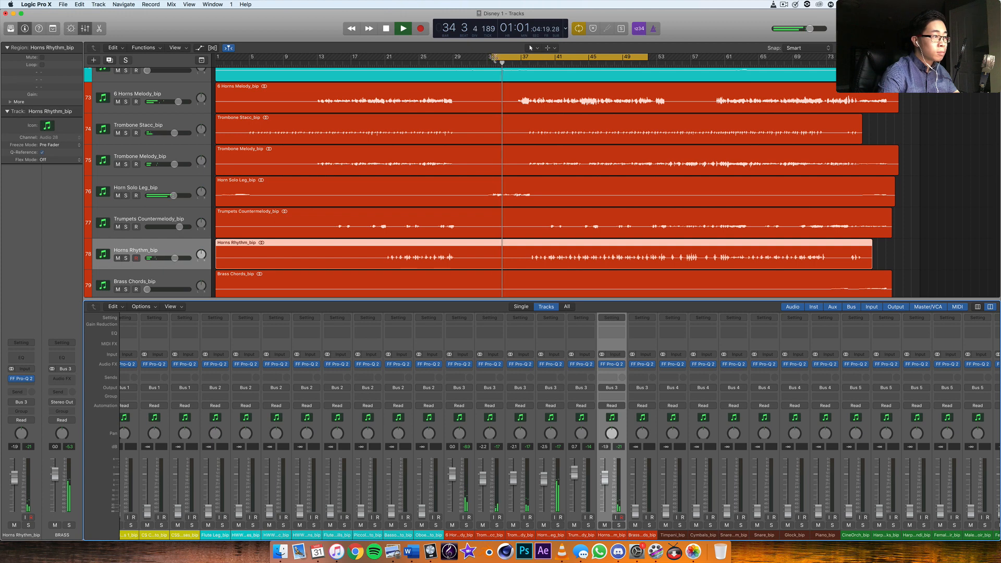
pyautogui.moveTo(491, 58); pyautogui.dragTo(521, 58)
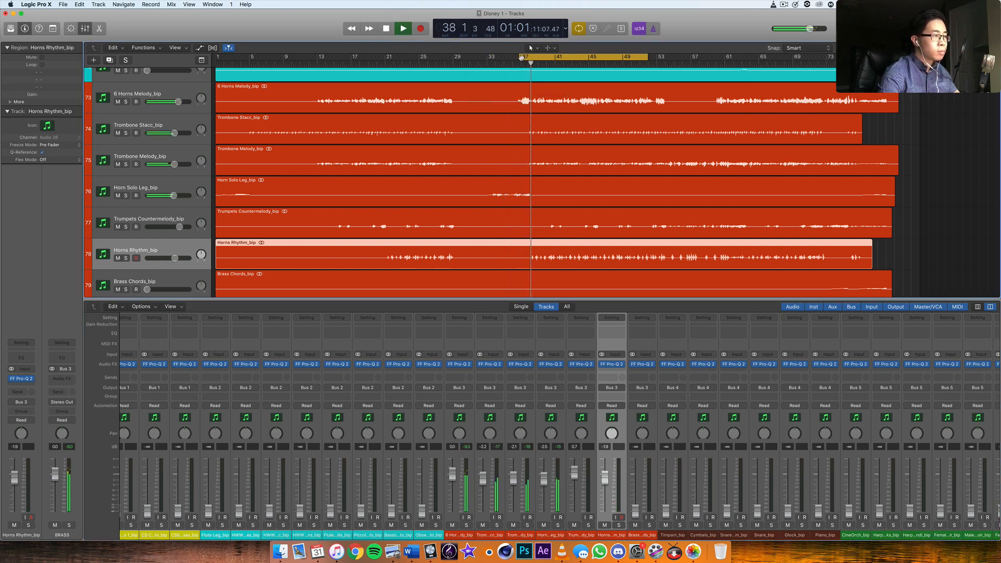
pyautogui.moveTo(522, 59); pyautogui.dragTo(528, 63)
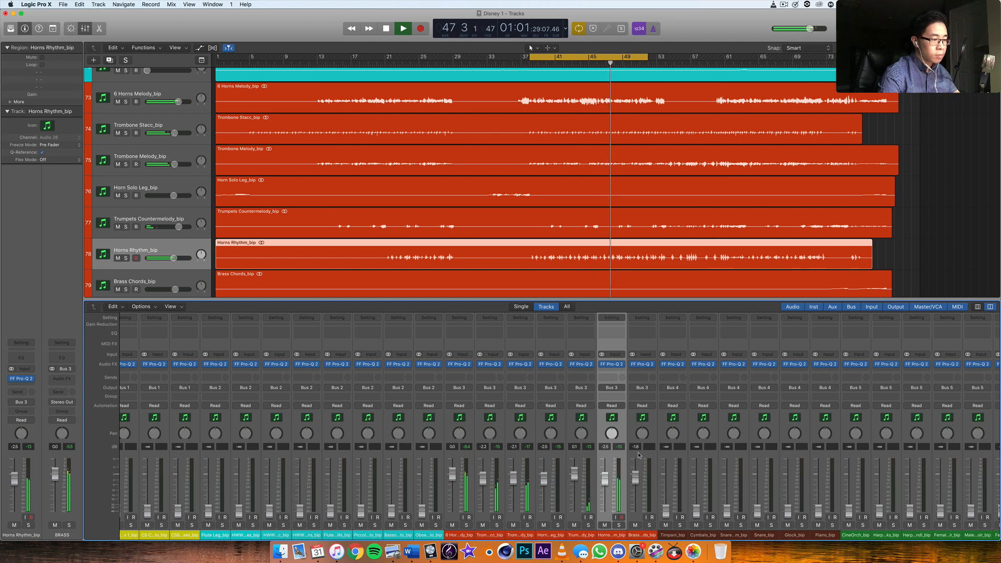
# Play the ending around bar 79 and set the Brass Chords channel fader to about -2.4 dB.
pyautogui.press('Down')
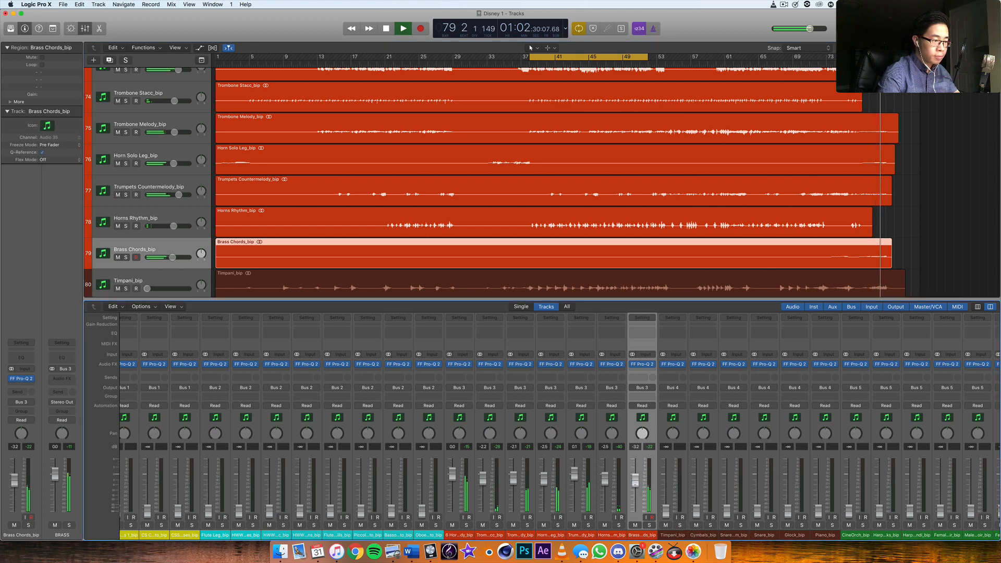
pyautogui.moveTo(636, 481); pyautogui.dragTo(636, 485)
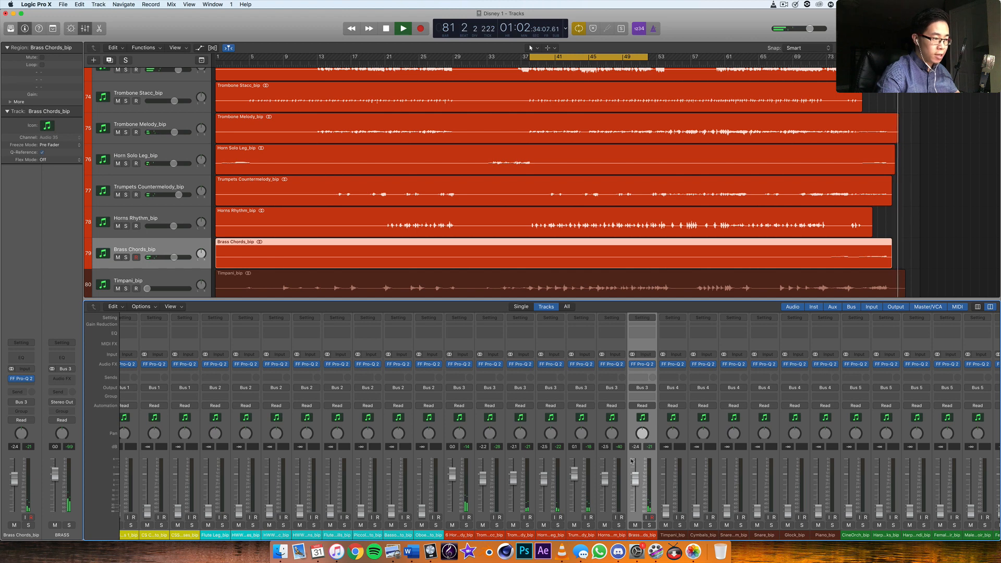
pyautogui.click(615, 460)
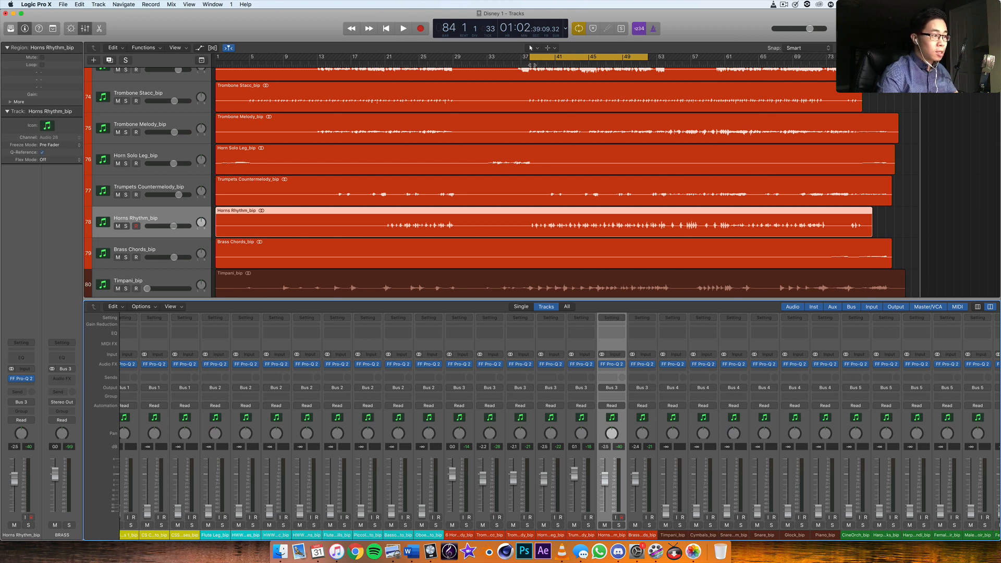
# Play the brass from bar 38 and pan the Trumpets Countermelody to the right and the Horns Rhythm to the left.
pyautogui.click(530, 64)
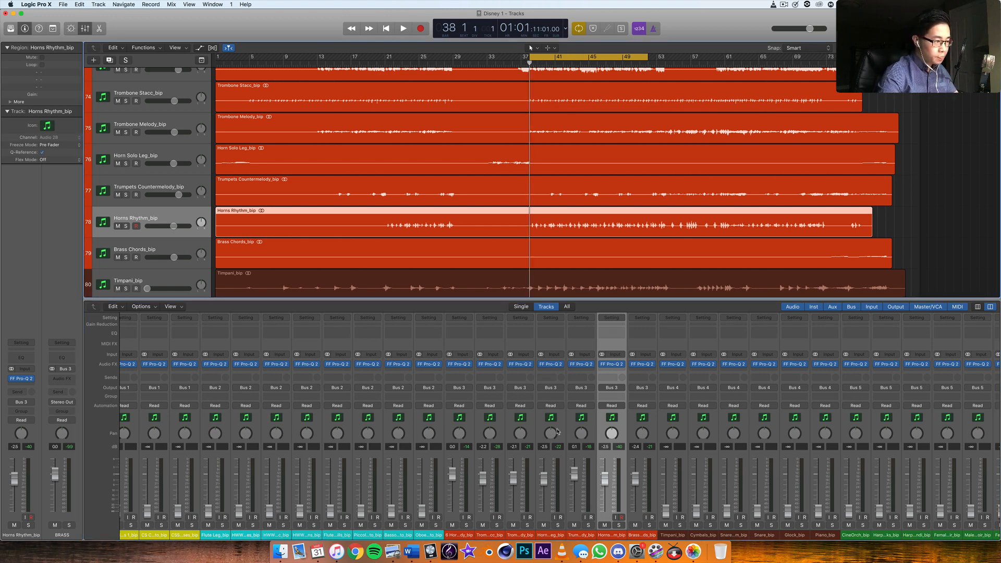
pyautogui.press('space')
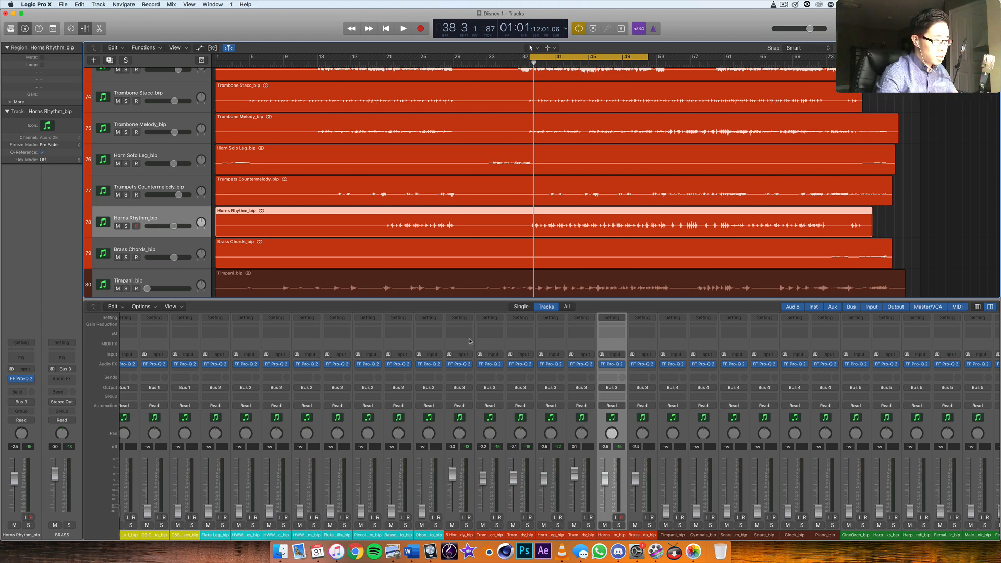
pyautogui.press('space')
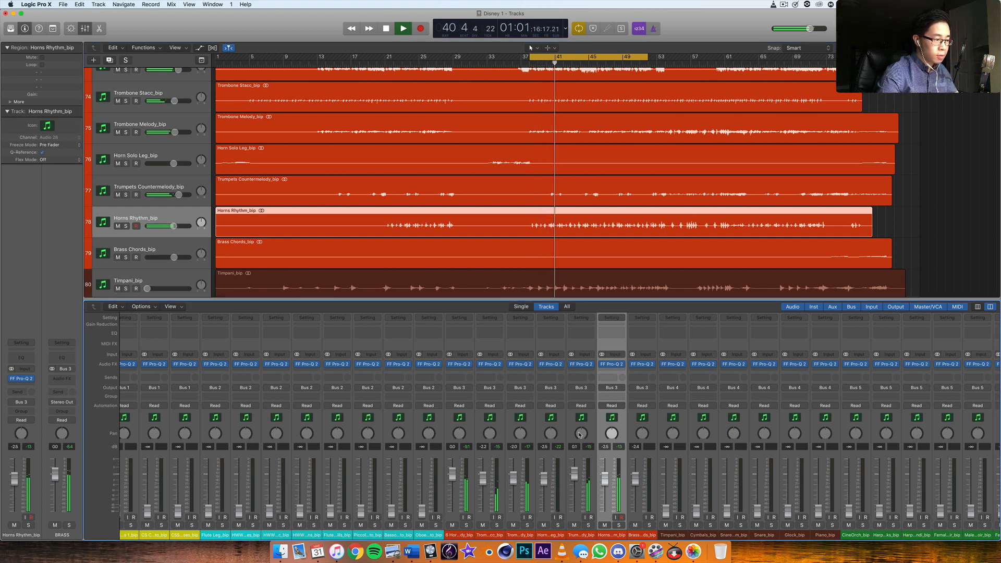
pyautogui.moveTo(579, 434); pyautogui.dragTo(607, 450)
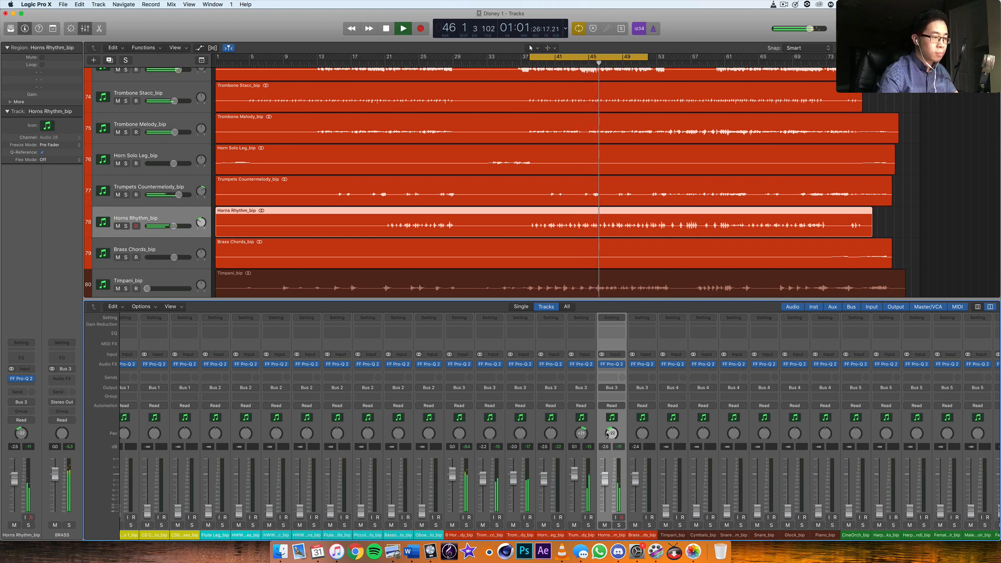
pyautogui.moveTo(609, 434); pyautogui.dragTo(609, 432)
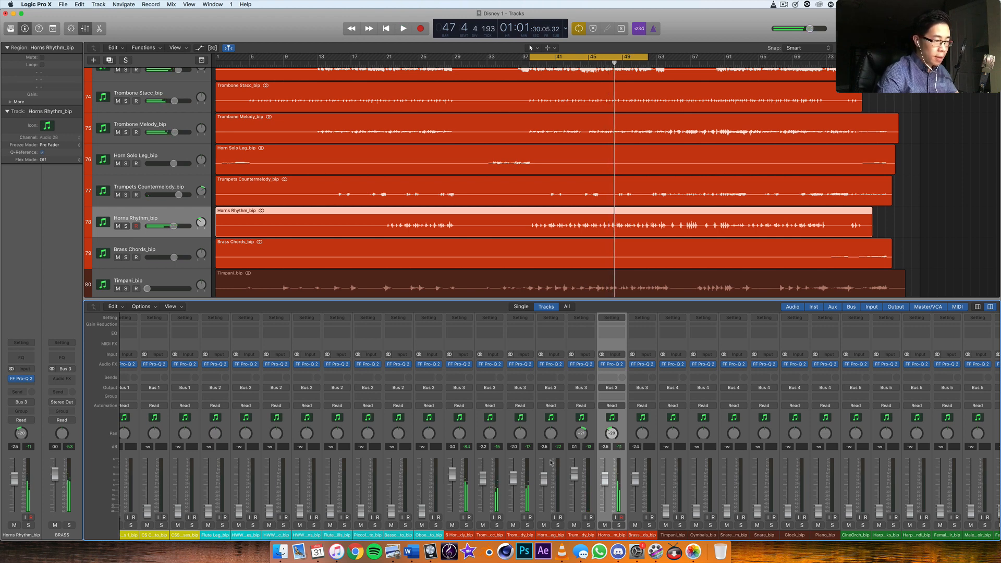
pyautogui.hscroll(-5, 551, 462)
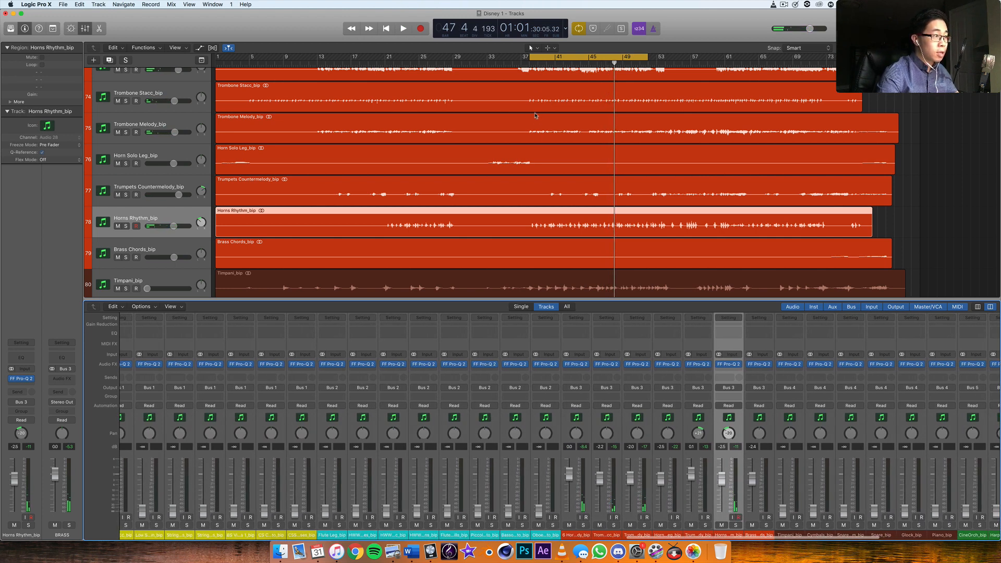
# Play the loop and set the CSS Violins 1 fader to about -0.6 dB and the CSS Violins 2 fader to about -0.1 dB.
pyautogui.press('space')
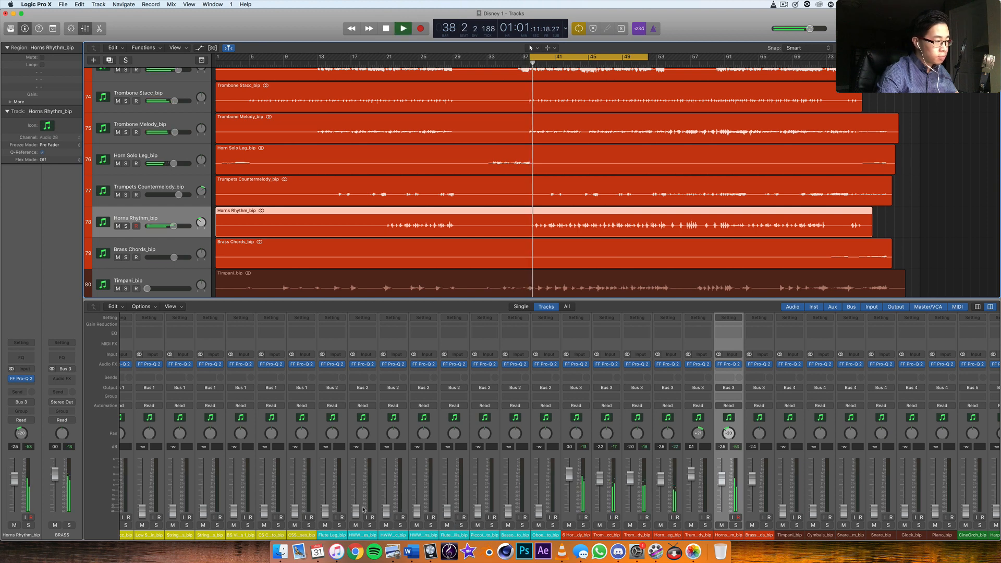
pyautogui.hscroll(-15, 364, 510)
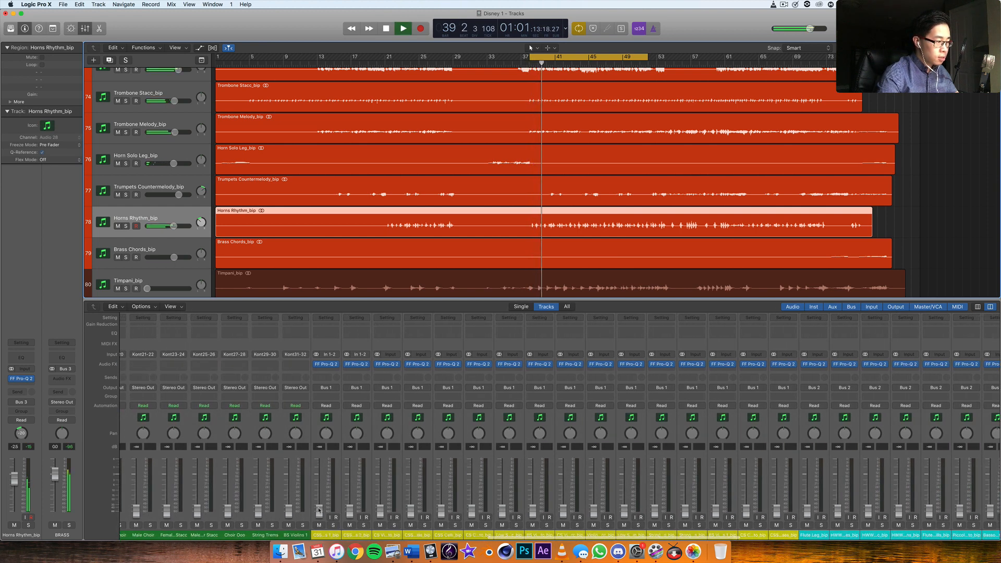
pyautogui.moveTo(320, 510); pyautogui.dragTo(355, 503)
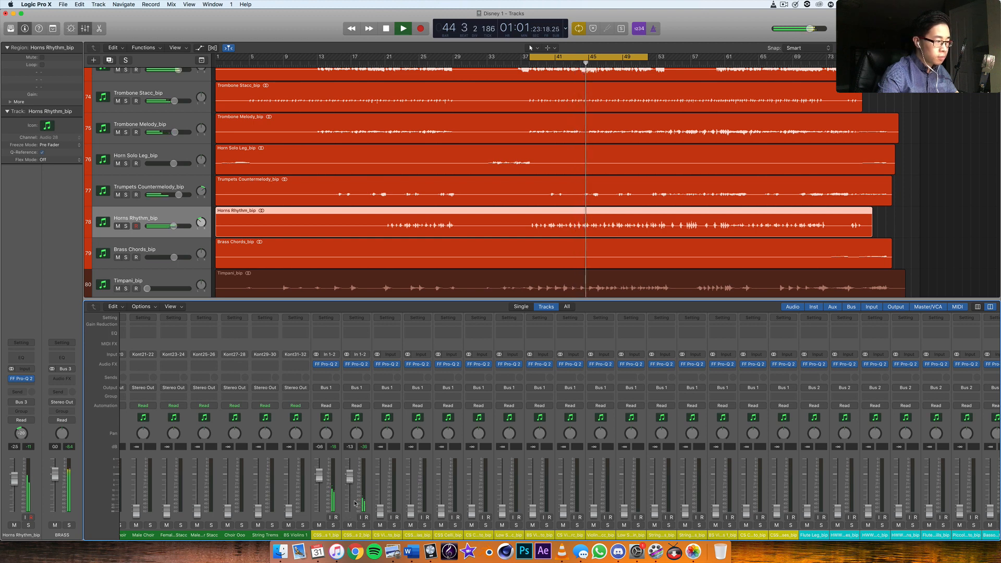
pyautogui.click(362, 525)
pyautogui.click(362, 525)
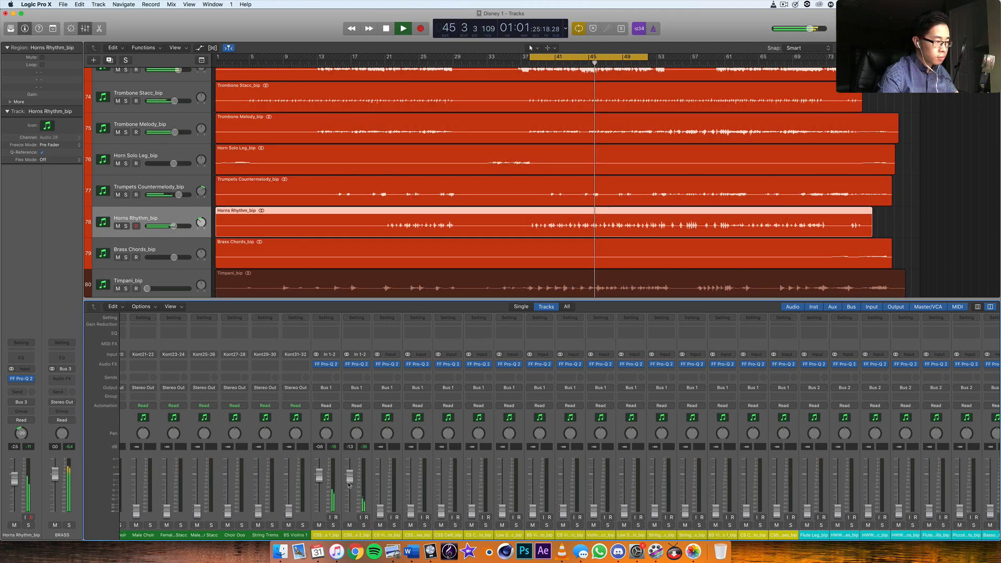
pyautogui.moveTo(348, 485); pyautogui.dragTo(349, 474)
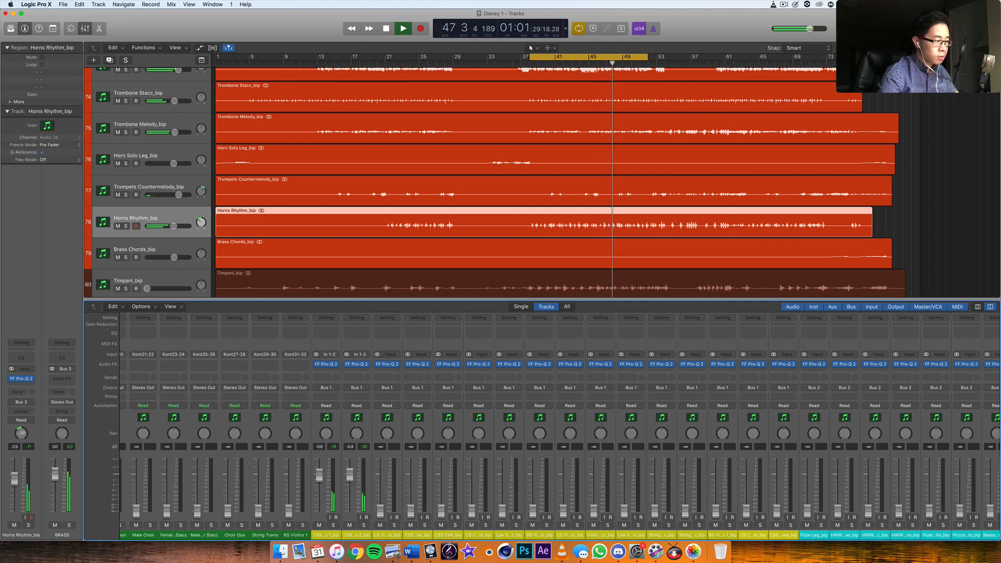
# Raise the CS Violins Legato channel fader, check it in solo, and settle it at about -2.5 dB.
pyautogui.click(393, 494)
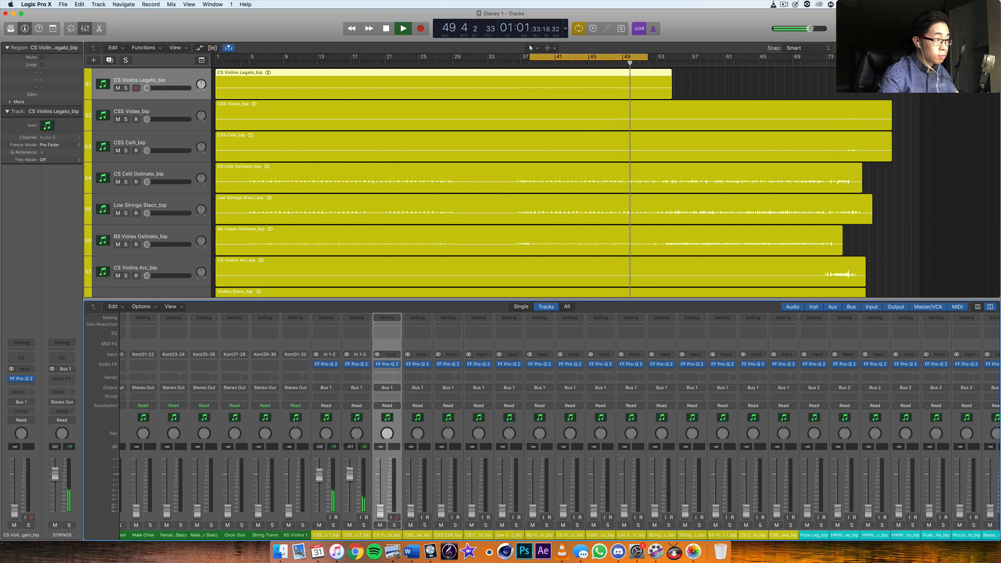
pyautogui.moveTo(380, 513); pyautogui.dragTo(381, 479)
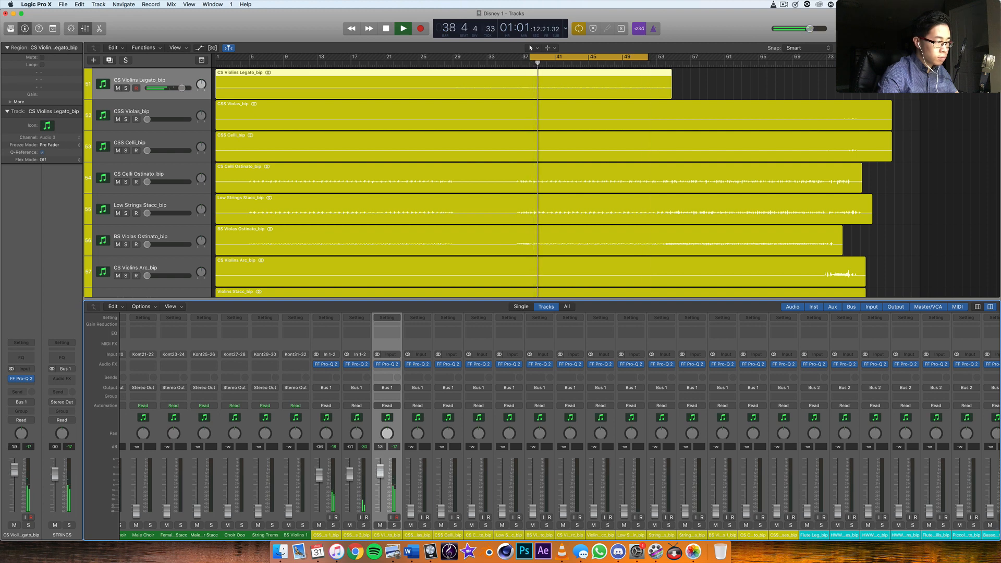
pyautogui.click(394, 526)
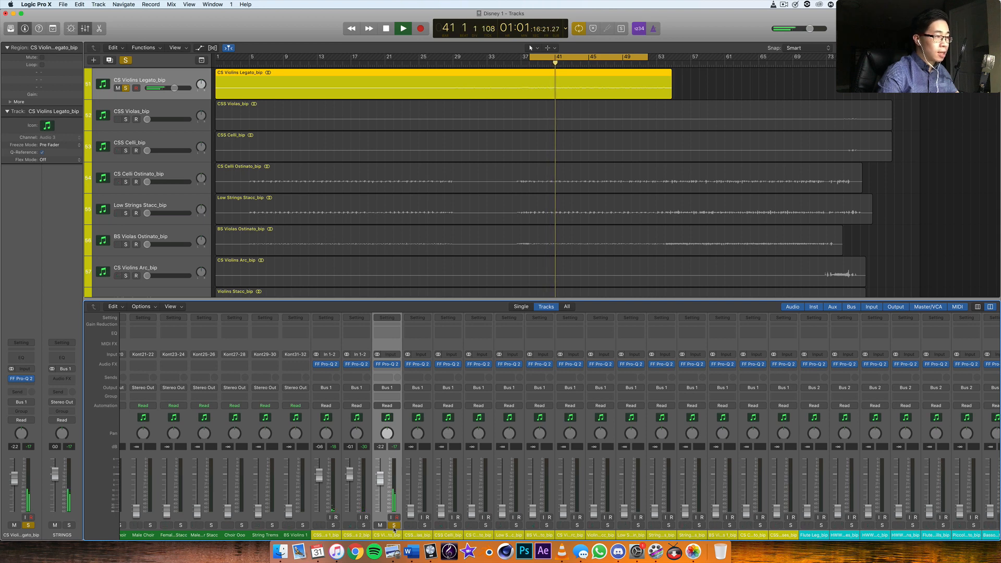
pyautogui.click(394, 525)
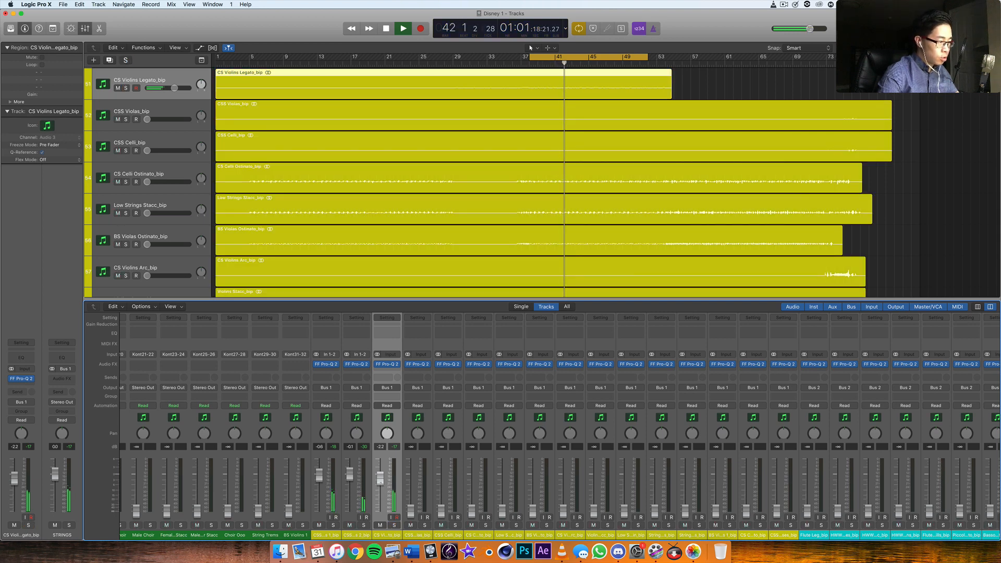
pyautogui.moveTo(380, 480); pyautogui.dragTo(381, 475)
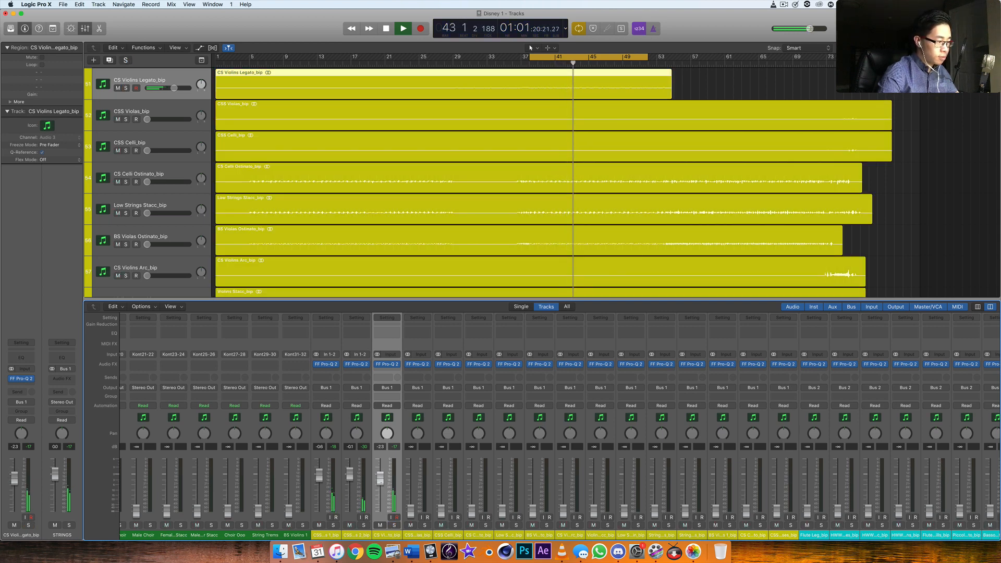
# Raise the CSS Violas channel fader to about -1.0 dB, checking it in solo, and stop playback.
pyautogui.click(417, 467)
pyautogui.moveTo(411, 513); pyautogui.dragTo(411, 479)
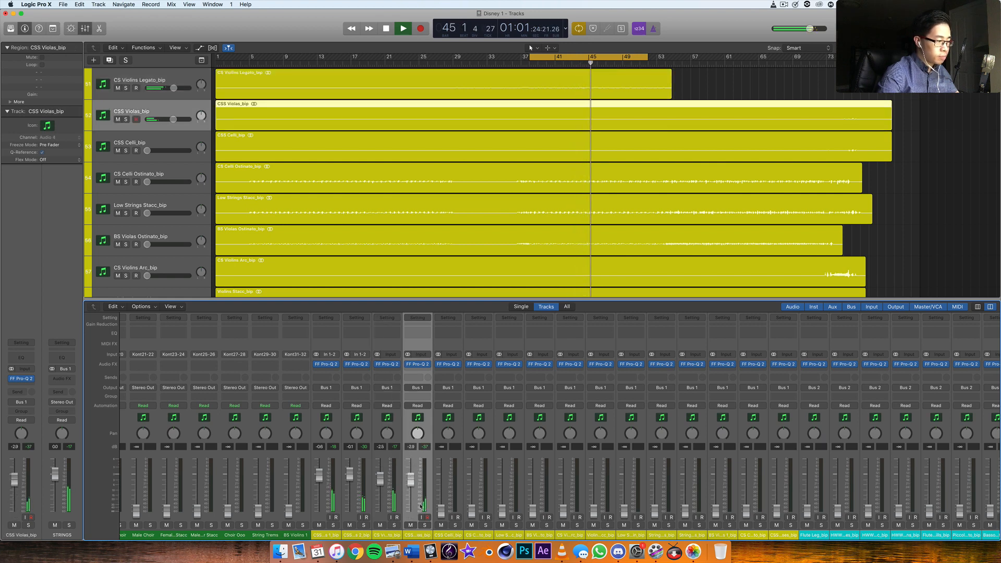
pyautogui.click(423, 526)
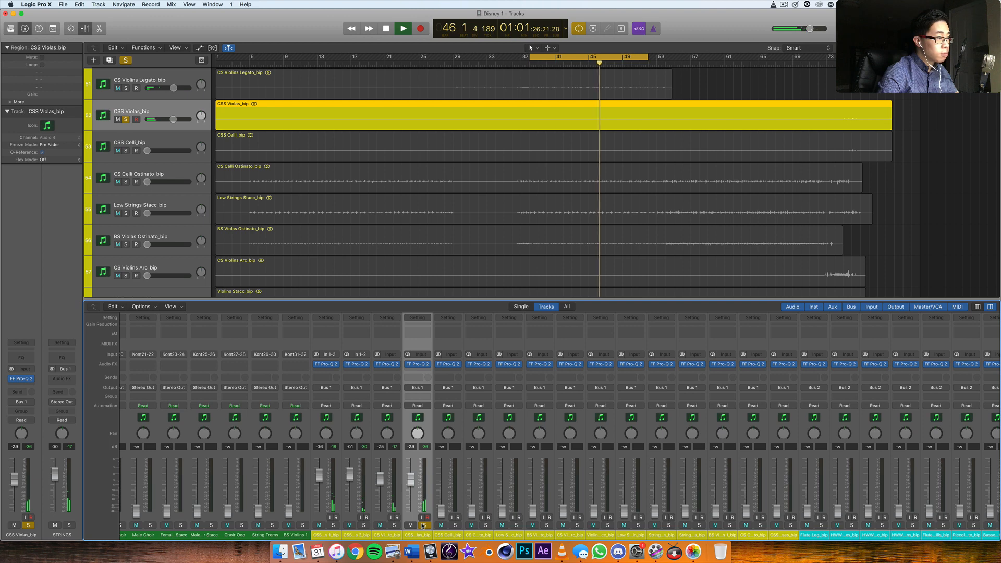
pyautogui.click(424, 526)
pyautogui.moveTo(411, 478); pyautogui.dragTo(412, 476)
pyautogui.press('space')
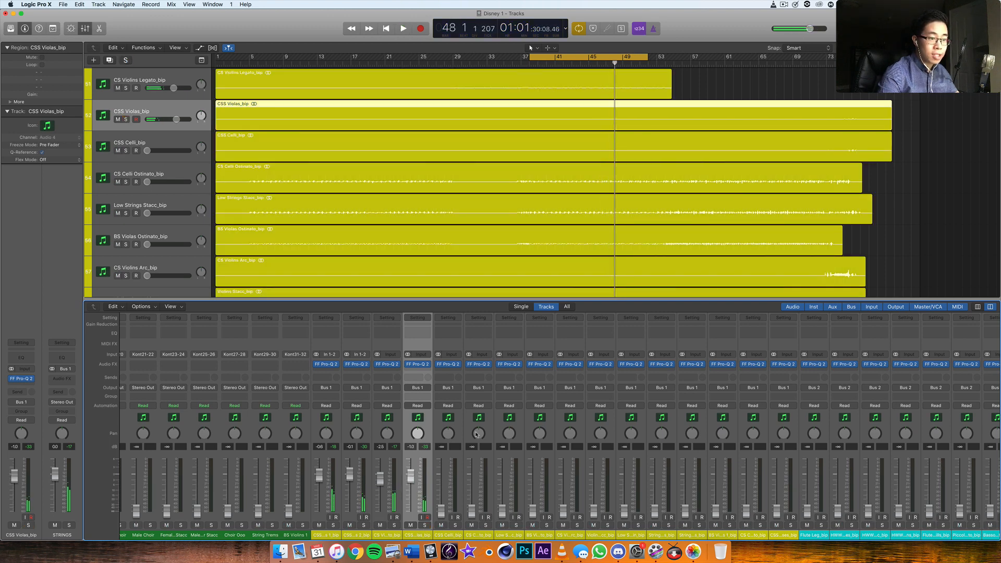
# Insert a Gain plug-in after the EQ on the CSS Violas channel.
pyautogui.hscroll(10, 709, 433)
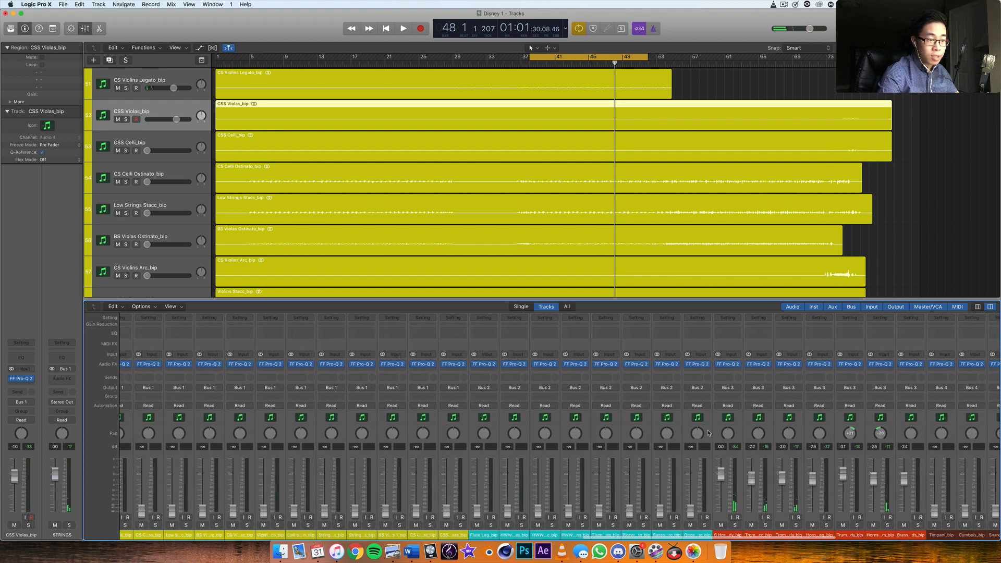
pyautogui.hscroll(-10, 708, 432)
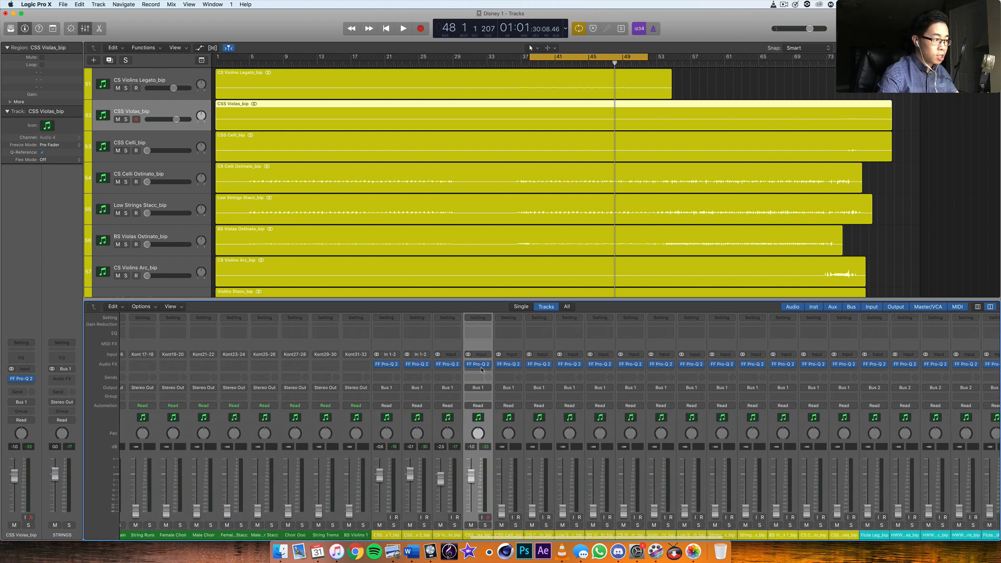
pyautogui.click(481, 369)
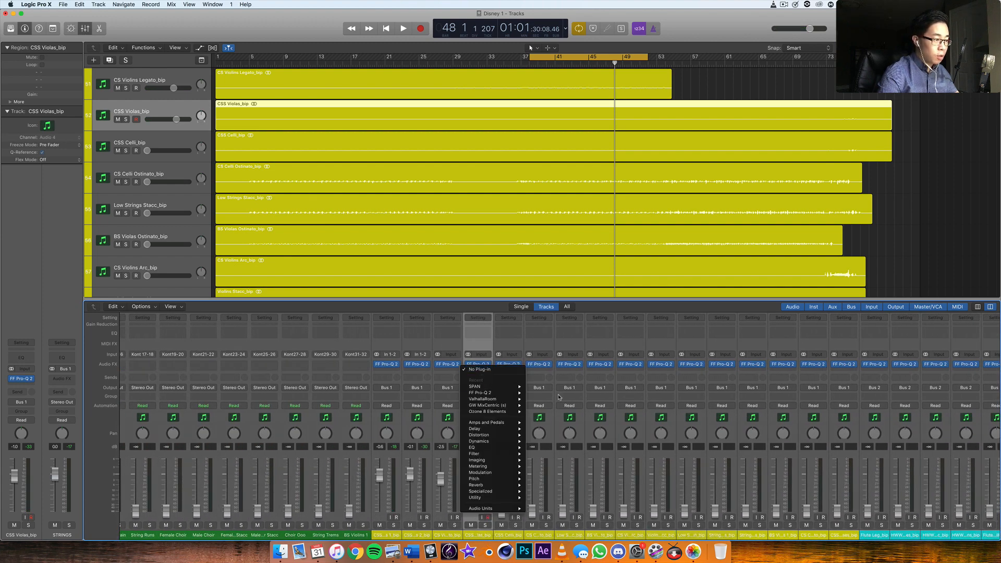
pyautogui.click(554, 416)
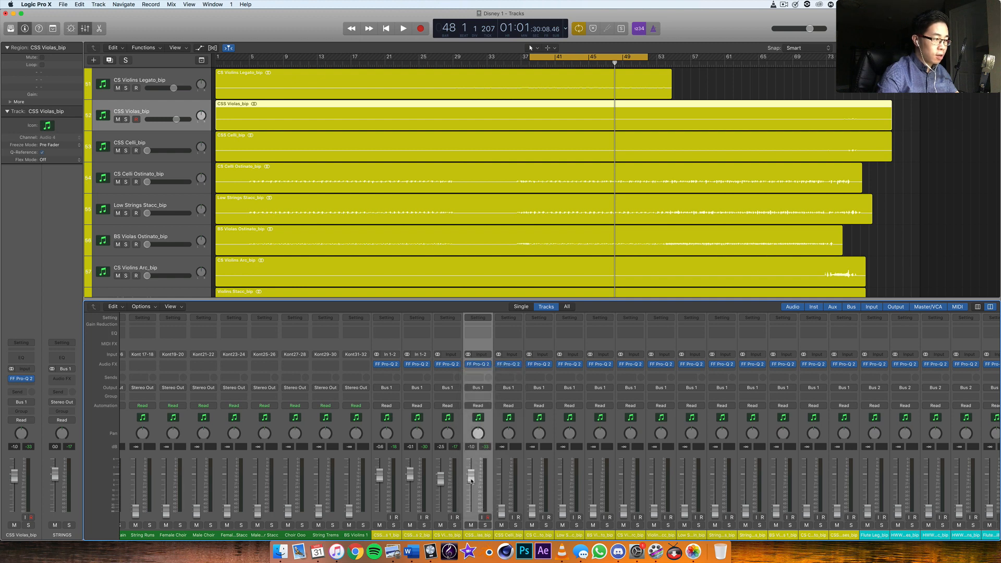
pyautogui.click(479, 371)
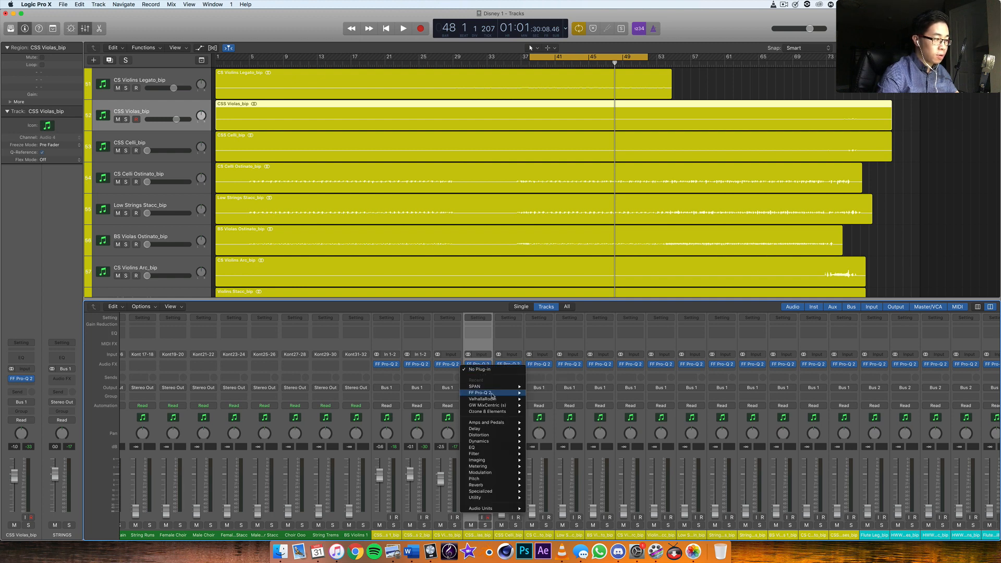
pyautogui.moveTo(491, 388)
pyautogui.moveTo(505, 510)
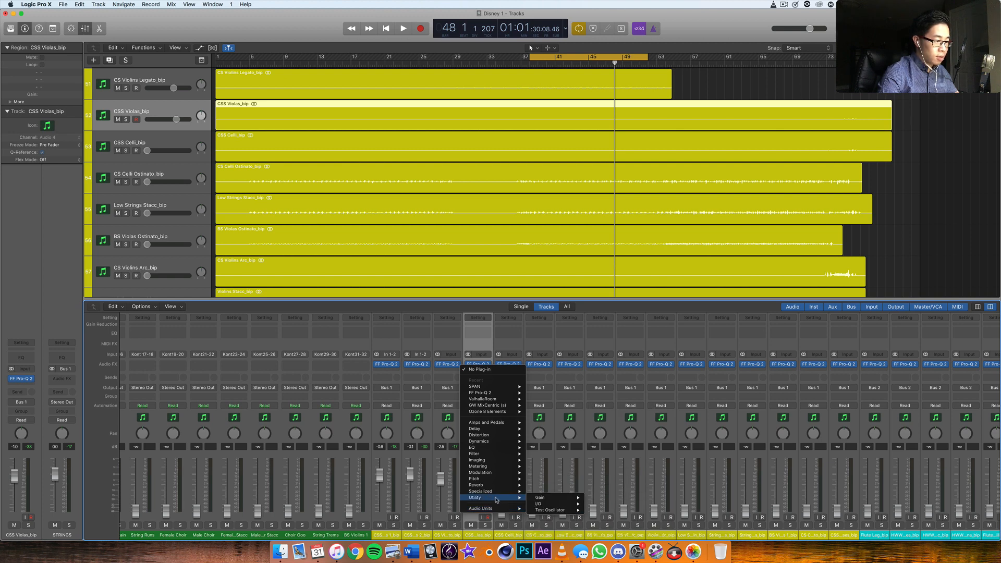
pyautogui.click(598, 498)
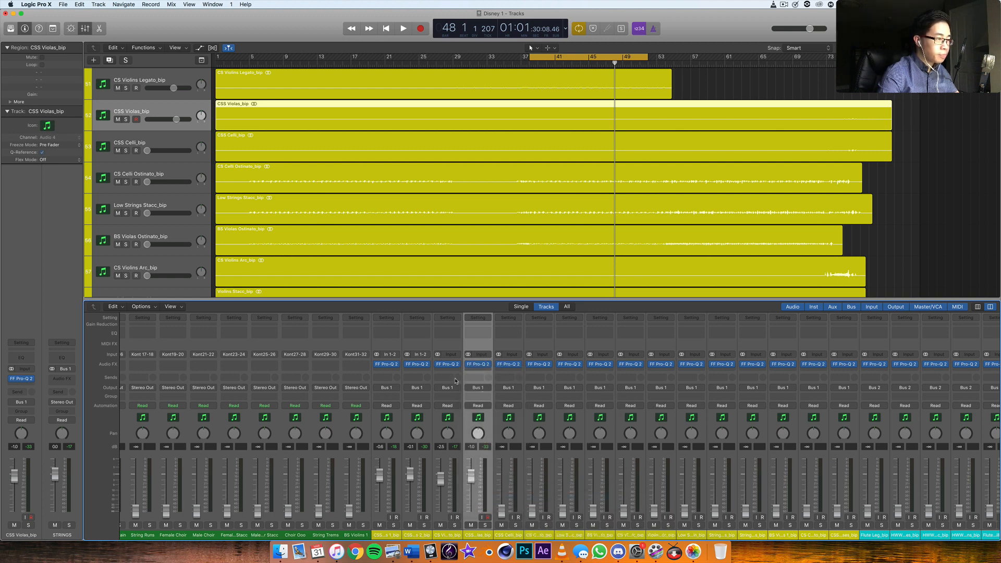
# Play the loop and boost the CSS Violas signal in its Gain plug-in, then close the plug-in window.
pyautogui.click(587, 65)
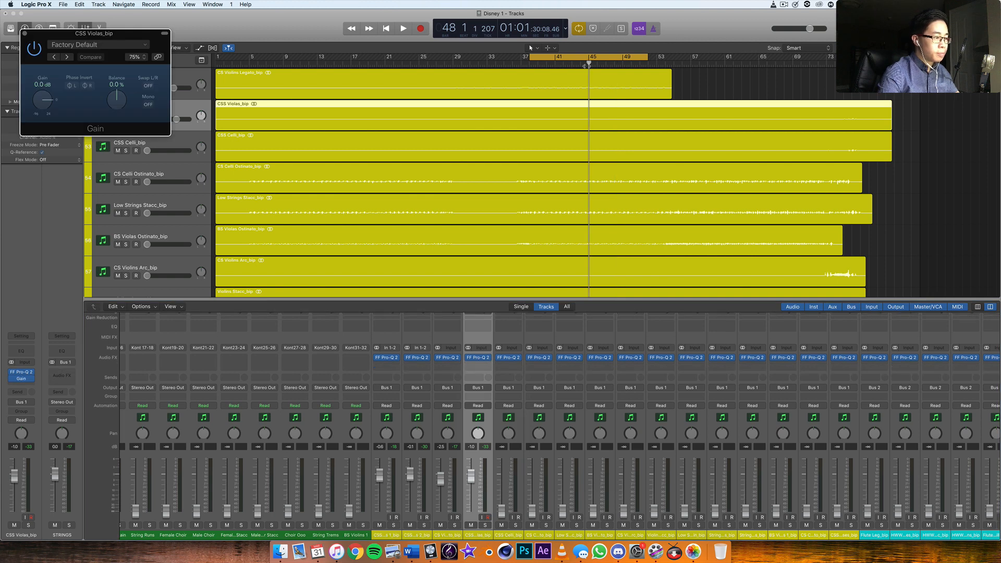
pyautogui.press('space')
pyautogui.moveTo(120, 37); pyautogui.dragTo(695, 284)
pyautogui.moveTo(620, 347); pyautogui.dragTo(609, 288)
pyautogui.click(601, 281)
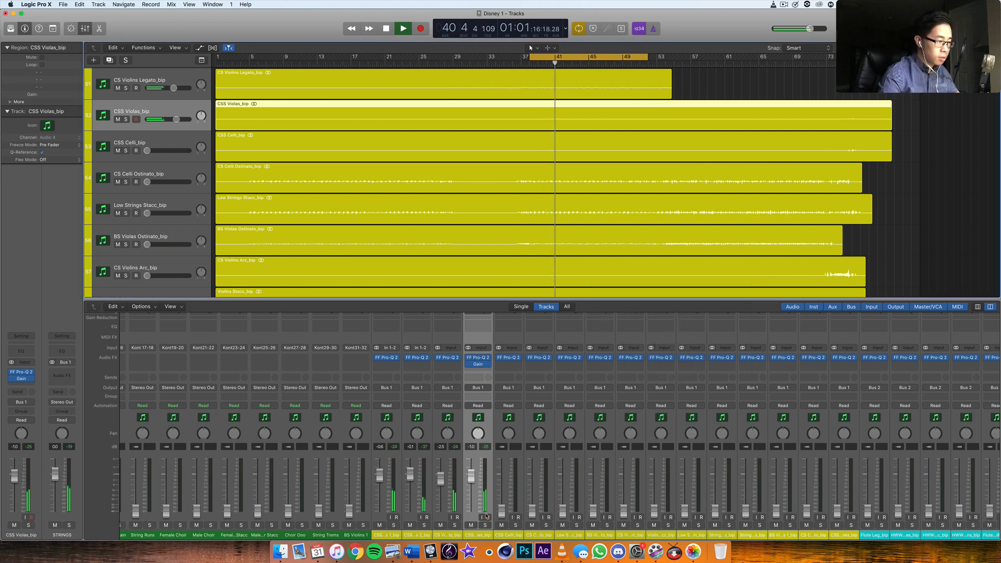
# Compare the boosted CSS Violas in solo and lower their channel fader to about -2.8 dB.
pyautogui.click(485, 525)
pyautogui.click(485, 525)
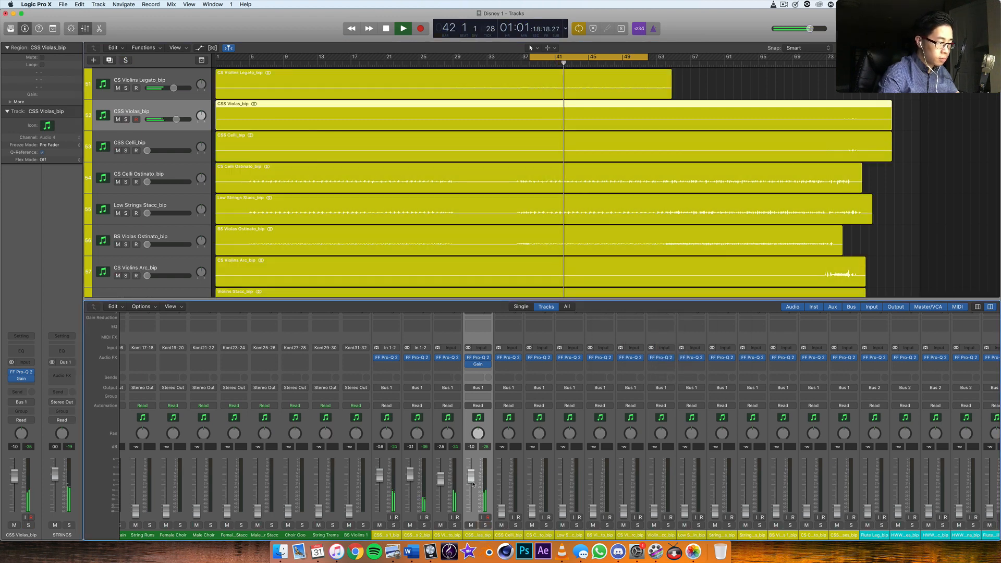
pyautogui.moveTo(473, 485); pyautogui.dragTo(471, 480)
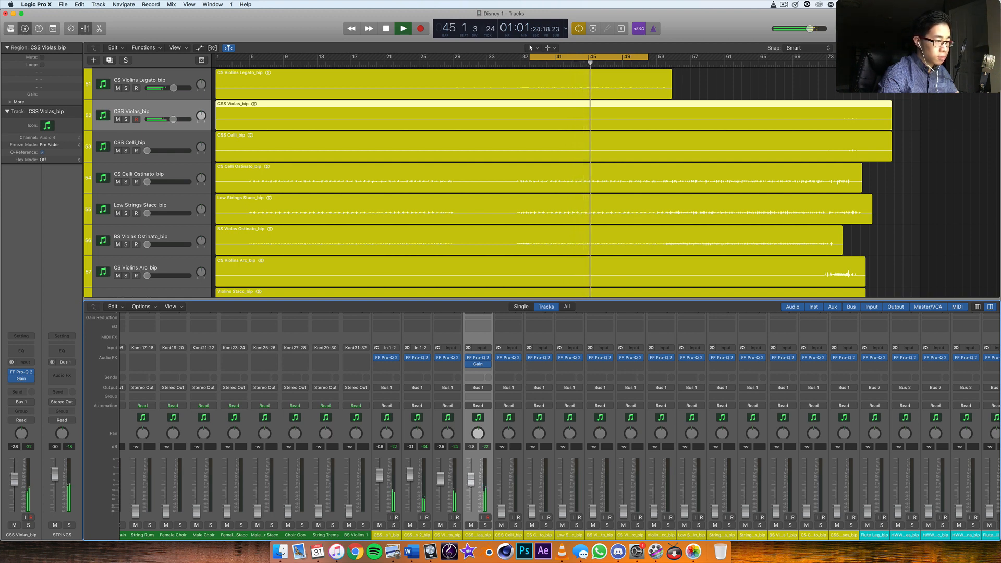
# Raise the CSS Celli channel fader to about -2.3 dB and check it in solo.
pyautogui.moveTo(502, 513); pyautogui.dragTo(502, 479)
pyautogui.click(515, 525)
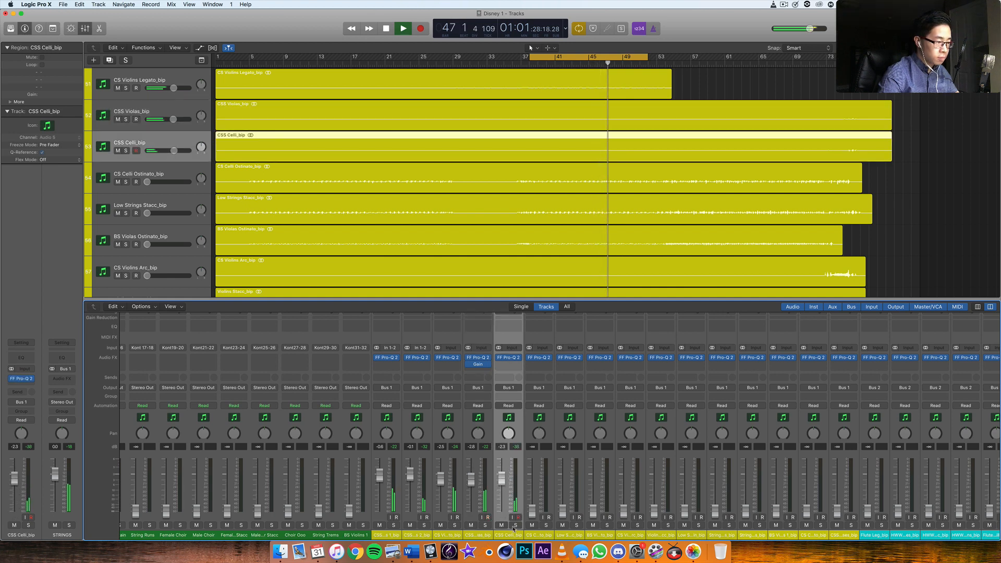
pyautogui.click(515, 525)
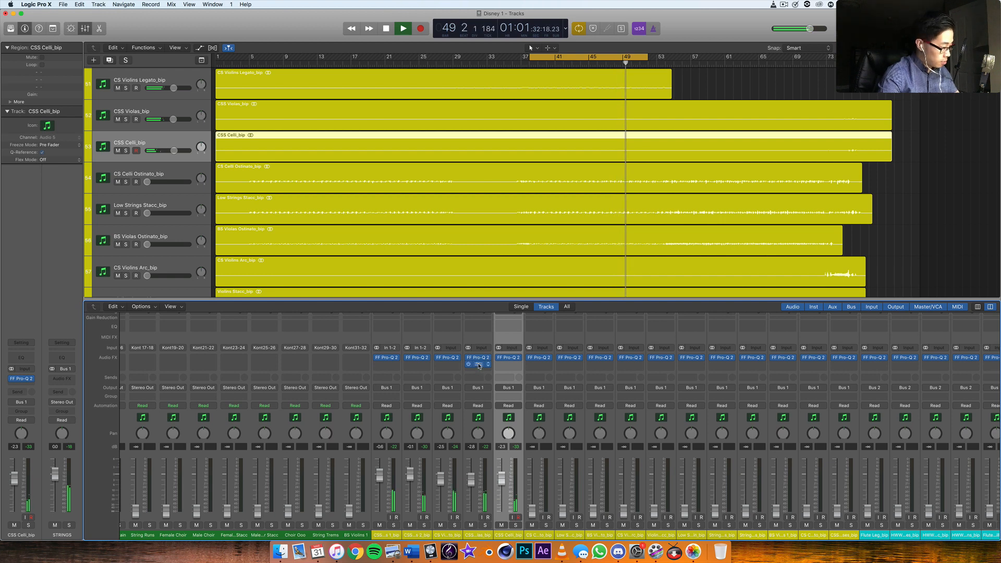
# Copy the Gain plug-in from CSS Violas to CSS Celli, check it in solo, and lower the Celli fader to about -3.6 dB.
pyautogui.moveTo(480, 365); pyautogui.dragTo(510, 368)
pyautogui.click(515, 526)
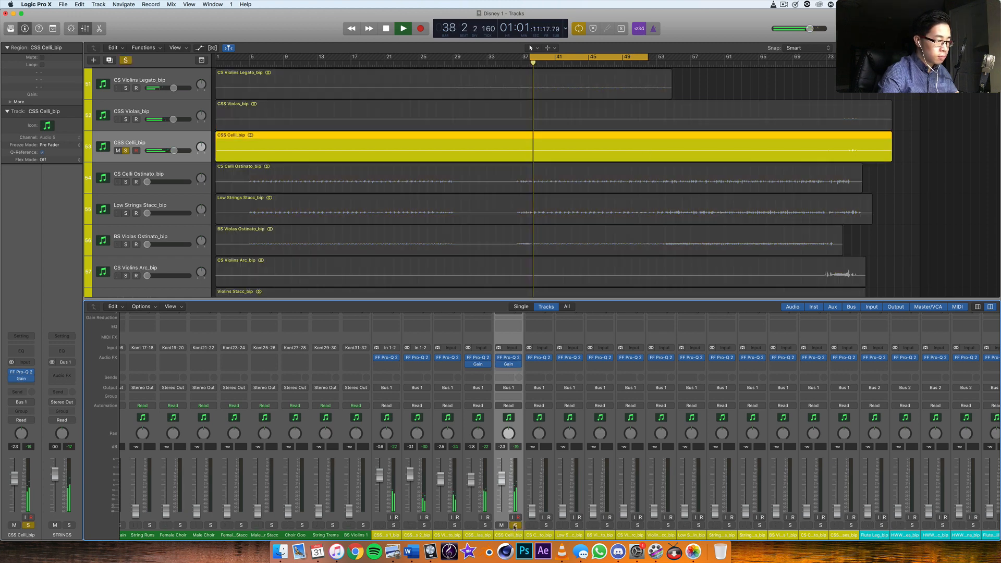
pyautogui.click(515, 525)
pyautogui.moveTo(503, 484); pyautogui.dragTo(502, 485)
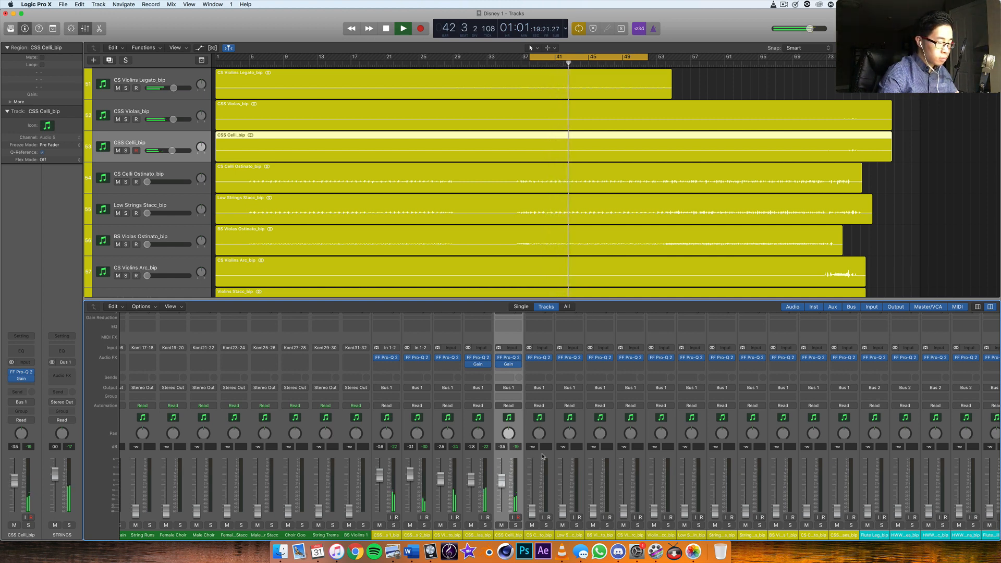
# Raise the CS Celli Ostinato channel fader to about -4.2 dB.
pyautogui.click(528, 524)
pyautogui.moveTo(532, 511); pyautogui.dragTo(533, 483)
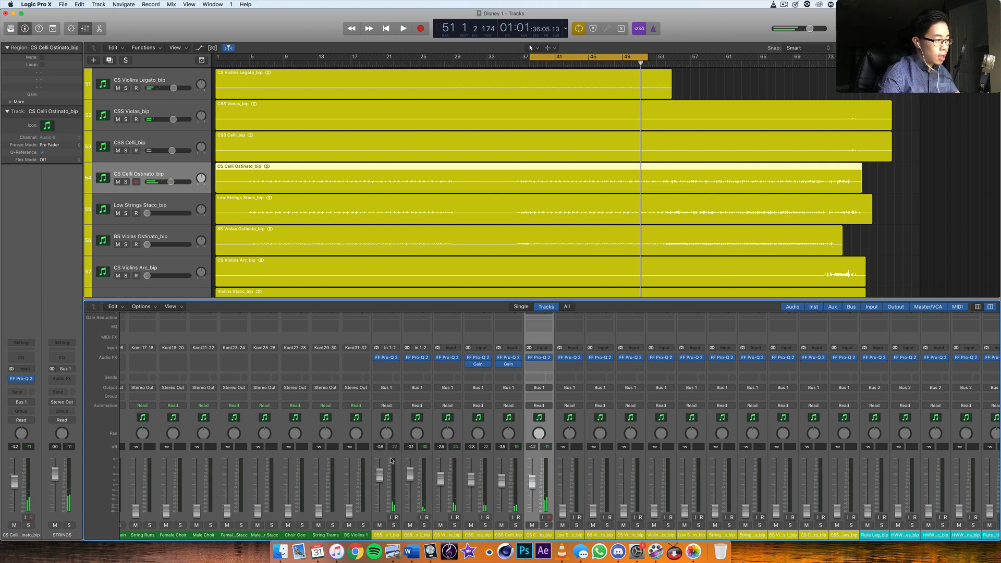
# Play CSS Violins 2 in solo and add a Gain plug-in to its channel.
pyautogui.click(424, 525)
pyautogui.press('space')
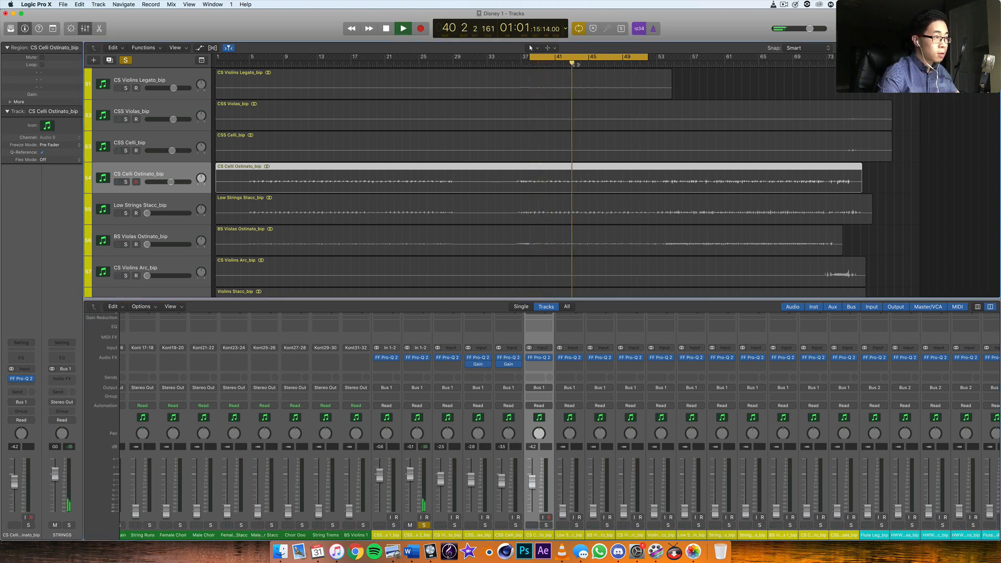
pyautogui.scroll(6, 577, 66)
pyautogui.scroll(-2, 577, 66)
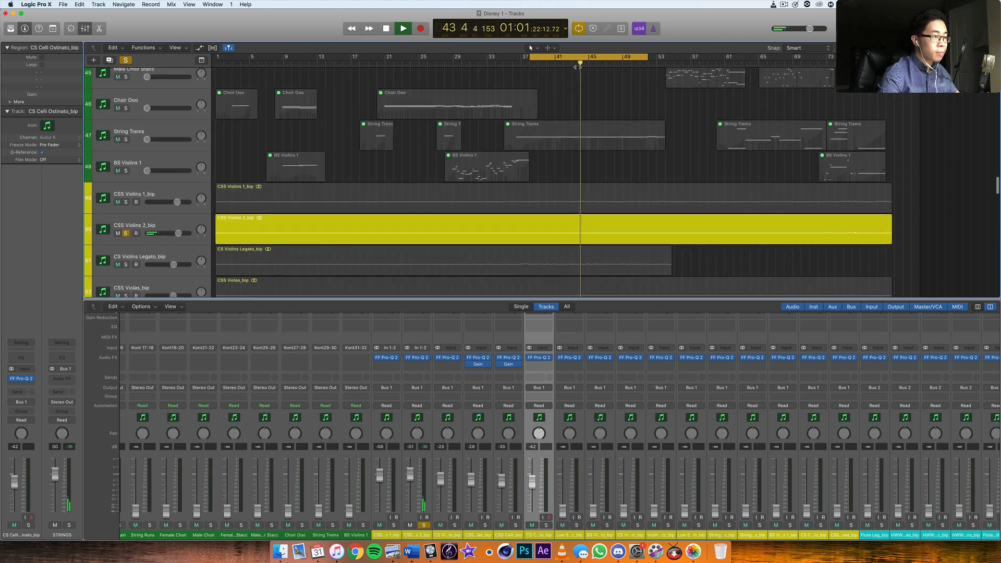
pyautogui.press('space')
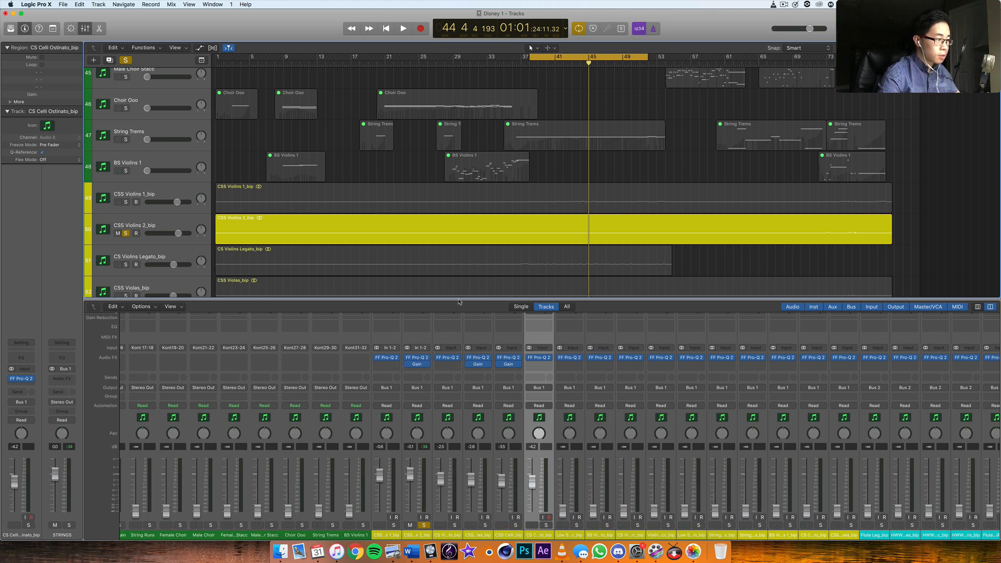
# Unsolo CSS Violins 2, lower its fader to about -3.8 dB, and pan it left with CS Violins Legato and CSS Violas right.
pyautogui.press('space')
pyautogui.click(424, 525)
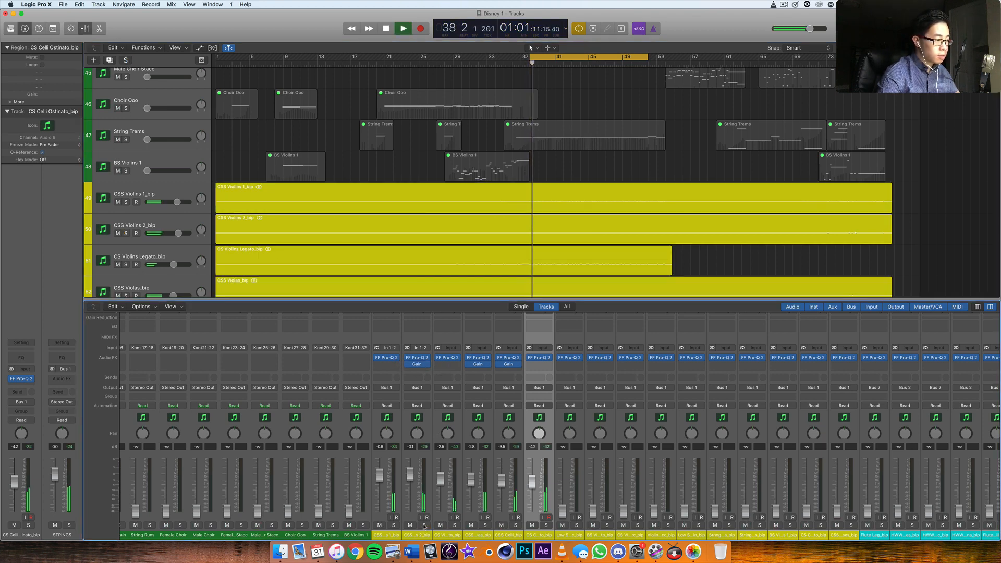
pyautogui.moveTo(410, 473); pyautogui.dragTo(410, 484)
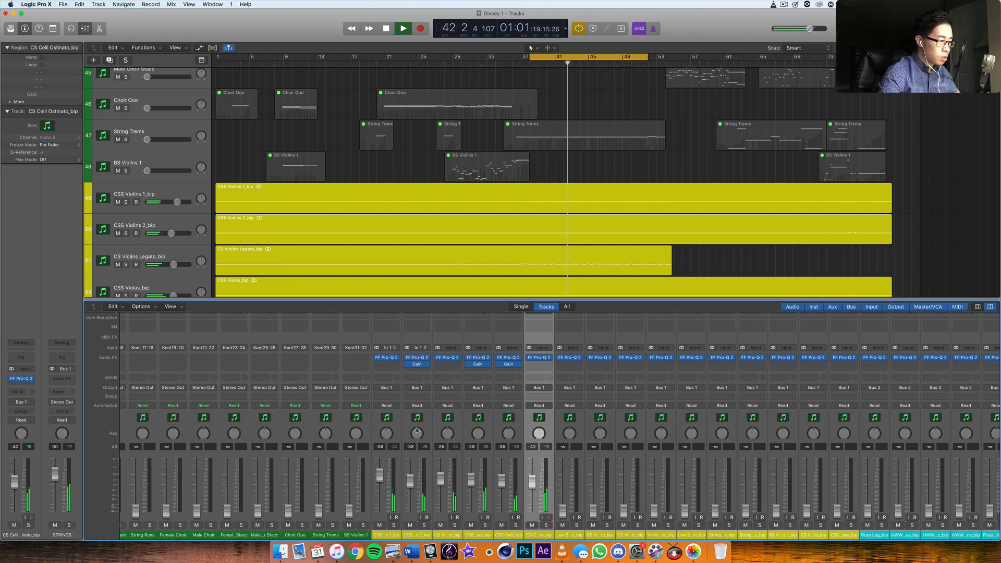
pyautogui.moveTo(419, 437); pyautogui.dragTo(481, 428)
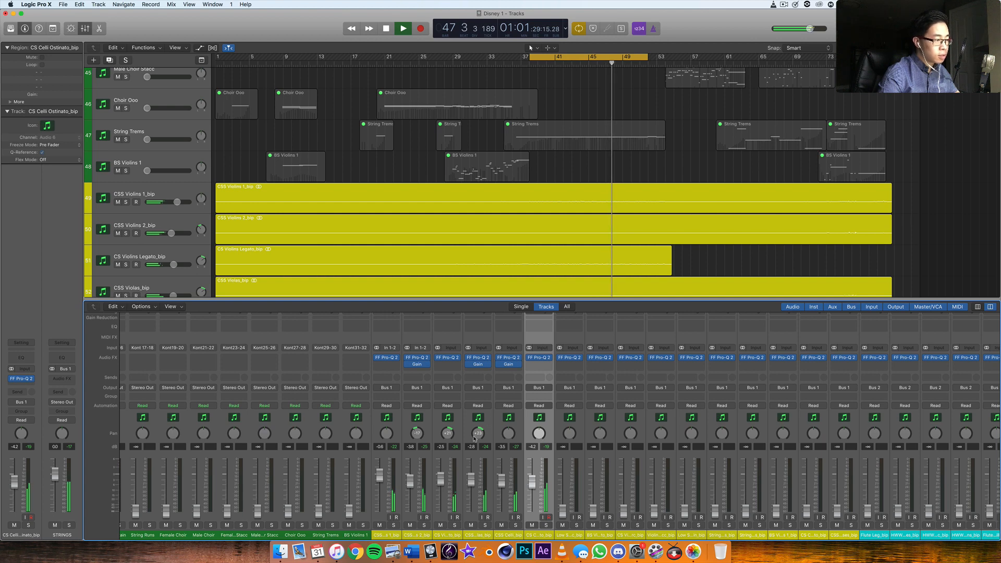
# Pan CSS Violins 2 slightly further left and raise the Low Strings Stacc fader to about -5.4 dB during playback.
pyautogui.moveTo(416, 437); pyautogui.dragTo(416, 441)
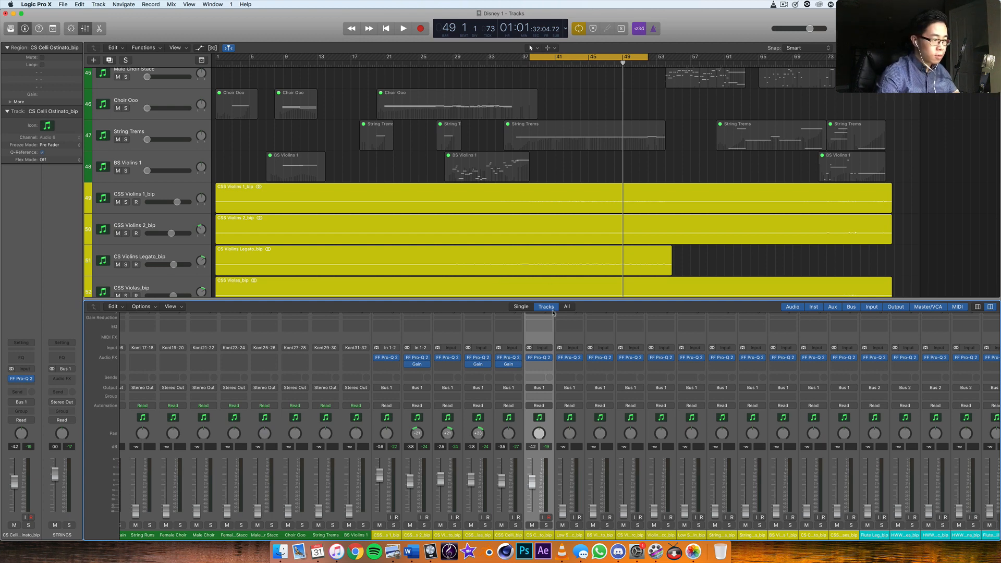
pyautogui.press('space')
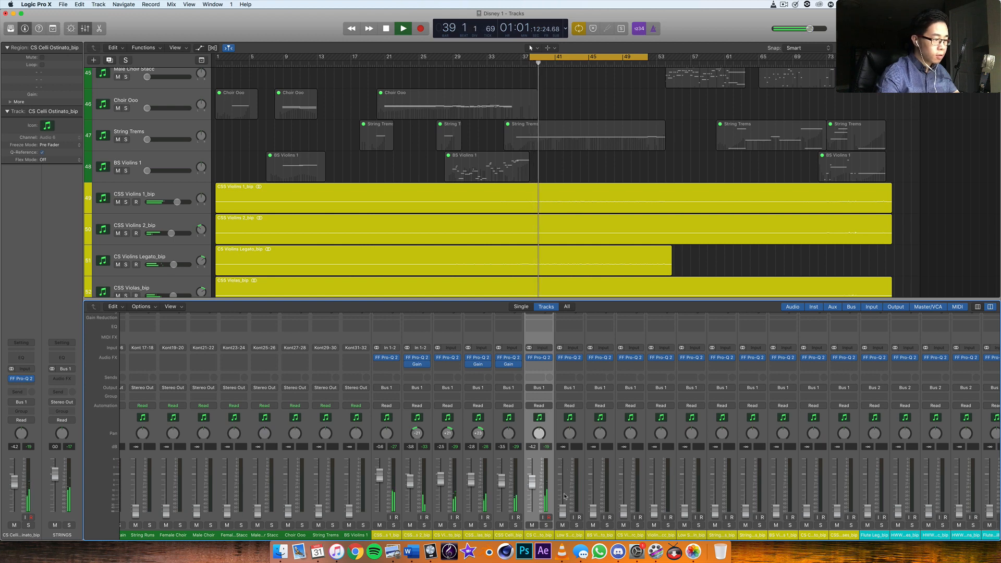
pyautogui.moveTo(565, 515); pyautogui.dragTo(564, 488)
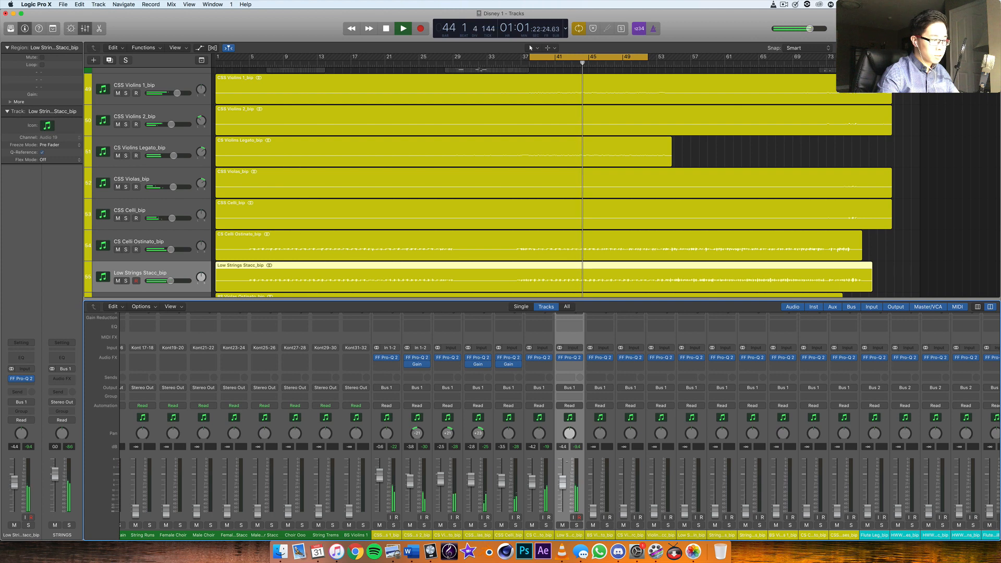
pyautogui.moveTo(565, 488); pyautogui.dragTo(564, 490)
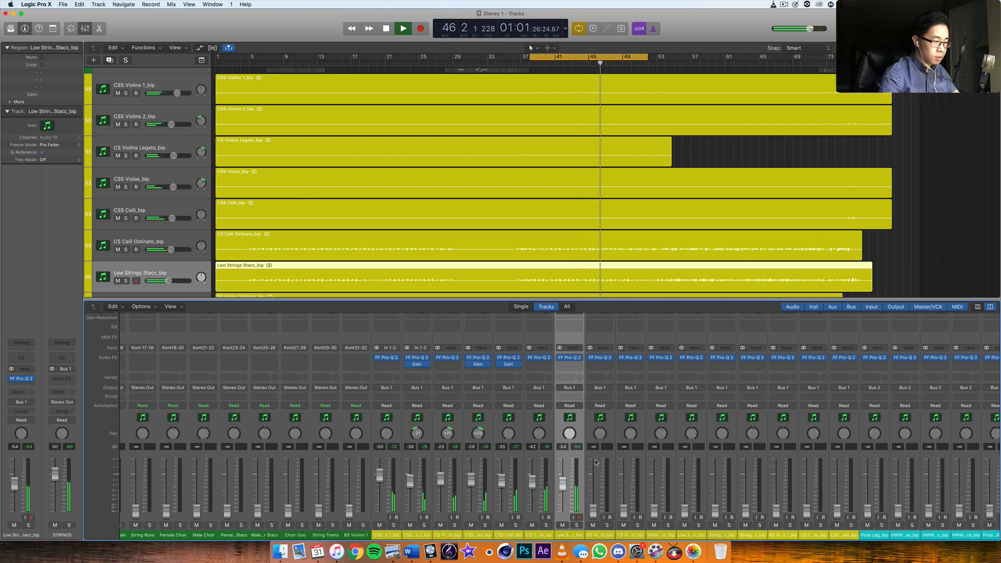
# Bring up the BS Violas Ostinato channel, check it briefly in solo, and set its fader to about -2.3 dB.
pyautogui.moveTo(593, 513); pyautogui.dragTo(595, 462)
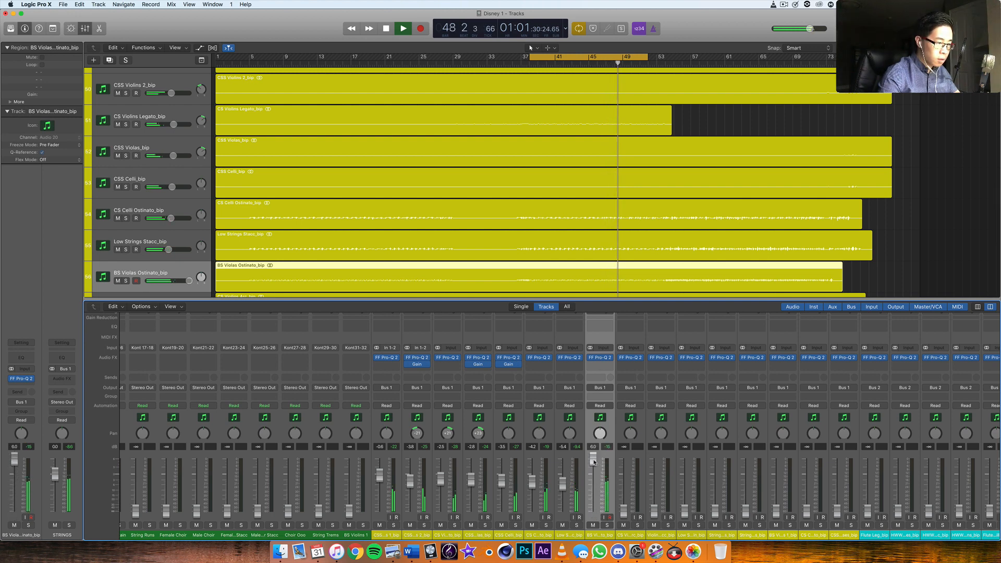
pyautogui.click(607, 525)
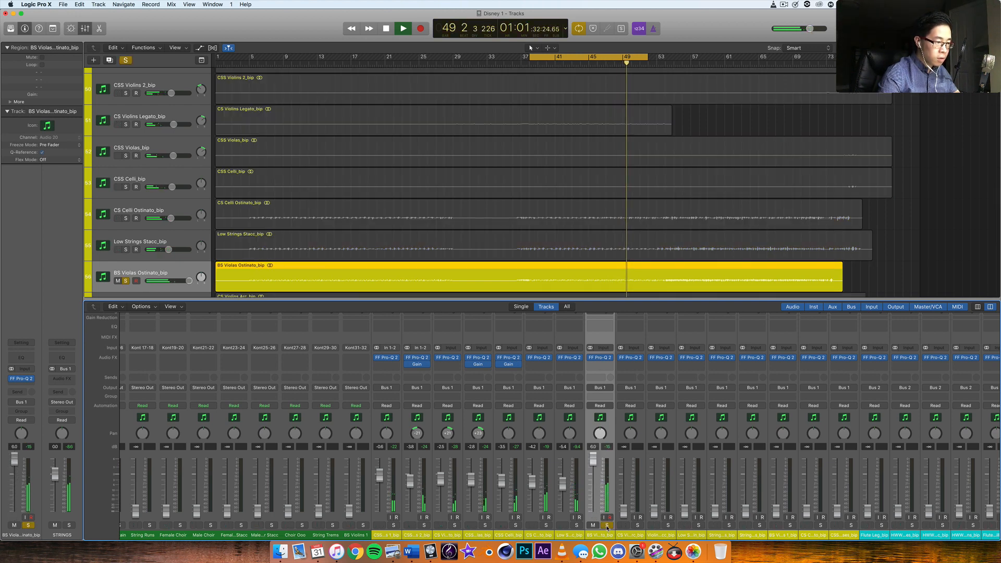
pyautogui.click(608, 525)
pyautogui.moveTo(593, 459); pyautogui.dragTo(593, 478)
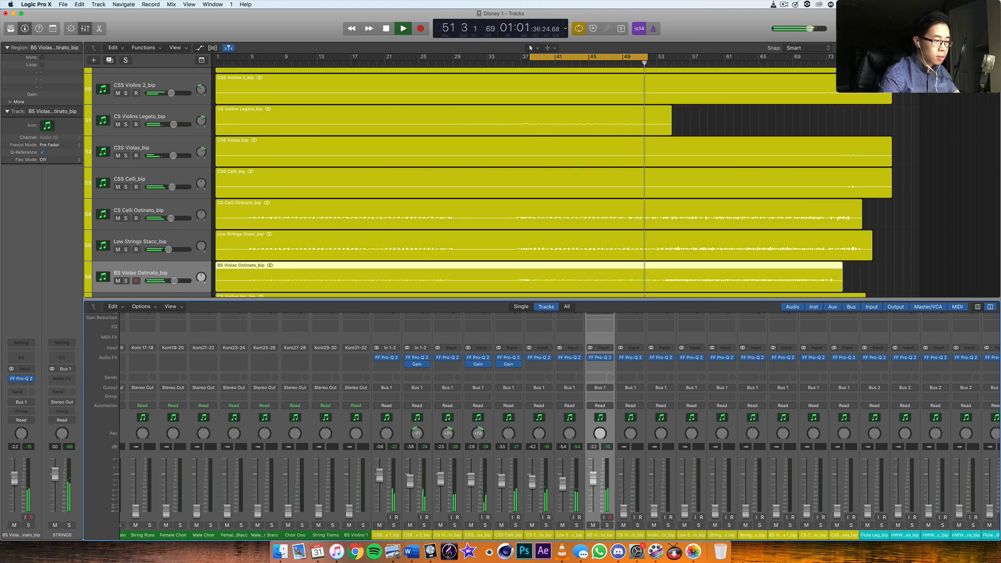
# Listen to CS Celli Ostinato and then Low Strings Stacc in solo, returning to the full mix after each.
pyautogui.click(541, 464)
pyautogui.click(545, 527)
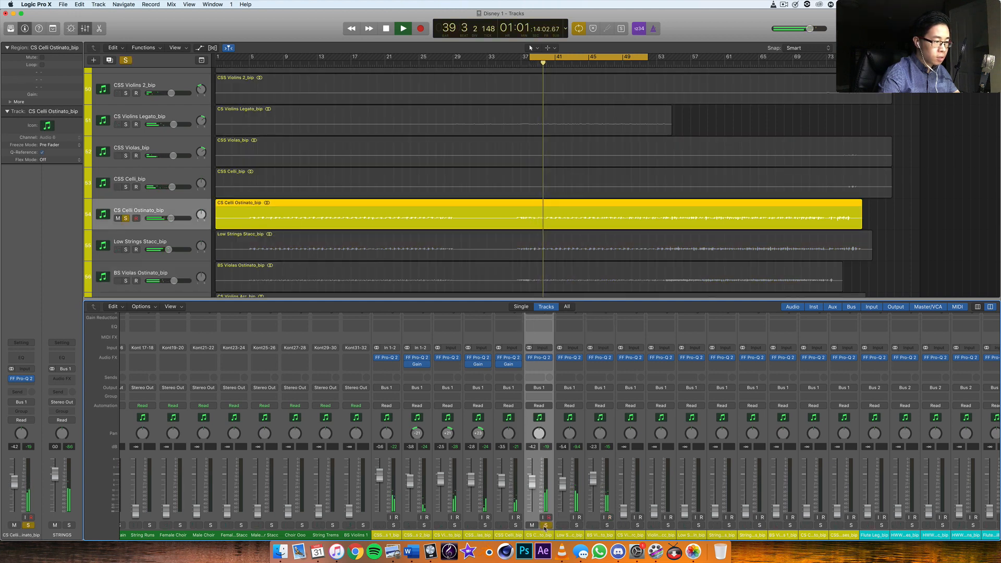
pyautogui.click(545, 526)
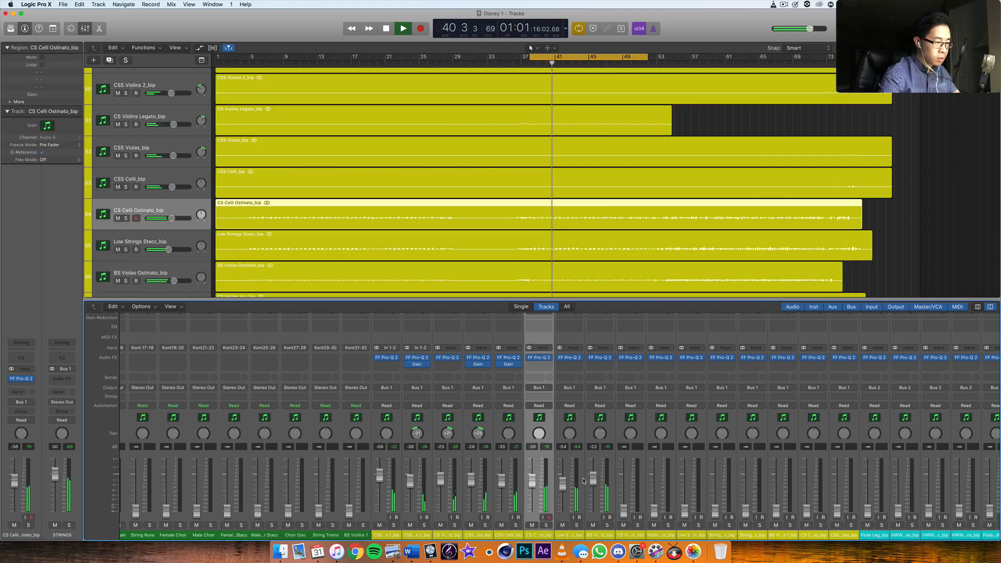
pyautogui.click(573, 483)
pyautogui.click(576, 526)
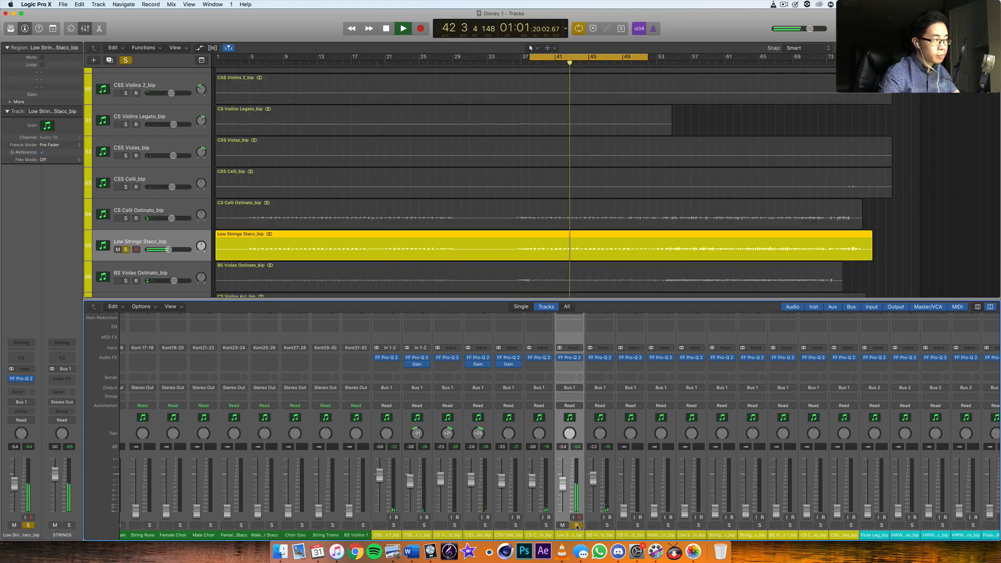
pyautogui.click(577, 526)
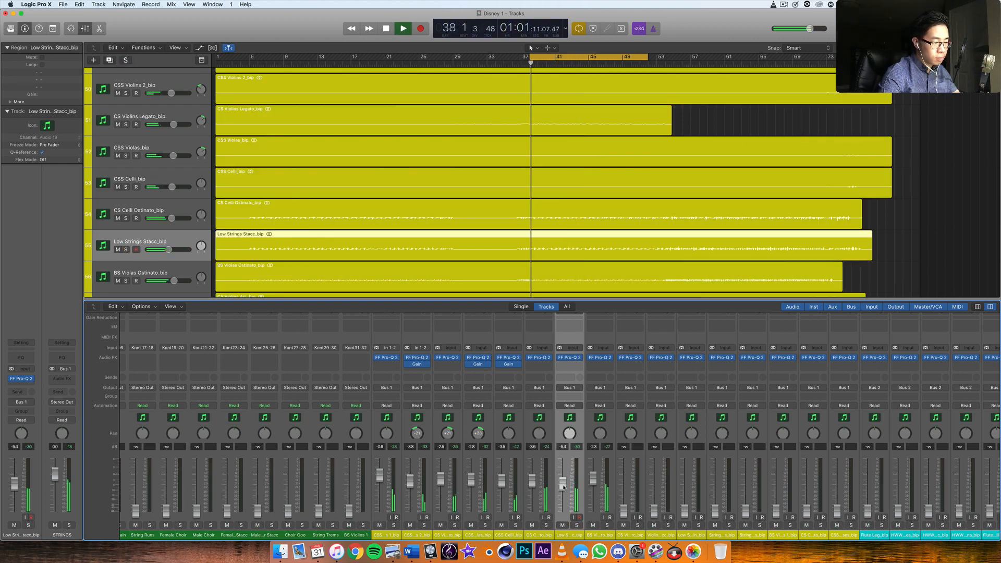
# Compare the mix with CS Celli Ostinato muted and unmuted, and set its fader to about -4.2 dB.
pyautogui.click(533, 526)
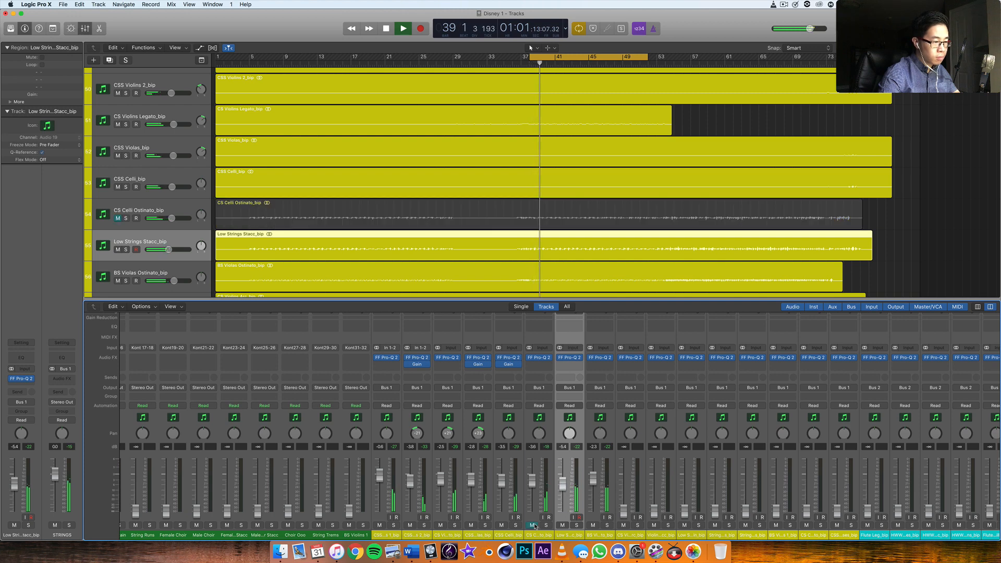
pyautogui.click(532, 526)
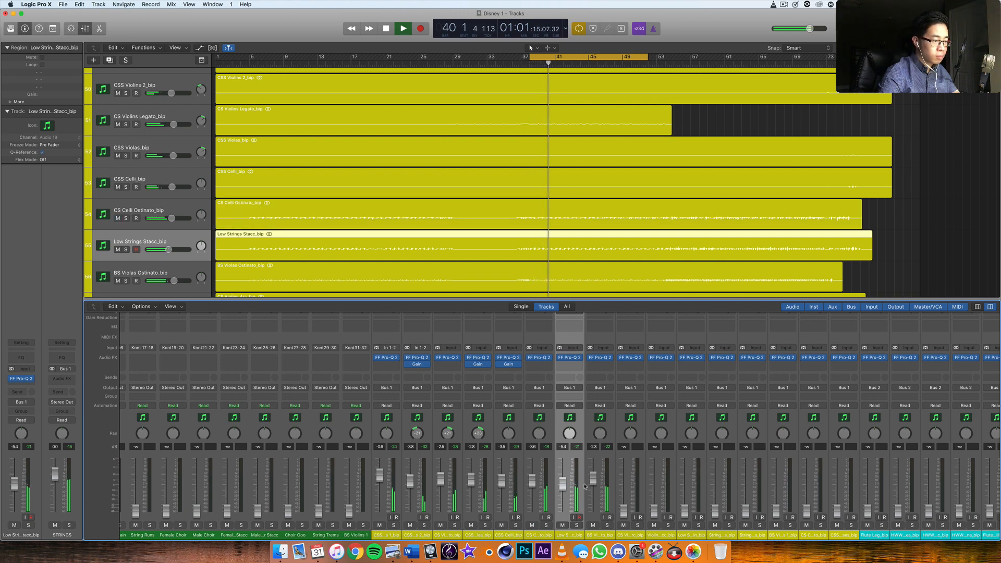
pyautogui.moveTo(532, 483); pyautogui.dragTo(532, 484)
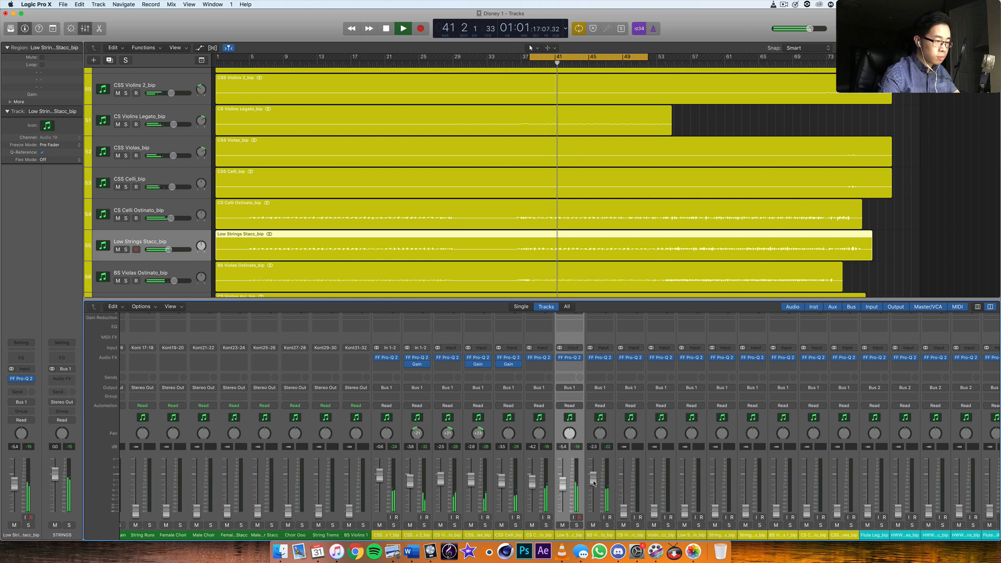
# Check BS Violas Ostinato in solo, lower its fader to about -3.1 dB, and pan it right to +12.
pyautogui.click(605, 527)
pyautogui.click(606, 525)
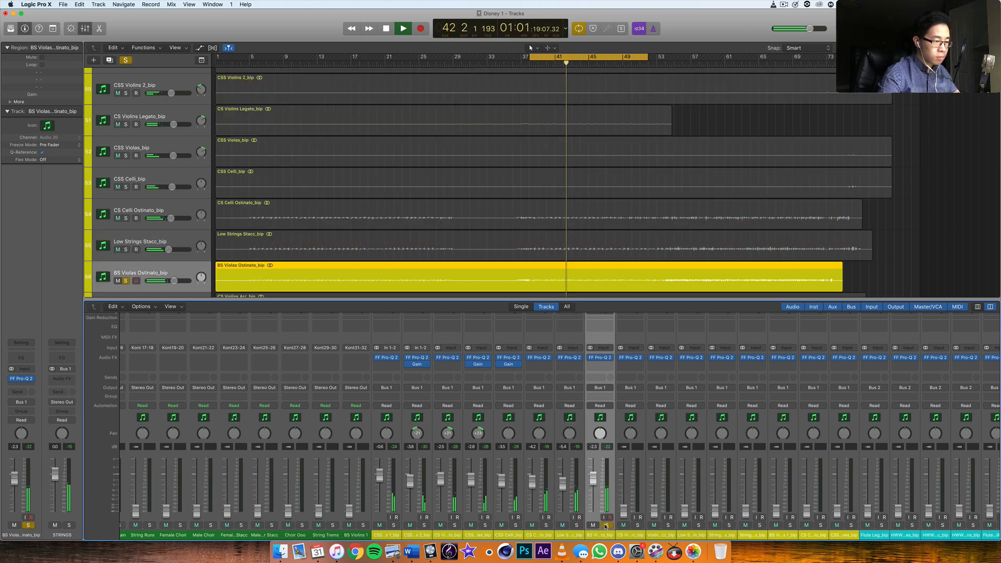
pyautogui.click(607, 525)
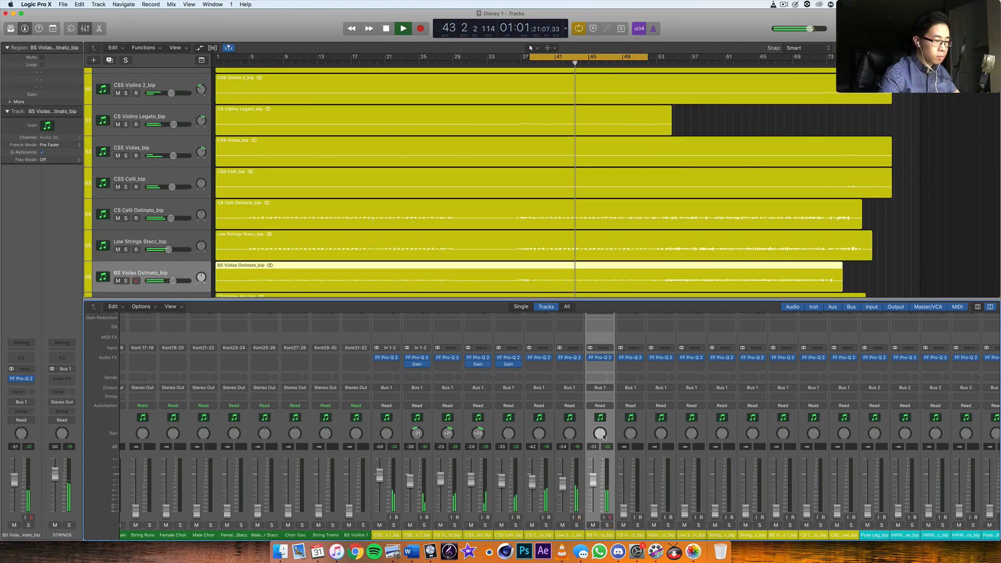
pyautogui.moveTo(601, 438)
pyautogui.mouseDown()
pyautogui.moveTo(610, 422)
pyautogui.moveTo(597, 442)
pyautogui.mouseUp()
pyautogui.press('space')
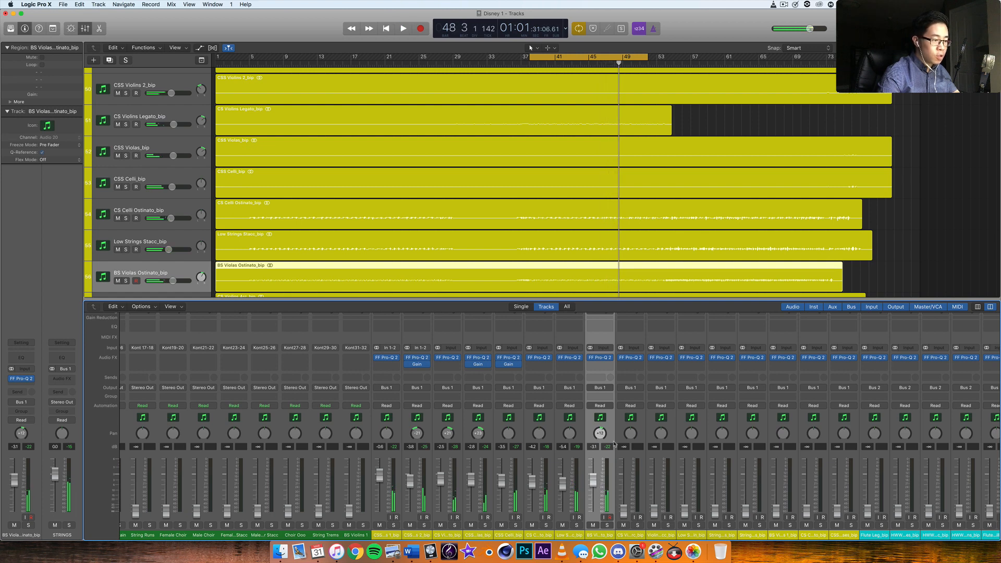
# Raise the CS Violins Ostinato instrument channel to about -2.8 dB during playback and pan it left.
pyautogui.hscroll(5, 608, 450)
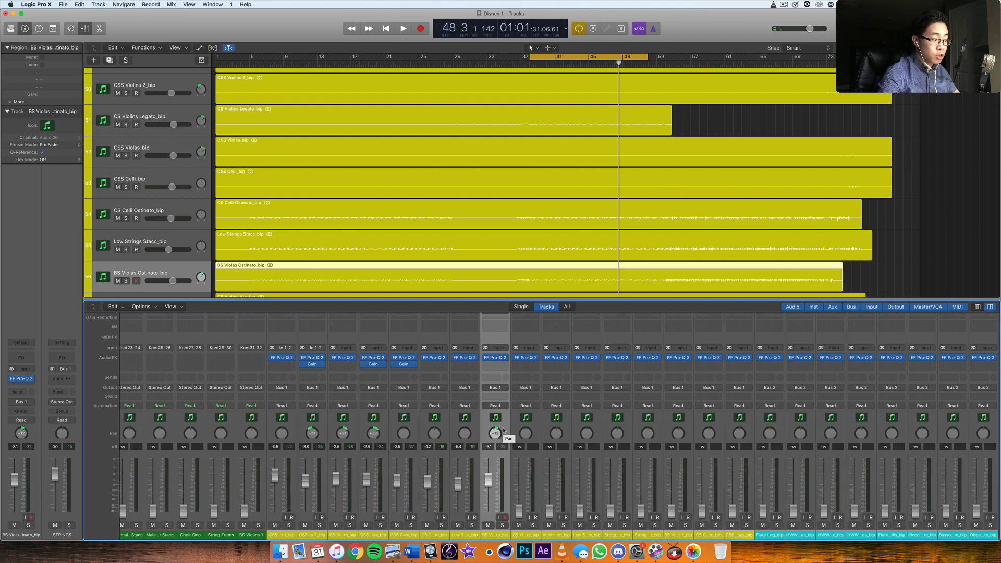
pyautogui.hscroll(-15, 504, 433)
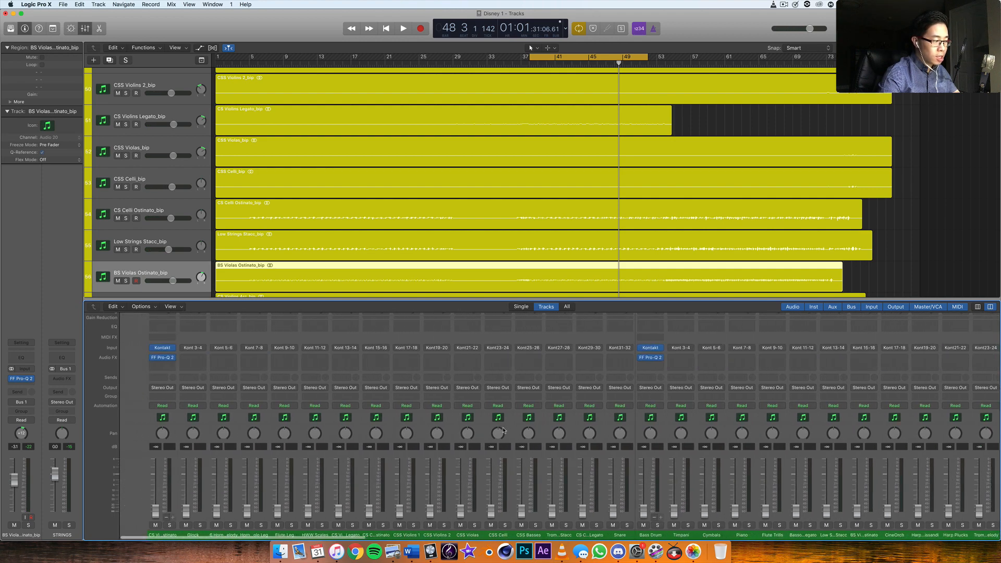
pyautogui.click(154, 439)
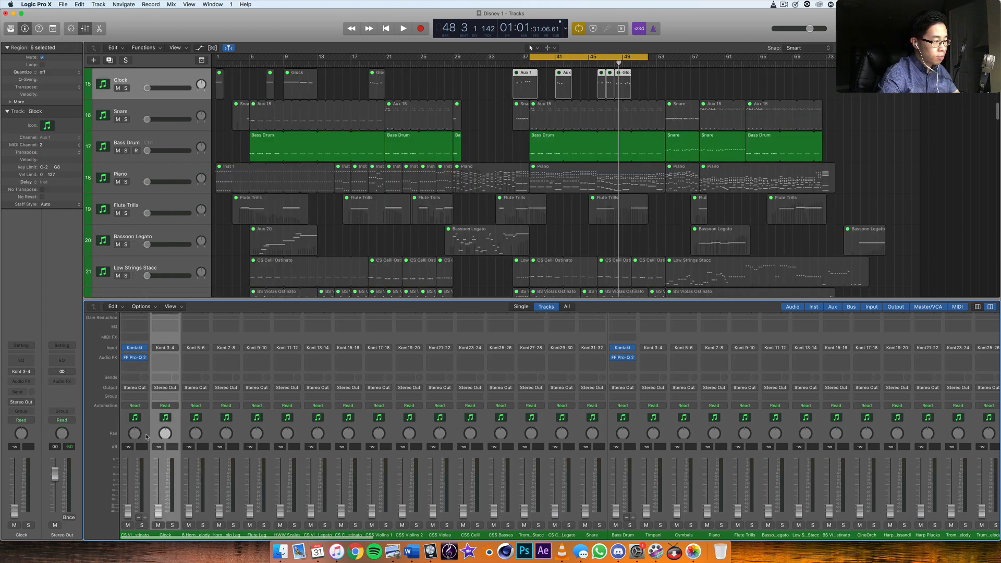
pyautogui.click(147, 440)
pyautogui.press('space')
pyautogui.moveTo(128, 511); pyautogui.dragTo(127, 487)
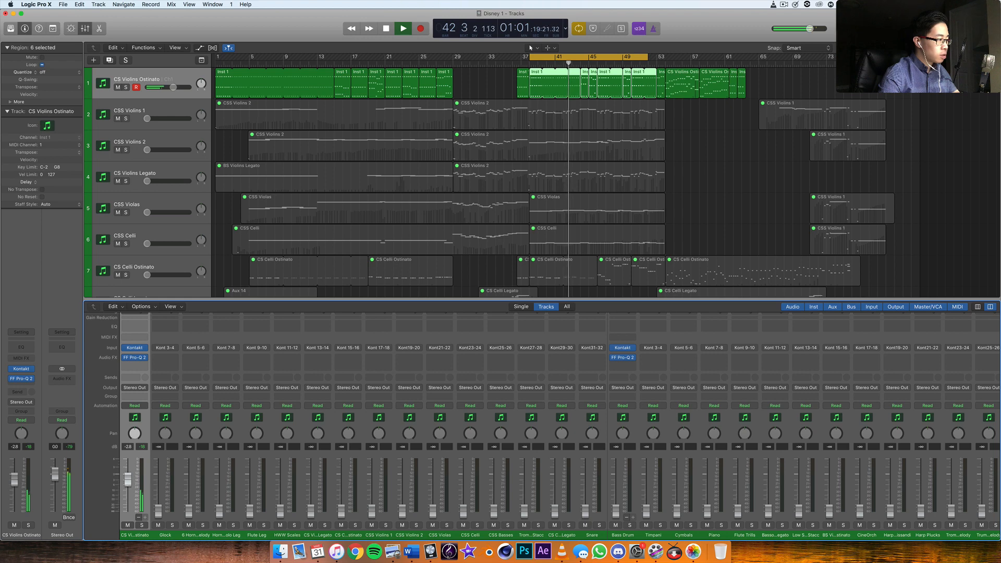
pyautogui.moveTo(134, 433); pyautogui.dragTo(129, 443)
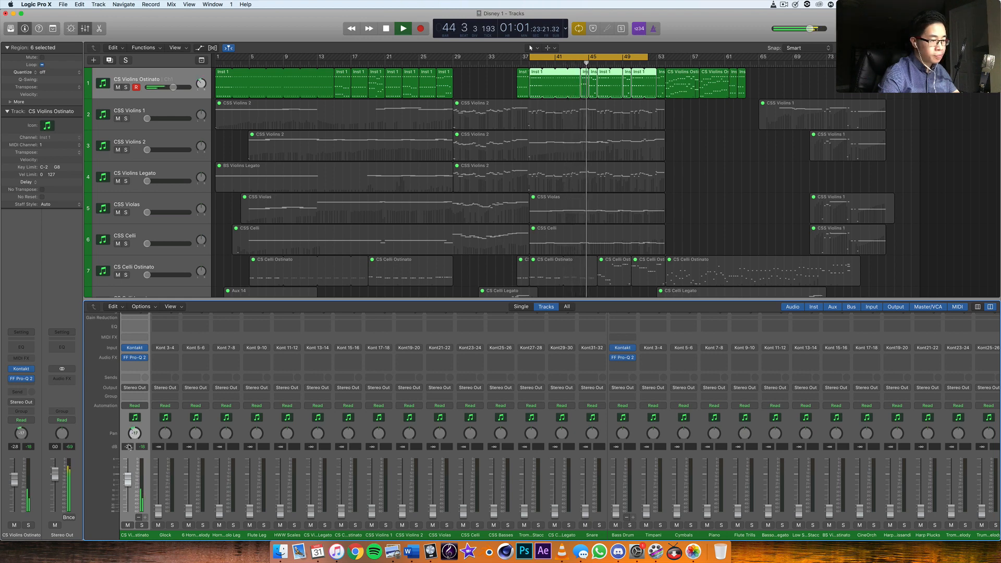
# Bring up CS Violins Arc, check it in solo near bar 75, and set its fader to about -7.8 dB.
pyautogui.hscroll(15, 344, 446)
pyautogui.hscroll(15, 344, 446)
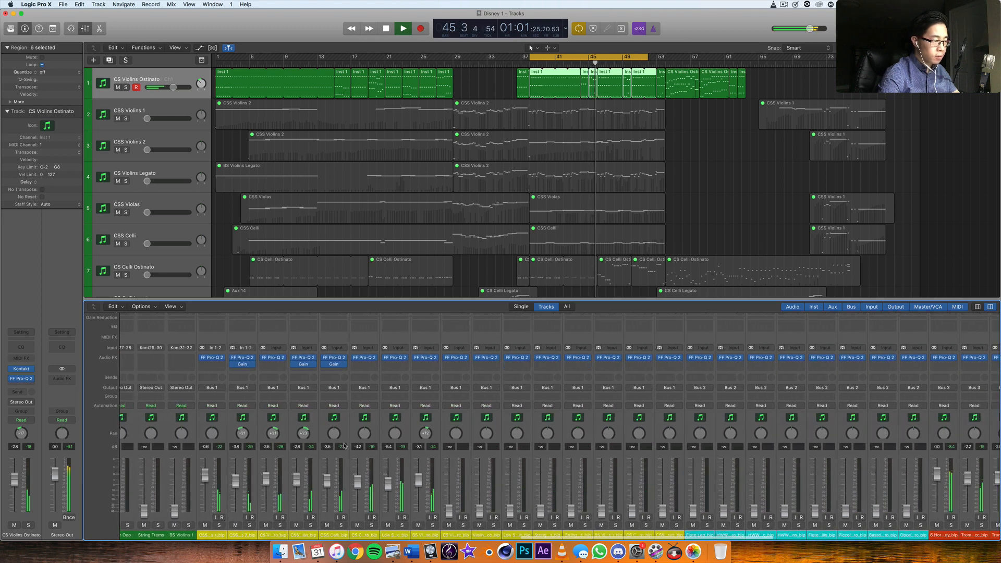
pyautogui.click(265, 459)
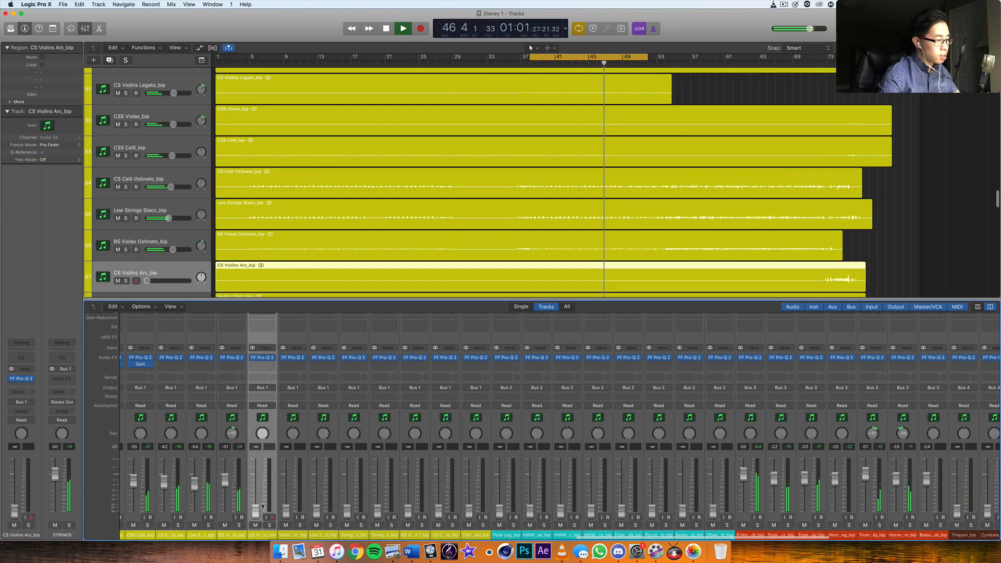
pyautogui.hscroll(-3, 268, 452)
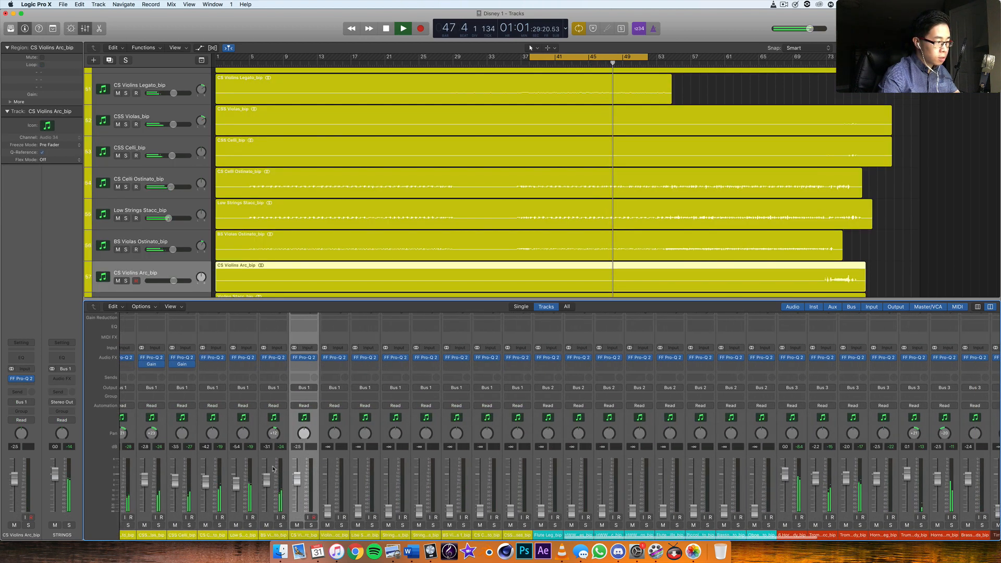
pyautogui.scroll(-2, 535, 230)
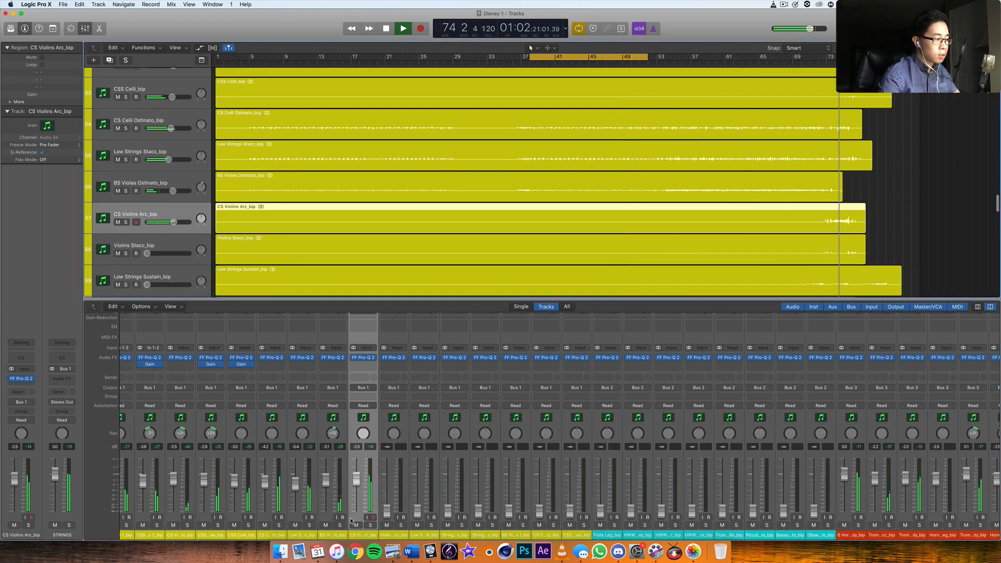
pyautogui.click(369, 525)
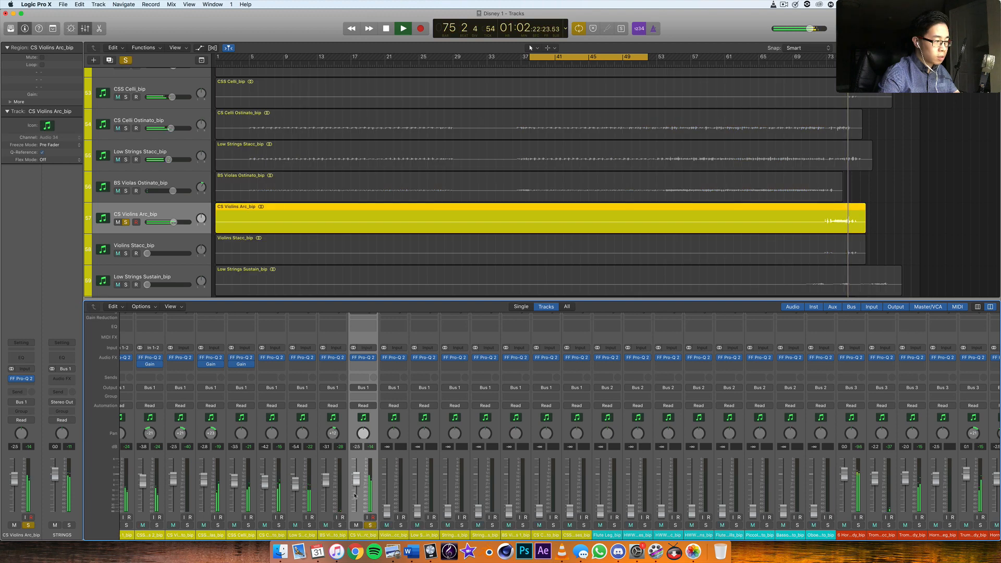
pyautogui.click(370, 525)
pyautogui.moveTo(357, 479); pyautogui.dragTo(357, 485)
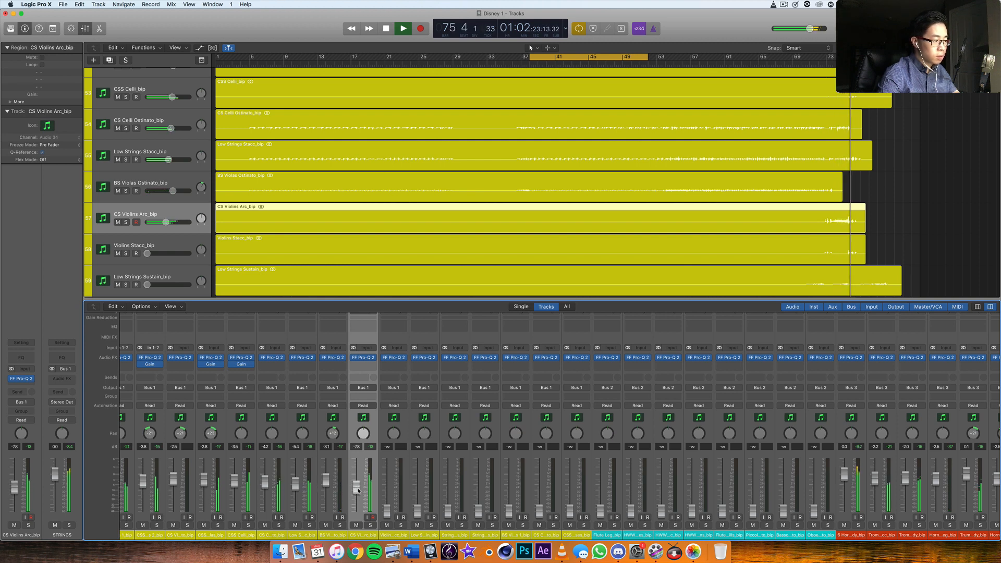
# Raise Violins Stacc to about -5.6 dB, checking it in solo, and lower the CS Violins Arc fader to about -10.4 dB.
pyautogui.moveTo(387, 512); pyautogui.dragTo(387, 484)
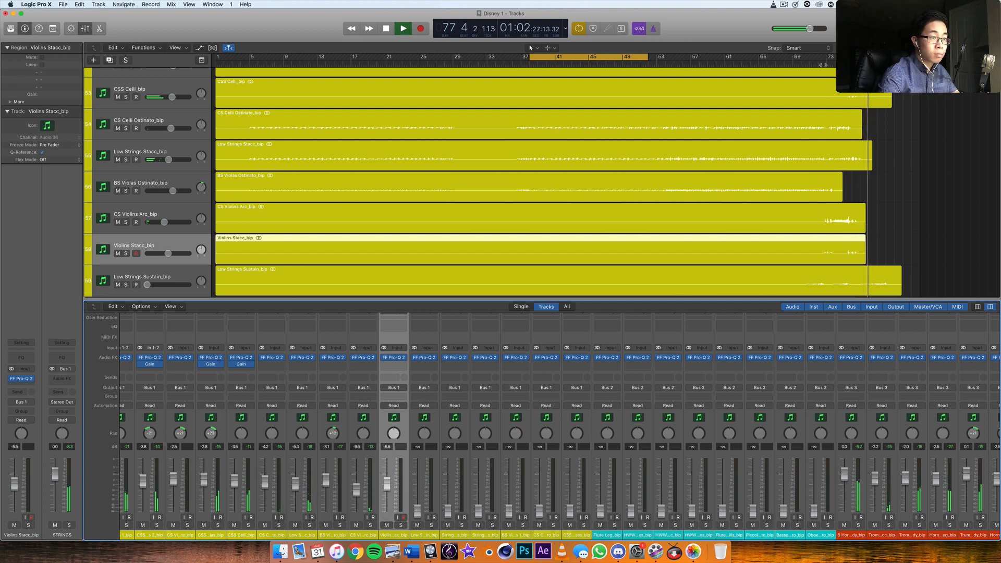
pyautogui.click(823, 65)
pyautogui.moveTo(383, 488); pyautogui.dragTo(385, 491)
pyautogui.click(401, 525)
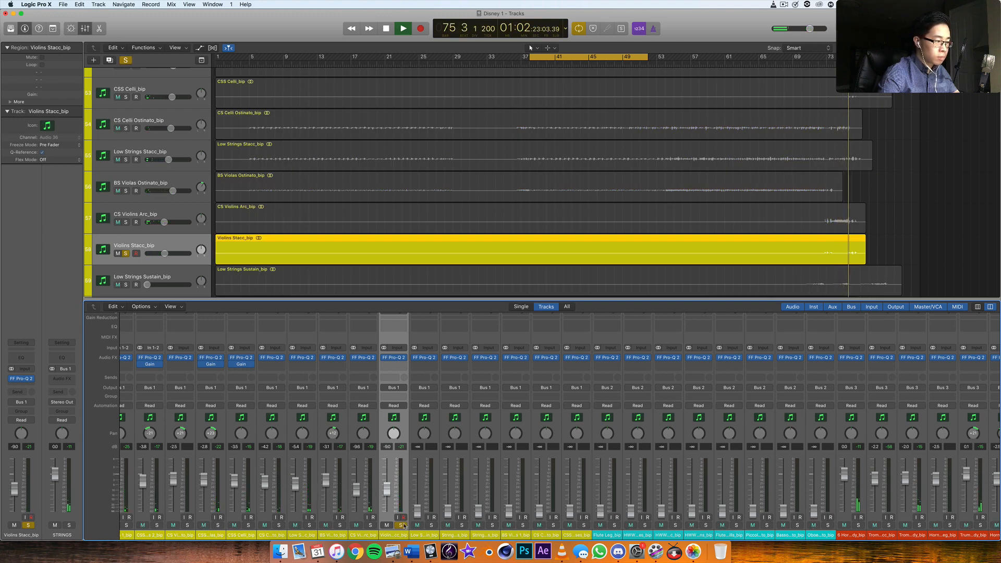
pyautogui.click(401, 525)
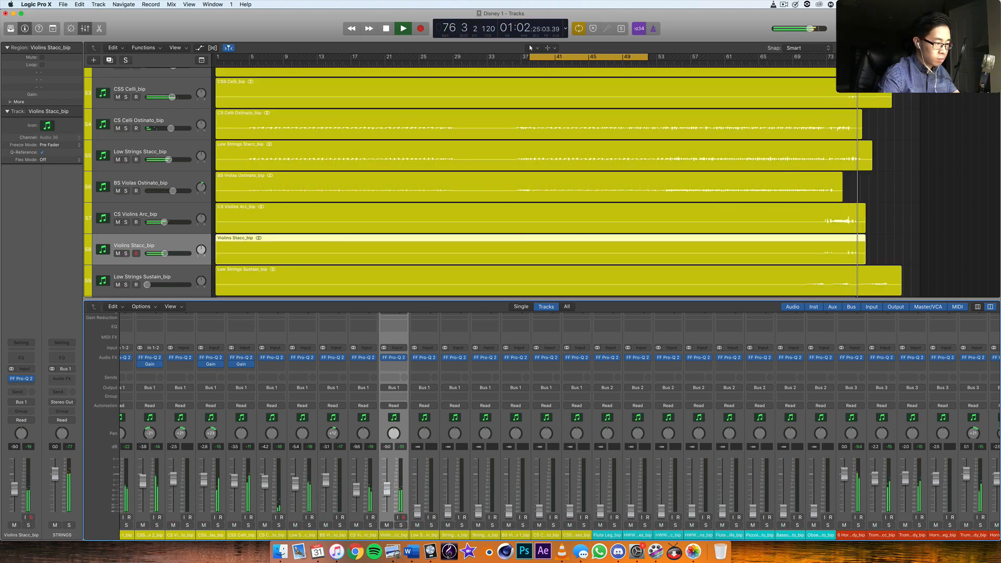
pyautogui.moveTo(387, 489); pyautogui.dragTo(386, 483)
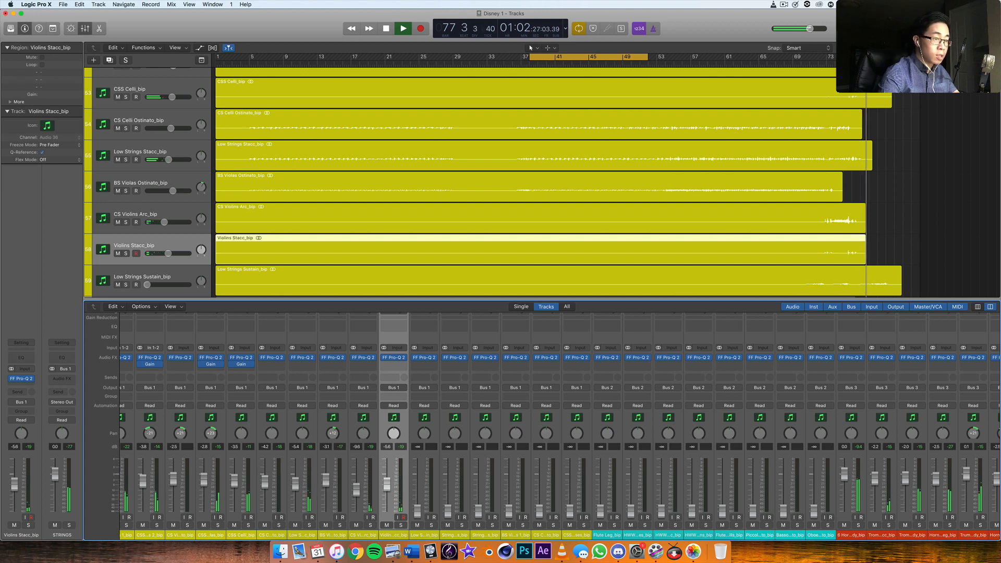
pyautogui.press('space')
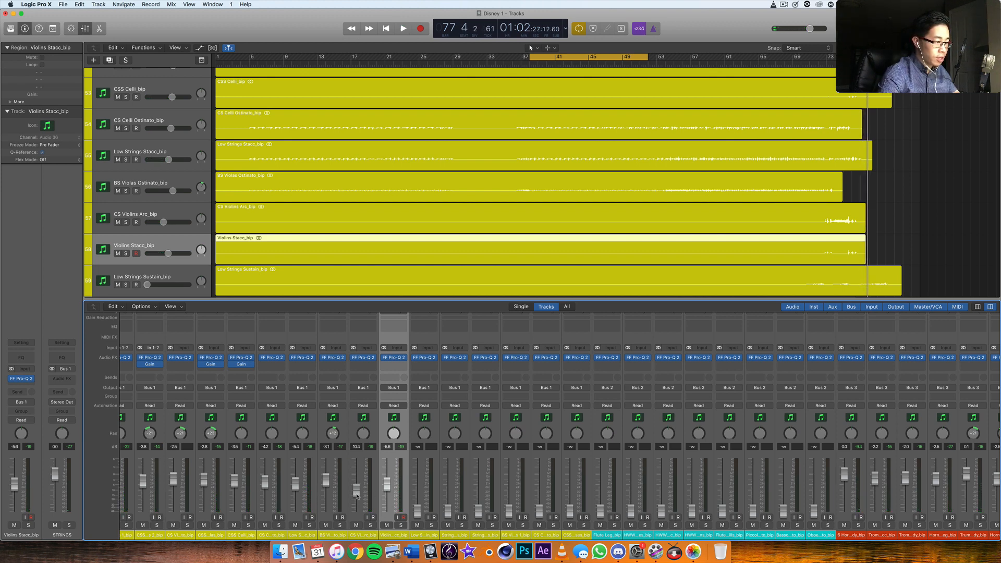
# Bring up Low Strings Sustain during playback from about bar 71, check it in solo, and set its fader to about -4.8 dB.
pyautogui.click(423, 461)
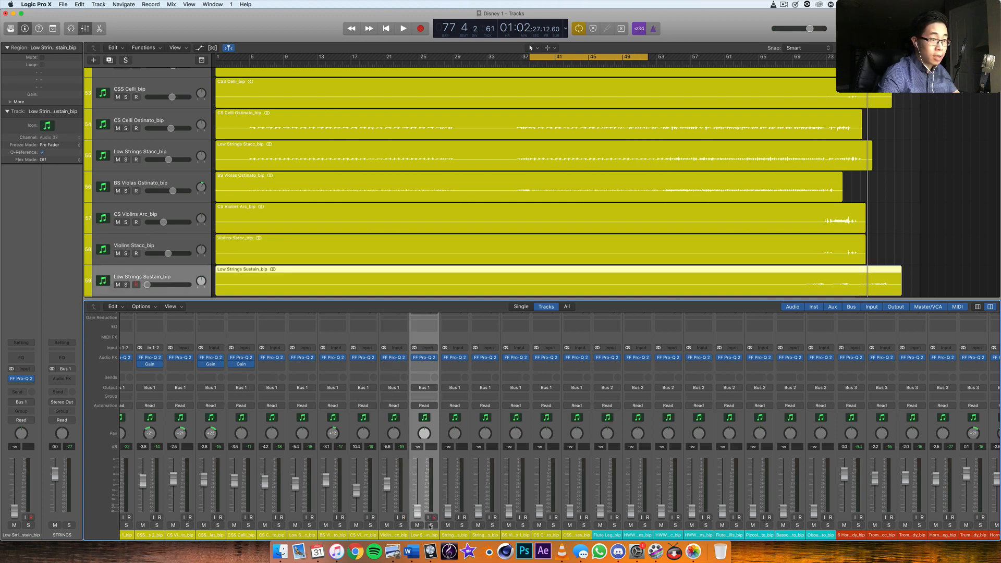
pyautogui.scroll(-3, 728, 252)
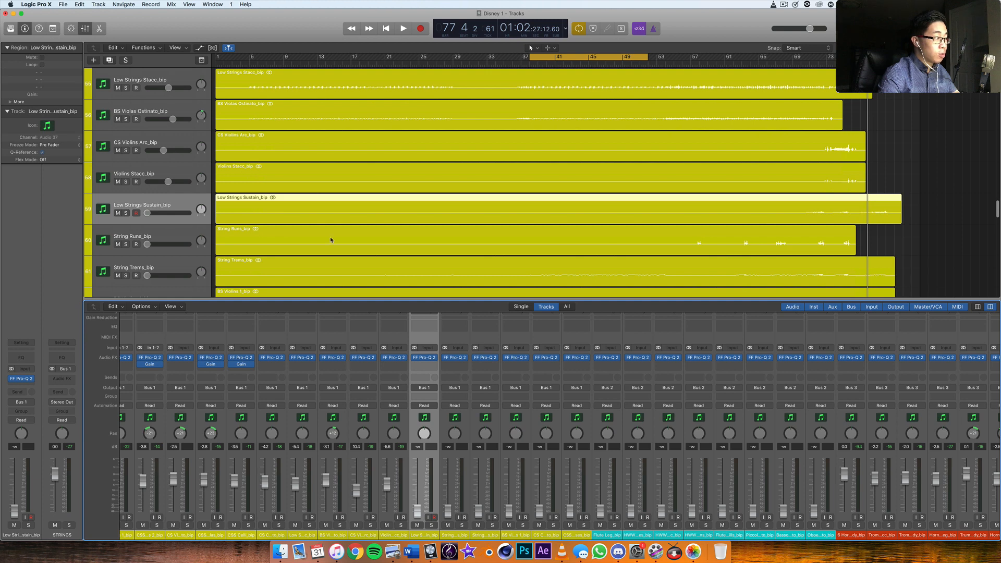
pyautogui.click(162, 236)
pyautogui.click(163, 204)
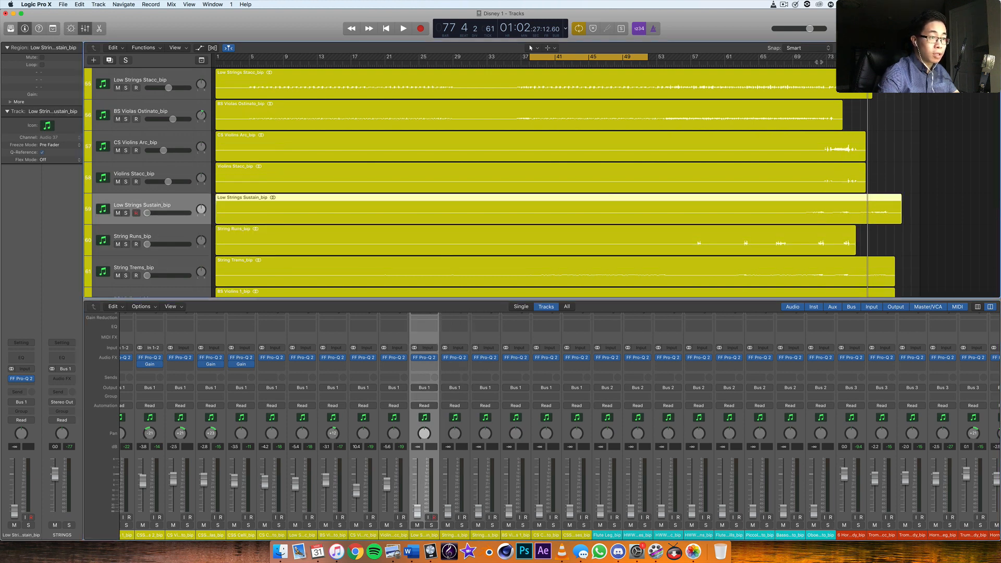
pyautogui.click(819, 62)
pyautogui.press('space')
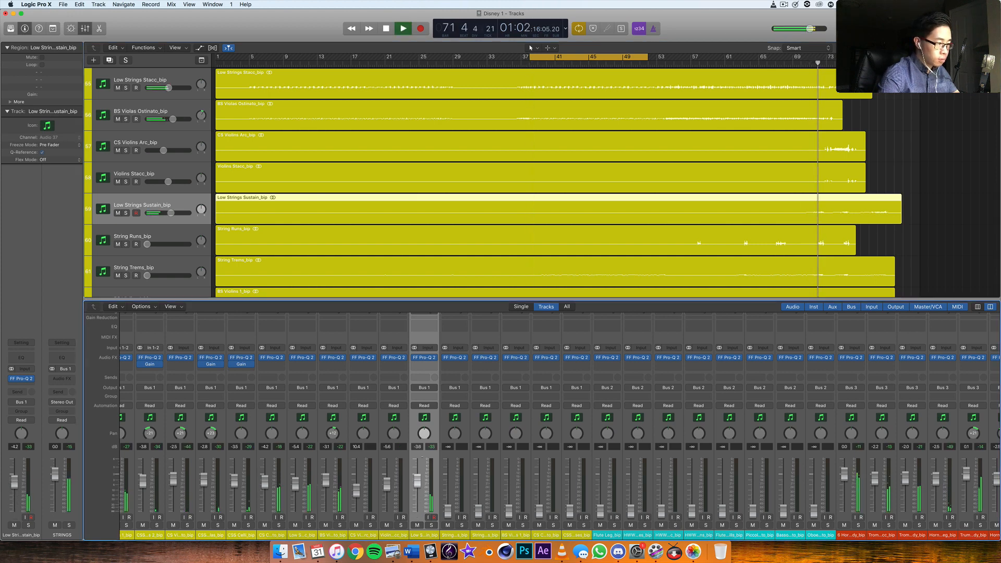
pyautogui.moveTo(429, 511); pyautogui.dragTo(430, 482)
pyautogui.click(433, 525)
pyautogui.click(433, 525)
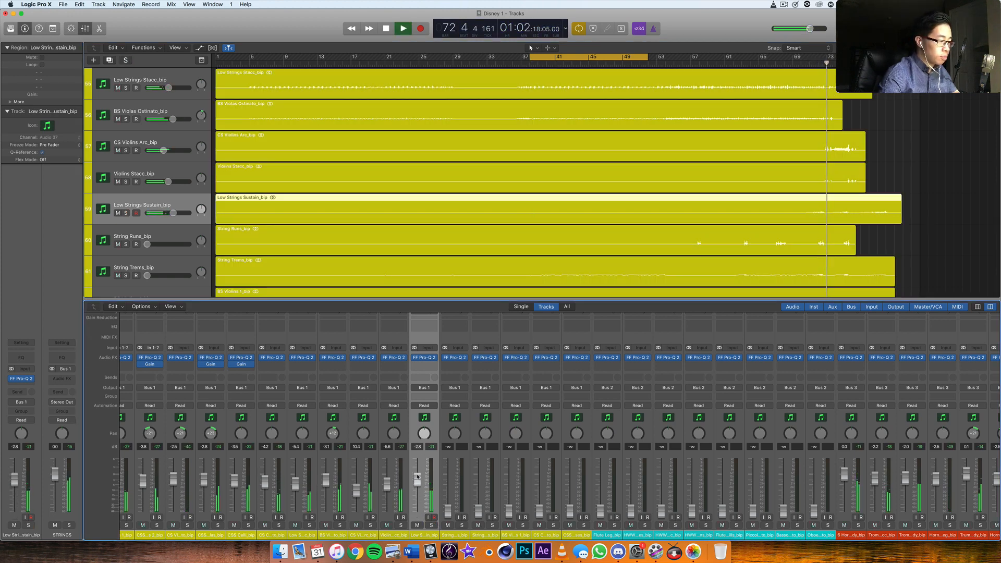
pyautogui.moveTo(415, 479); pyautogui.dragTo(417, 485)
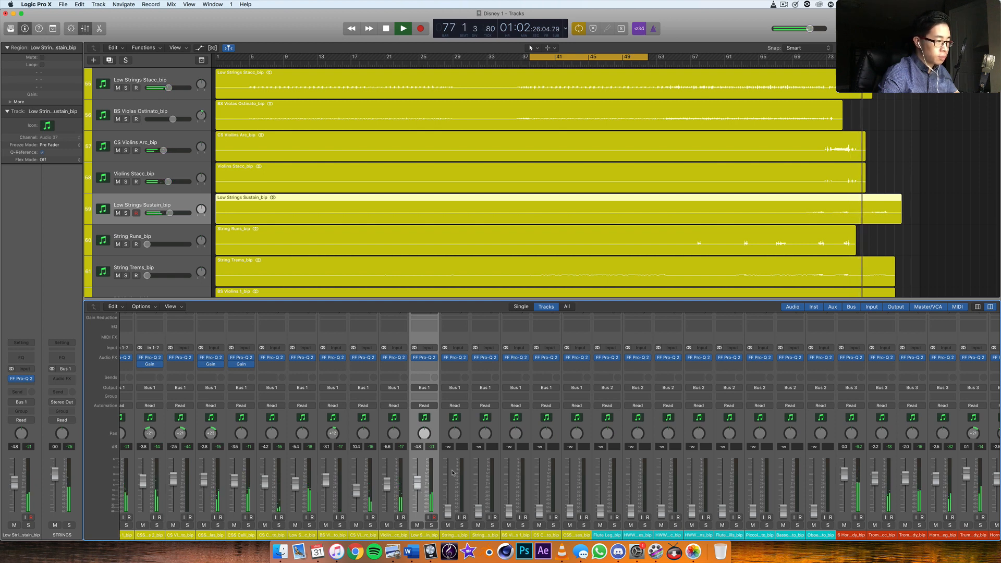
# Raise the String Runs fader to about -4.1 dB, checking it in the mix around bar 67.
pyautogui.moveTo(448, 511); pyautogui.dragTo(448, 482)
pyautogui.press('space')
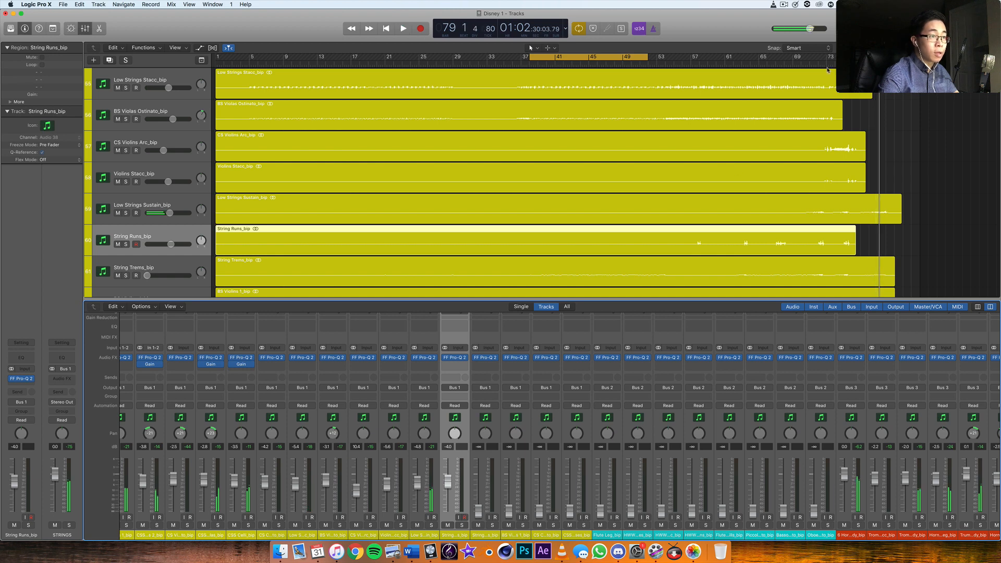
pyautogui.click(776, 65)
pyautogui.press('space')
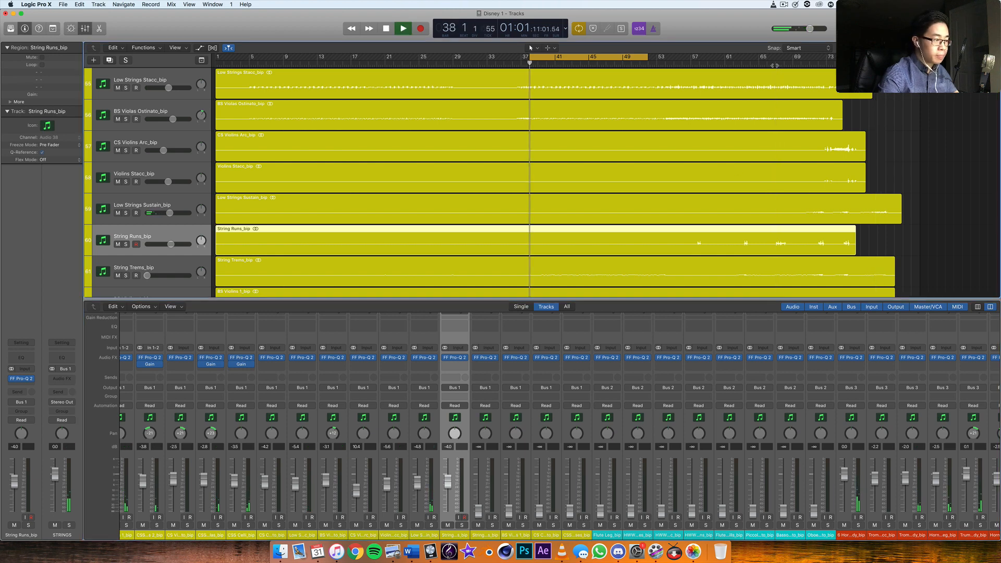
pyautogui.click(775, 63)
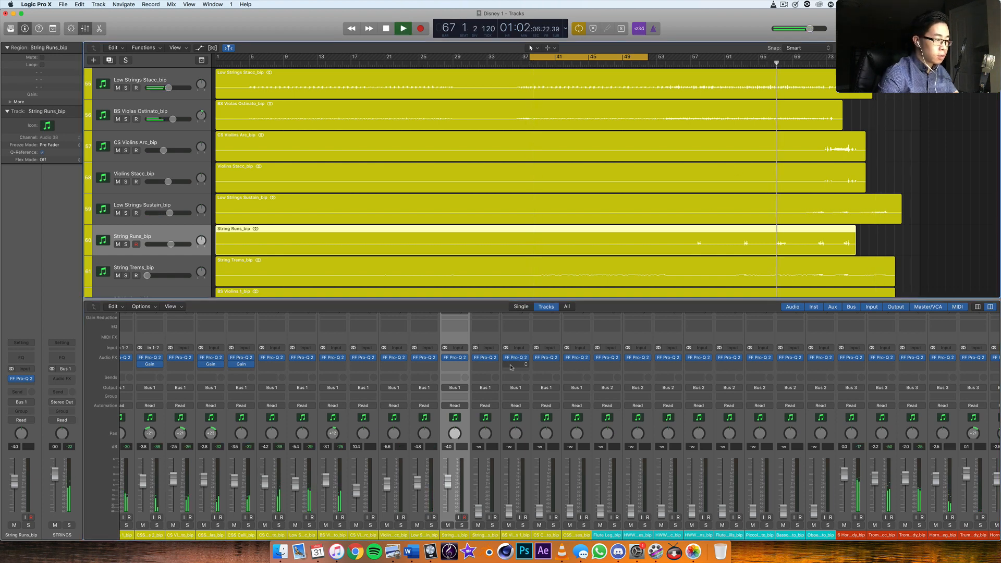
pyautogui.moveTo(447, 482); pyautogui.dragTo(448, 485)
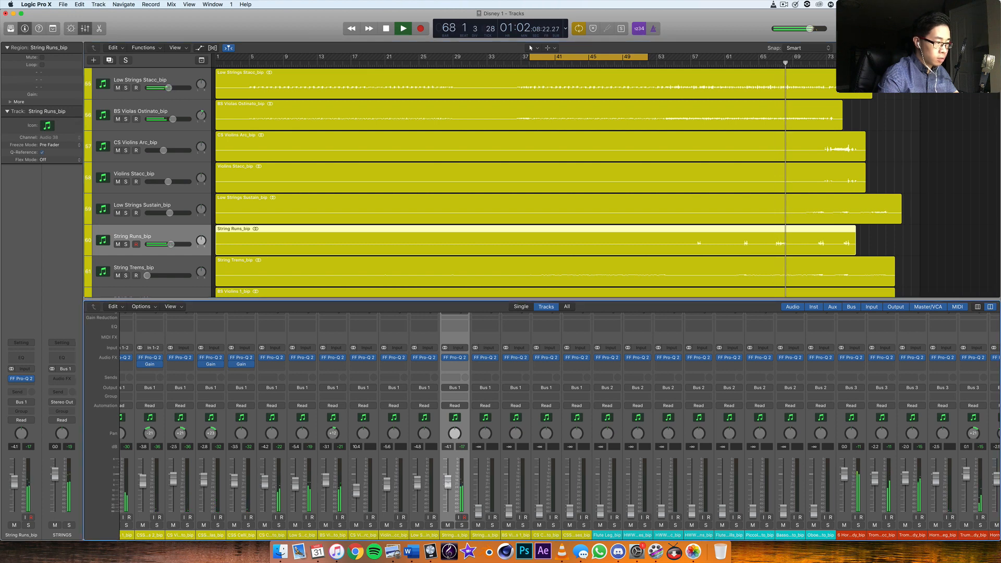
pyautogui.click(775, 63)
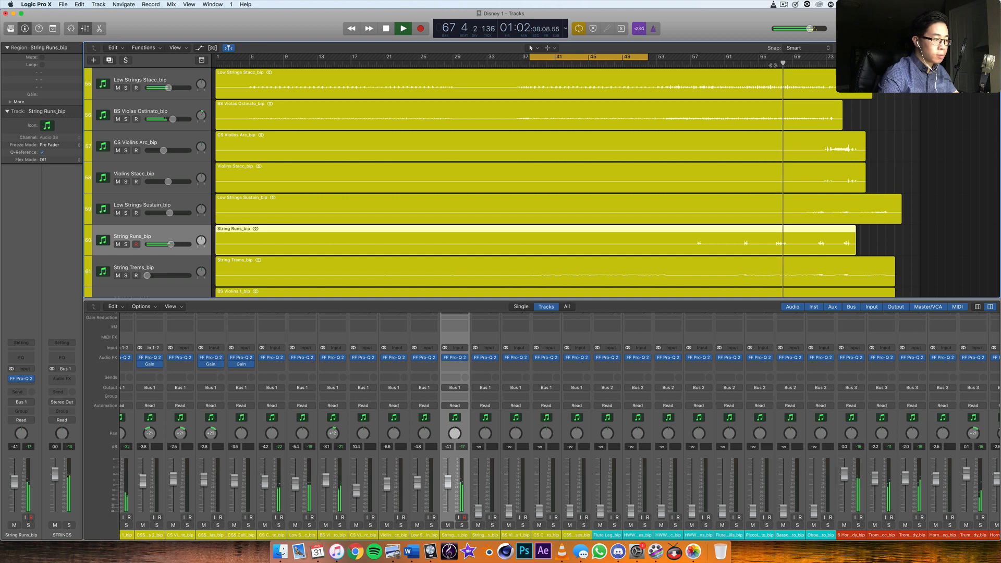
pyautogui.press('space')
# Raise the String Trems fader to about -4.8 dB during playback.
pyautogui.click(490, 457)
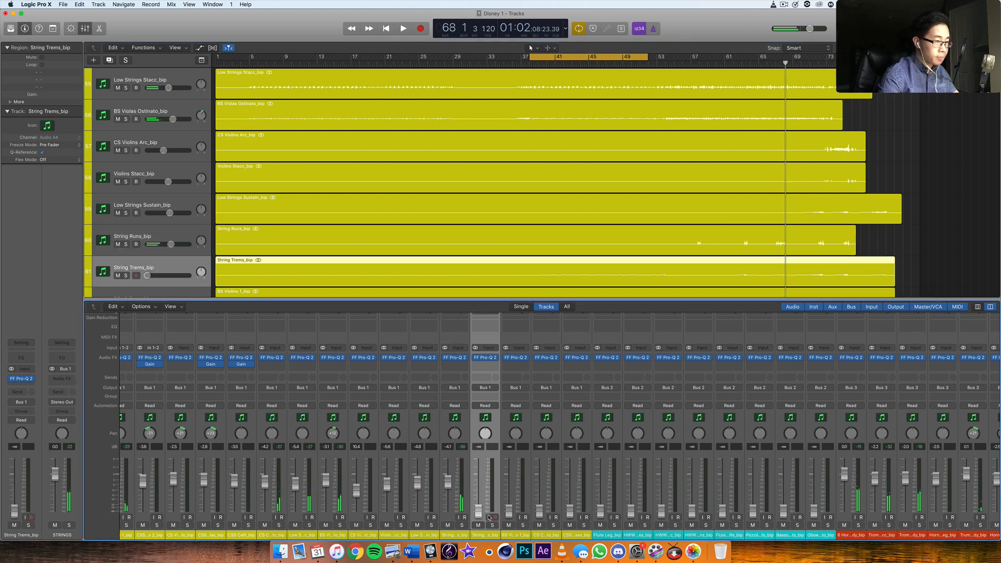
pyautogui.scroll(-4, 772, 199)
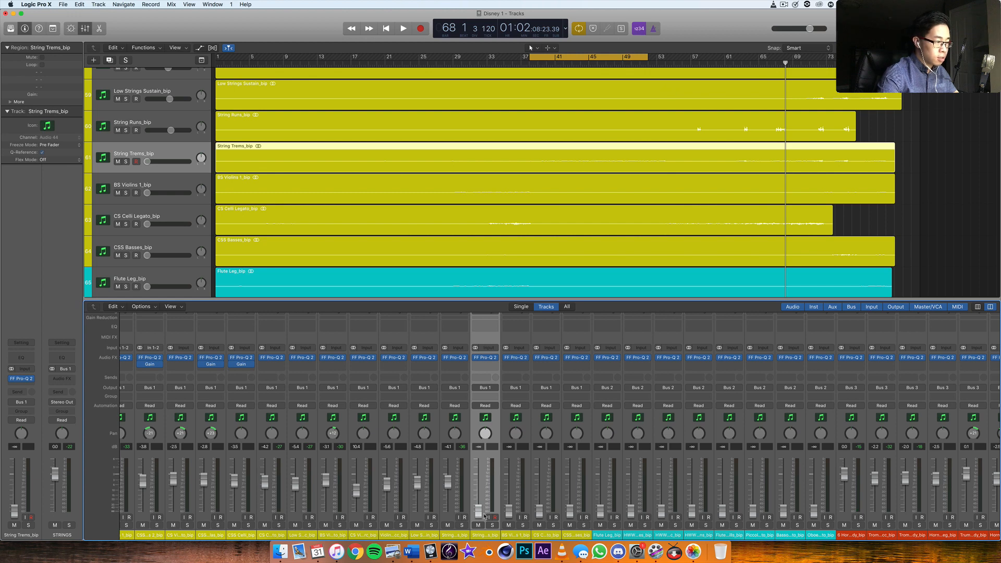
pyautogui.press('space')
pyautogui.moveTo(478, 462); pyautogui.dragTo(483, 486)
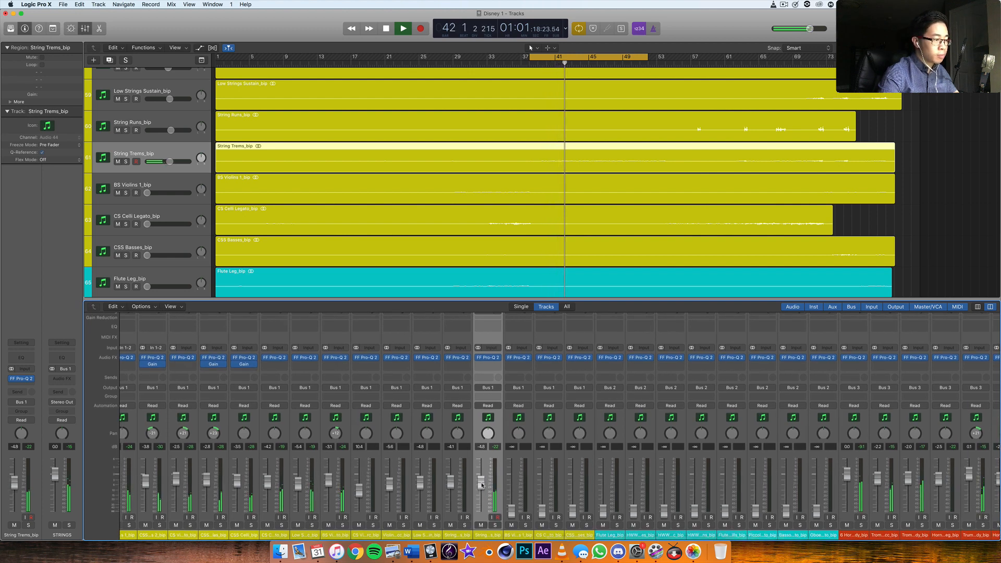
# Raise the BS Violins 1 fader to about -1.1 dB and listen to it in the mix from about bar 31.
pyautogui.moveTo(517, 496); pyautogui.dragTo(517, 463)
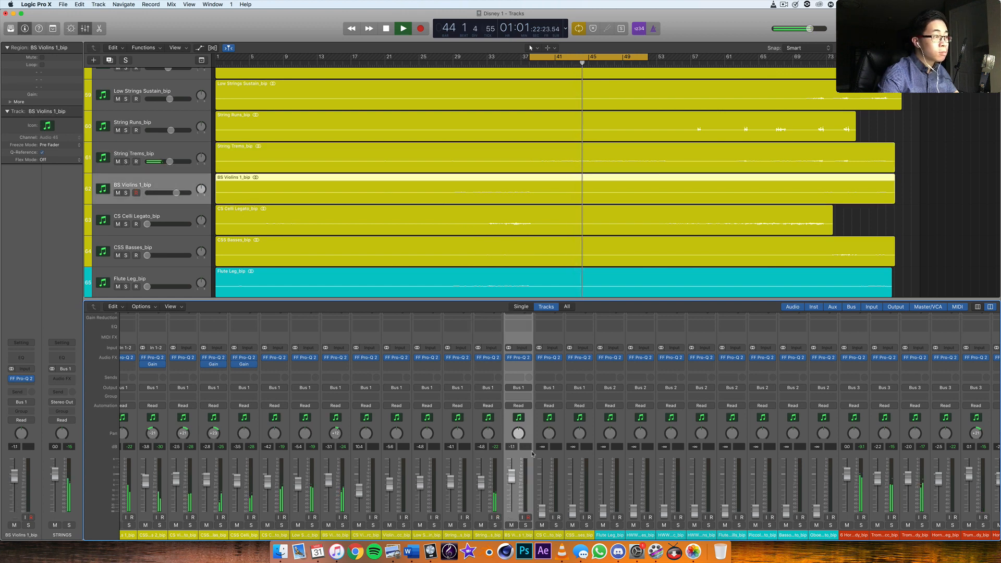
pyautogui.click(470, 61)
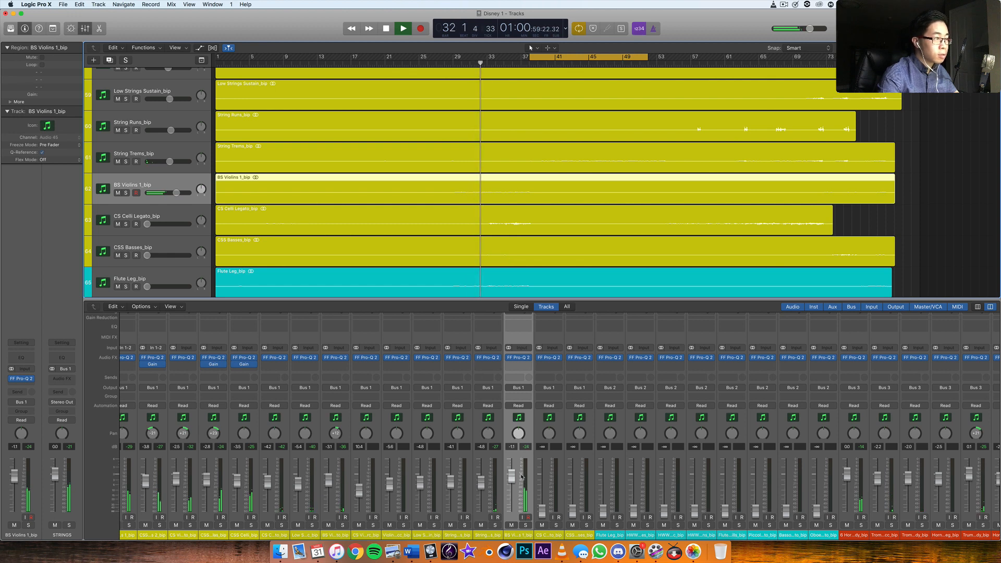
pyautogui.press('space')
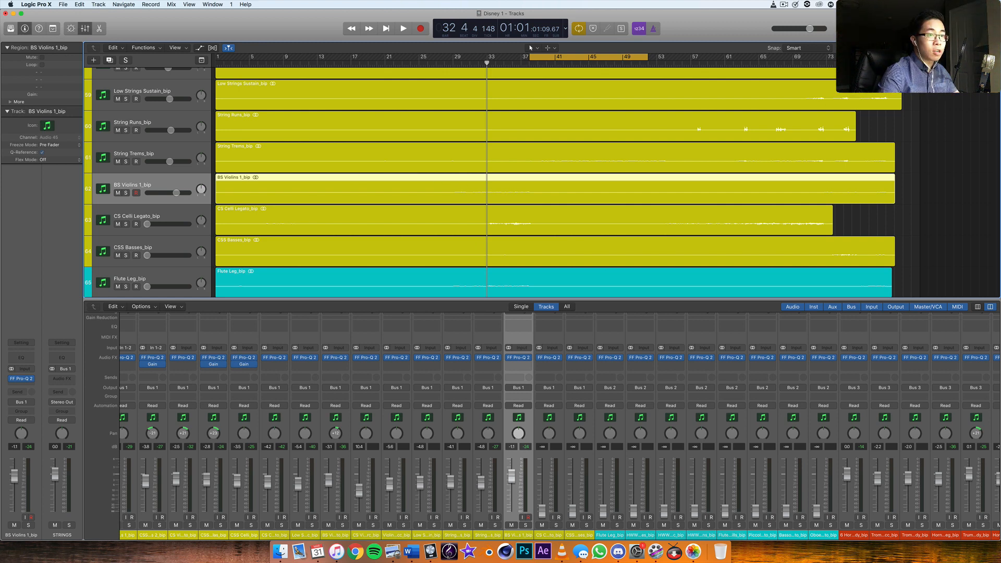
# Enlarge the track heights, raise BS Violins 1 to about 0.1 dB, and check it in solo from about bar 30.
pyautogui.press('super+Down')
pyautogui.press('super+Down')
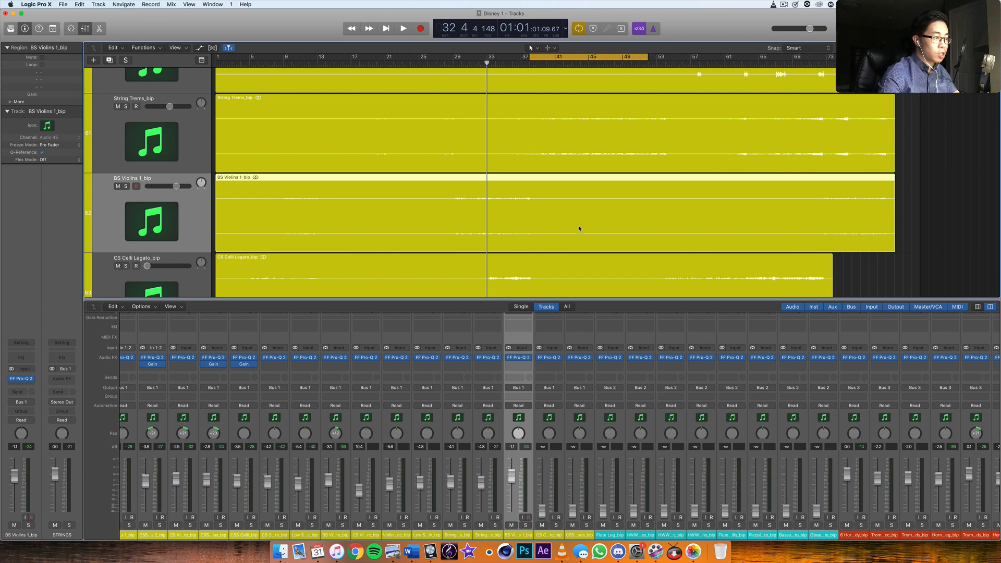
pyautogui.moveTo(513, 481); pyautogui.dragTo(513, 479)
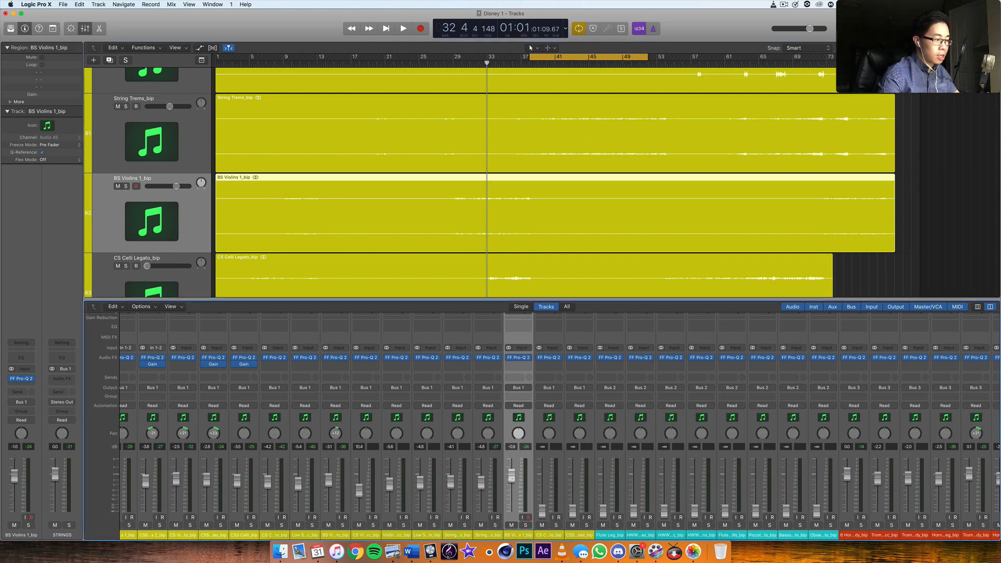
pyautogui.click(454, 62)
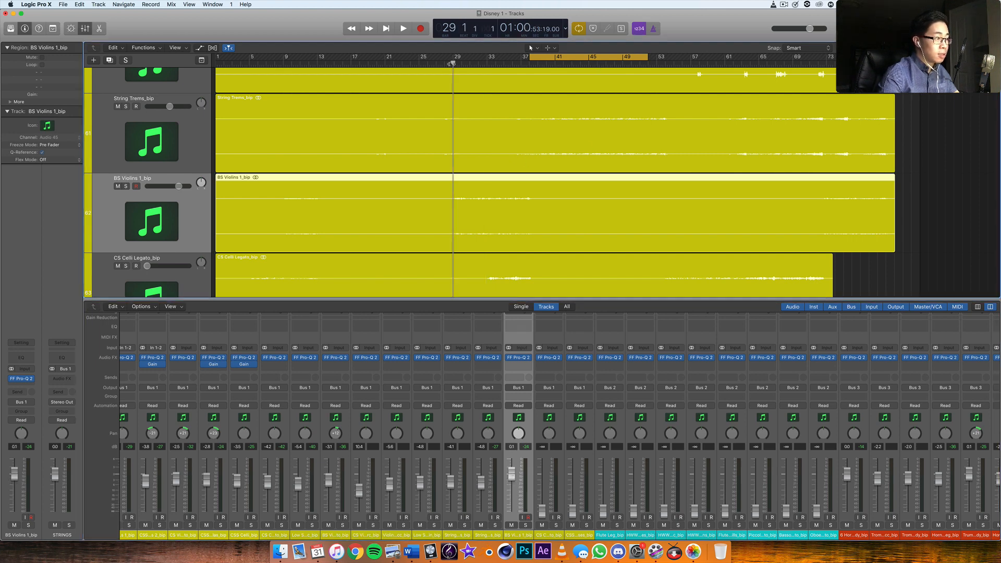
pyautogui.press('space')
pyautogui.click(462, 62)
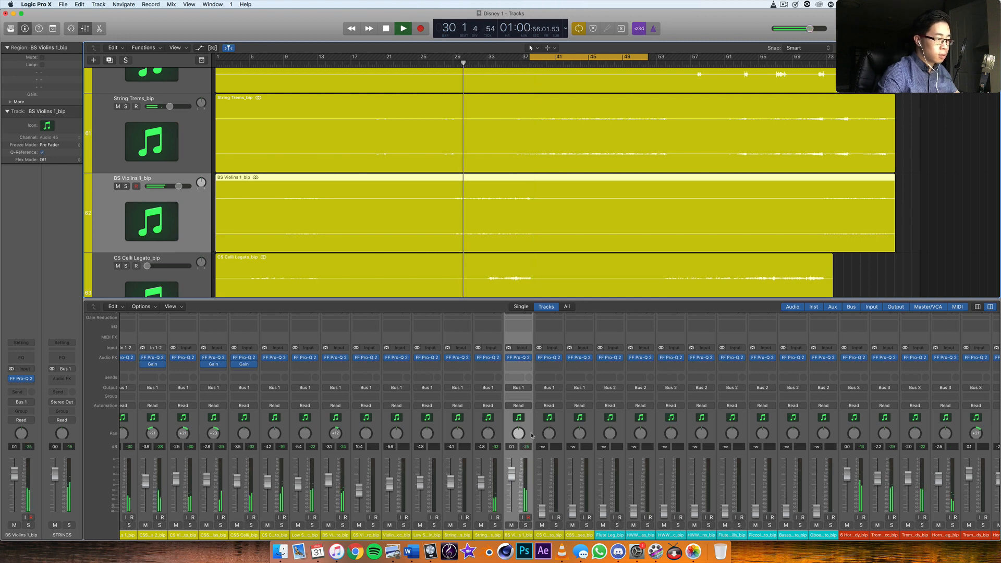
pyautogui.click(524, 525)
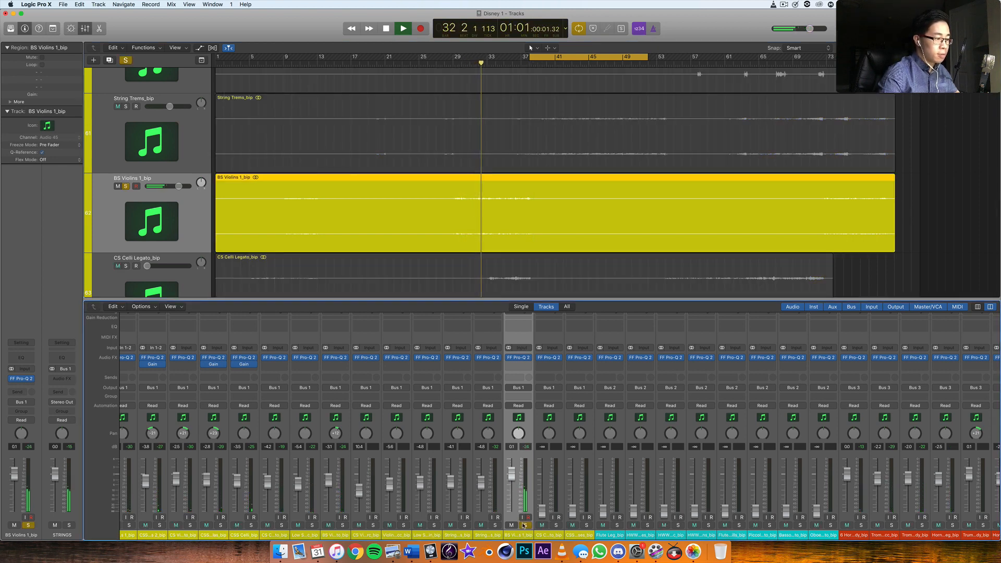
pyautogui.click(524, 525)
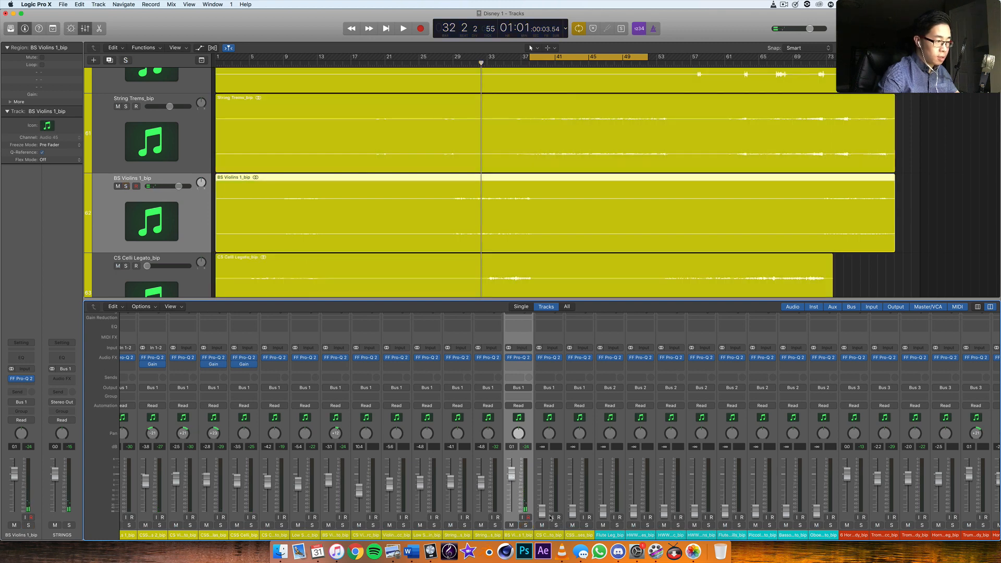
# Bring up CS Celli Legato to about -2.0 dB, comparing it in solo and in the mix from about bar 33.
pyautogui.click(549, 463)
pyautogui.press('space')
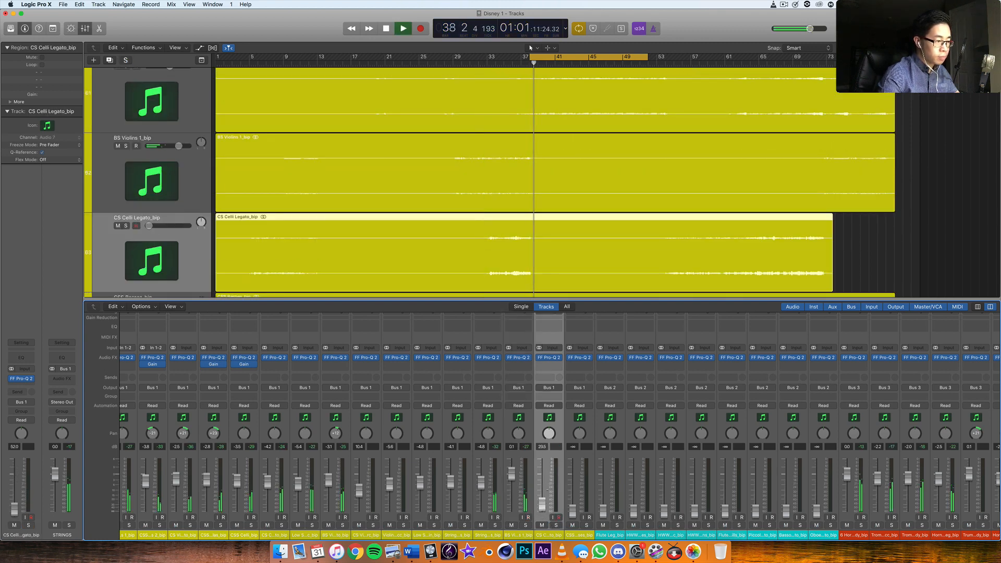
pyautogui.press('s')
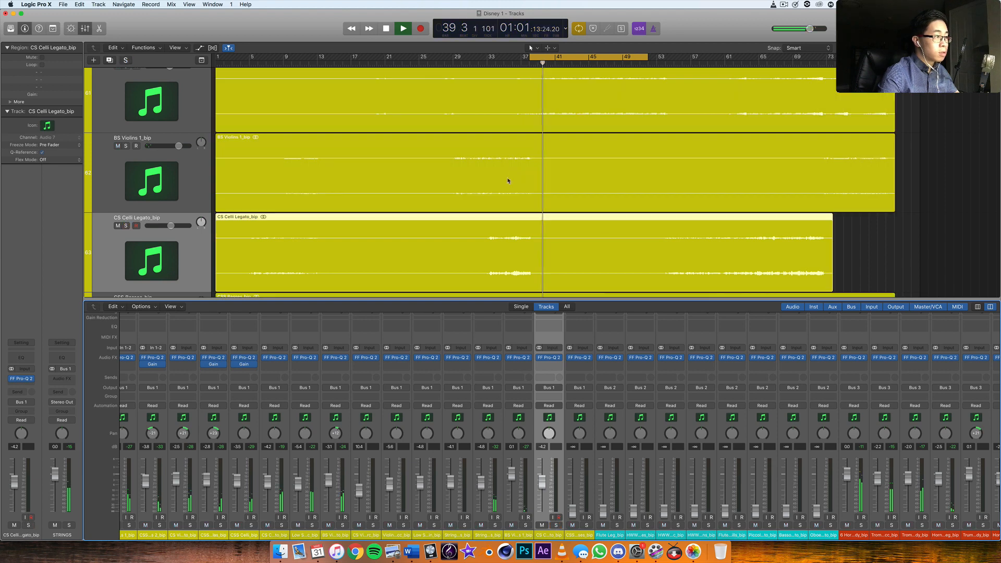
pyautogui.press('s')
pyautogui.click(486, 63)
pyautogui.click(556, 525)
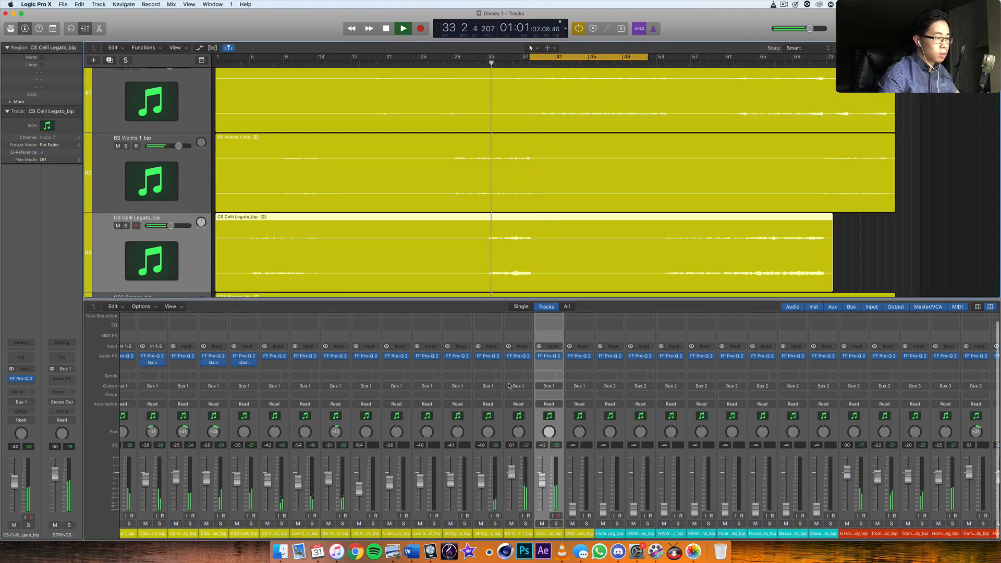
pyautogui.click(555, 525)
pyautogui.press('s')
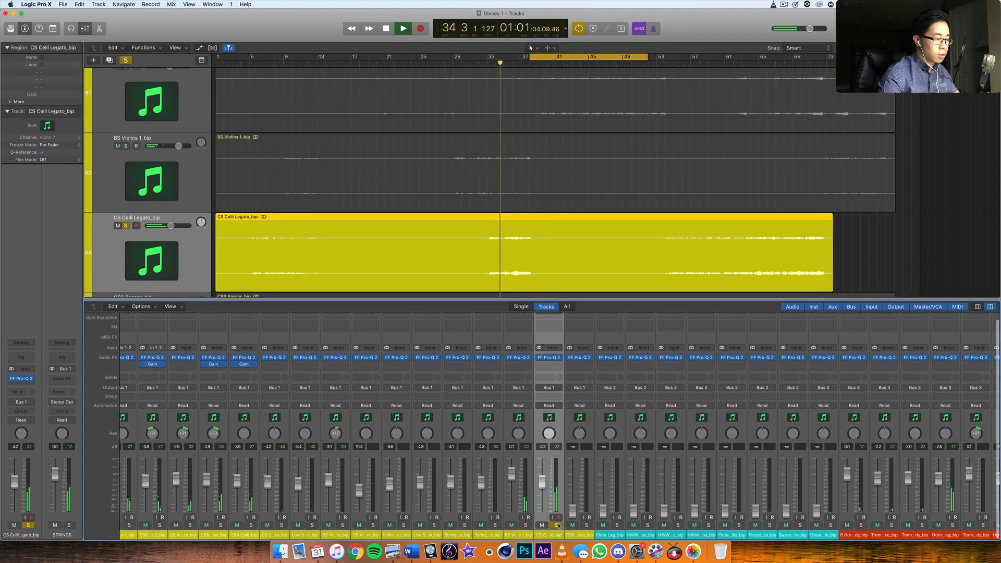
pyautogui.press('s')
pyautogui.moveTo(544, 479); pyautogui.dragTo(544, 474)
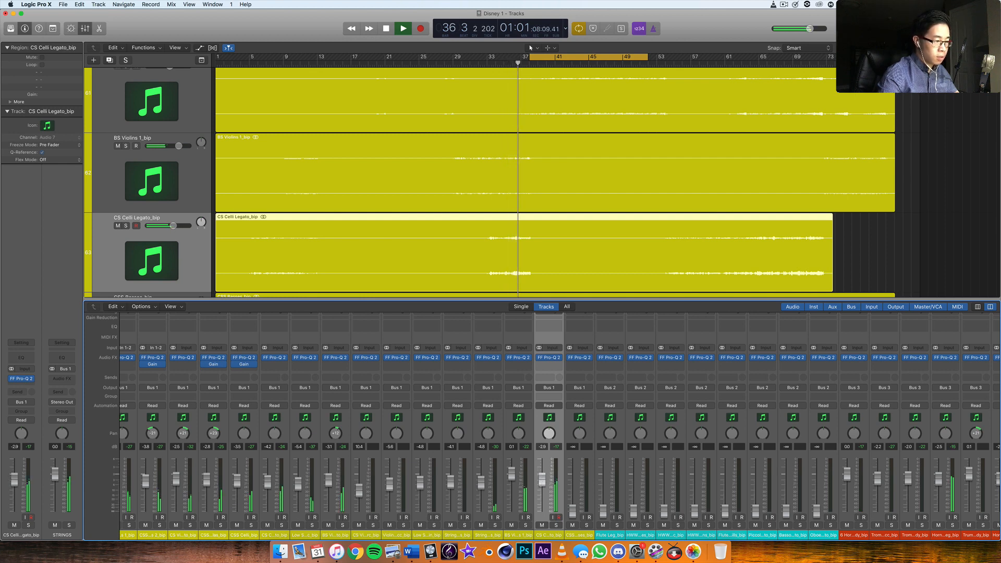
pyautogui.click(488, 62)
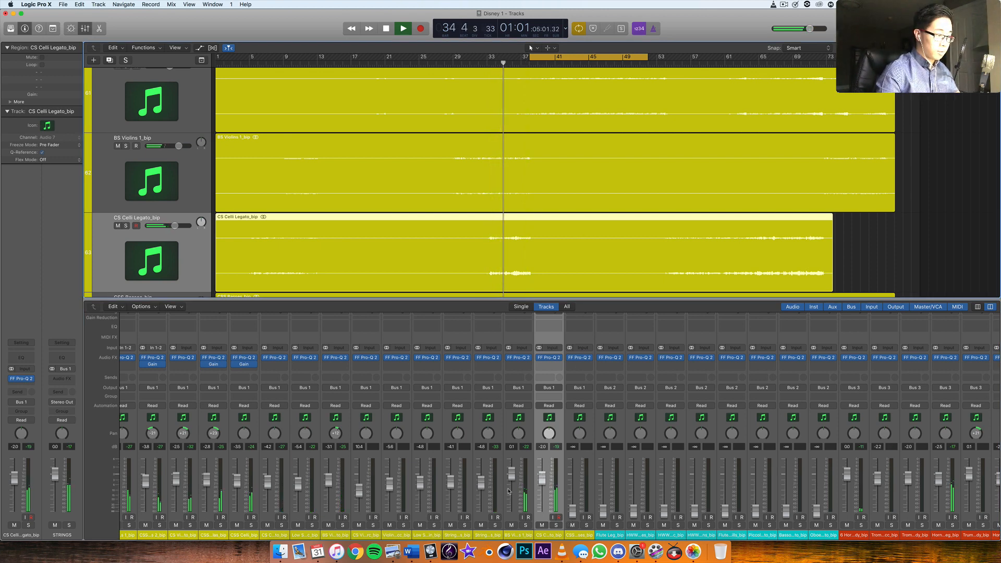
# Raise the CSS Basses fader to about -1.3 dB, checking it in solo and in the mix before bar 37.
pyautogui.click(575, 526)
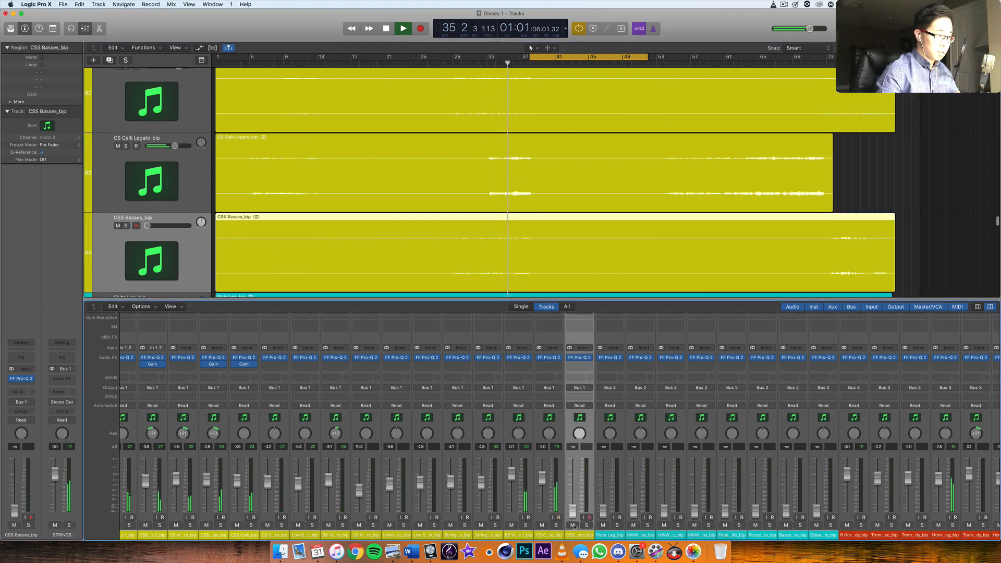
pyautogui.click(588, 526)
pyautogui.click(587, 526)
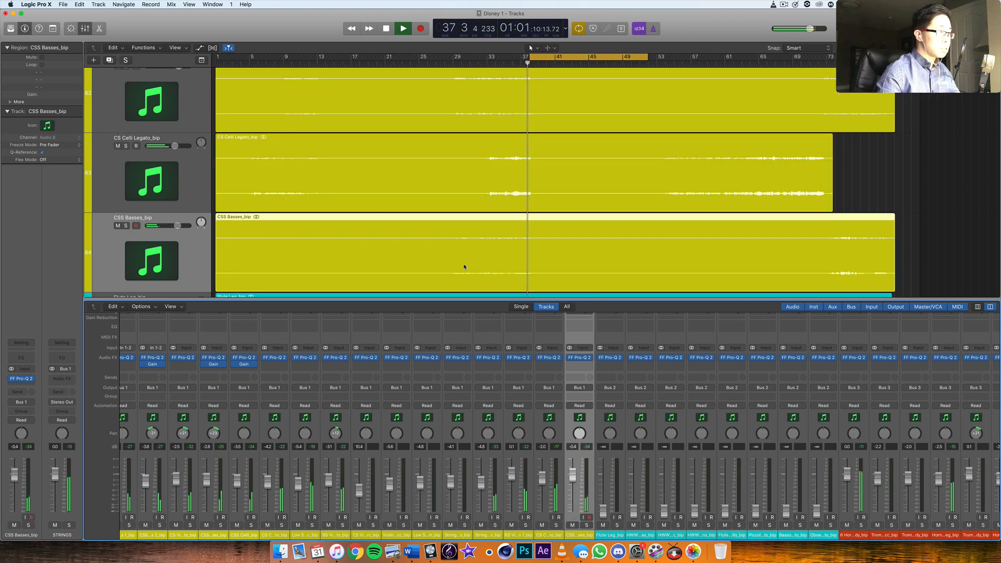
pyautogui.click(466, 58)
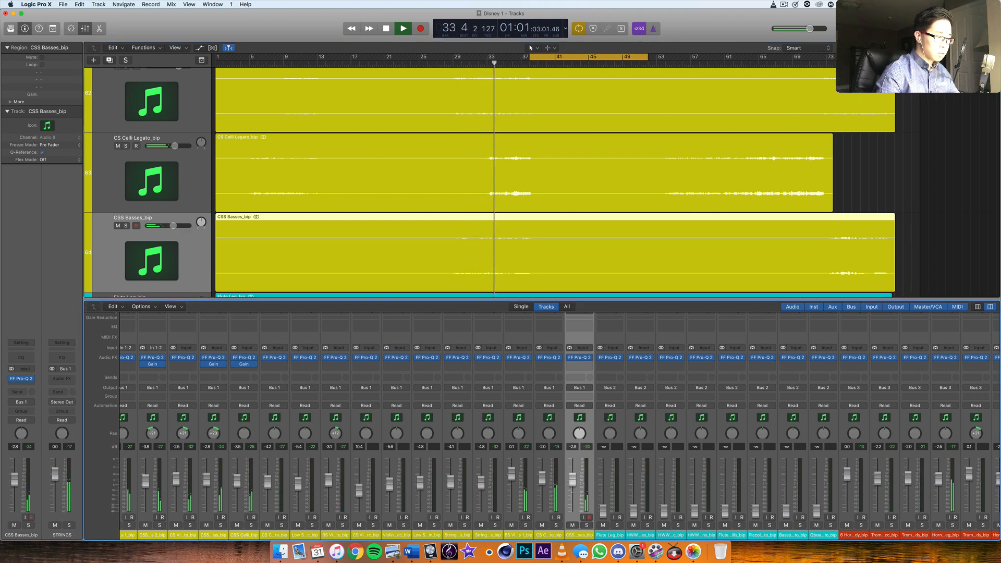
pyautogui.moveTo(572, 488); pyautogui.dragTo(572, 485)
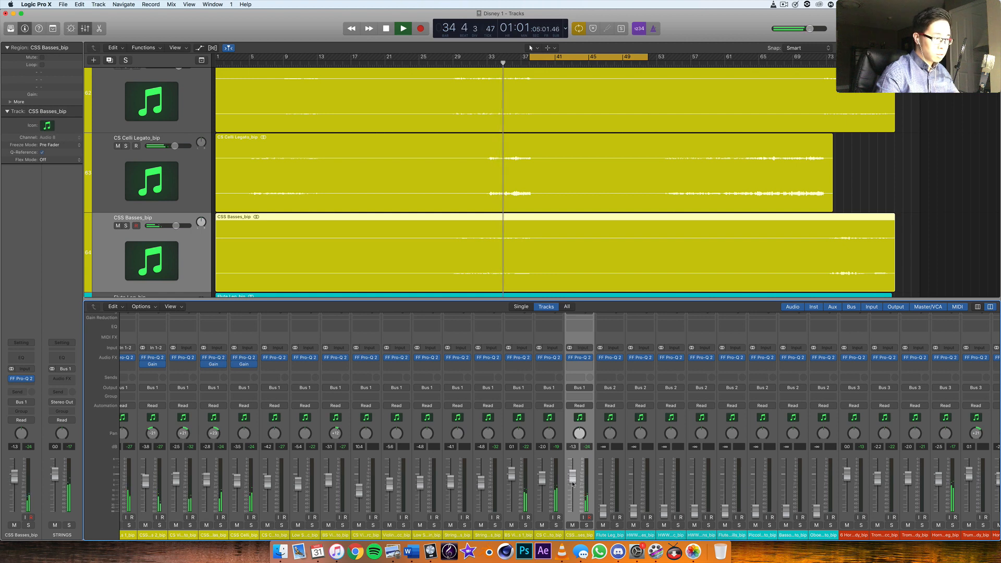
# Loop from bar 29 to about bar 42 and raise the Flute Leg fader to about -2.7 dB while listening in the mix.
pyautogui.click(610, 460)
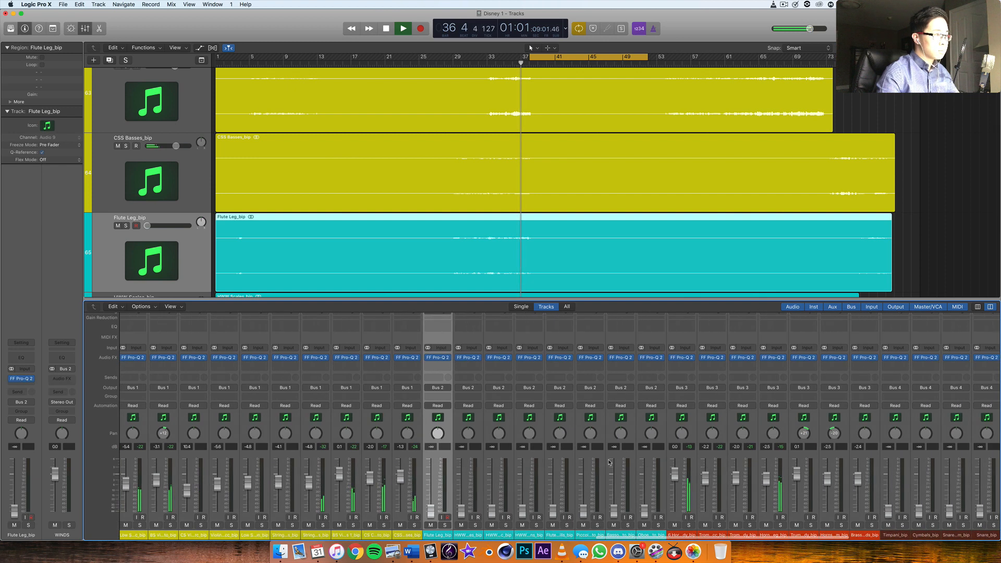
pyautogui.click(454, 63)
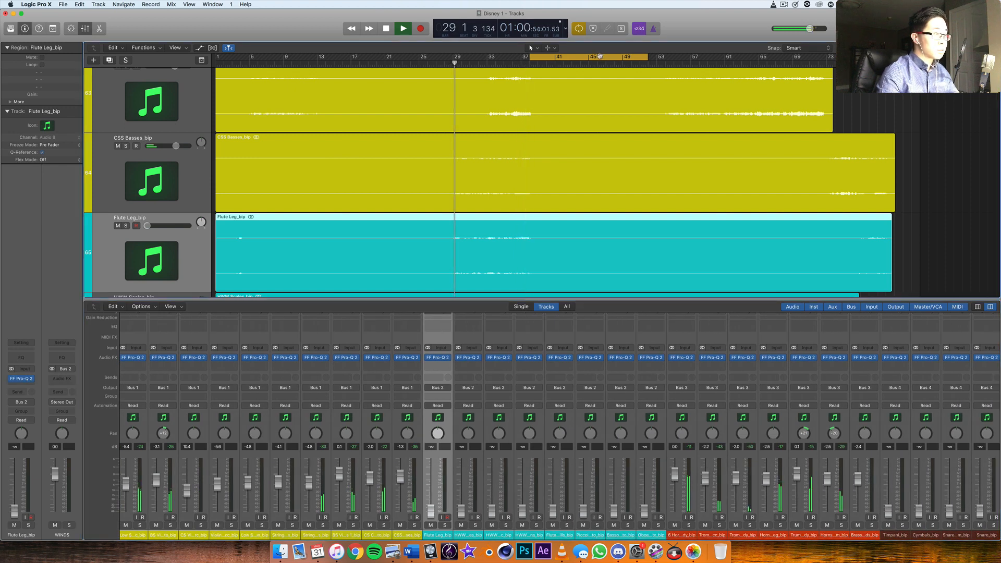
pyautogui.moveTo(600, 56); pyautogui.dragTo(550, 95)
pyautogui.press('space')
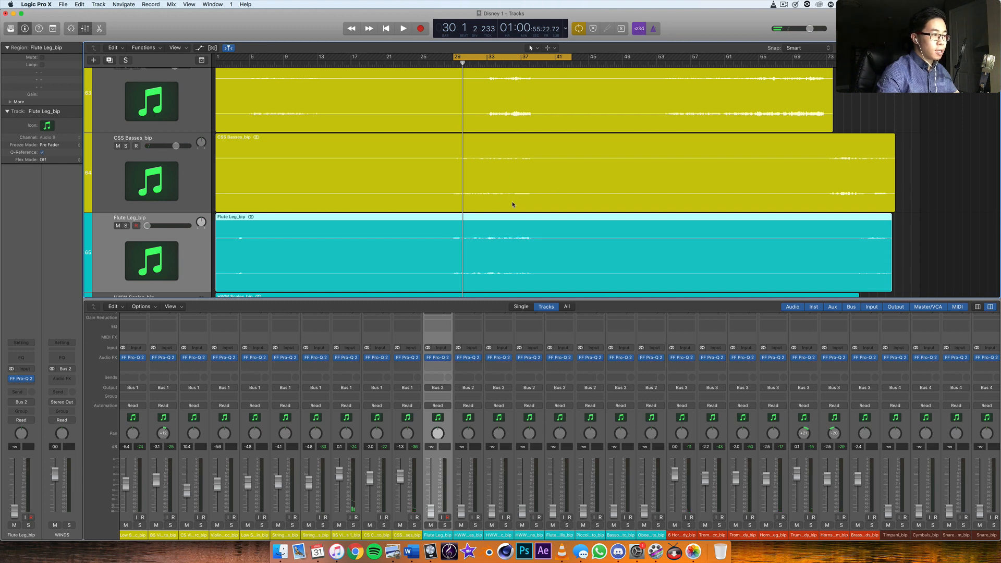
pyautogui.scroll(-3, 526, 236)
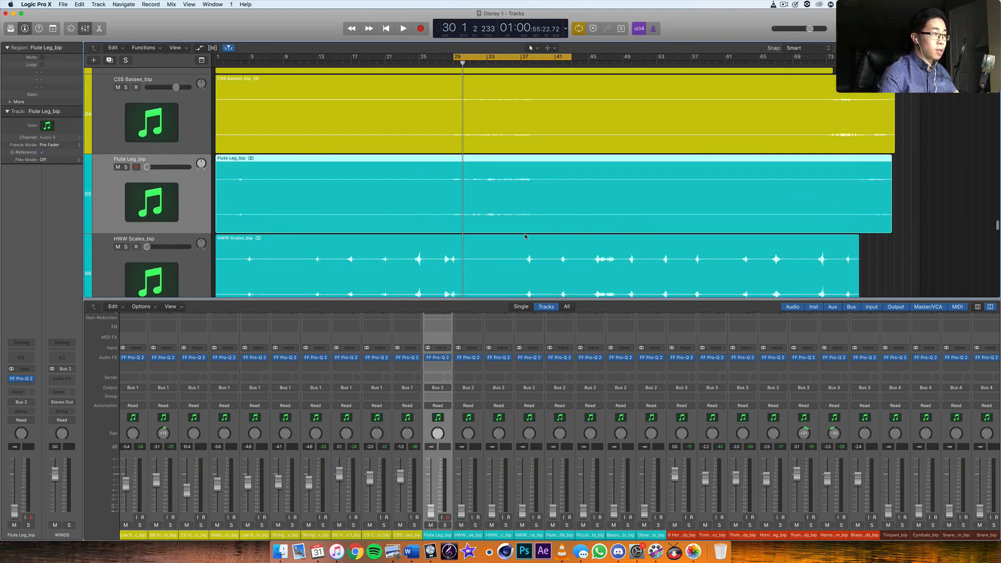
pyautogui.scroll(5, 513, 177)
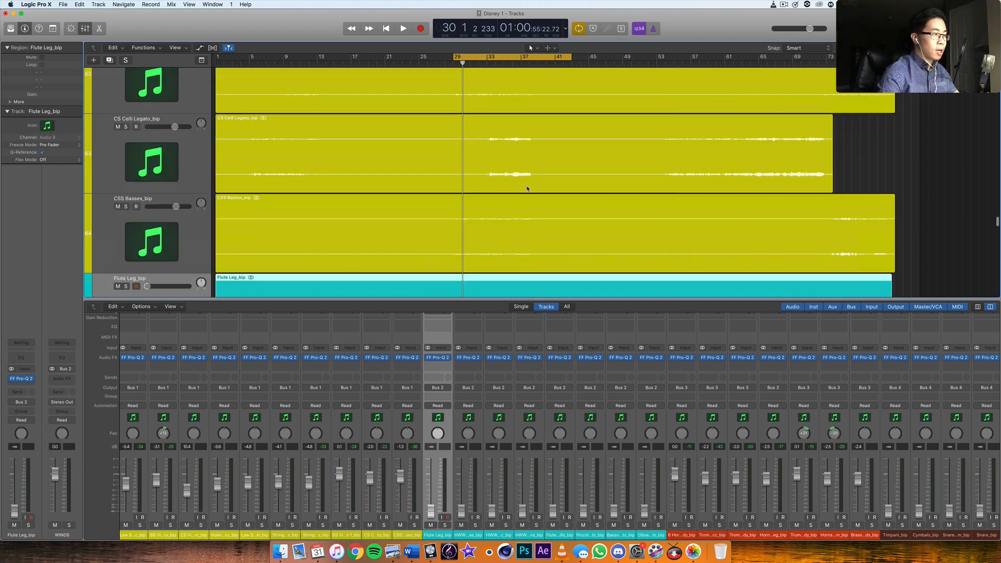
pyautogui.scroll(-3, 526, 187)
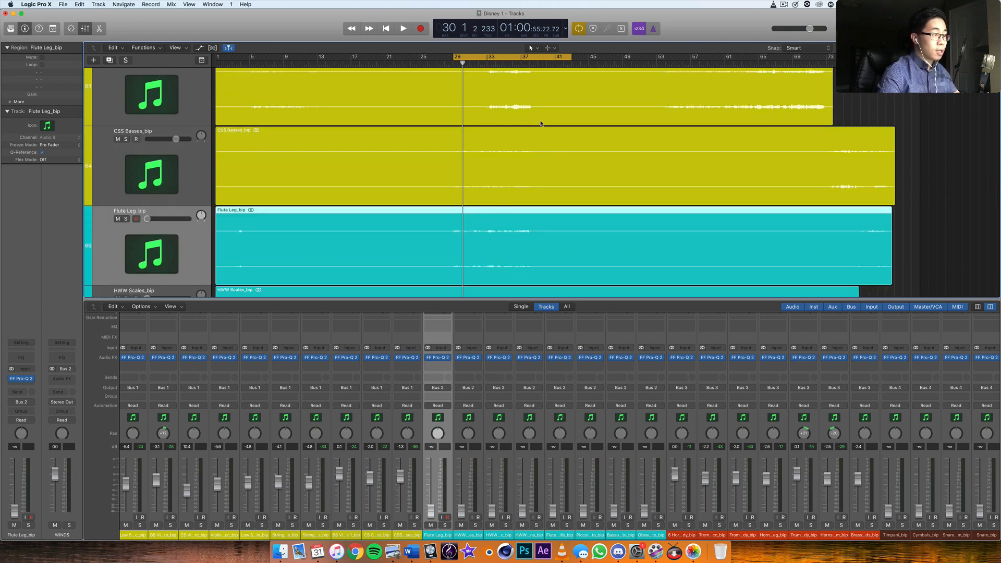
pyautogui.scroll(-4, 547, 155)
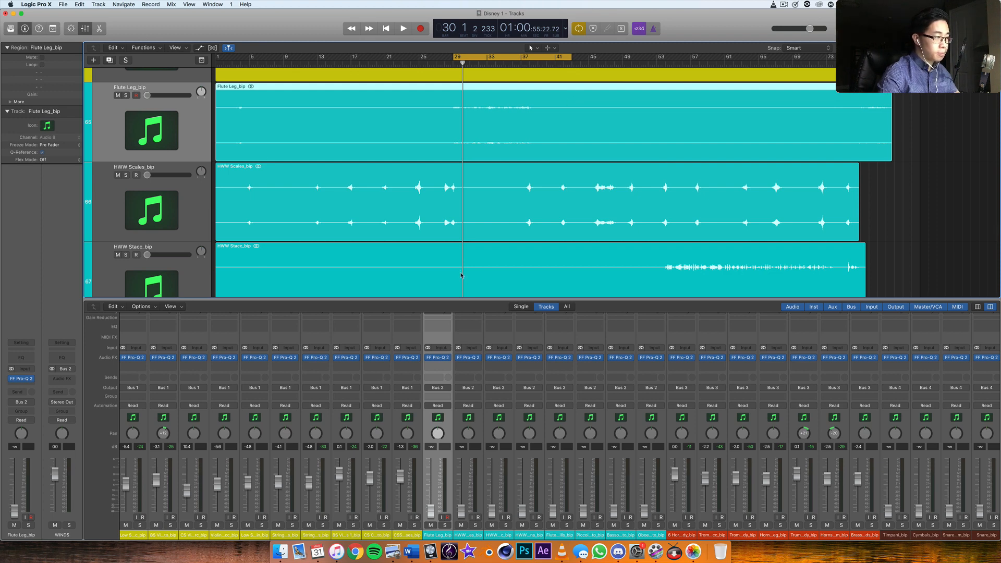
pyautogui.press('space')
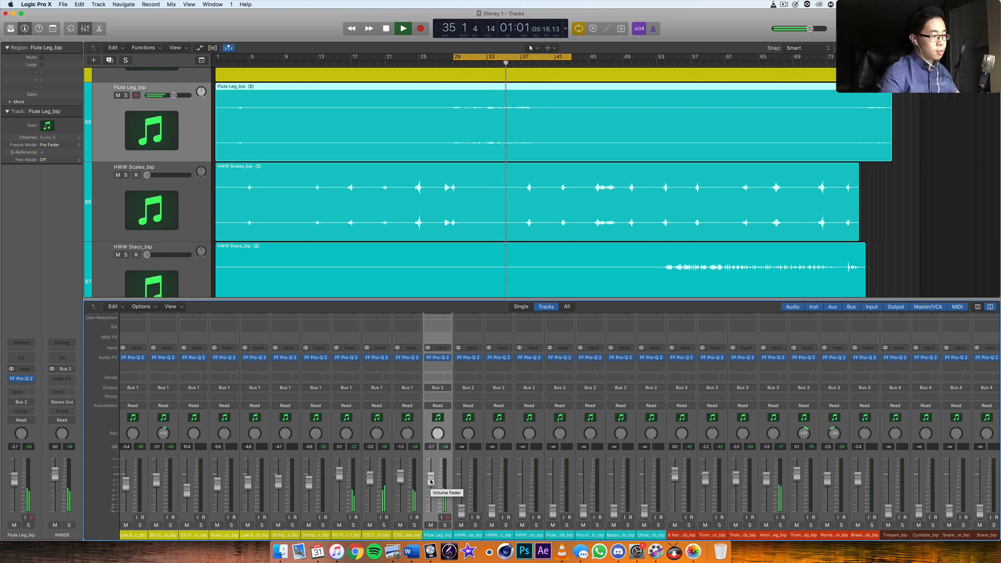
# Raise HWW Scales to about -3.3 dB and move the loop to start at about bar 37 for listening in the mix.
pyautogui.click(463, 467)
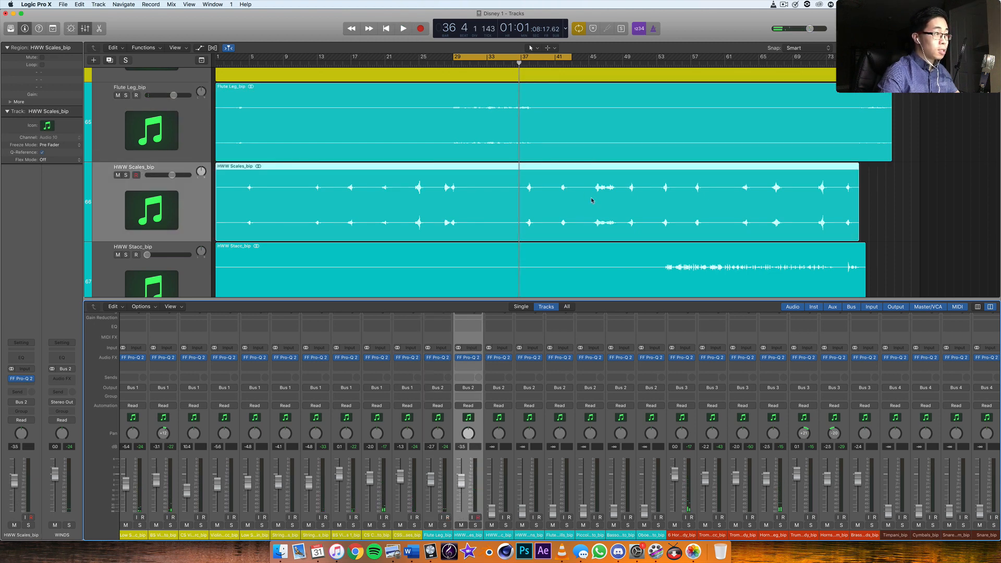
pyautogui.press('space')
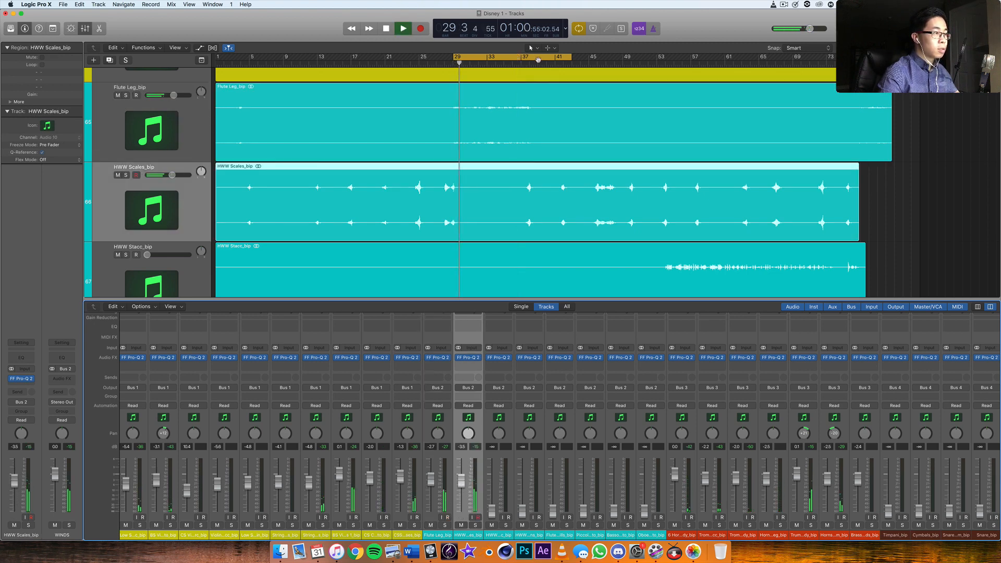
pyautogui.moveTo(519, 57); pyautogui.dragTo(586, 63)
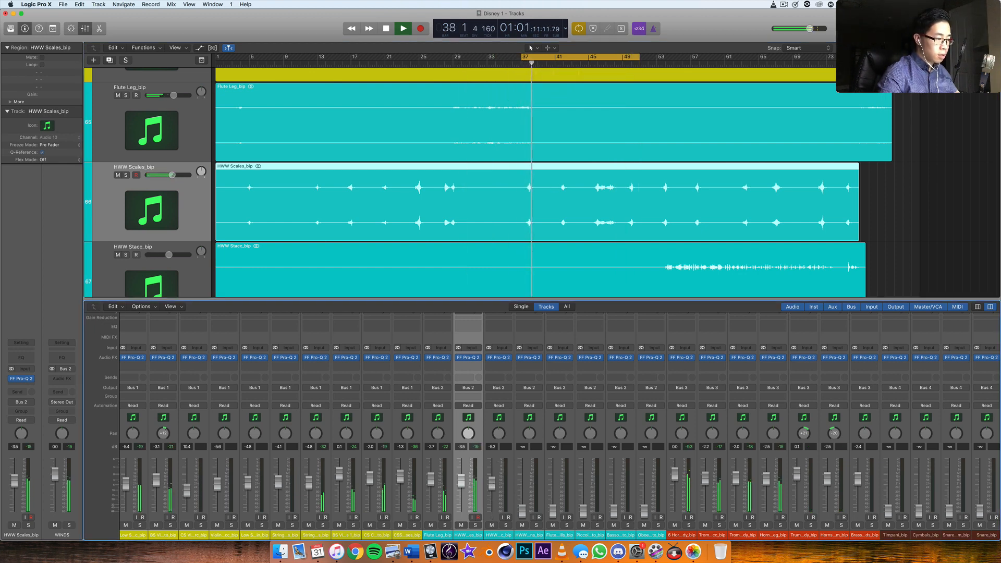
pyautogui.press('space')
pyautogui.press('space')
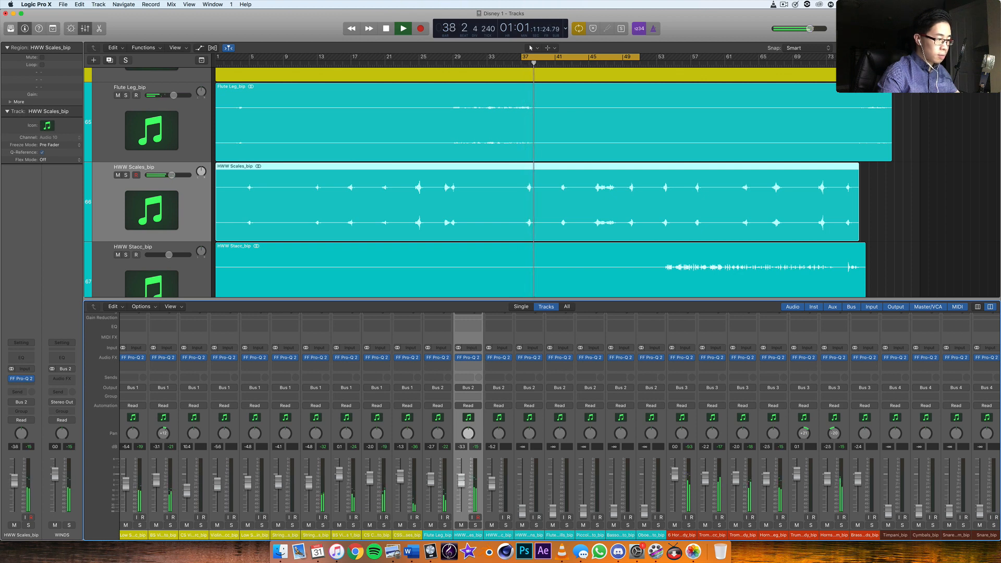
pyautogui.press('space')
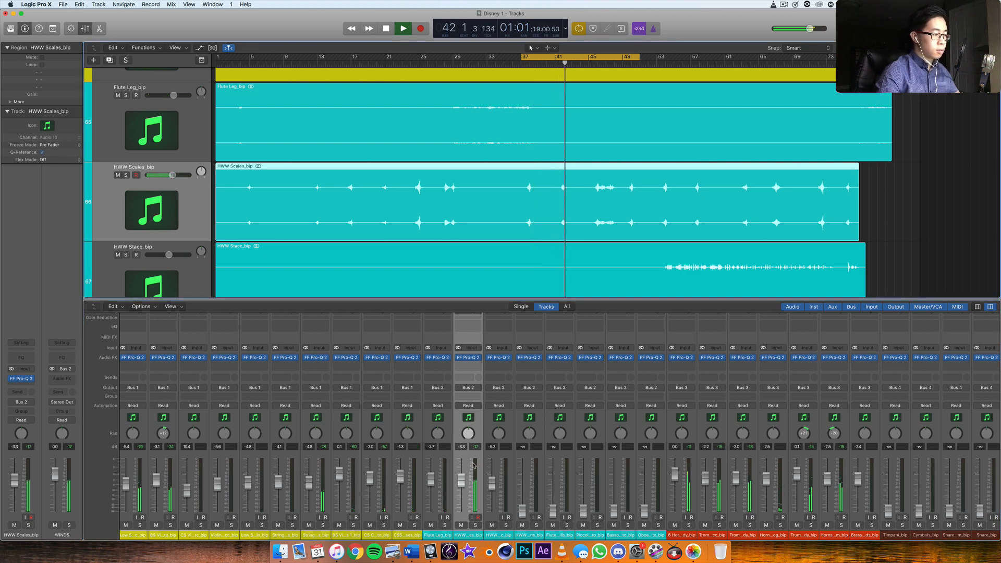
# Pan HWW Scales slightly right to about +8, replaying the loop from bar 37 to judge the position.
pyautogui.moveTo(469, 434); pyautogui.dragTo(469, 424)
pyautogui.press('space')
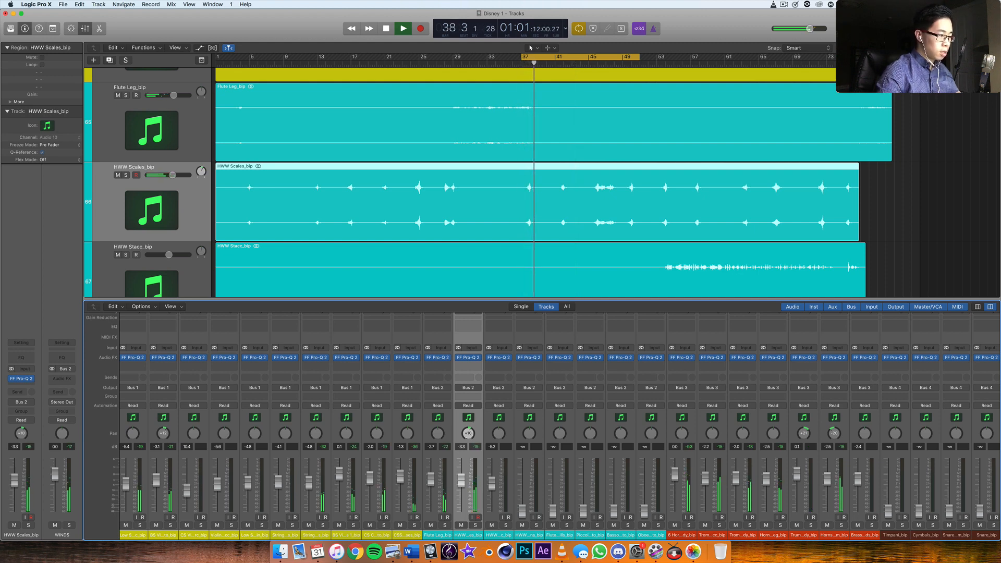
pyautogui.press('space')
pyautogui.press('space')
pyautogui.moveTo(468, 434); pyautogui.dragTo(468, 437)
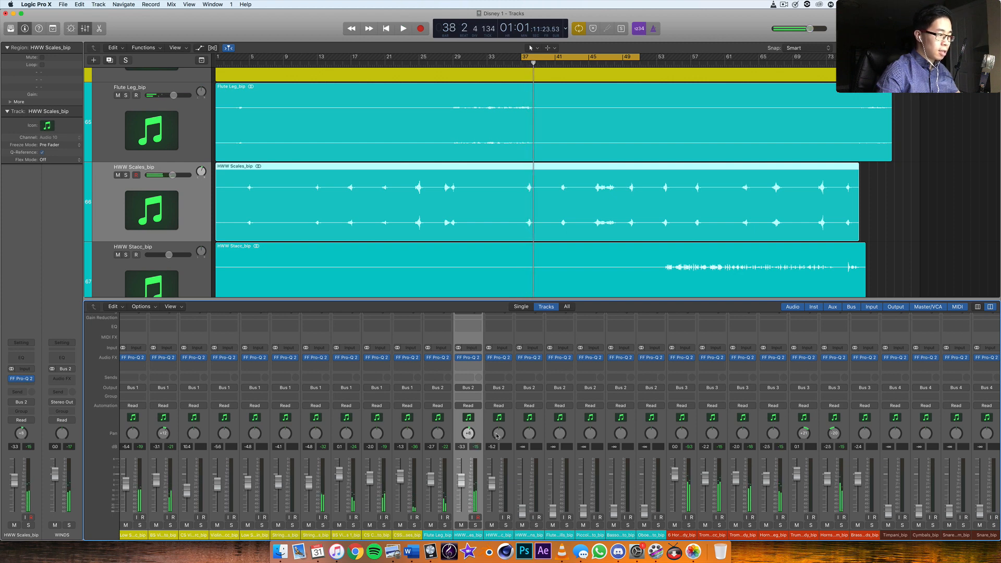
pyautogui.press('space')
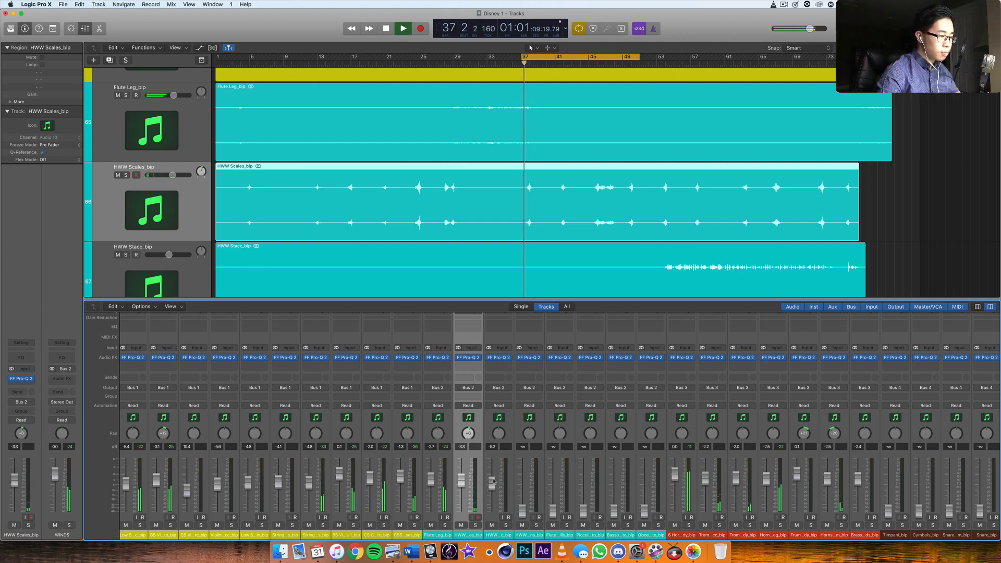
# Raise HWW Stacc to about -2.7 dB, comparing it in solo and in the mix over a loop moved to about bars 54 to 67.
pyautogui.click(497, 516)
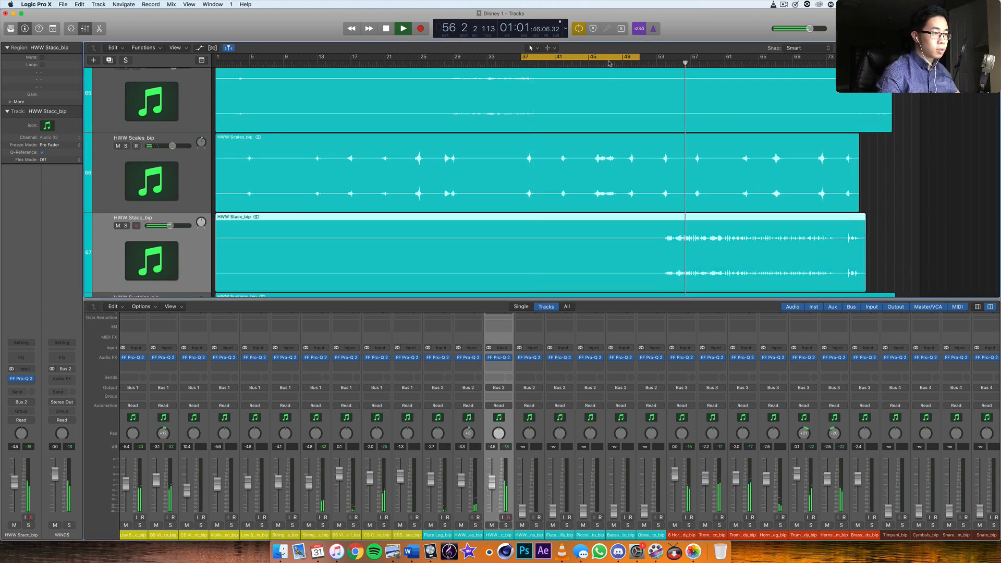
pyautogui.click(505, 526)
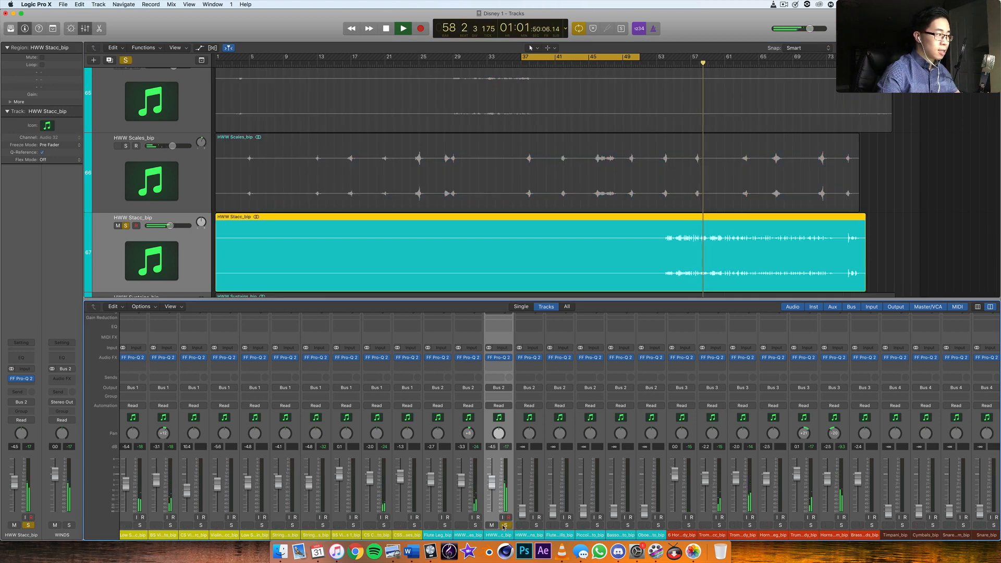
pyautogui.press('space')
pyautogui.scroll(-2, 521, 256)
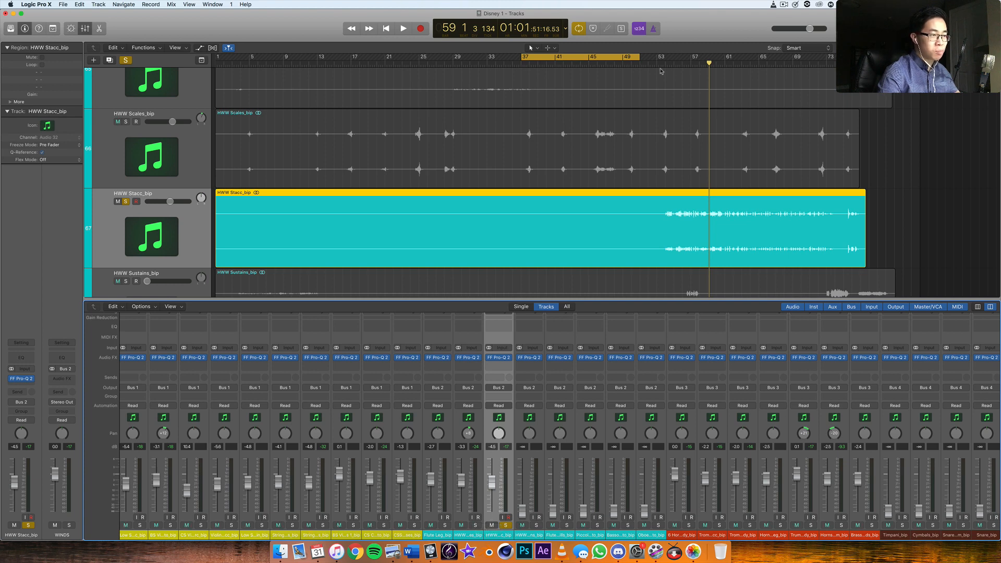
pyautogui.press('space')
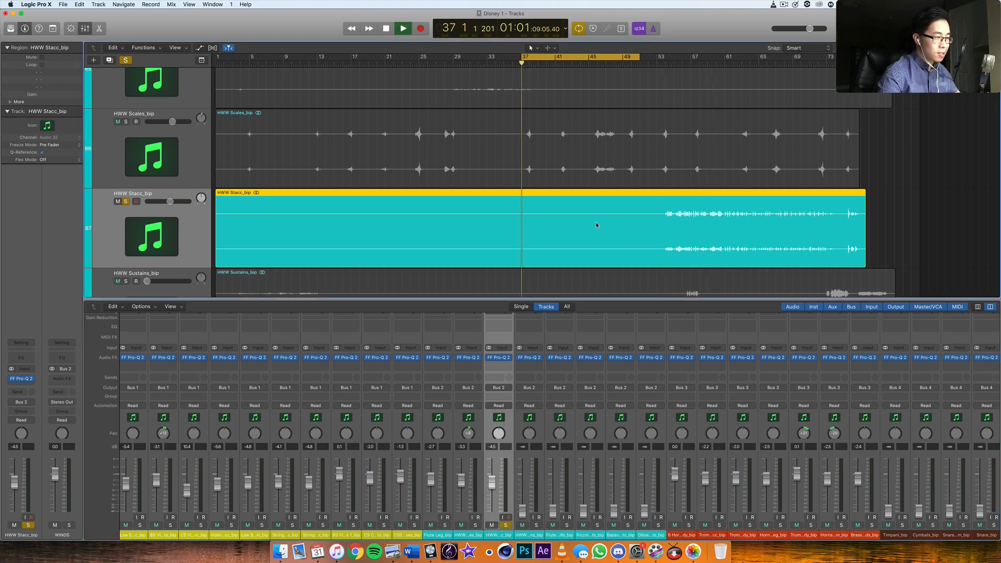
pyautogui.click(668, 65)
pyautogui.moveTo(585, 59); pyautogui.dragTo(730, 61)
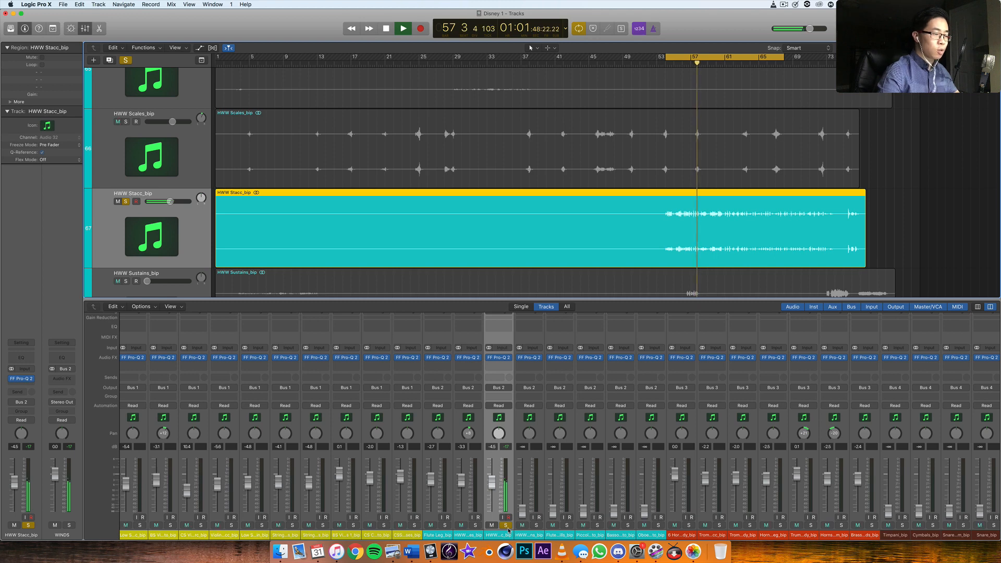
pyautogui.click(507, 526)
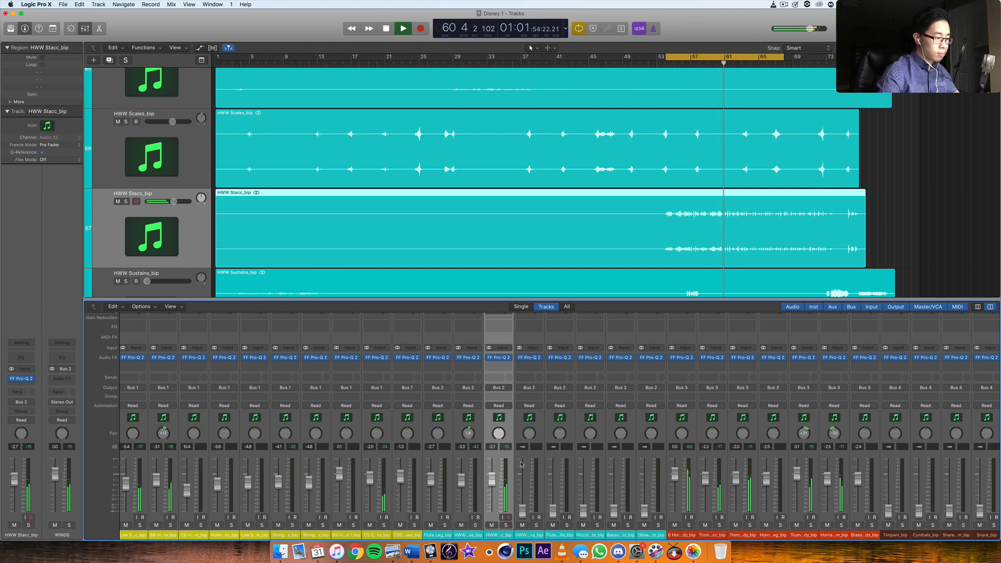
# Bring up HWW Sustains to about -4.2 dB and check it in solo and in the mix from about bar 56.
pyautogui.click(523, 516)
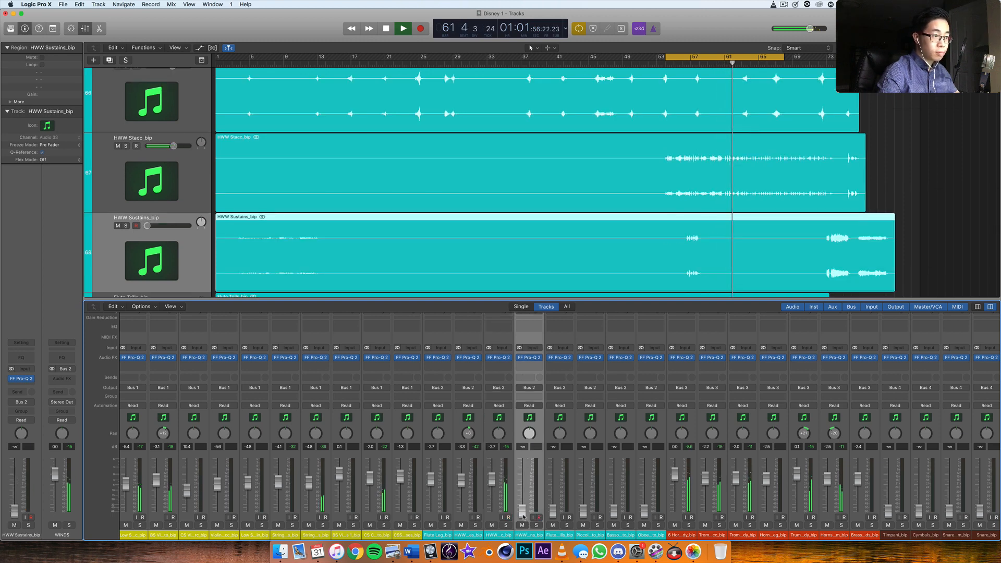
pyautogui.moveTo(523, 510); pyautogui.dragTo(522, 482)
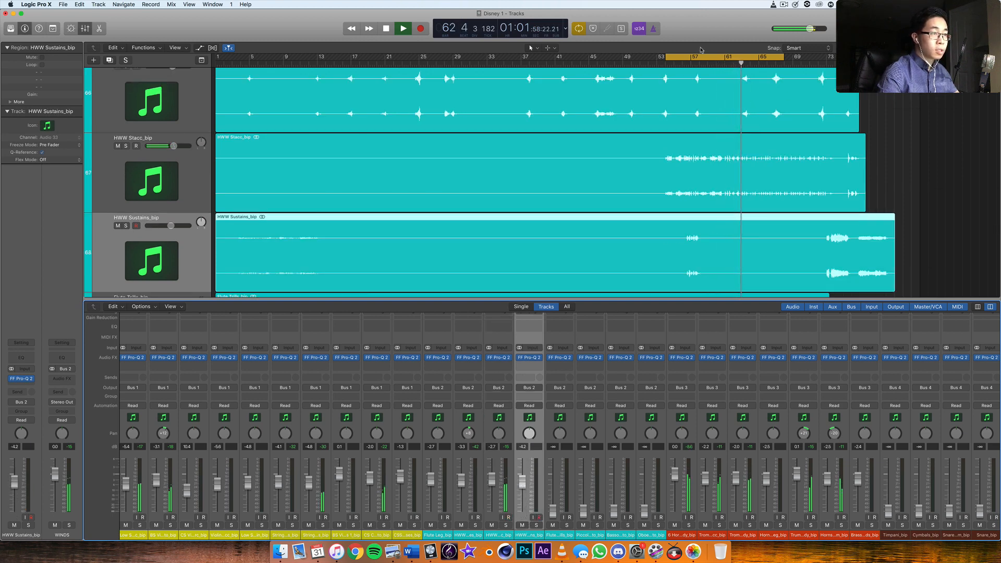
pyautogui.click(682, 62)
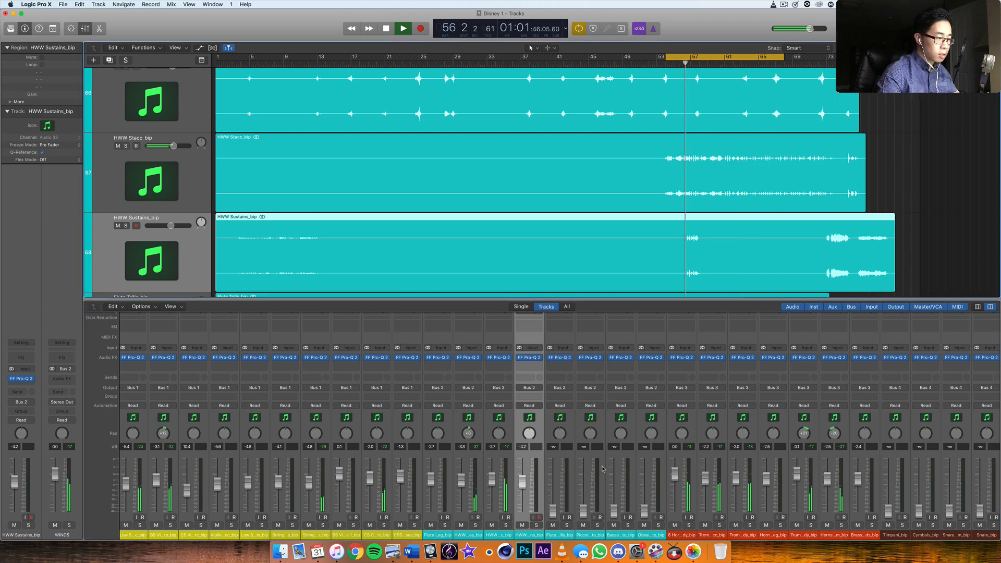
pyautogui.click(536, 525)
pyautogui.click(536, 525)
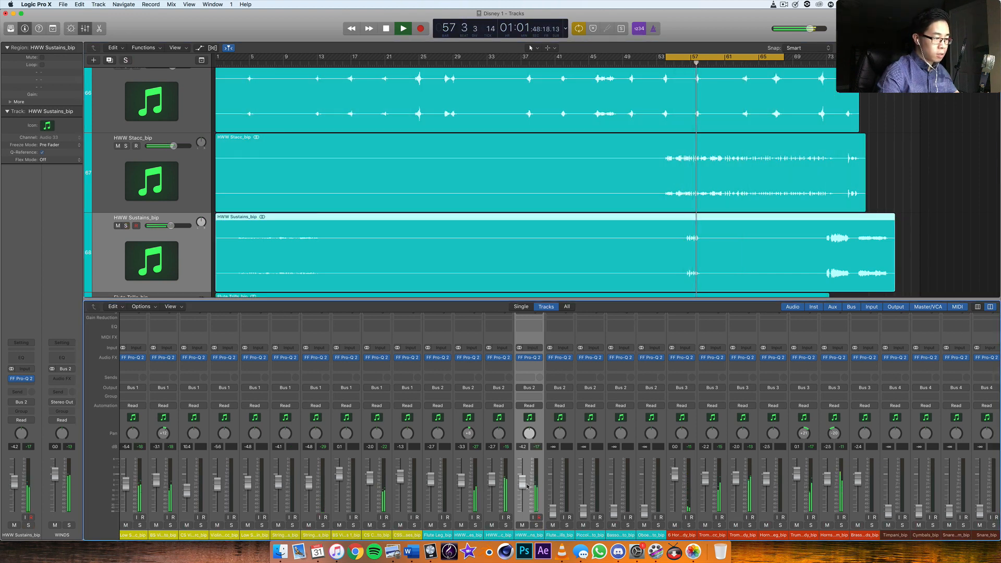
# Fine-tune the HWW Sustains fader to about -4.0 dB, checking it in solo and in the mix from about bar 72.
pyautogui.moveTo(528, 486); pyautogui.dragTo(528, 484)
pyautogui.click(822, 63)
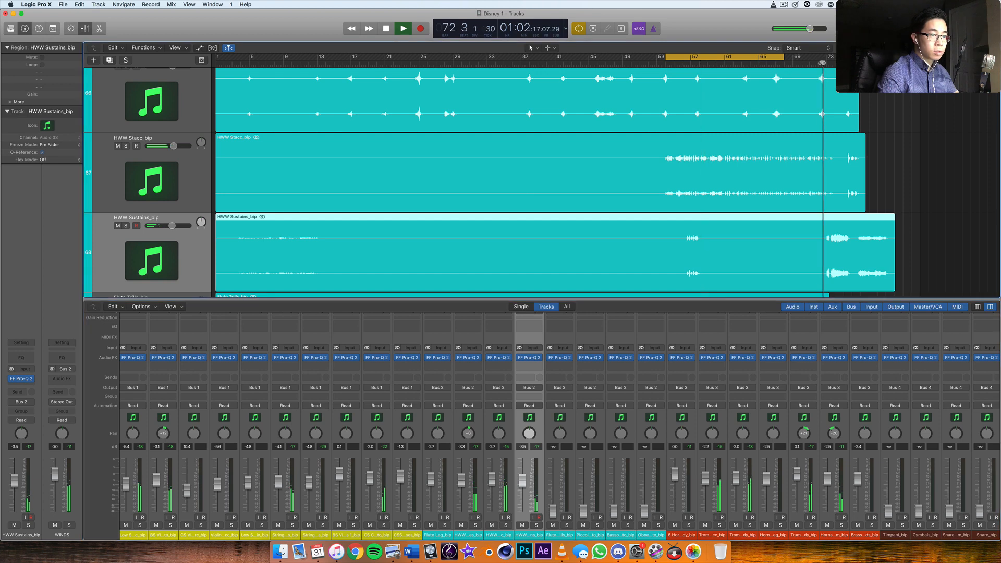
pyautogui.click(536, 525)
pyautogui.click(536, 526)
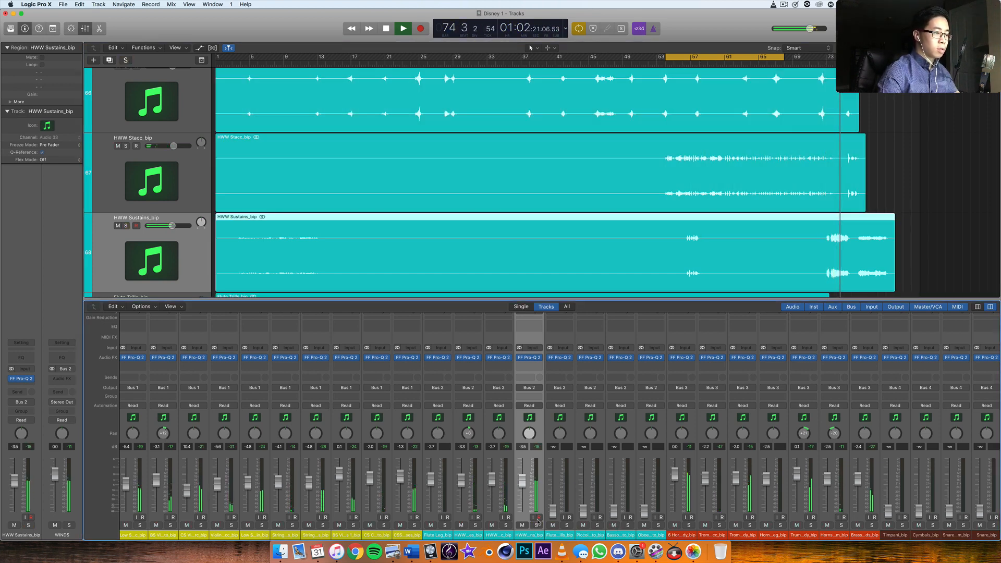
pyautogui.moveTo(528, 478); pyautogui.dragTo(528, 479)
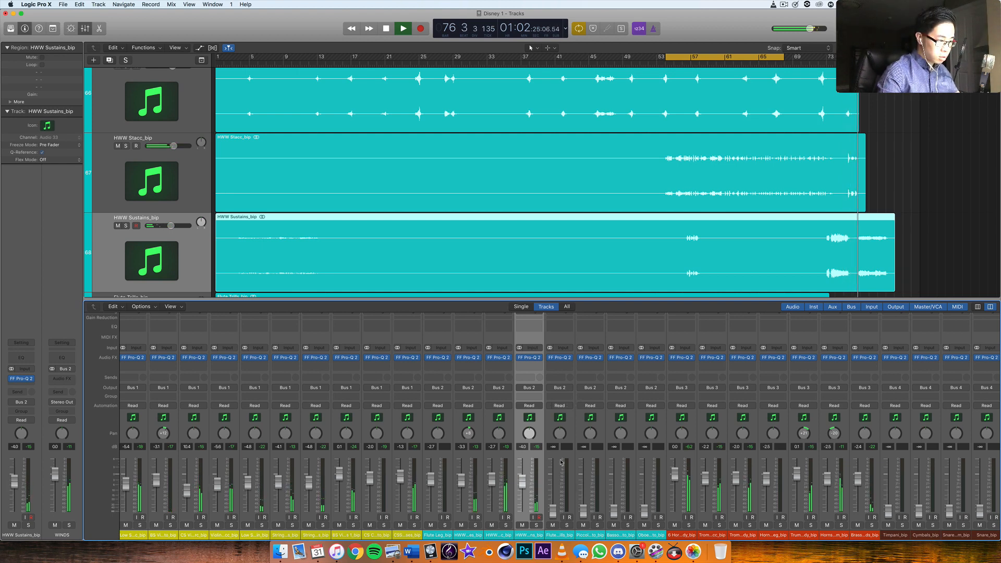
# Raise Flute Trills to about -4.9 dB while listening in the mix with the loop moved to start at about bar 36.
pyautogui.click(554, 510)
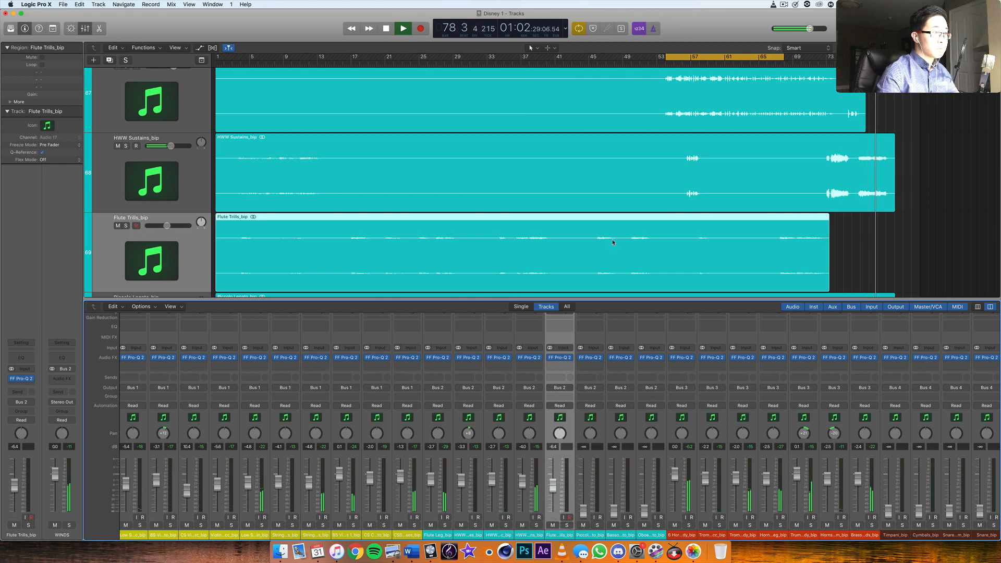
pyautogui.click(537, 70)
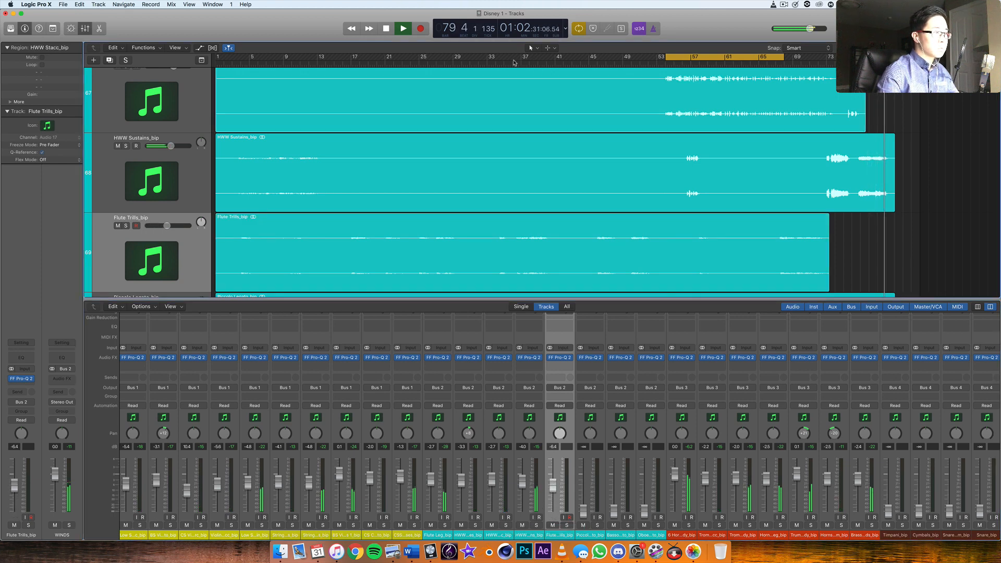
pyautogui.click(517, 62)
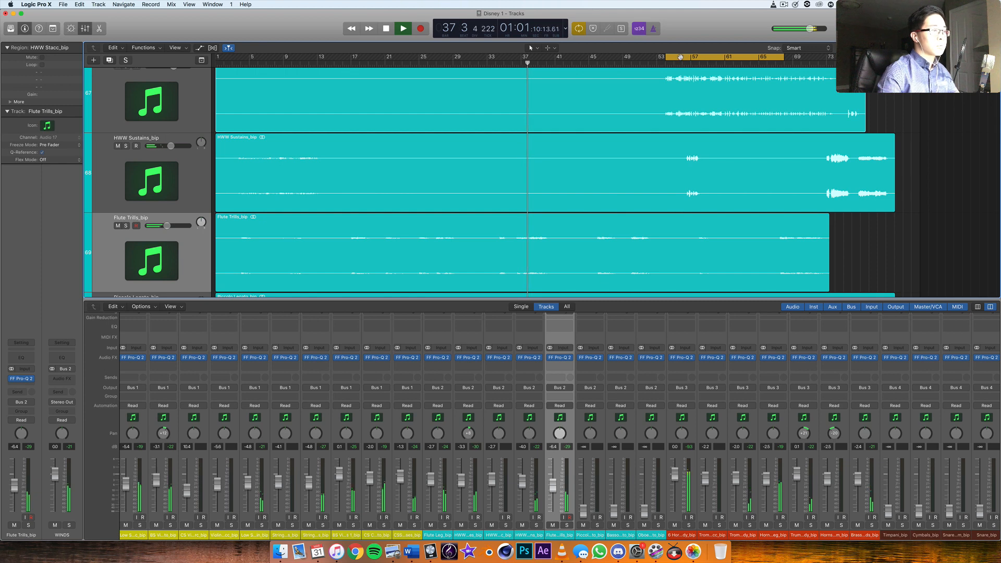
pyautogui.moveTo(681, 56); pyautogui.dragTo(528, 59)
pyautogui.scroll(-3, 521, 79)
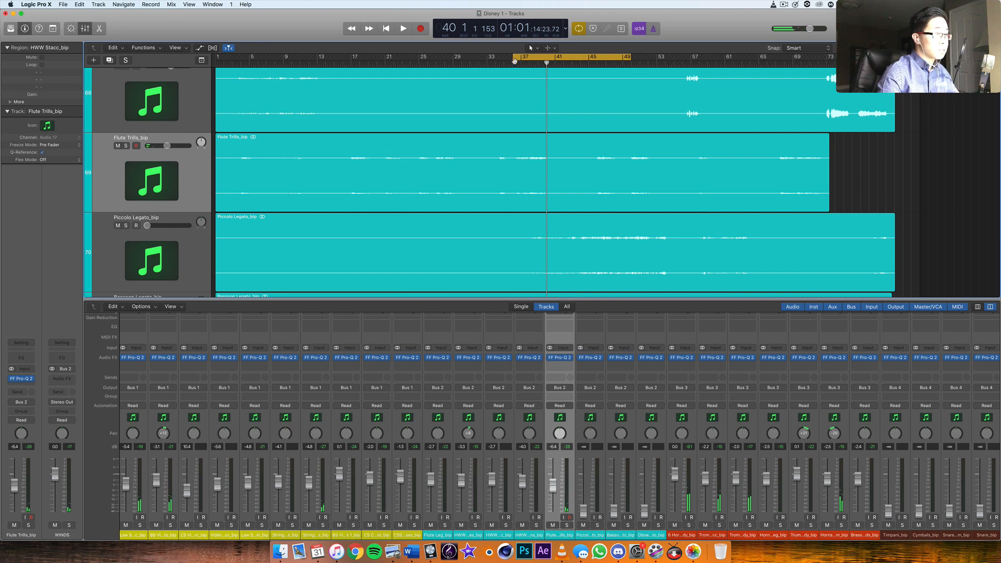
pyautogui.press('space')
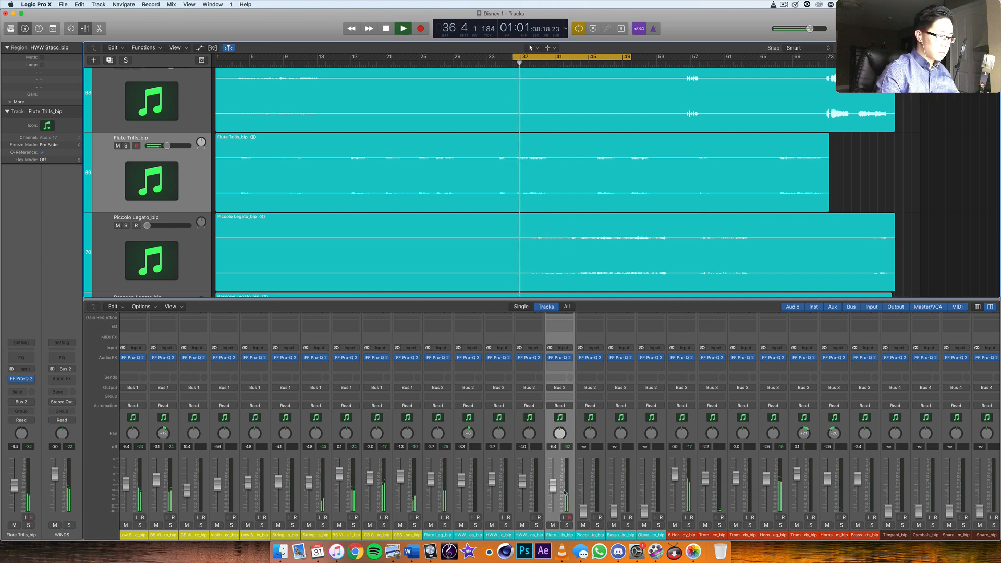
pyautogui.moveTo(554, 485); pyautogui.dragTo(554, 483)
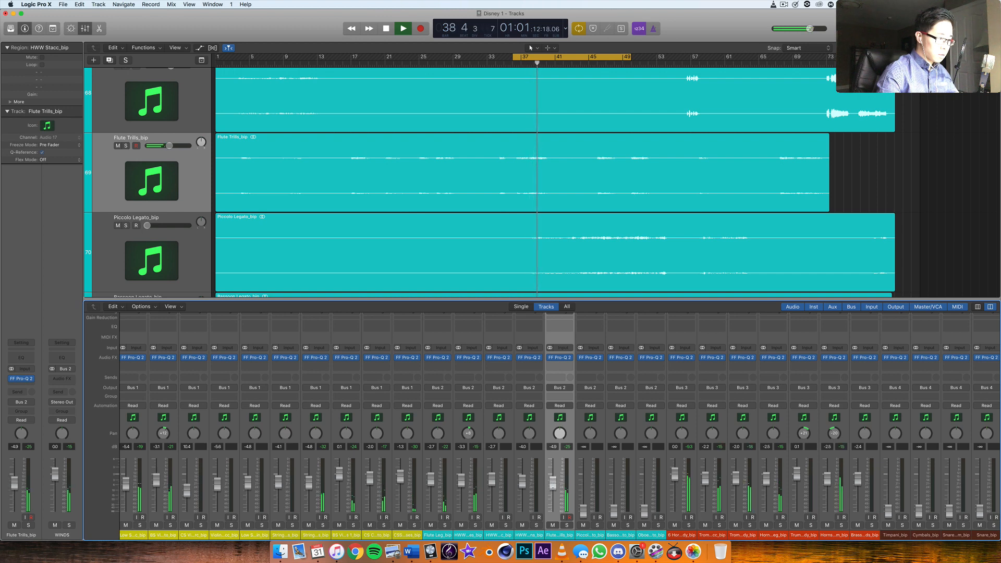
# Pan Flute Trills slightly right of centre and raise its fader to about -3.8 dB while listening in the mix.
pyautogui.moveTo(562, 434); pyautogui.dragTo(561, 423)
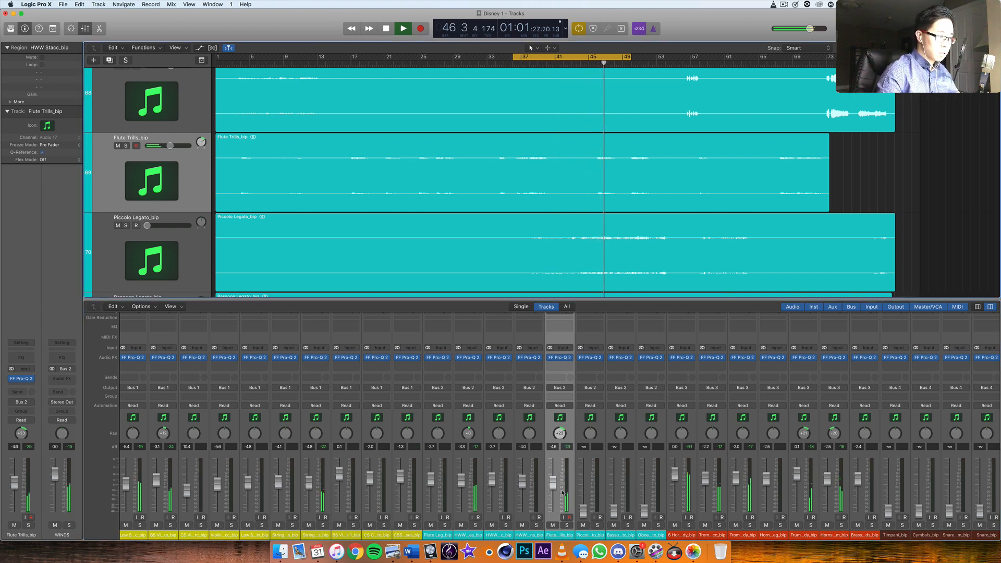
pyautogui.moveTo(553, 485); pyautogui.dragTo(552, 479)
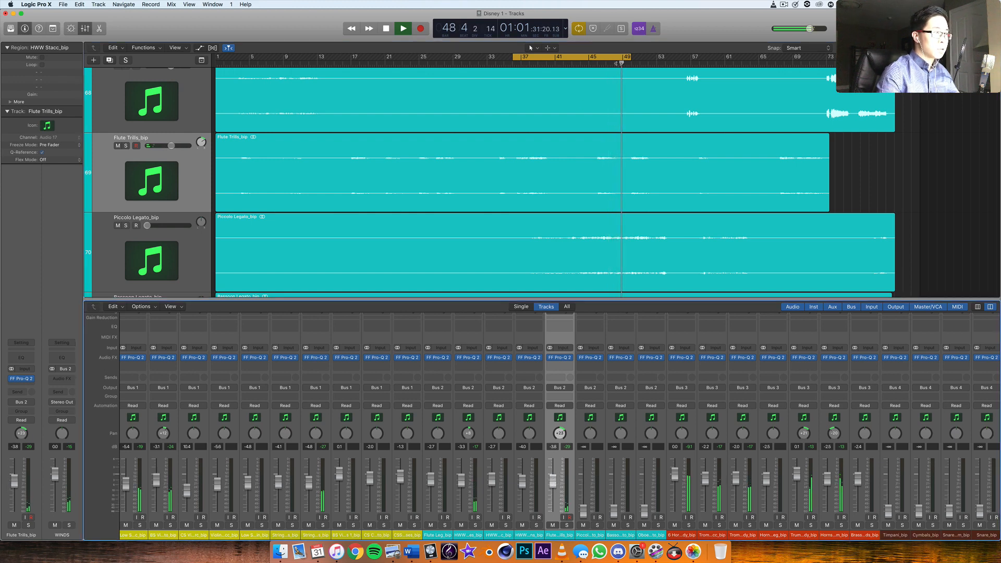
pyautogui.press('space')
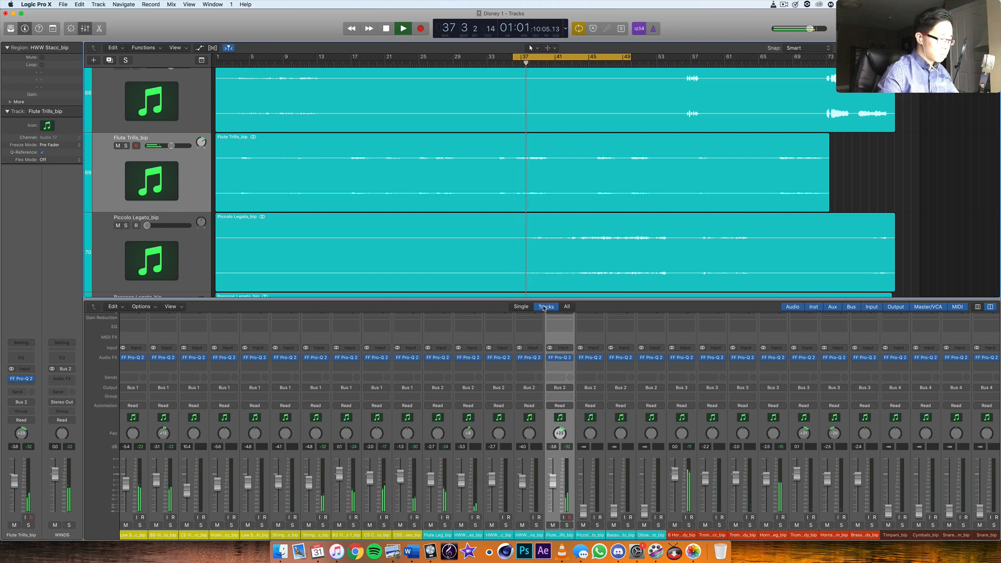
pyautogui.press('space')
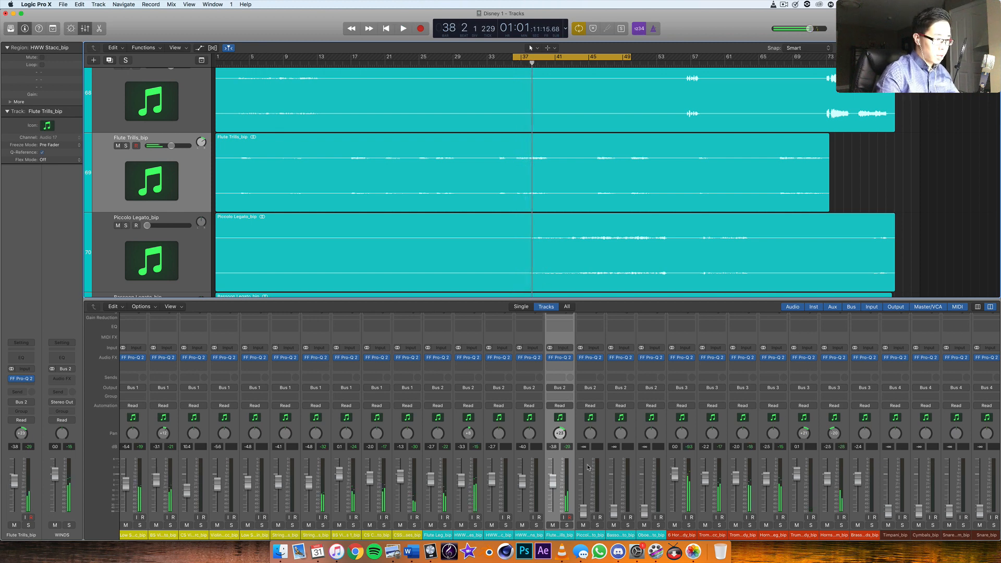
# Raise Piccolo Legato to about -4.9 dB and shorten the loop to start at about bar 38, with the playhead at bar 39.
pyautogui.click(591, 499)
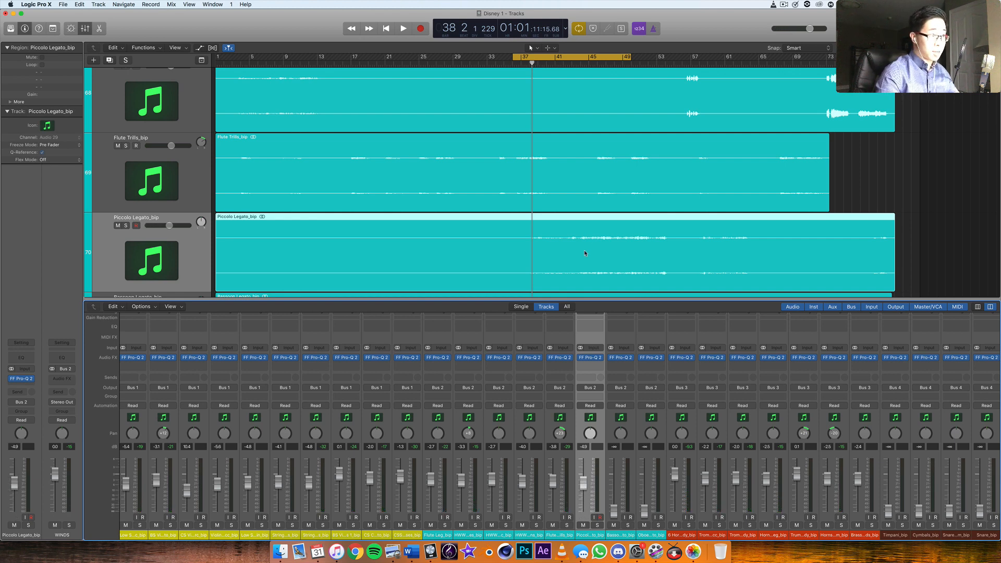
pyautogui.press('space')
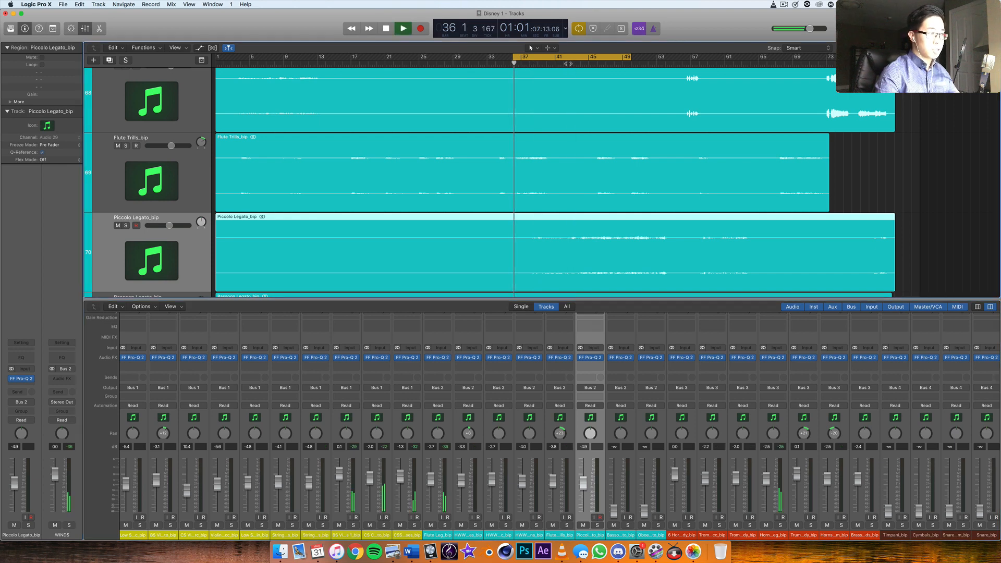
pyautogui.moveTo(521, 58); pyautogui.dragTo(534, 71)
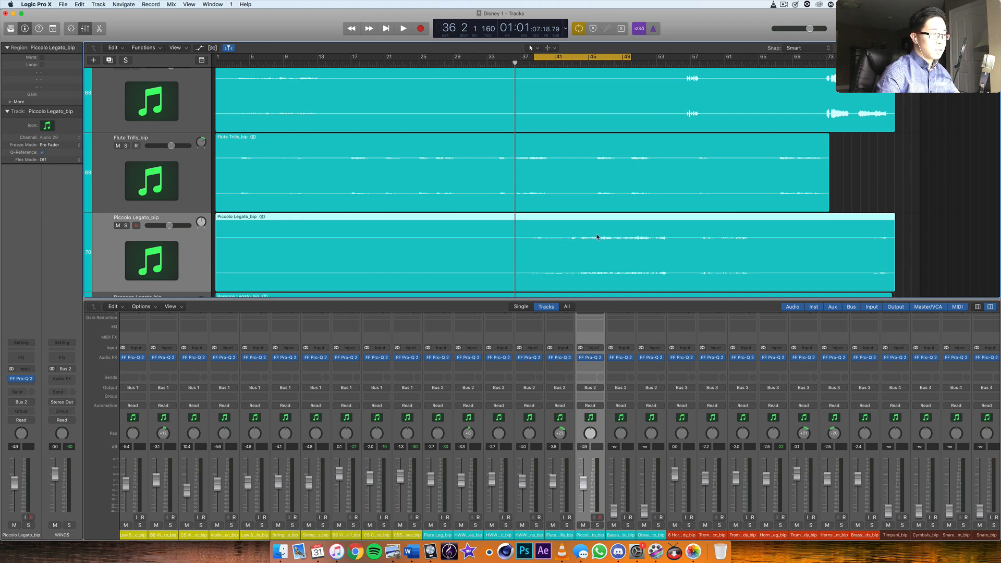
pyautogui.click(539, 65)
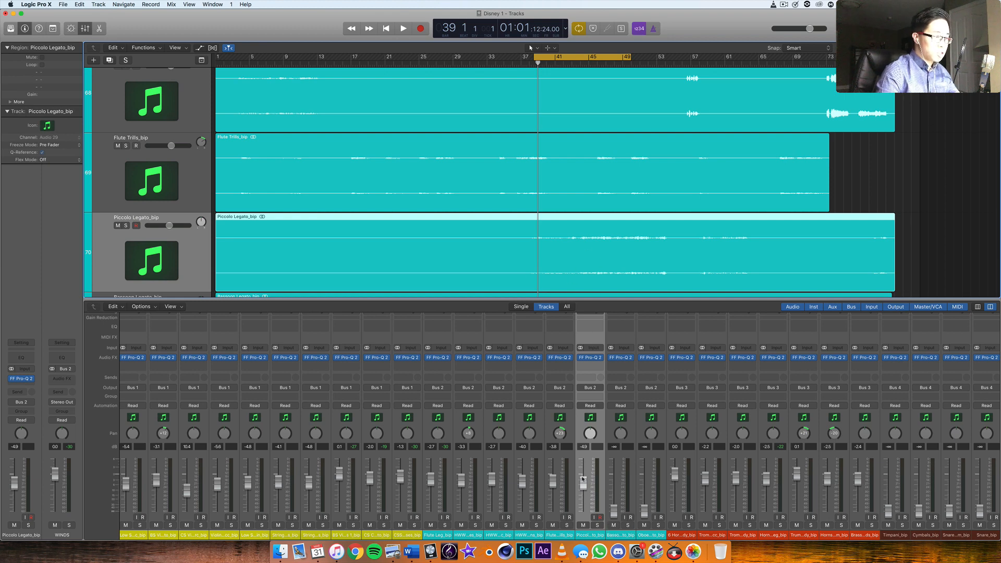
# Compare Piccolo Legato in solo and in the mix, raising it to about -3.6 dB and panning it to about -22.
pyautogui.press('space')
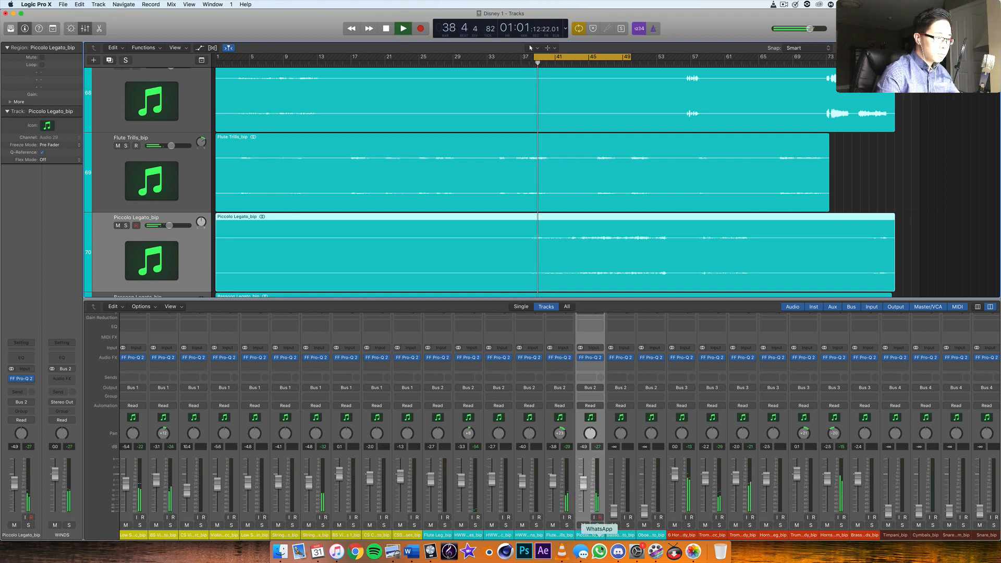
pyautogui.click(598, 525)
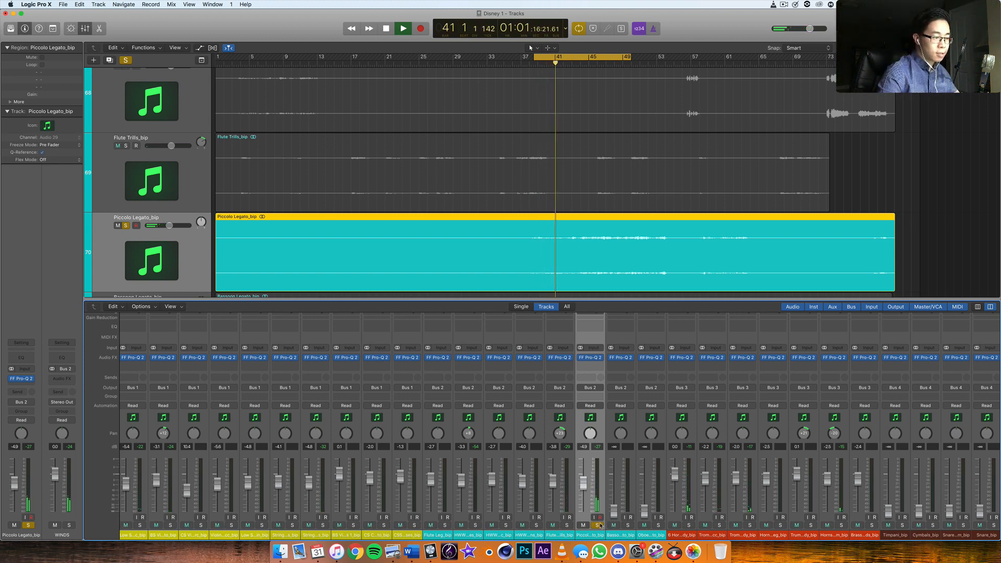
pyautogui.click(598, 525)
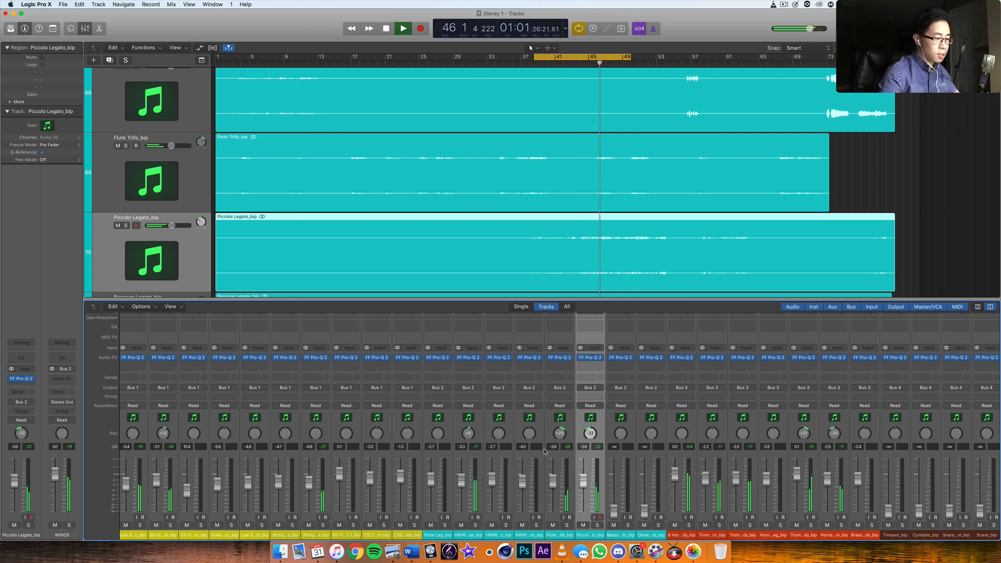
# Bring up Bassoon Legato to about -4.4 dB, listening in the mix with the loop moved to about bars 29 to 40.
pyautogui.press('Down')
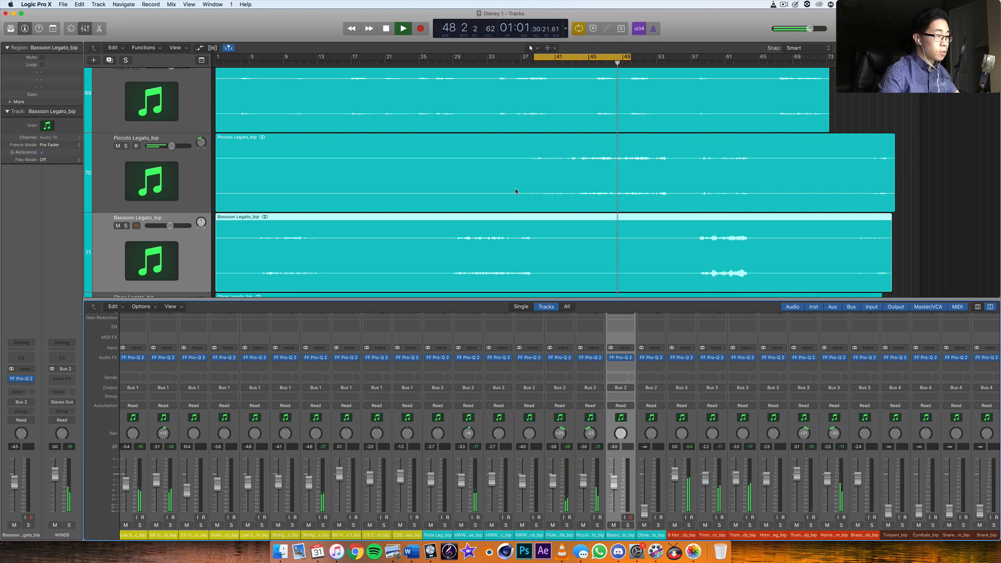
pyautogui.scroll(-2, 515, 190)
pyautogui.scroll(-1, 516, 191)
pyautogui.click(453, 63)
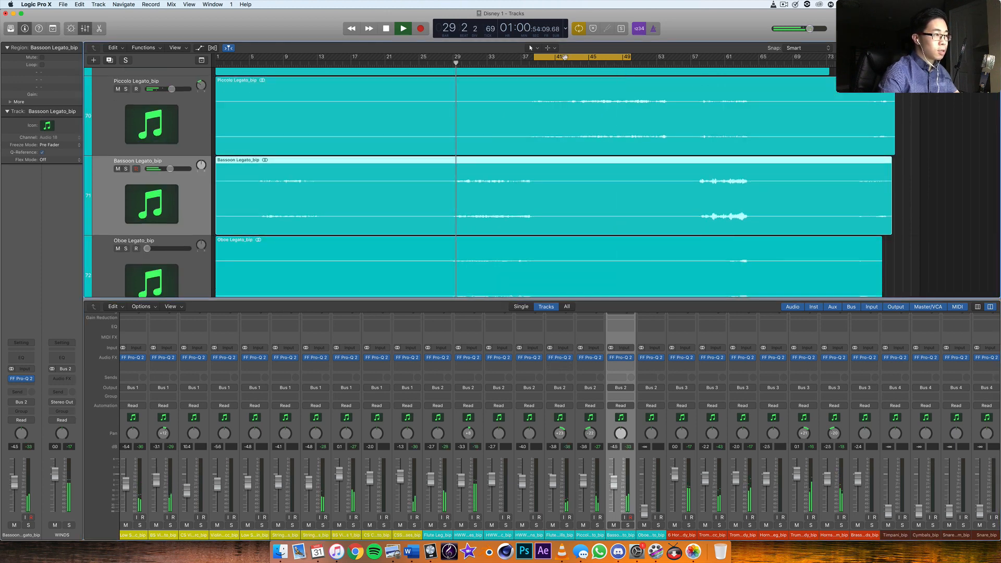
pyautogui.moveTo(559, 57); pyautogui.dragTo(482, 56)
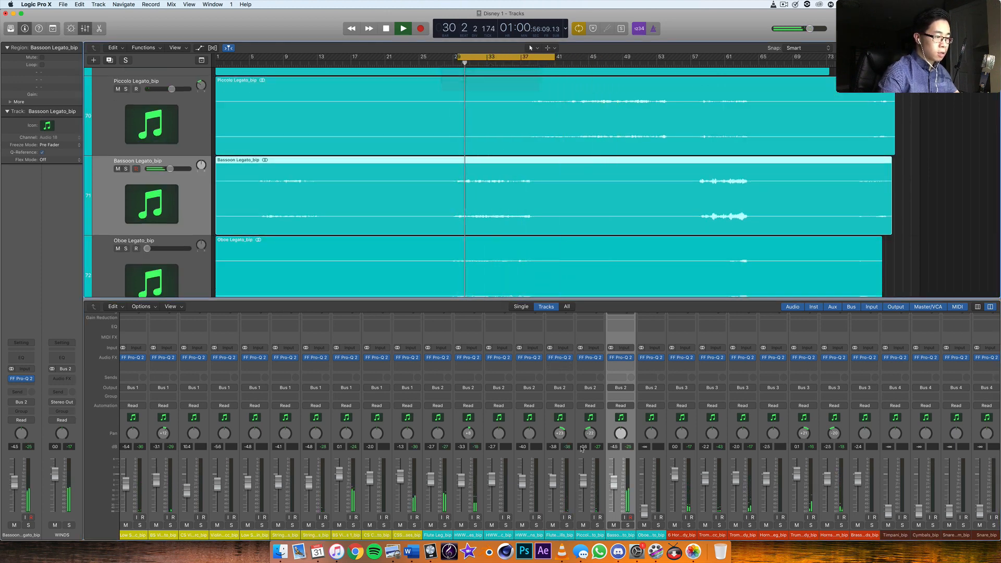
pyautogui.moveTo(614, 481)
pyautogui.mouseDown()
pyautogui.moveTo(615, 463)
pyautogui.moveTo(614, 483)
pyautogui.mouseUp()
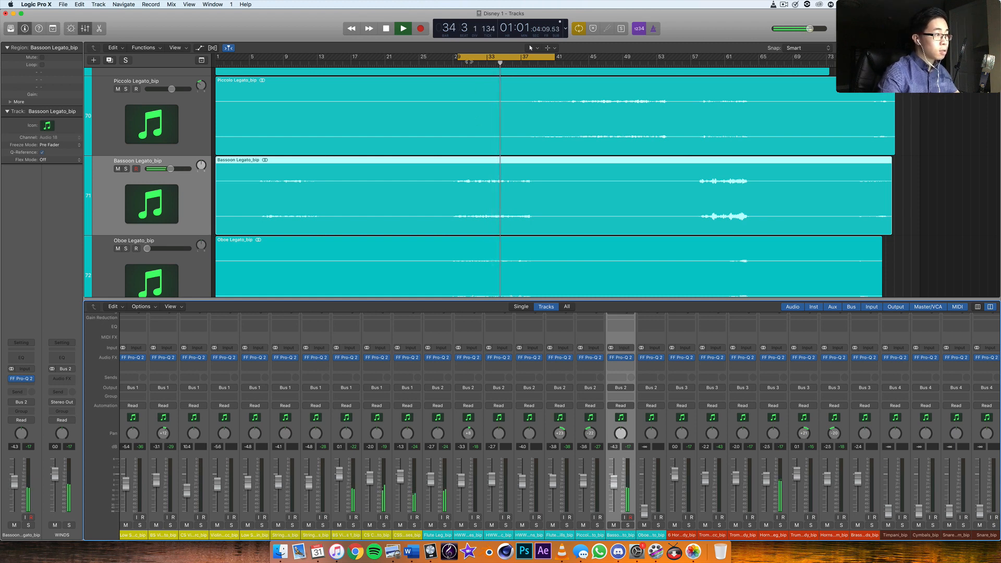
pyautogui.click(468, 62)
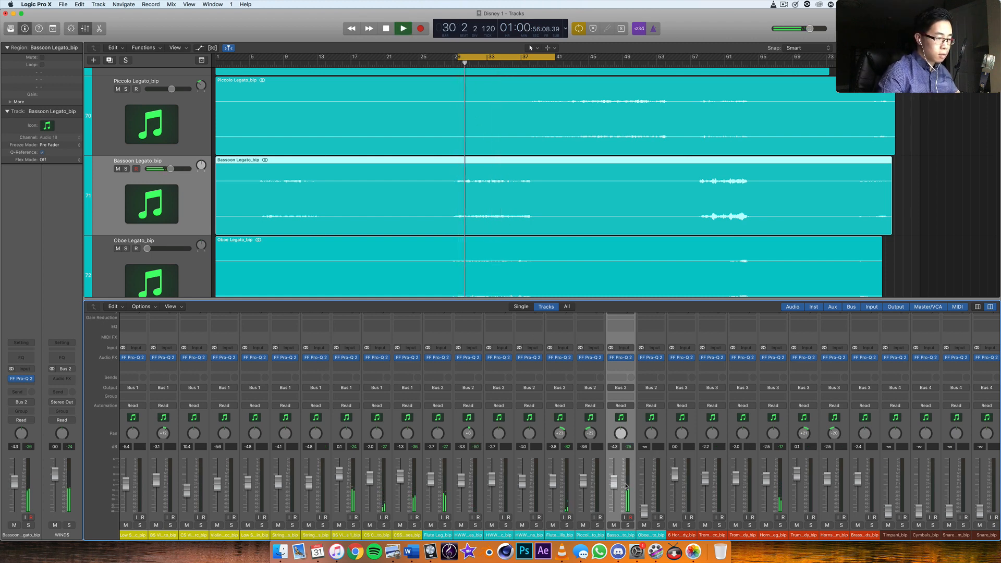
pyautogui.moveTo(615, 482); pyautogui.dragTo(644, 477)
# Raise Oboe Legato to about 0.5 dB, checking it in the mix from the start of the loop.
pyautogui.click(644, 512)
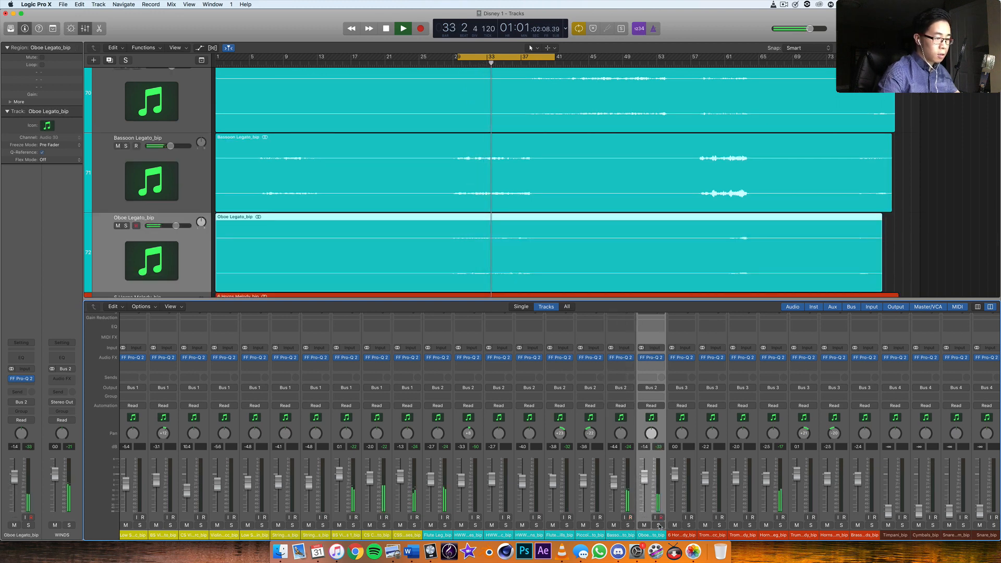
pyautogui.click(658, 526)
pyautogui.press('s')
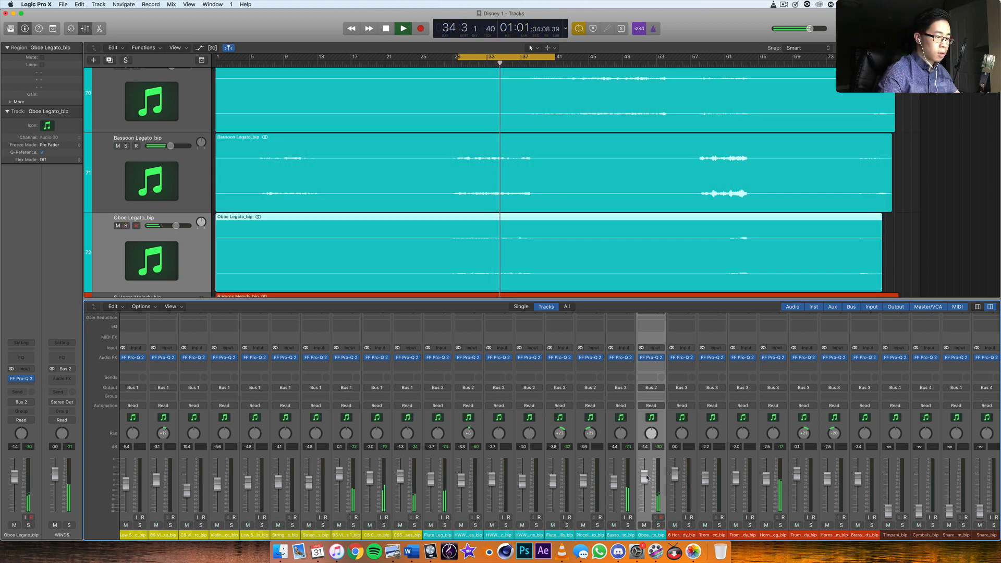
pyautogui.moveTo(644, 474); pyautogui.dragTo(645, 471)
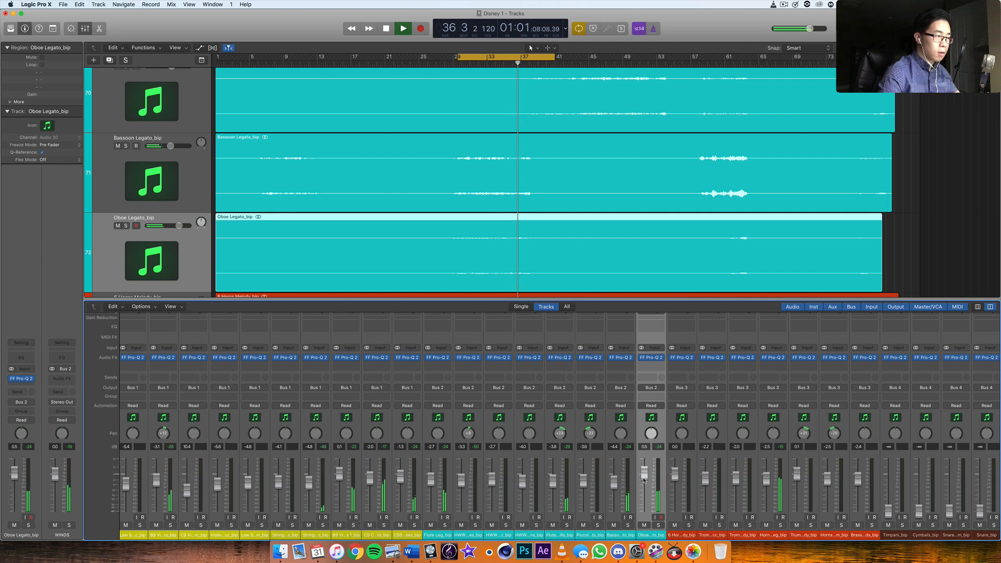
pyautogui.press('space')
pyautogui.press('space')
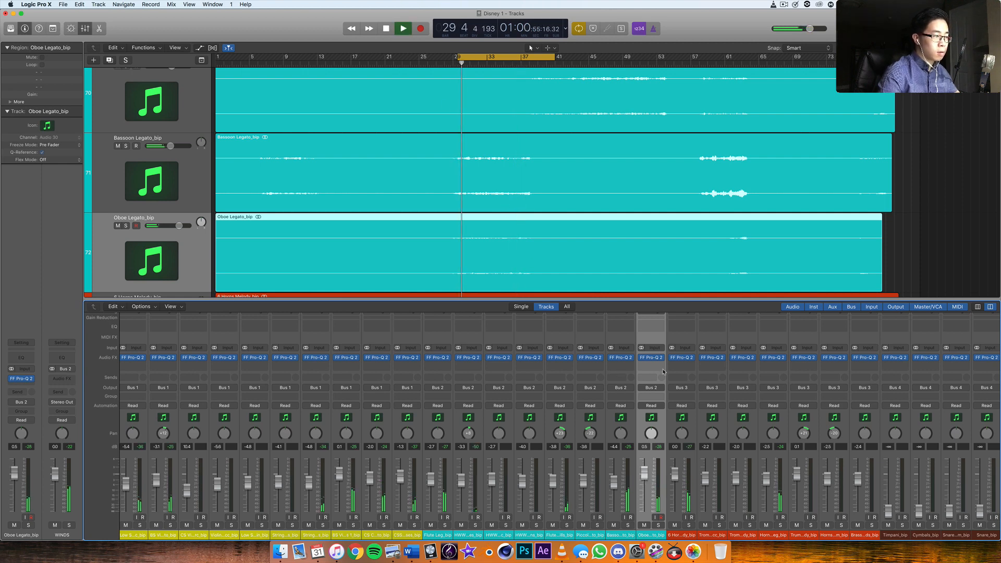
# Copy the Gain plug-in from a string track onto Oboe Legato and lower the oboe fader to about -4.7 dB.
pyautogui.hscroll(-1, 658, 367)
pyautogui.hscroll(-5, 659, 367)
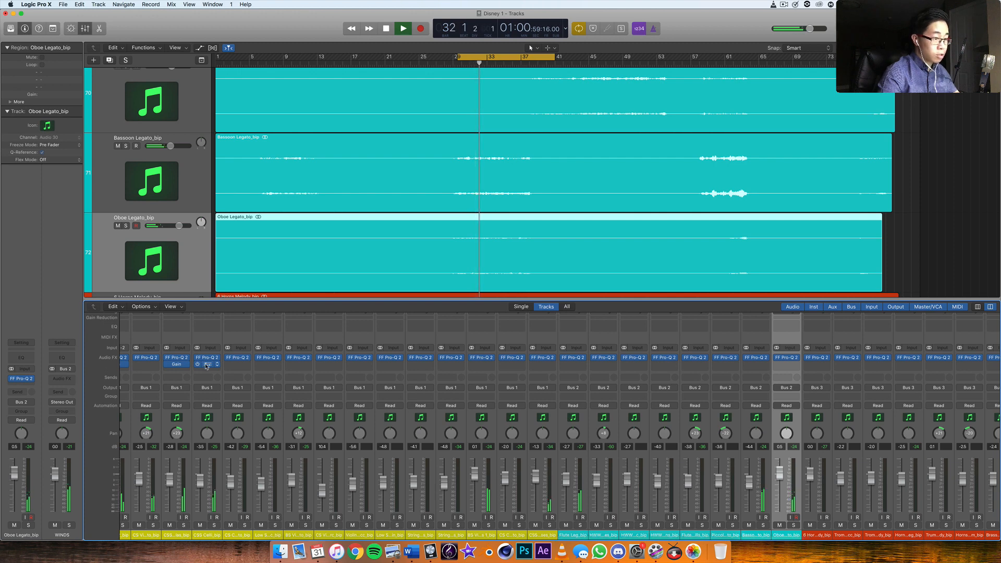
pyautogui.moveTo(213, 364); pyautogui.dragTo(786, 365)
pyautogui.hscroll(14, 713, 401)
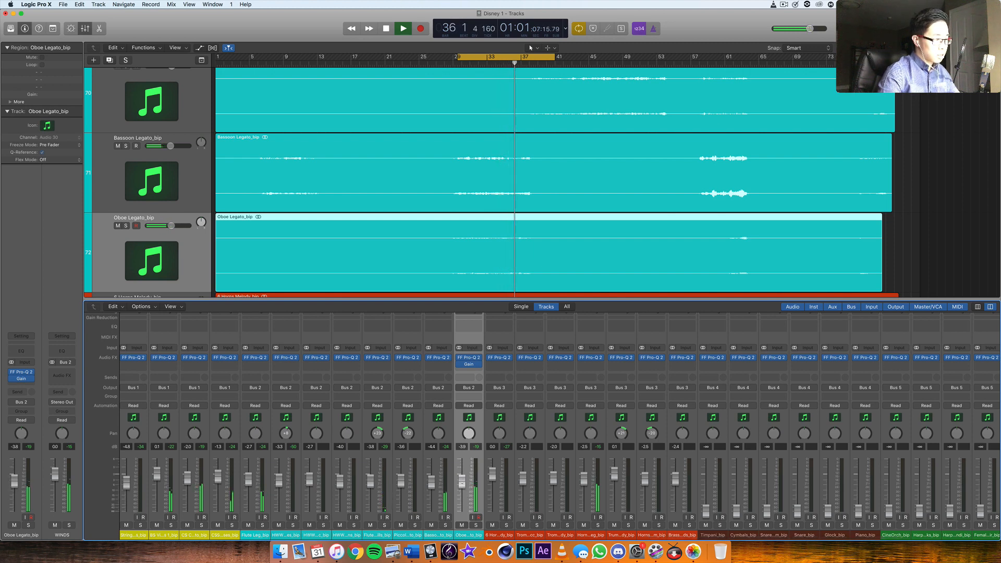
pyautogui.press('space')
pyautogui.press('space')
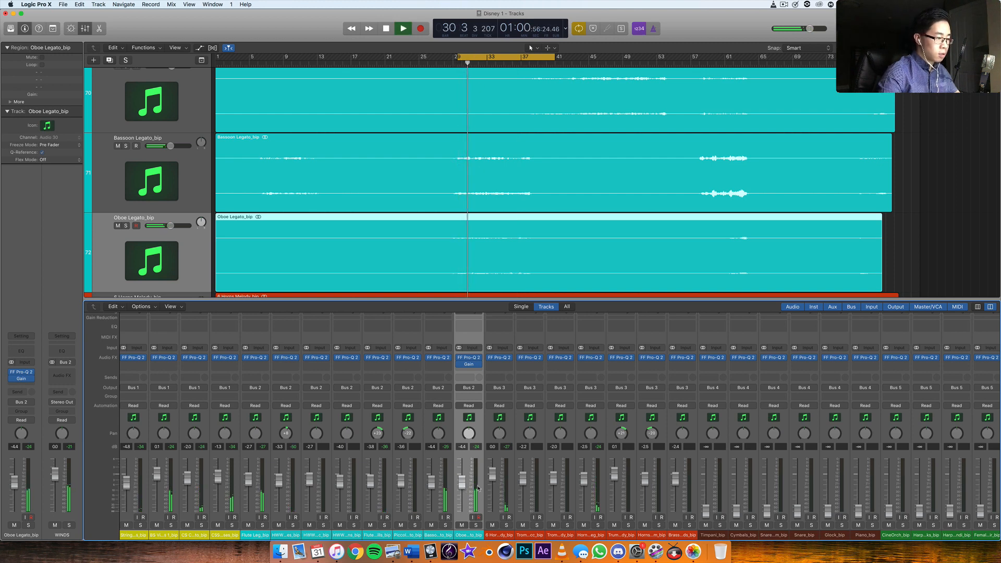
# Select the Timpani track and move the loop to about bars 34 to 45.
pyautogui.hscroll(2, 495, 486)
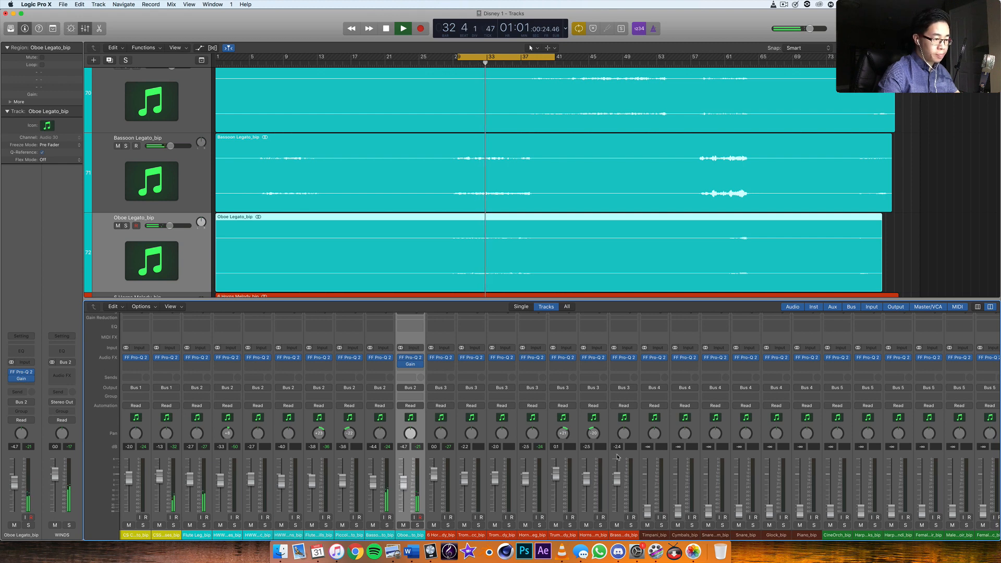
pyautogui.hscroll(6, 617, 457)
pyautogui.click(475, 458)
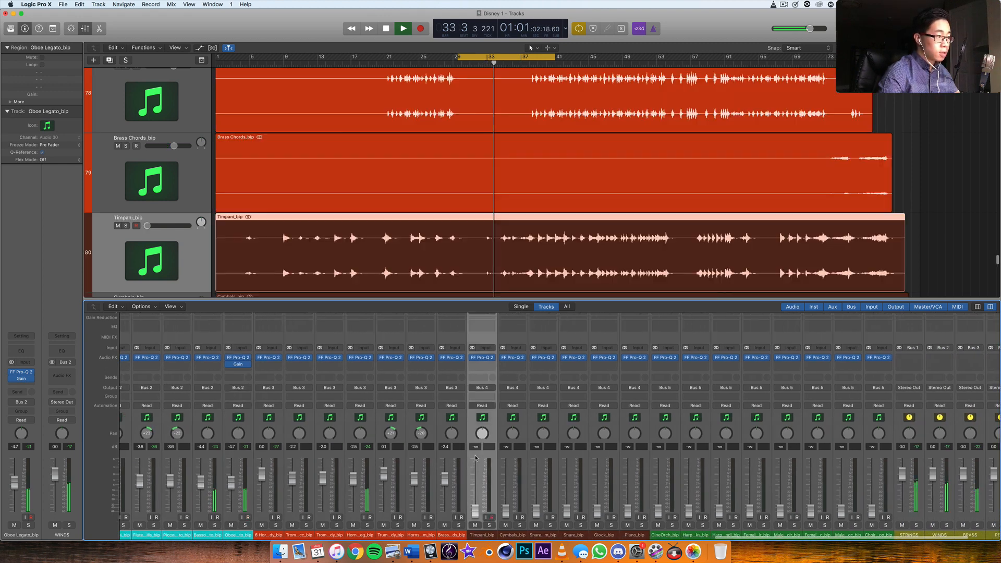
pyautogui.press('space')
pyautogui.scroll(-3, 486, 191)
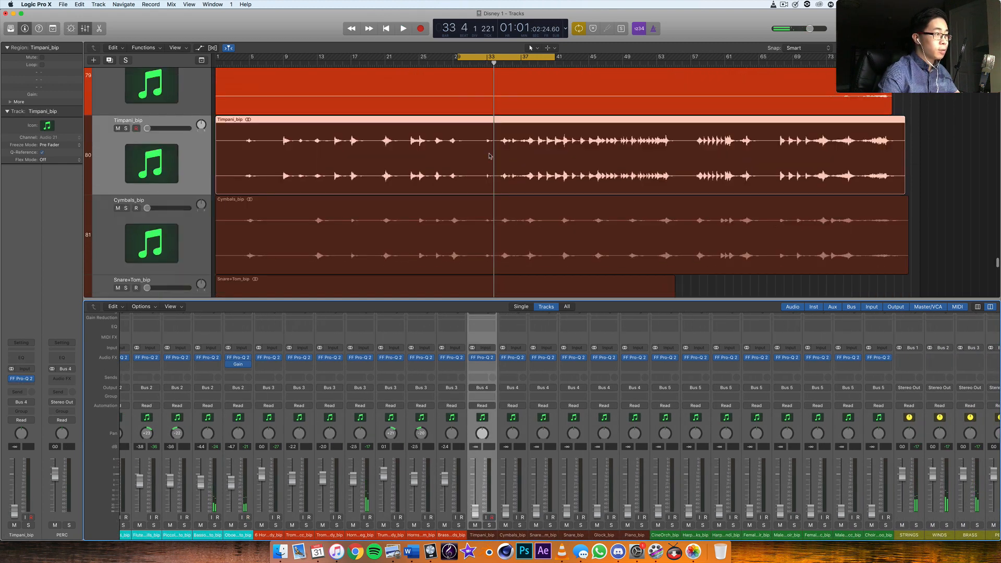
pyautogui.press('space')
pyautogui.moveTo(483, 58); pyautogui.dragTo(526, 208)
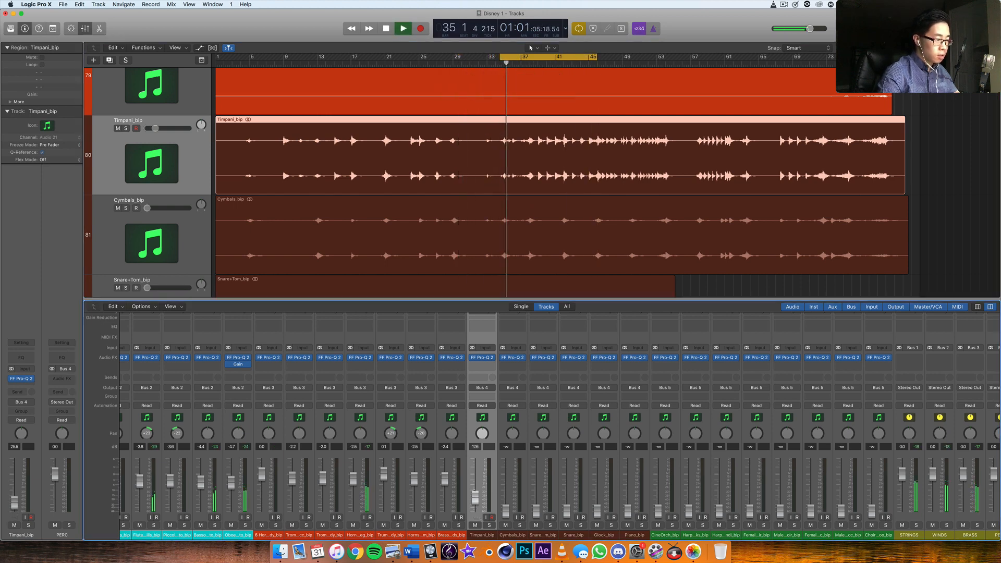
# Bring up Timpani to about -4.9 dB in the mix, rechecking the level from bar 38.
pyautogui.moveTo(475, 509); pyautogui.dragTo(477, 485)
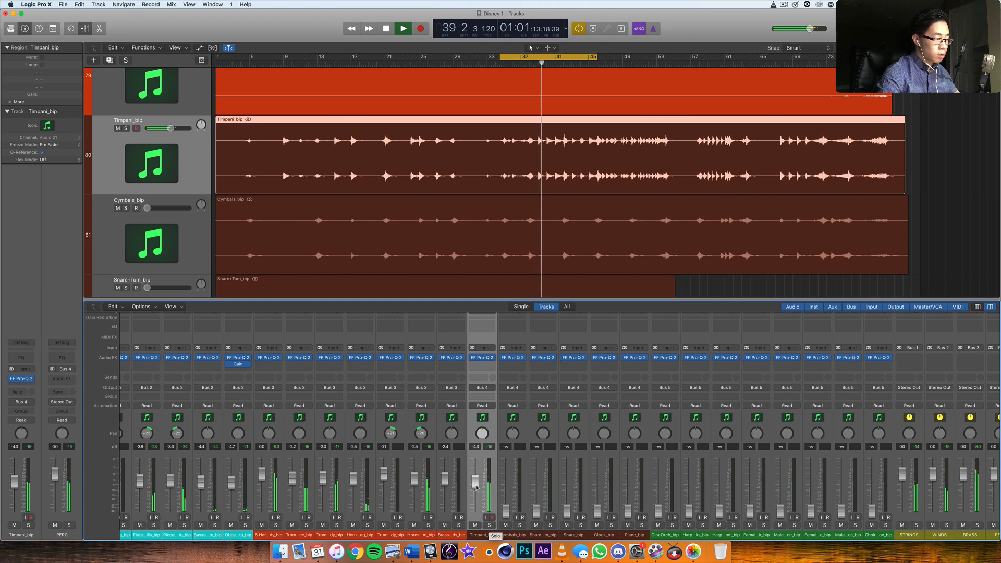
pyautogui.moveTo(474, 484); pyautogui.dragTo(475, 486)
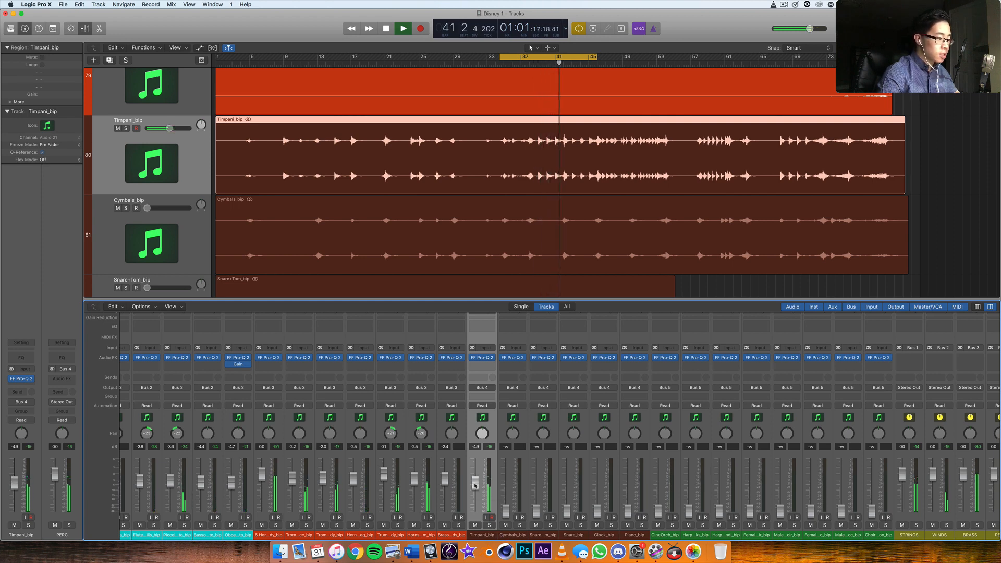
pyautogui.press('space')
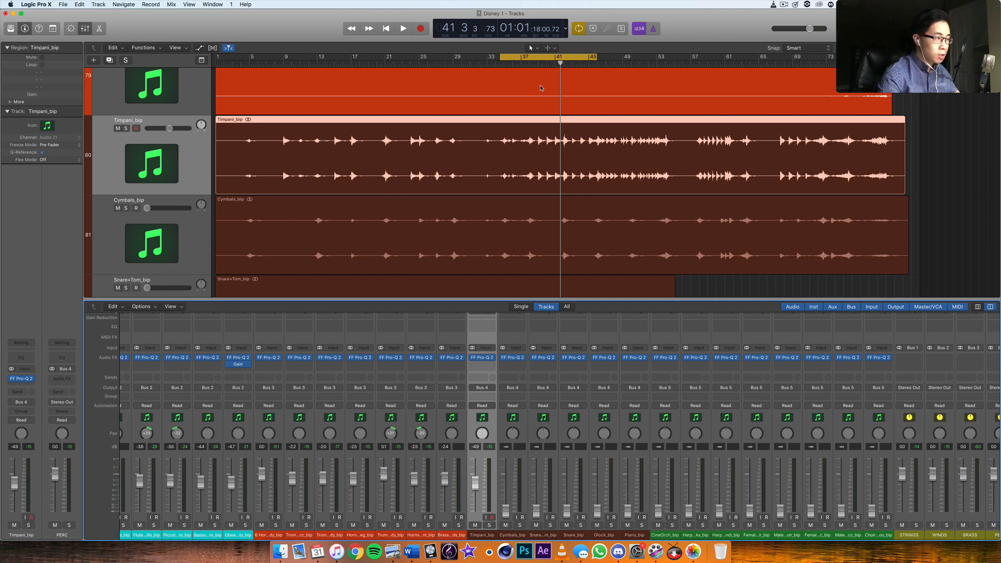
pyautogui.click(530, 65)
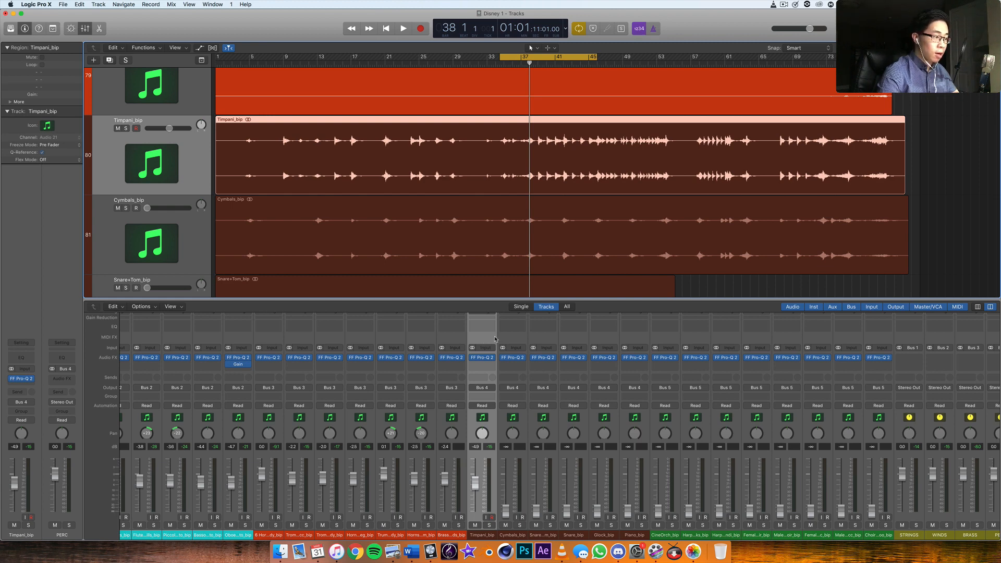
pyautogui.press('space')
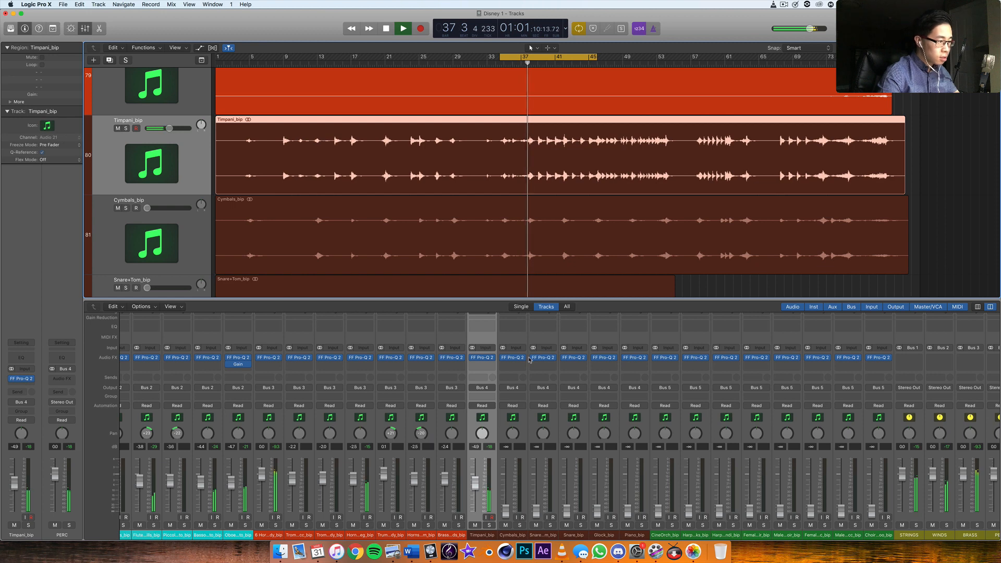
pyautogui.moveTo(475, 489); pyautogui.dragTo(474, 485)
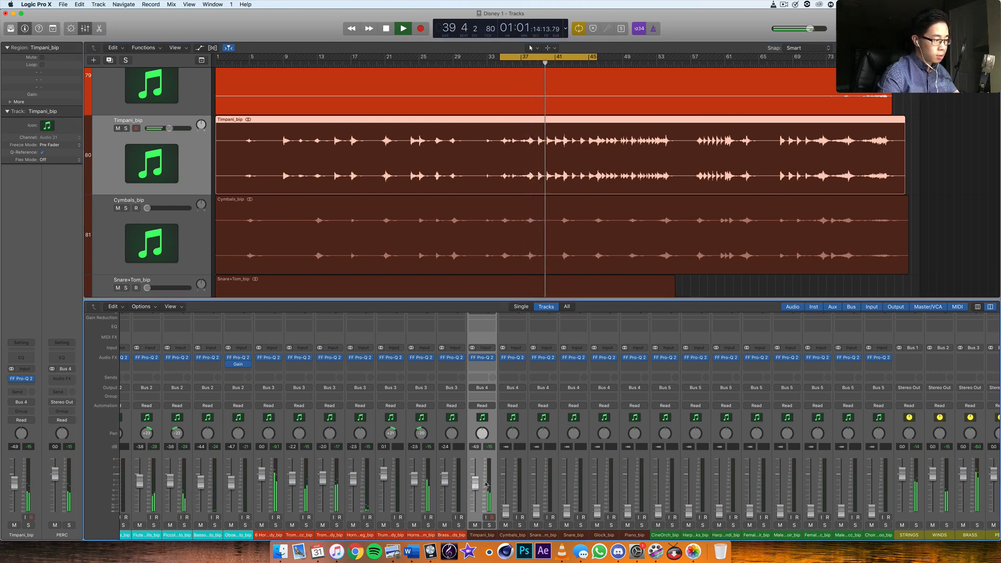
pyautogui.press('space')
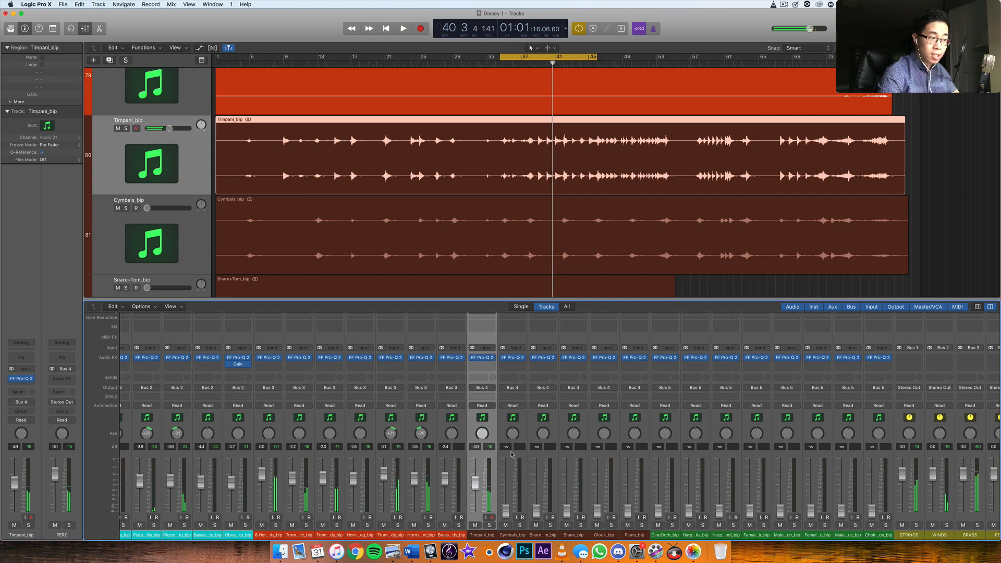
# Bring up the Cymbals track to about -3.3 dB while the mix loops, rechecking the level from the loop start.
pyautogui.click(509, 514)
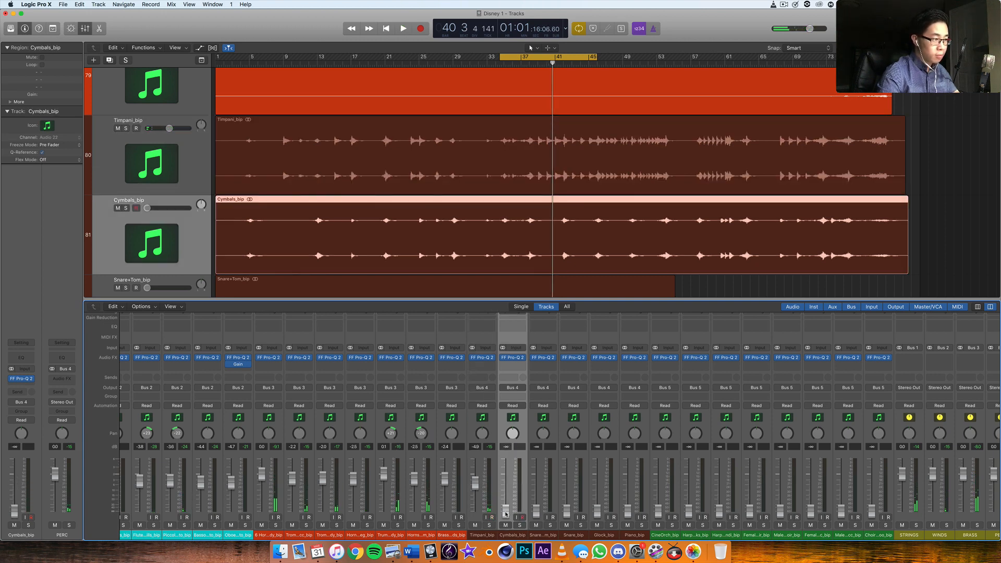
pyautogui.press('space')
pyautogui.moveTo(505, 514); pyautogui.dragTo(506, 483)
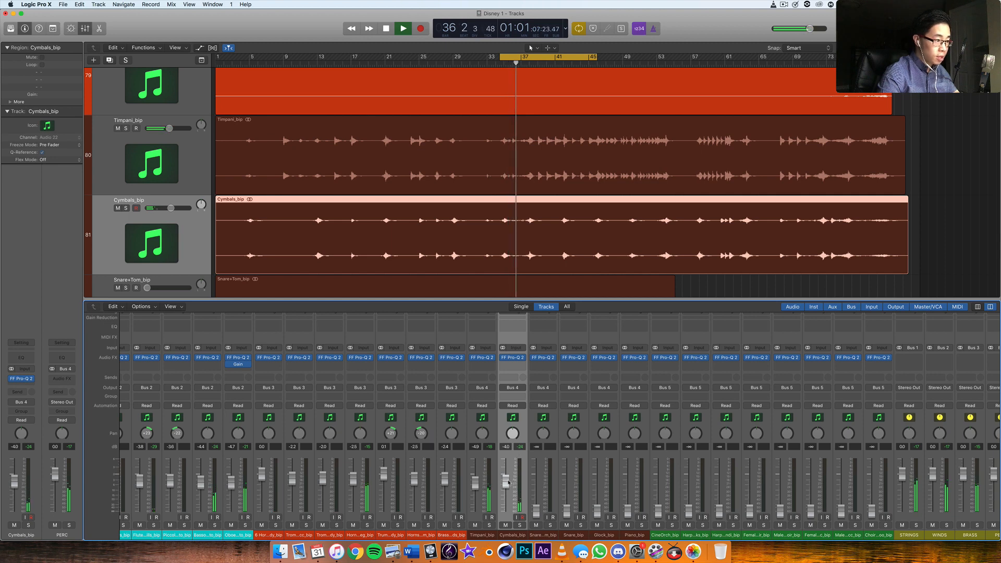
pyautogui.moveTo(507, 483); pyautogui.dragTo(507, 487)
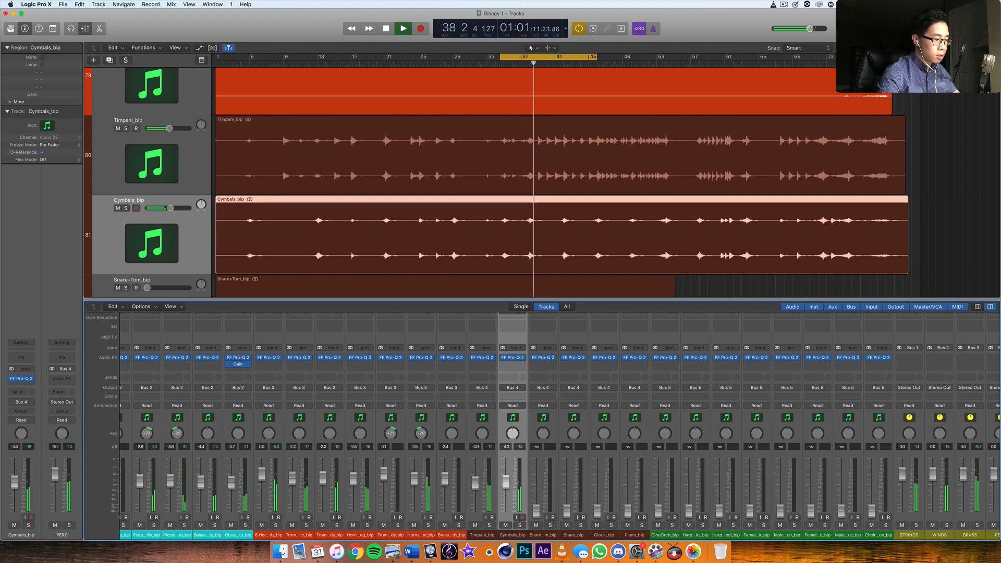
pyautogui.moveTo(507, 482); pyautogui.dragTo(507, 480)
pyautogui.press('space')
pyautogui.press('space')
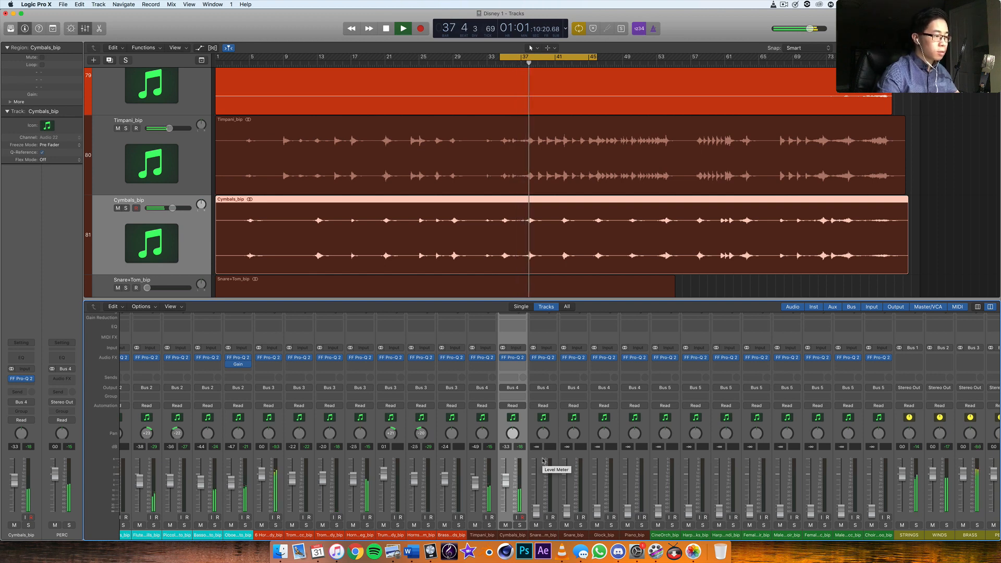
pyautogui.press('space')
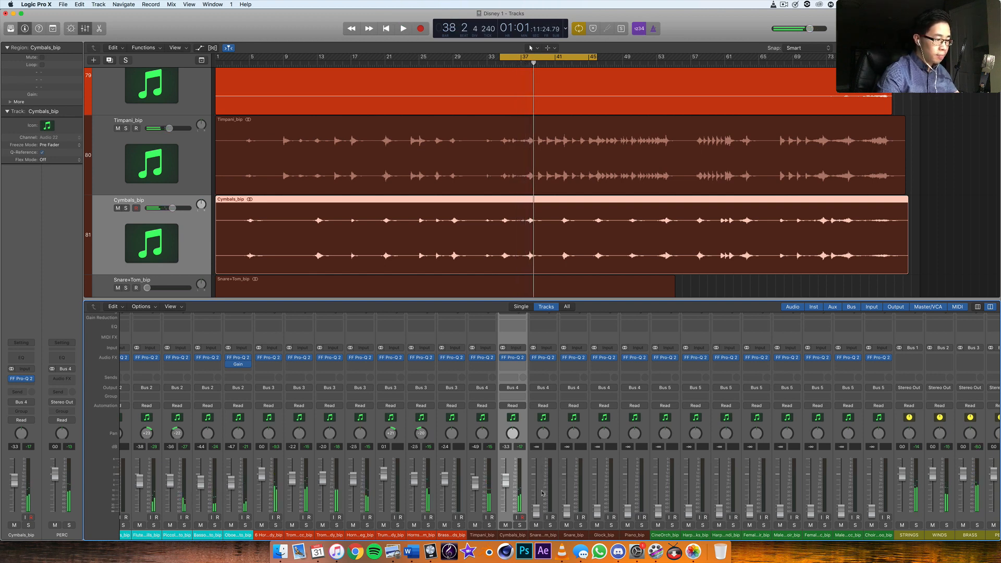
# Select the Snare+Tom track and move the loop to about bars 38 to 49.
pyautogui.click(542, 493)
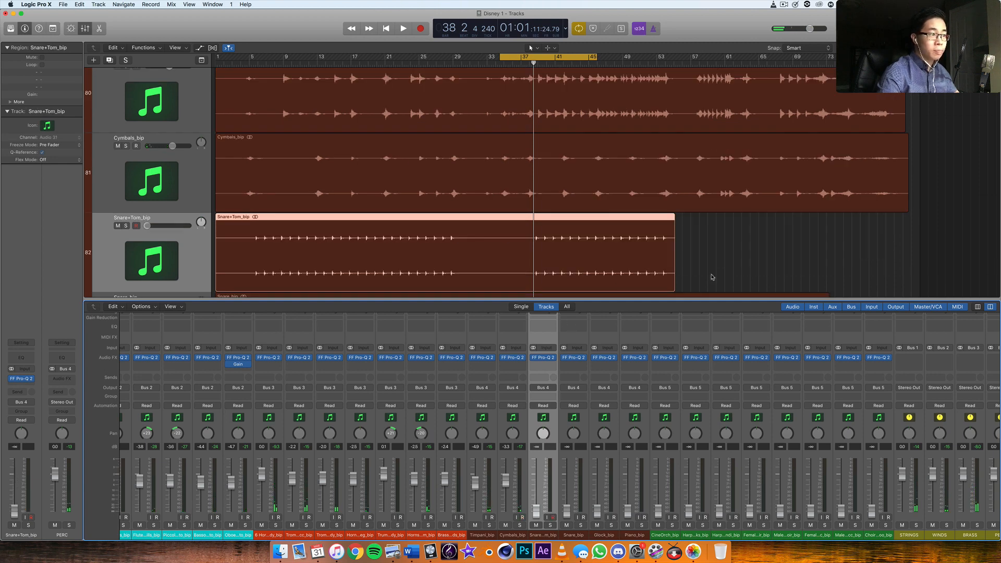
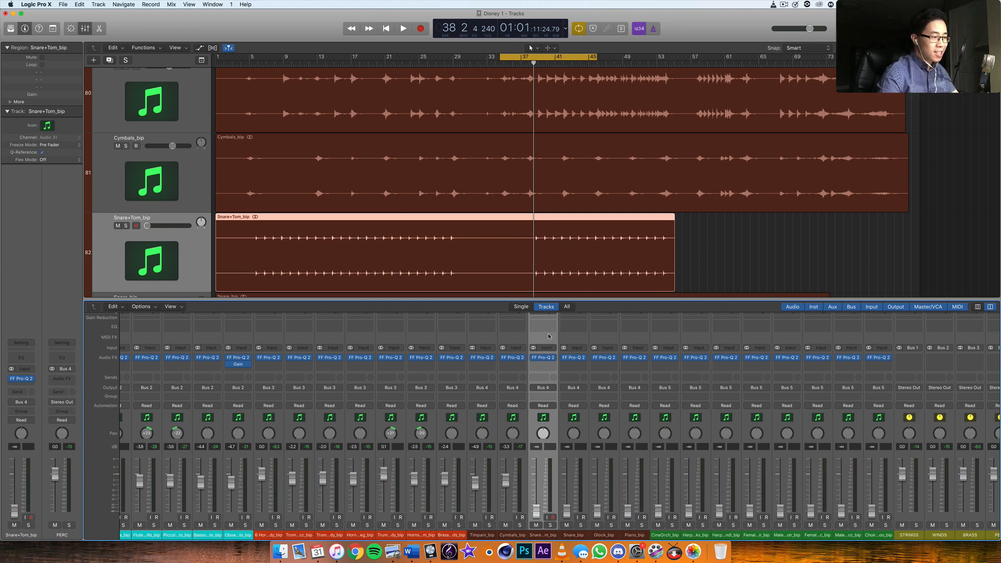
pyautogui.hscroll(5, 553, 395)
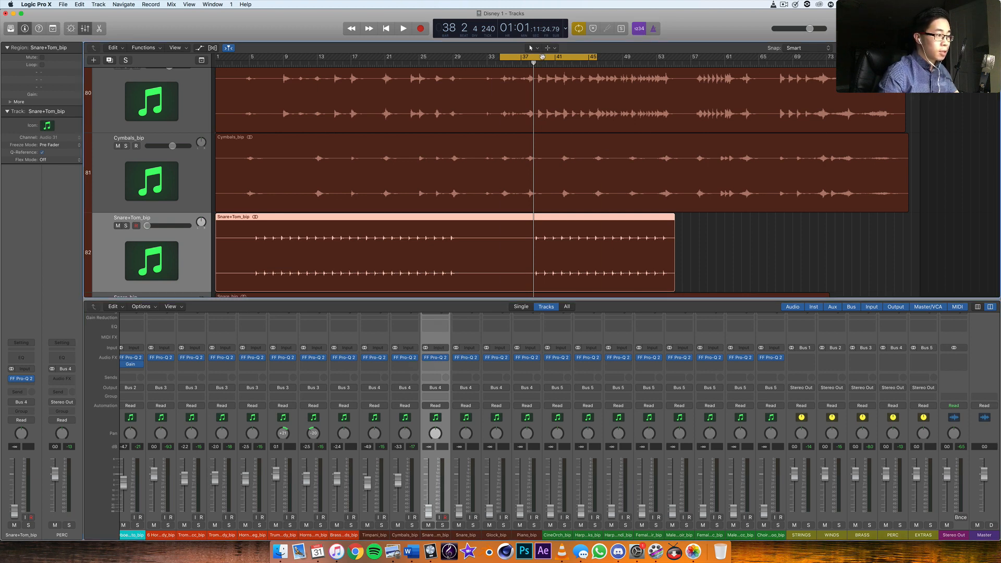
pyautogui.moveTo(538, 56); pyautogui.dragTo(571, 56)
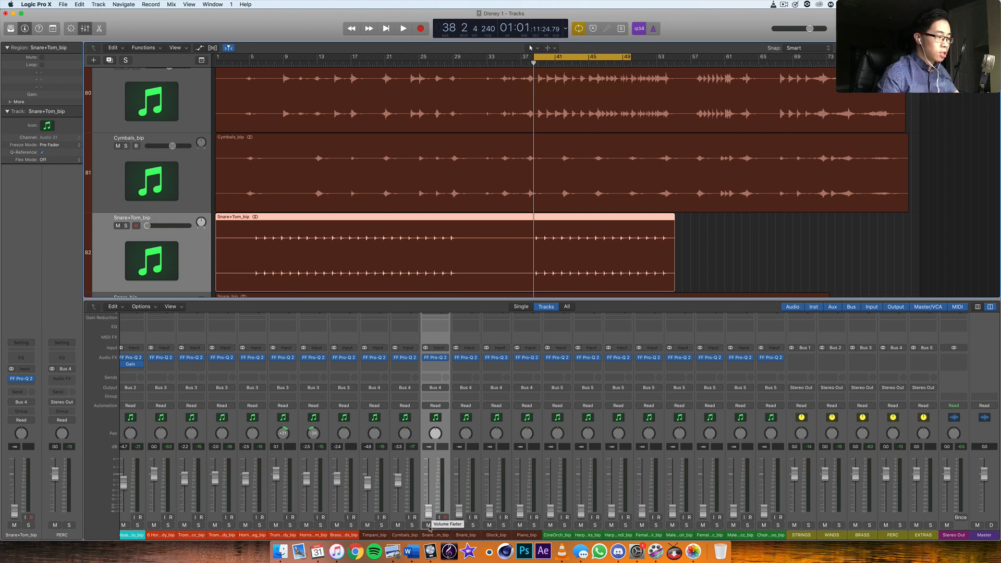
# Bring up Snare+Tom in solo, compare louder levels in the full mix, and settle it at about -2.4 dB.
pyautogui.click(444, 525)
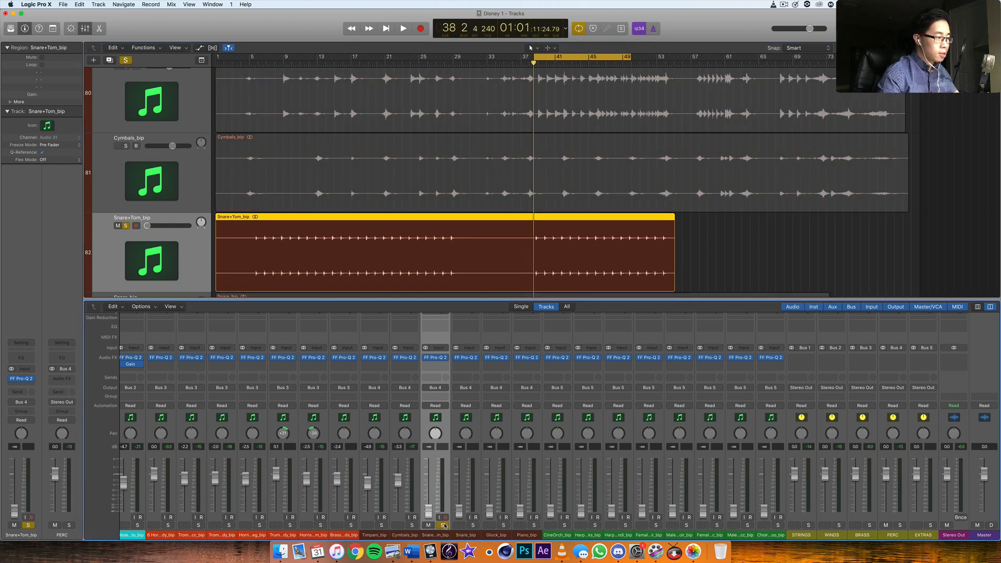
pyautogui.press('space')
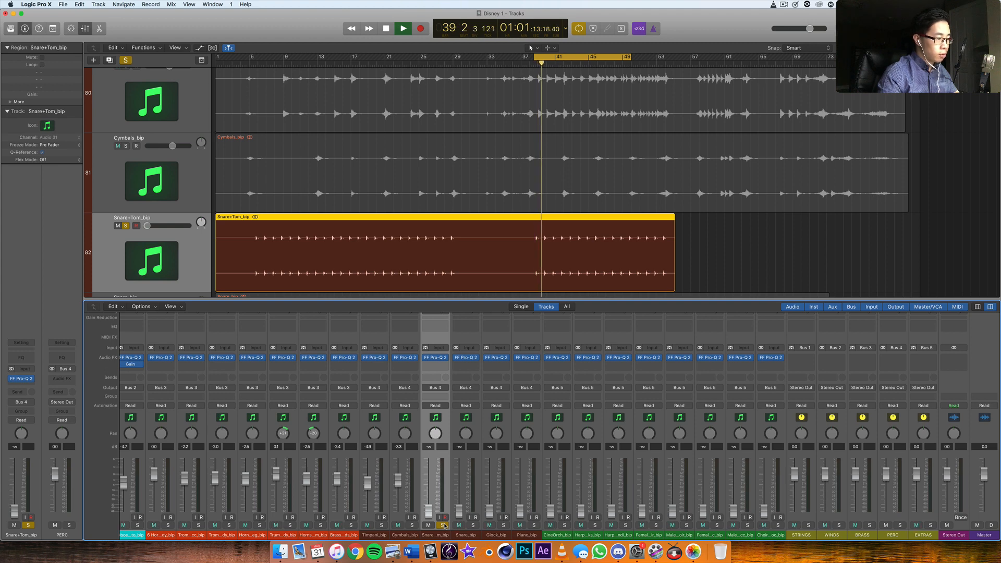
pyautogui.moveTo(428, 510); pyautogui.dragTo(431, 479)
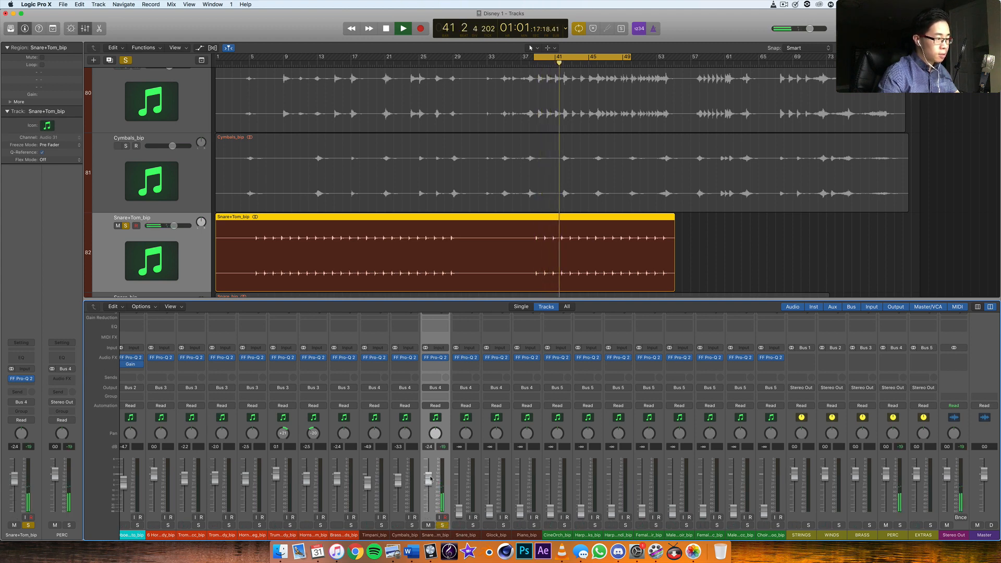
pyautogui.click(443, 525)
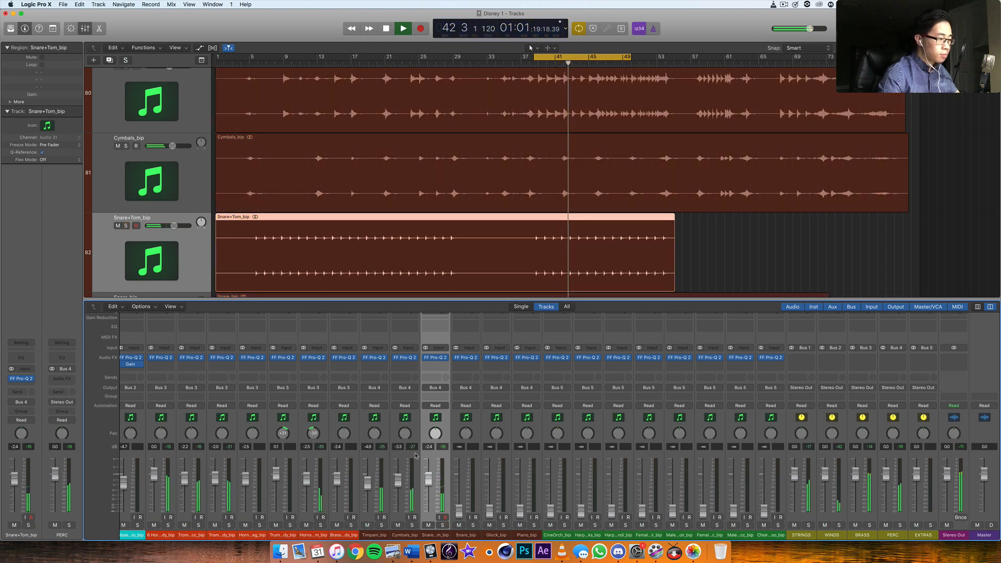
pyautogui.moveTo(428, 479); pyautogui.dragTo(428, 470)
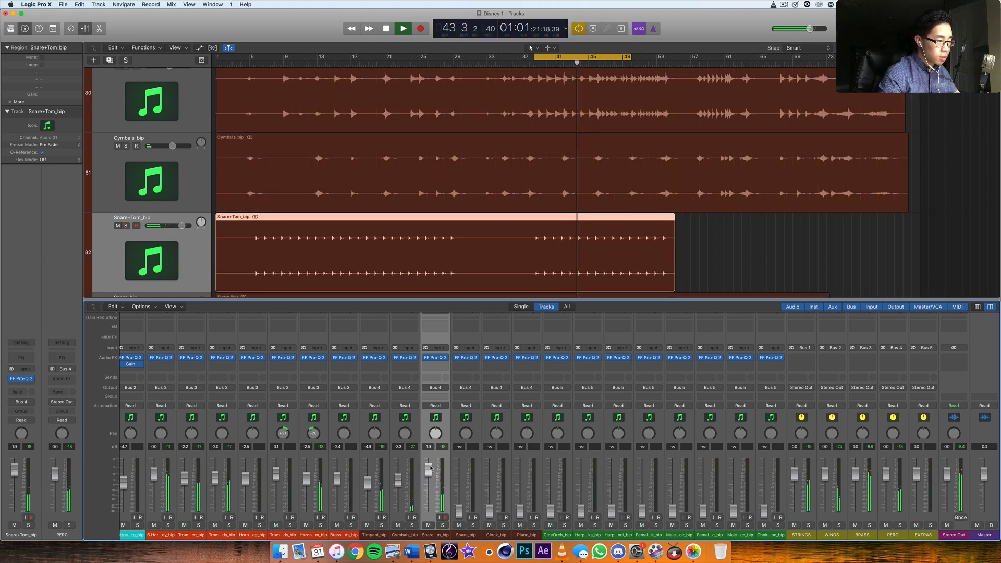
pyautogui.hscroll(-3, 446, 475)
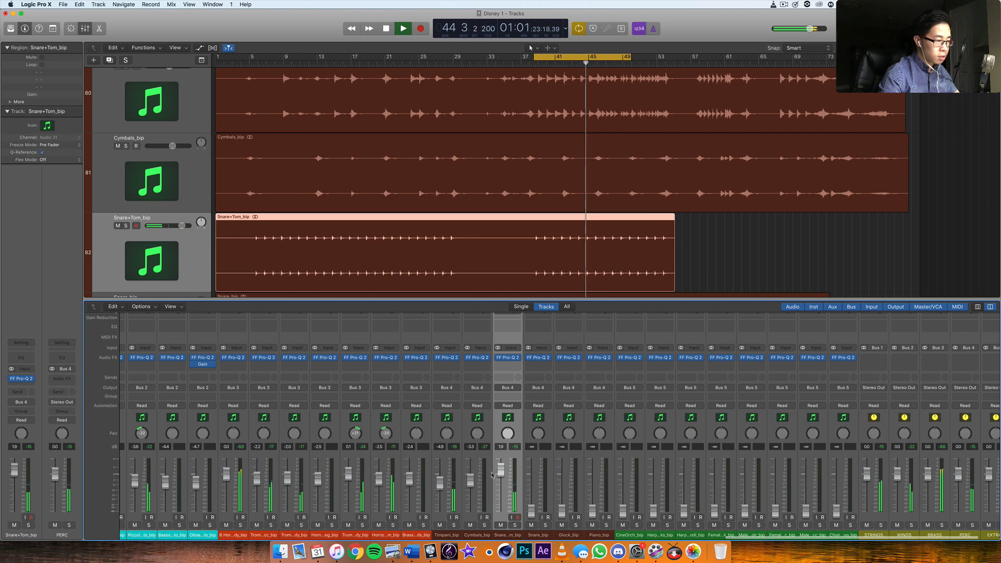
pyautogui.moveTo(502, 470); pyautogui.dragTo(501, 479)
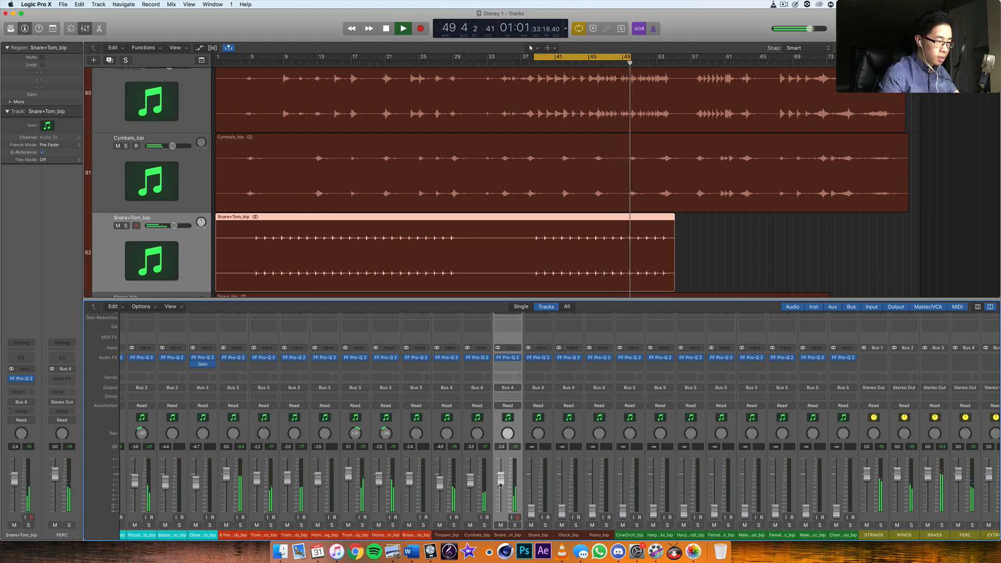
# Bring up Snare to about -4.0 dB and Glock to about -5.0 dB in the mix.
pyautogui.moveTo(531, 513); pyautogui.dragTo(532, 480)
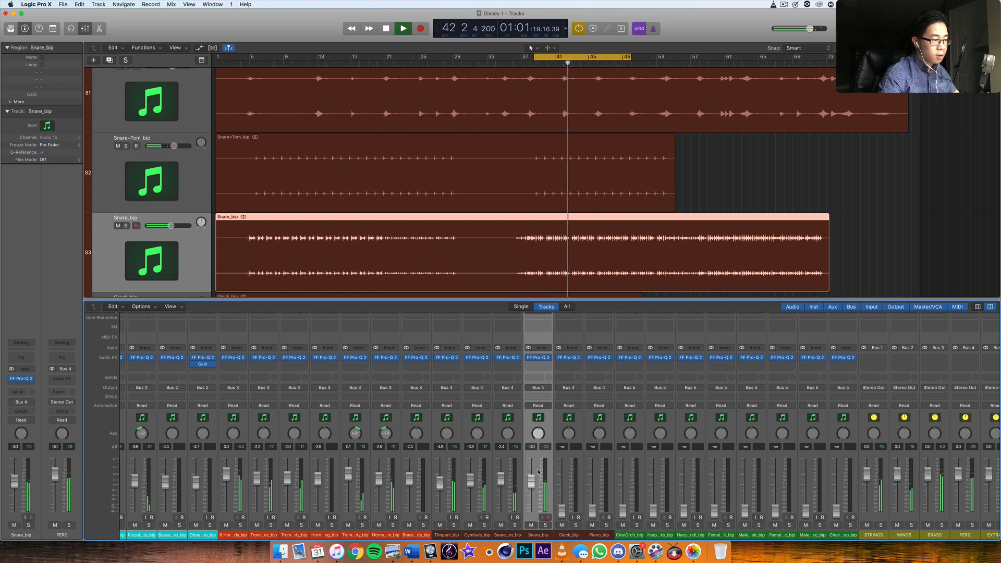
pyautogui.hscroll(3, 536, 461)
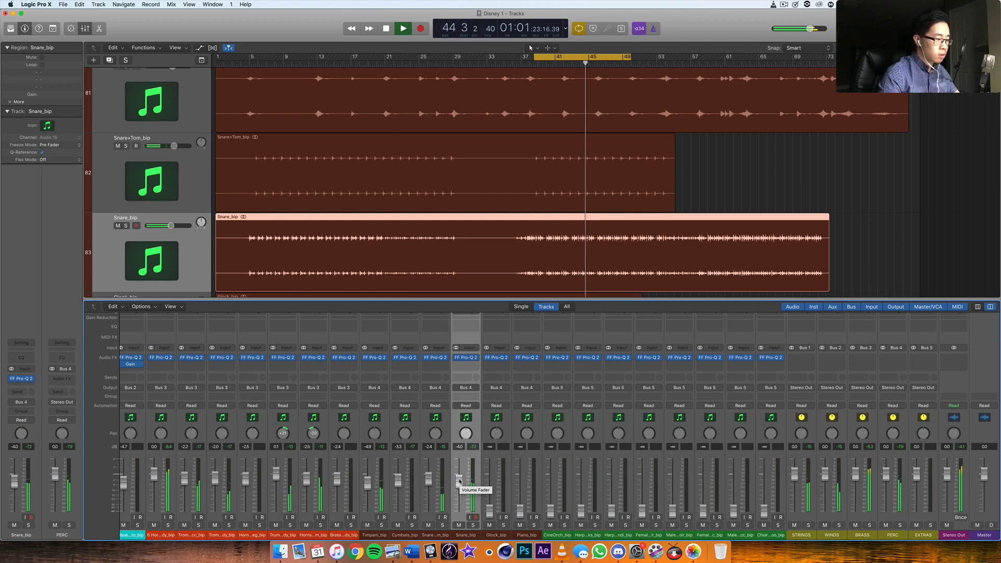
pyautogui.click(496, 509)
pyautogui.moveTo(497, 508); pyautogui.dragTo(525, 508)
# Bring up Piano to about -7.0 dB, checking it briefly in solo and back in the full mix.
pyautogui.click(525, 507)
pyautogui.click(533, 526)
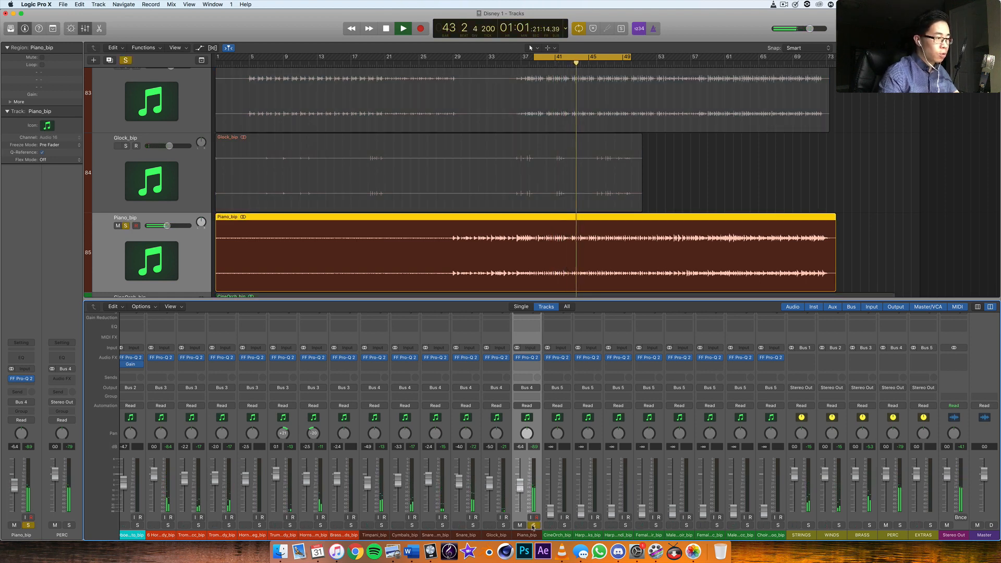
pyautogui.click(533, 526)
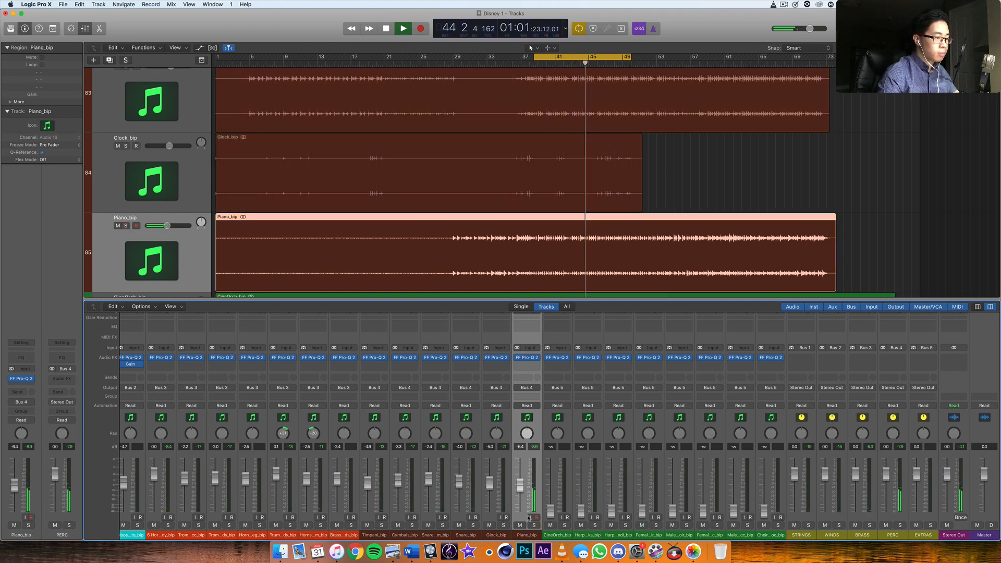
pyautogui.moveTo(521, 486); pyautogui.dragTo(520, 488)
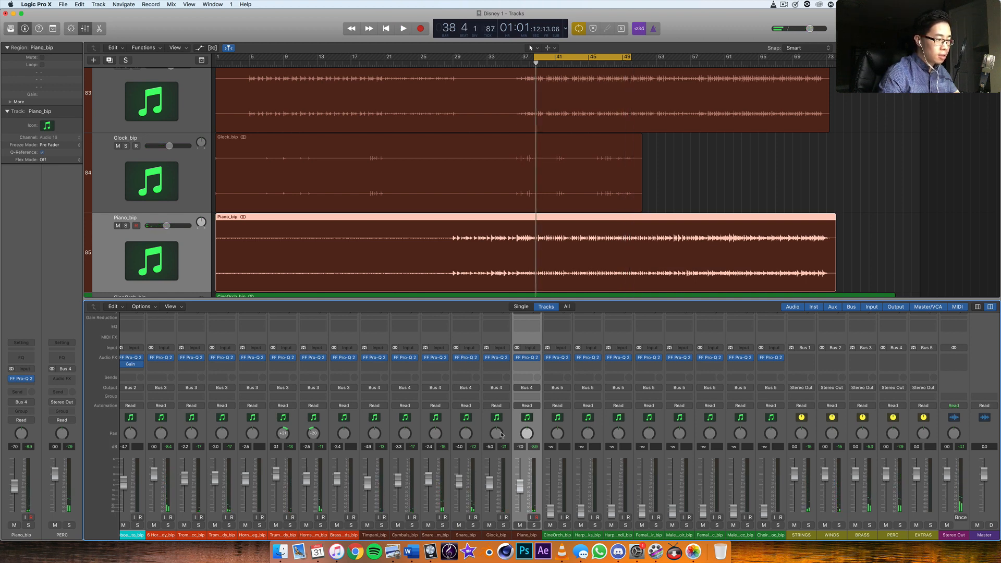
# Pan Glock slightly left and lower its fader to about -5.3 dB while the mix plays.
pyautogui.press('space')
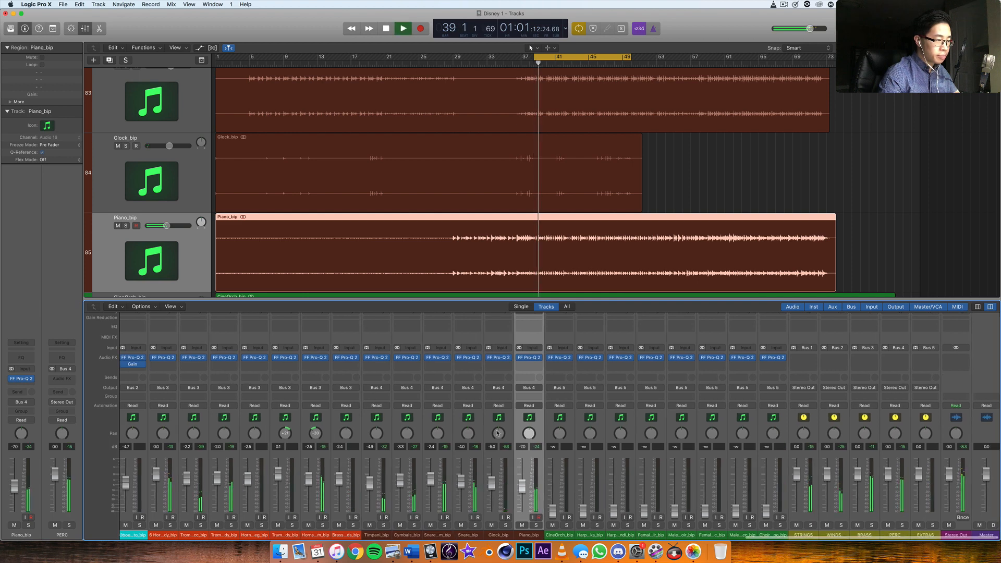
pyautogui.moveTo(499, 434); pyautogui.dragTo(495, 440)
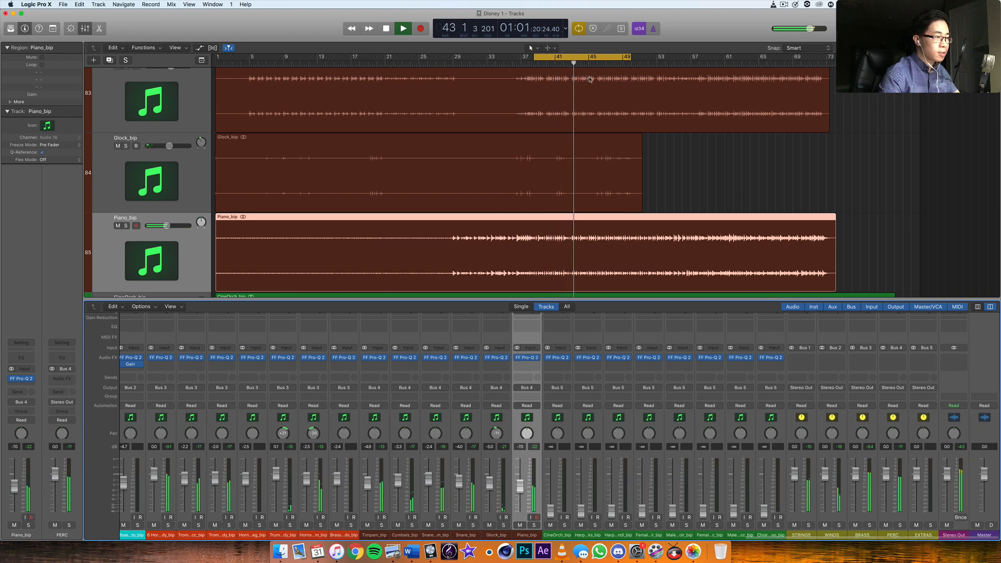
pyautogui.moveTo(496, 434); pyautogui.dragTo(496, 436)
pyautogui.moveTo(485, 486); pyautogui.dragTo(493, 485)
pyautogui.press('space')
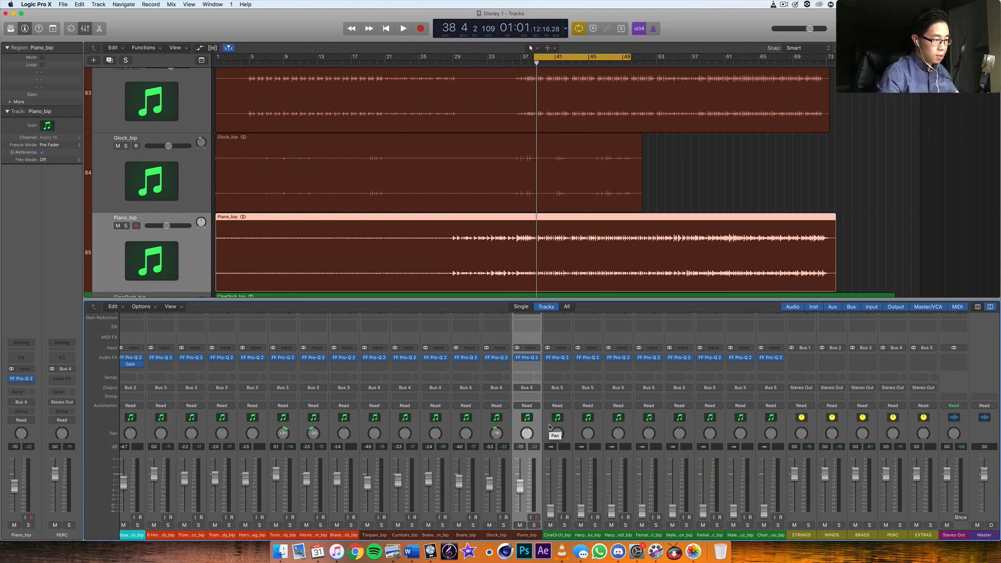
# Raise CineOrch to about -5.7 dB and move the loop to about bars 29 to 38, where it plays.
pyautogui.click(550, 426)
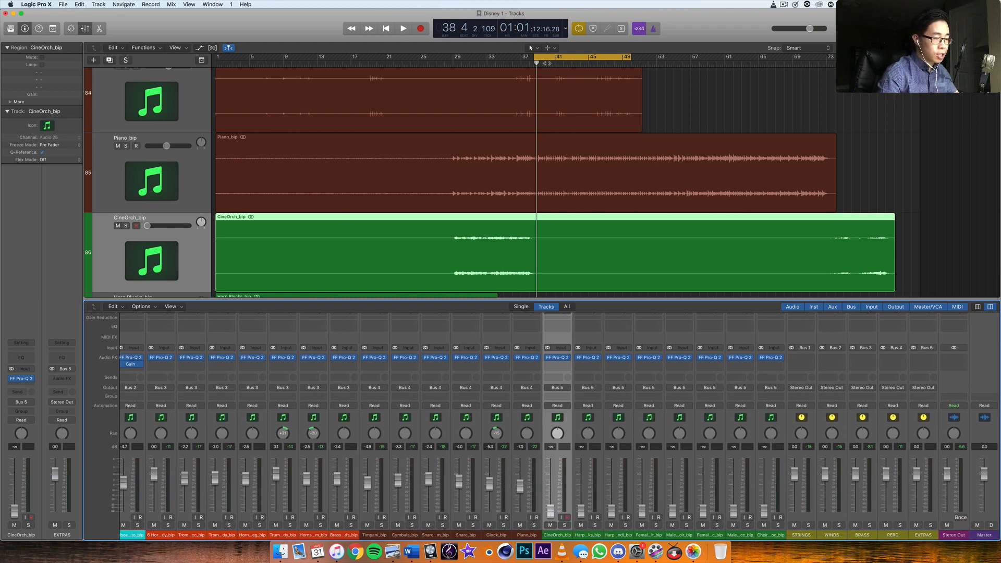
pyautogui.press('space')
pyautogui.moveTo(552, 513); pyautogui.dragTo(552, 485)
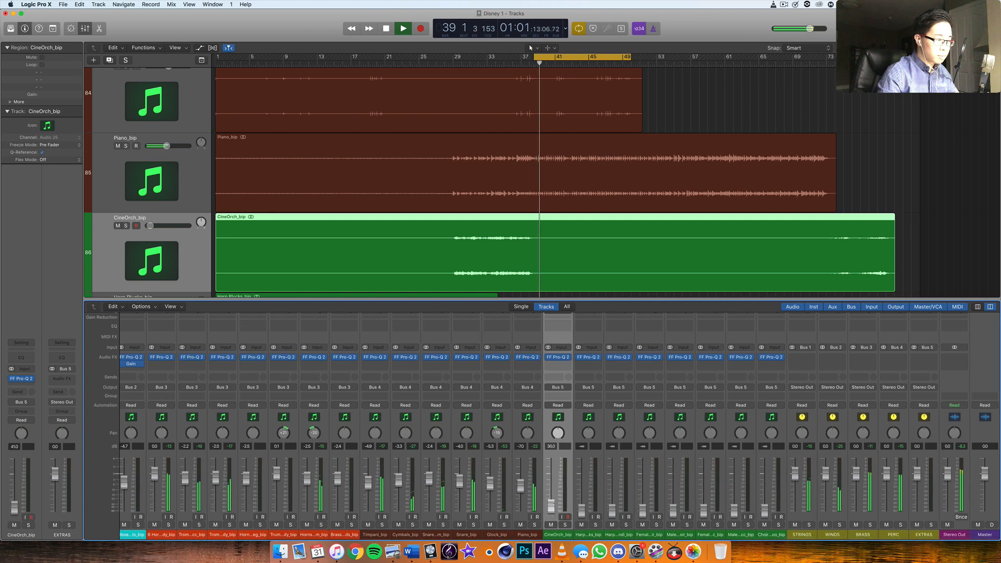
pyautogui.press('space')
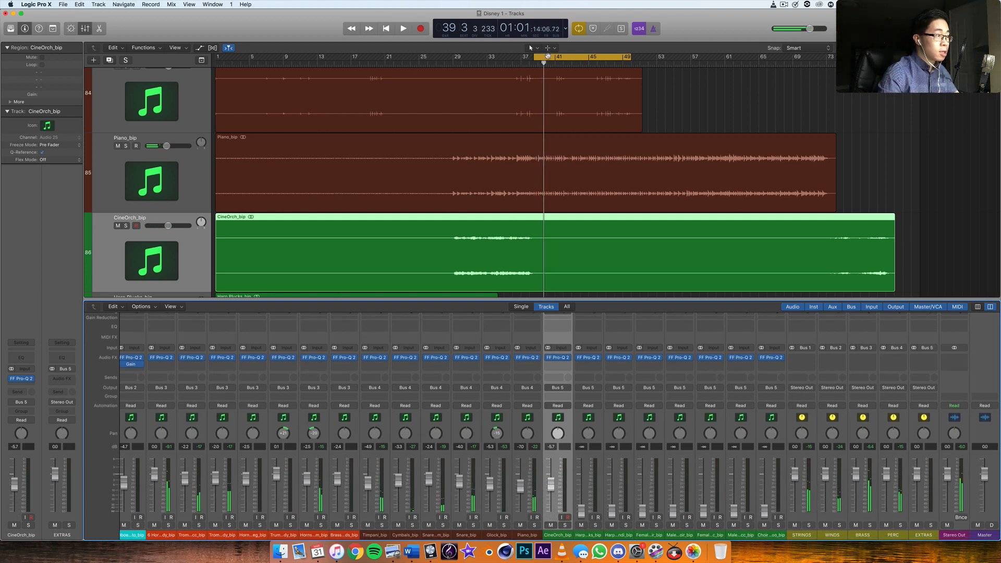
pyautogui.moveTo(548, 55); pyautogui.dragTo(463, 56)
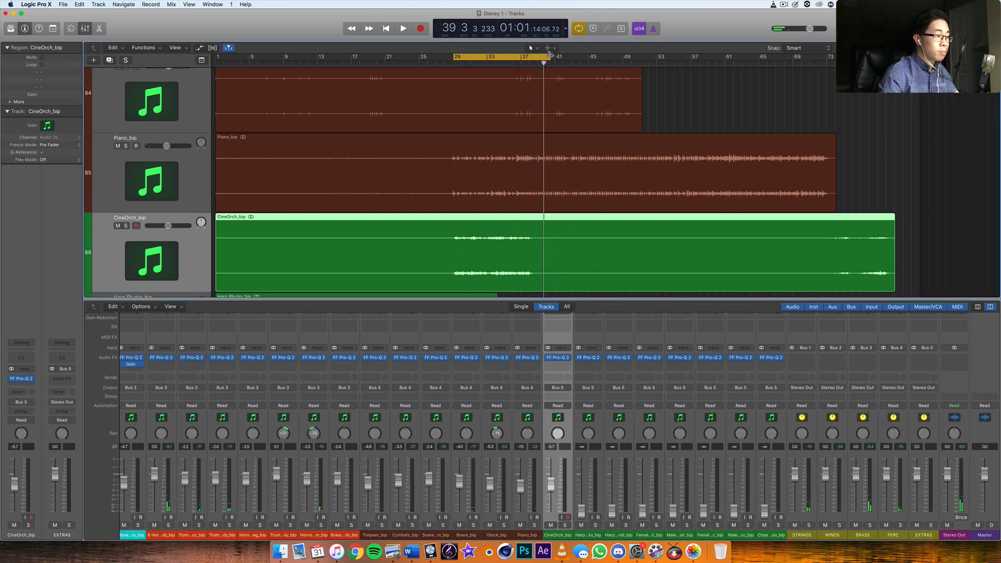
# Fine-tune CineOrch to about -6.0 dB in the mix, comparing the loop with the track muted and unmuted.
pyautogui.press('space')
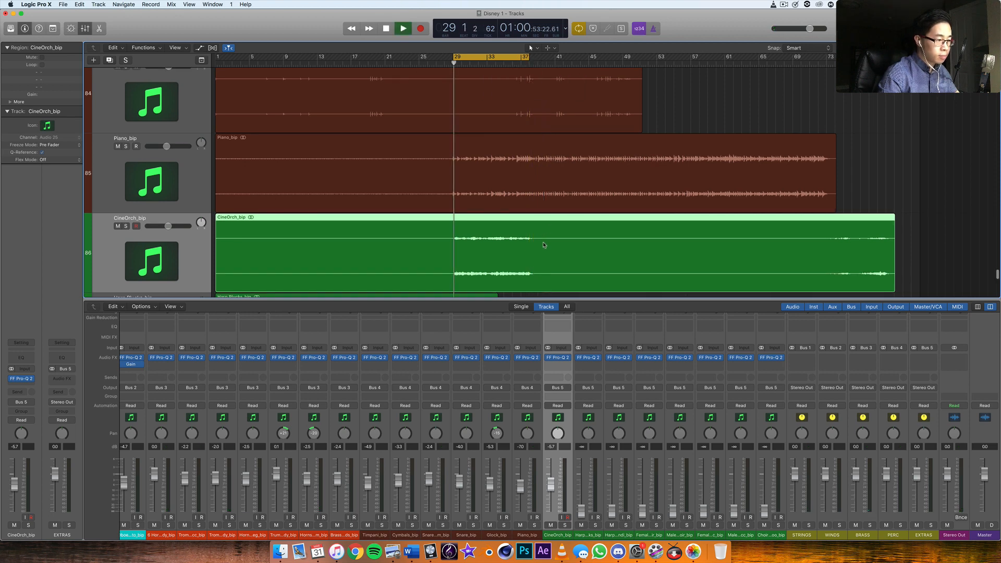
pyautogui.moveTo(552, 484)
pyautogui.mouseDown()
pyautogui.moveTo(552, 466)
pyautogui.moveTo(552, 482)
pyautogui.mouseUp()
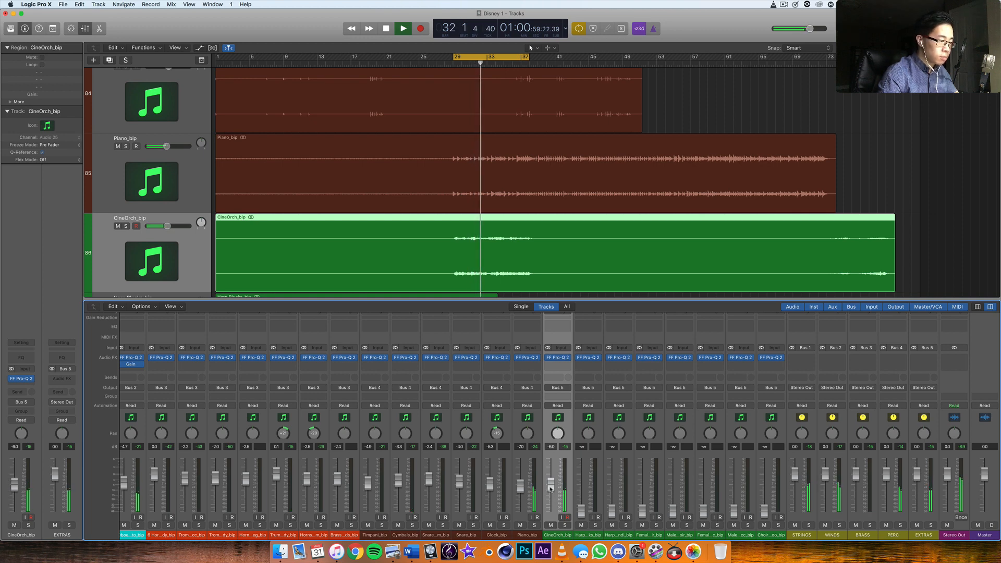
pyautogui.moveTo(552, 489); pyautogui.dragTo(551, 488)
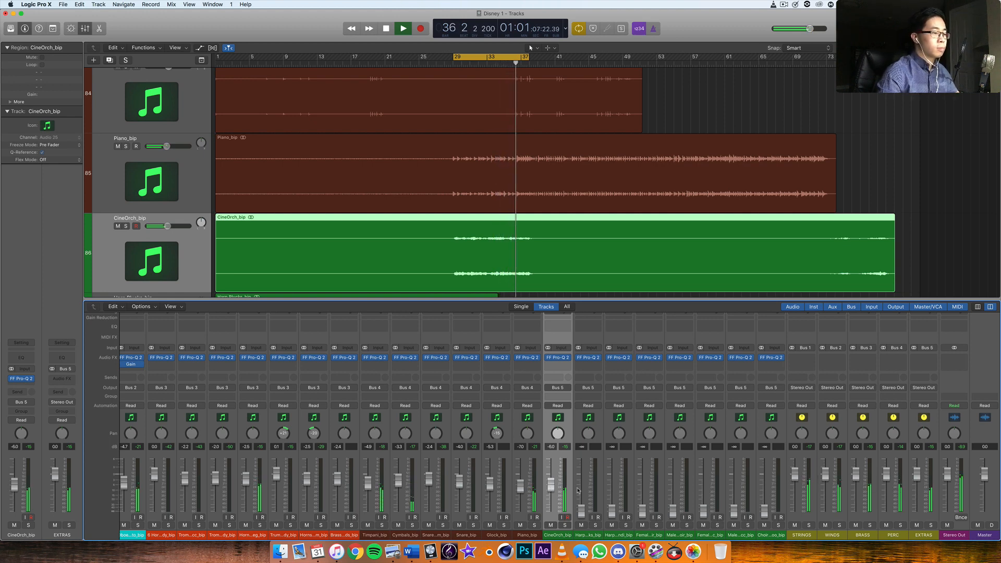
pyautogui.press('space')
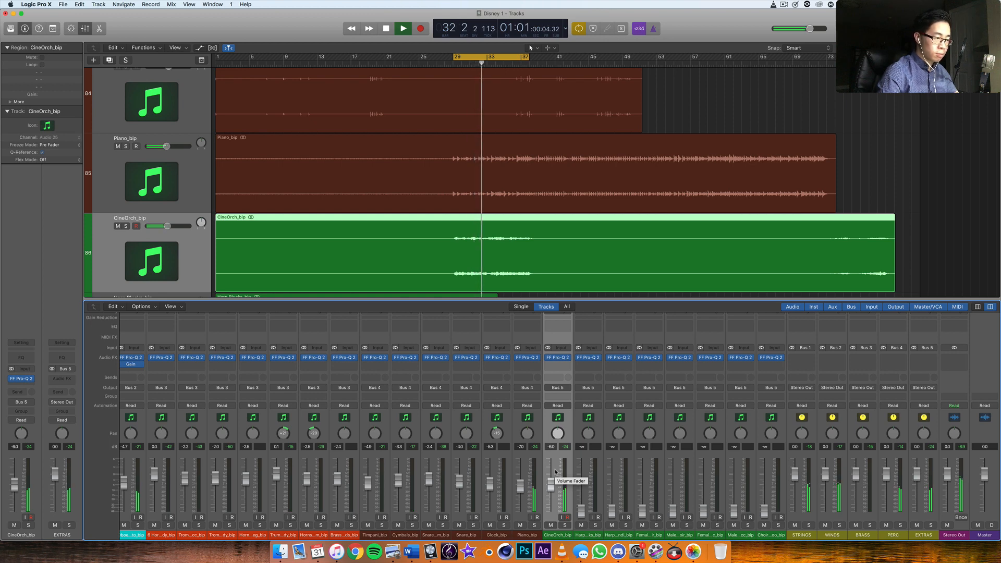
pyautogui.press('space')
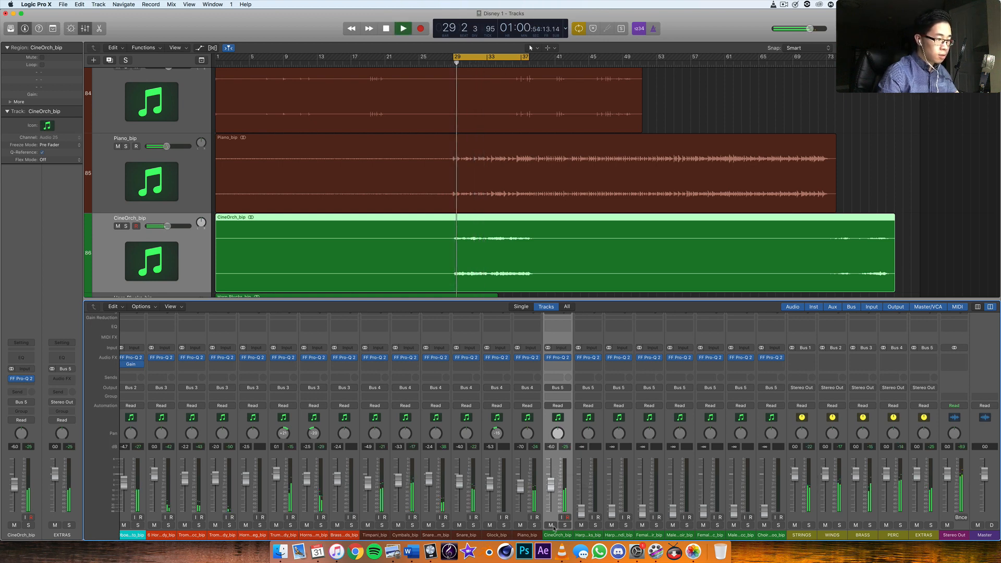
pyautogui.click(551, 525)
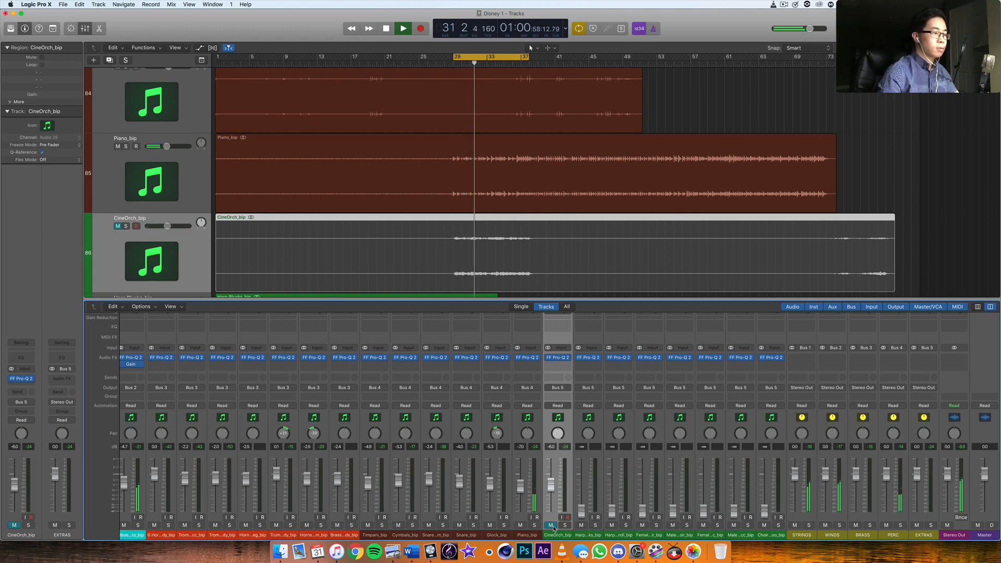
pyautogui.click(551, 525)
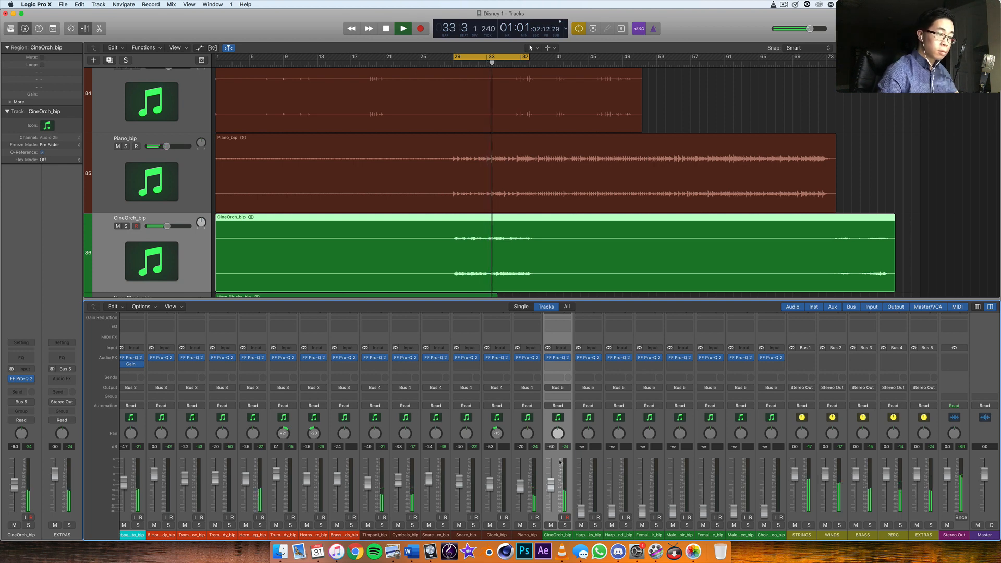
# Bring Harp Plucks up to about -10.8 dB while the loop plays from bar 29, and pan it slightly right.
pyautogui.click(588, 459)
pyautogui.press('space')
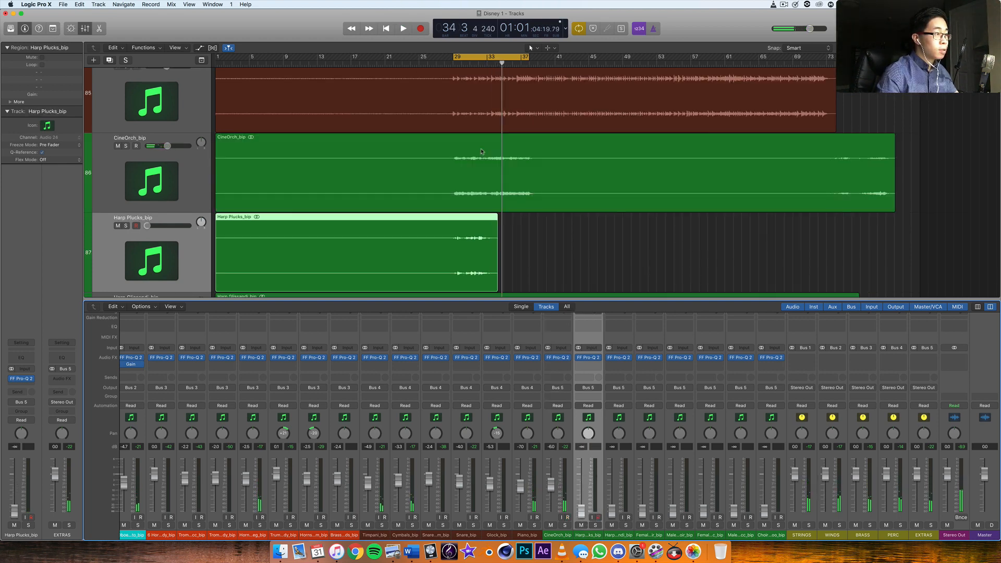
pyautogui.press('Return')
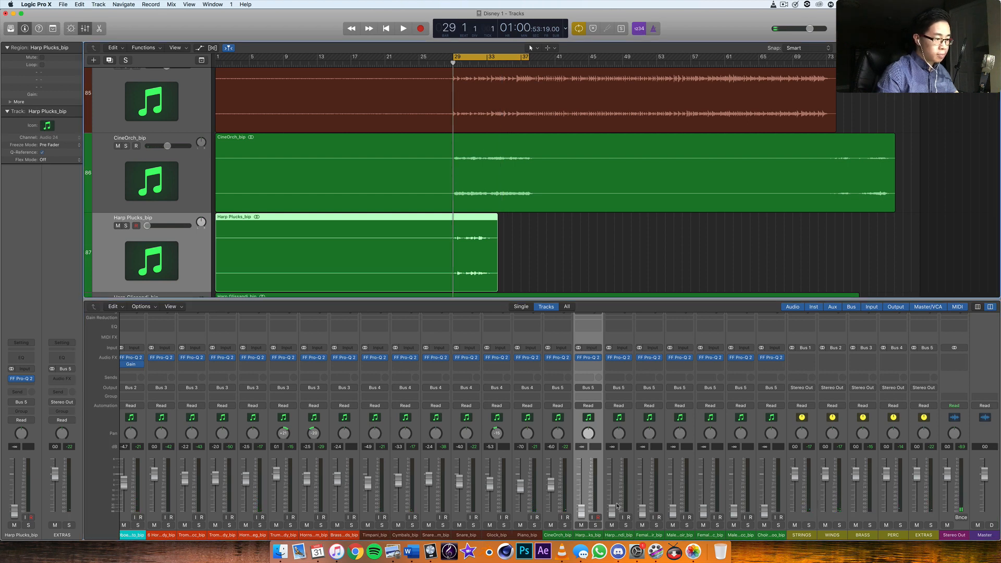
pyautogui.press('space')
pyautogui.moveTo(583, 519); pyautogui.dragTo(583, 493)
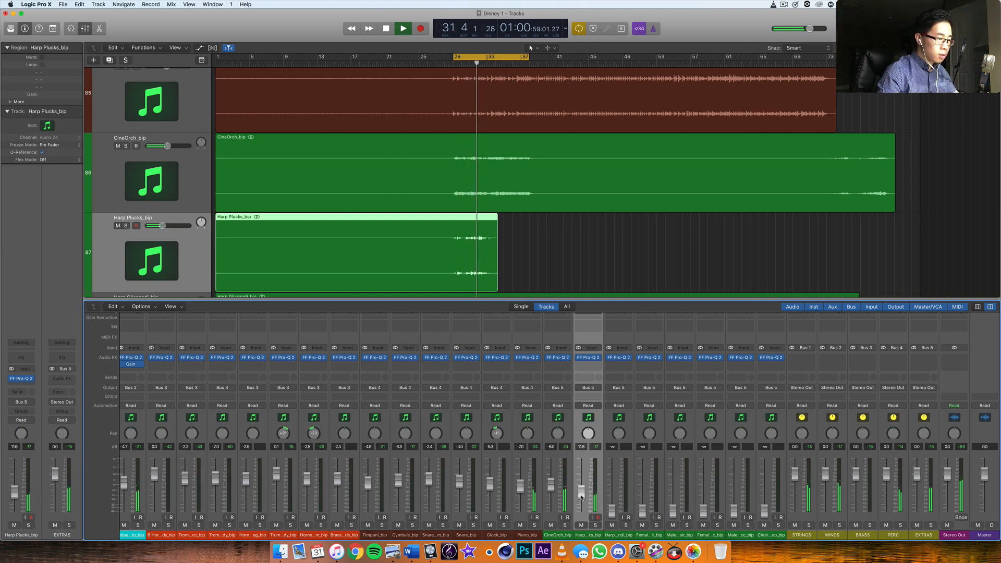
pyautogui.moveTo(581, 497); pyautogui.dragTo(583, 496)
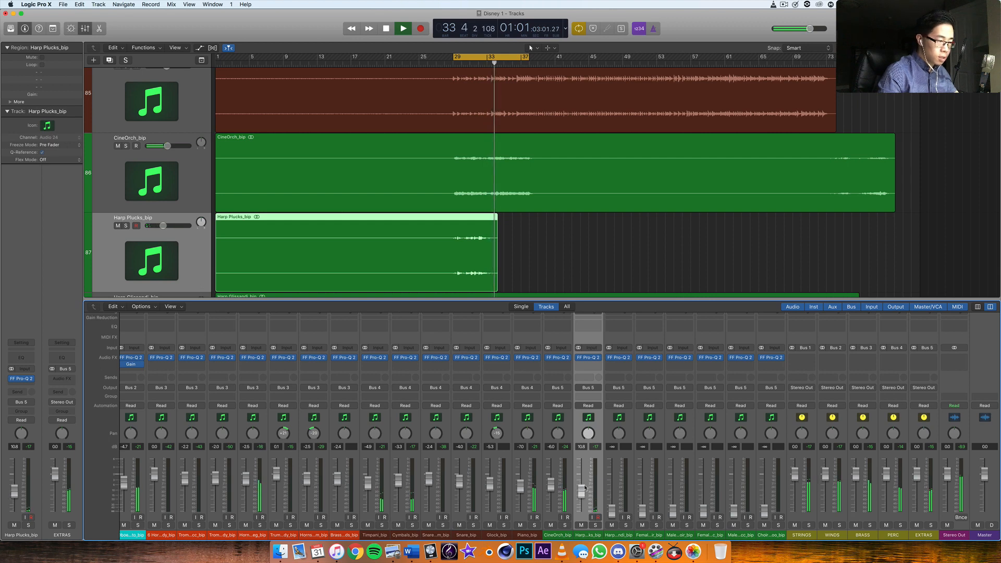
pyautogui.moveTo(588, 435); pyautogui.dragTo(589, 433)
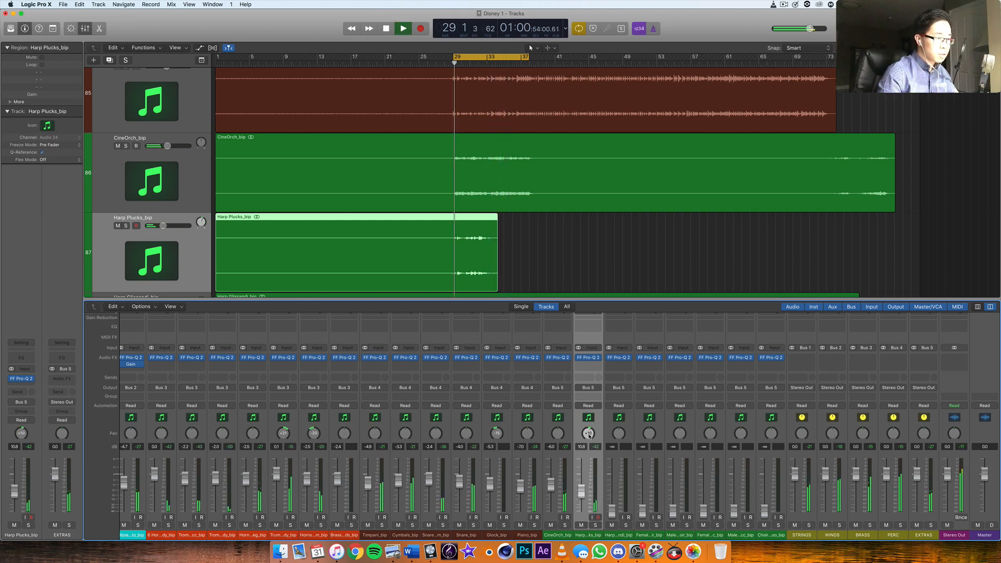
# Bring Harp Glissandi up to about -6.2 dB and extend the loop start to about bar 28.
pyautogui.click(614, 507)
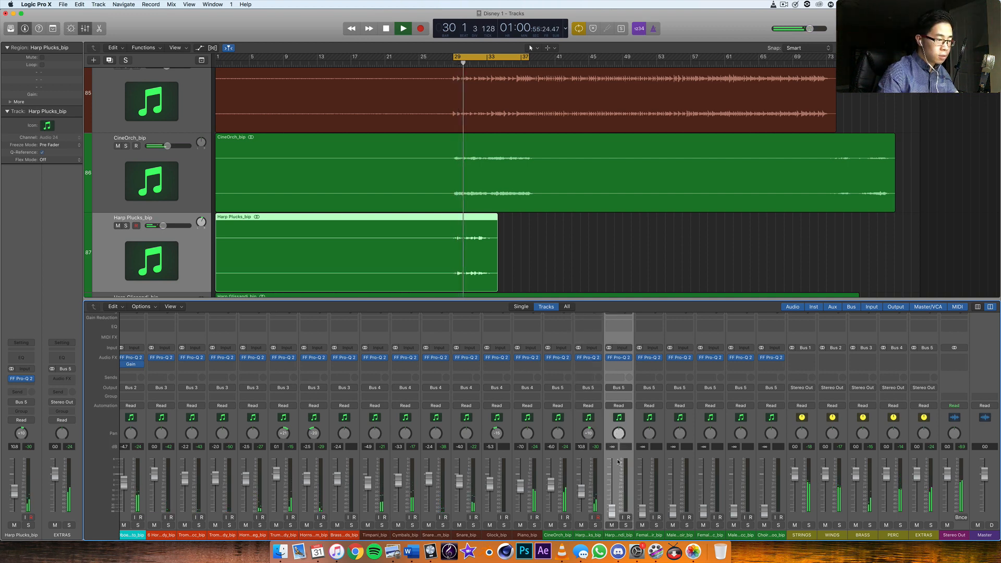
pyautogui.moveTo(614, 507); pyautogui.dragTo(614, 484)
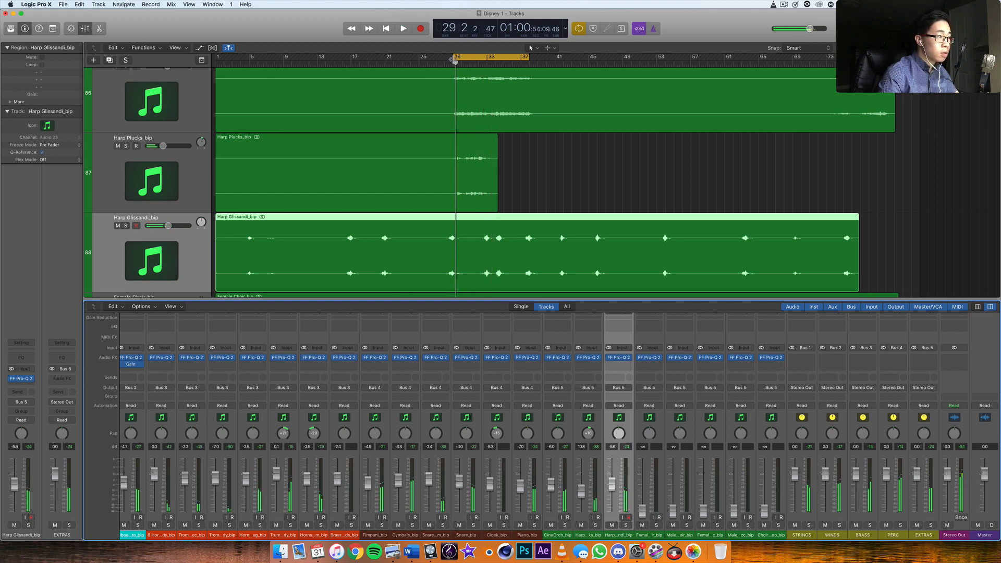
pyautogui.moveTo(453, 60); pyautogui.dragTo(445, 59)
pyautogui.press('space')
pyautogui.press('space')
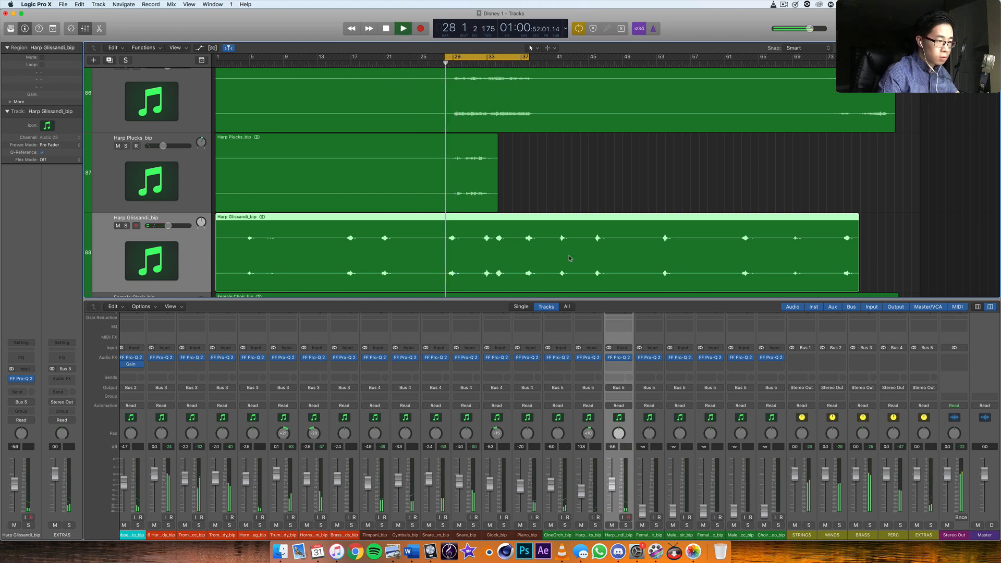
pyautogui.moveTo(615, 489); pyautogui.dragTo(617, 492)
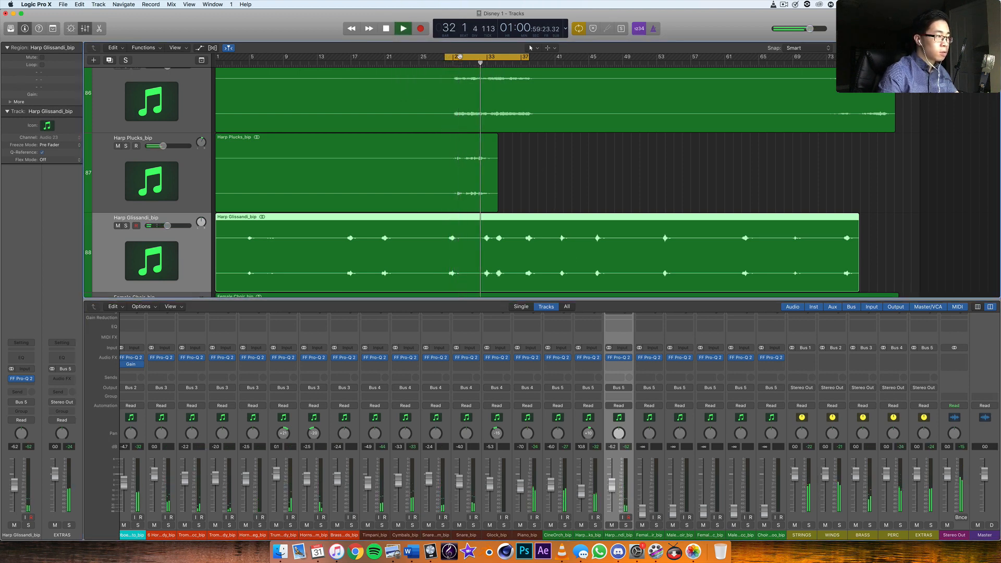
# Move the loop start to about bar 32 and lower Harp Glissandi to about -8.8 dB in the playing mix.
pyautogui.moveTo(446, 57); pyautogui.dragTo(477, 59)
pyautogui.press('space')
pyautogui.press('space')
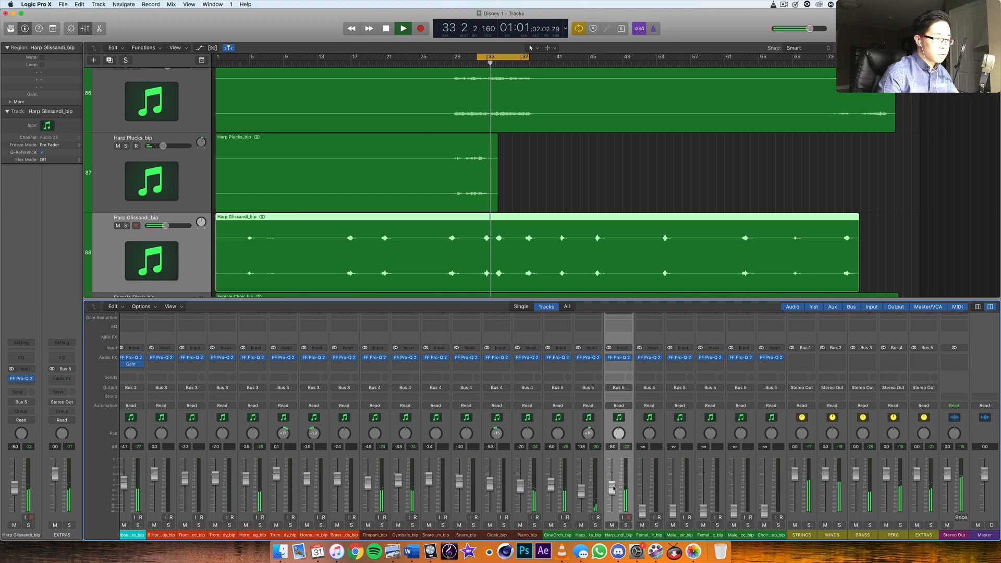
pyautogui.press('space')
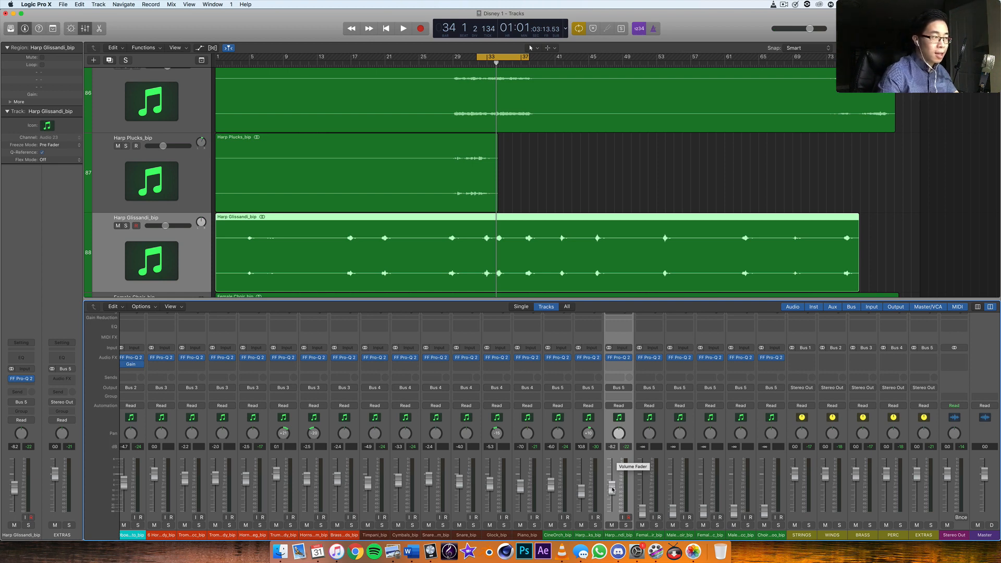
pyautogui.scroll(10, 498, 144)
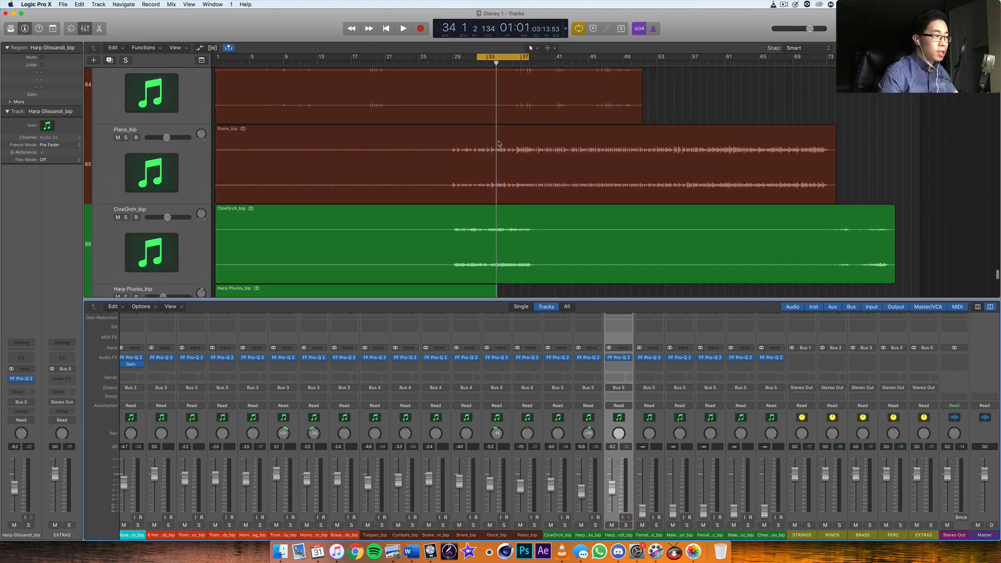
pyautogui.scroll(-10, 499, 144)
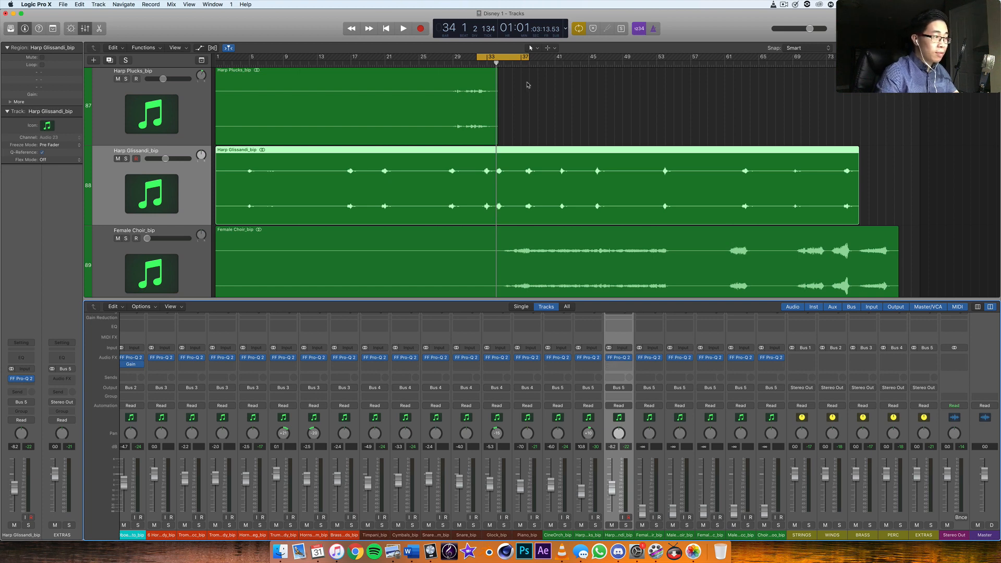
pyautogui.press('space')
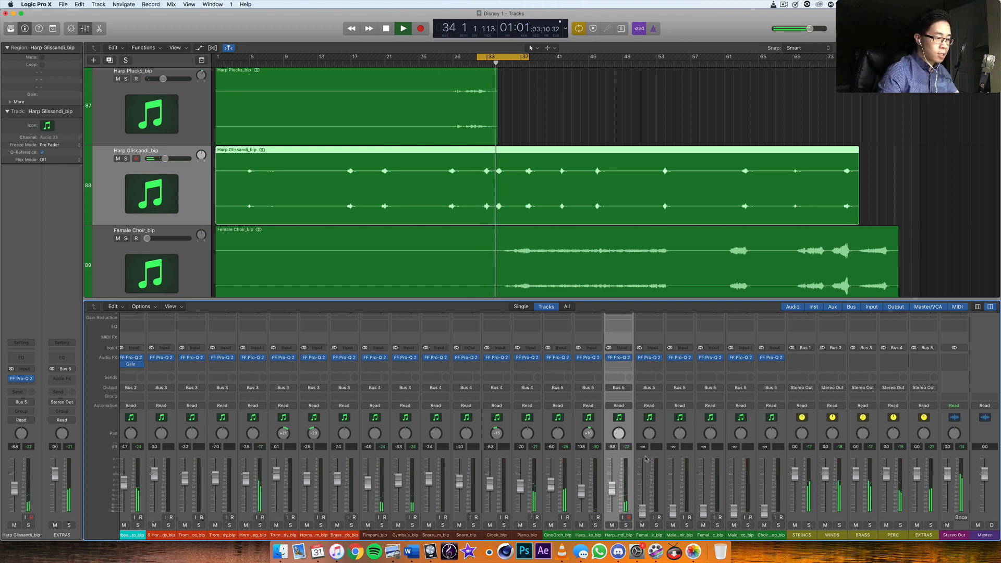
# Move the loop to about bars 34 to 40 and bring Female Choir up to about -5.3 dB, checking it briefly in solo.
pyautogui.click(643, 511)
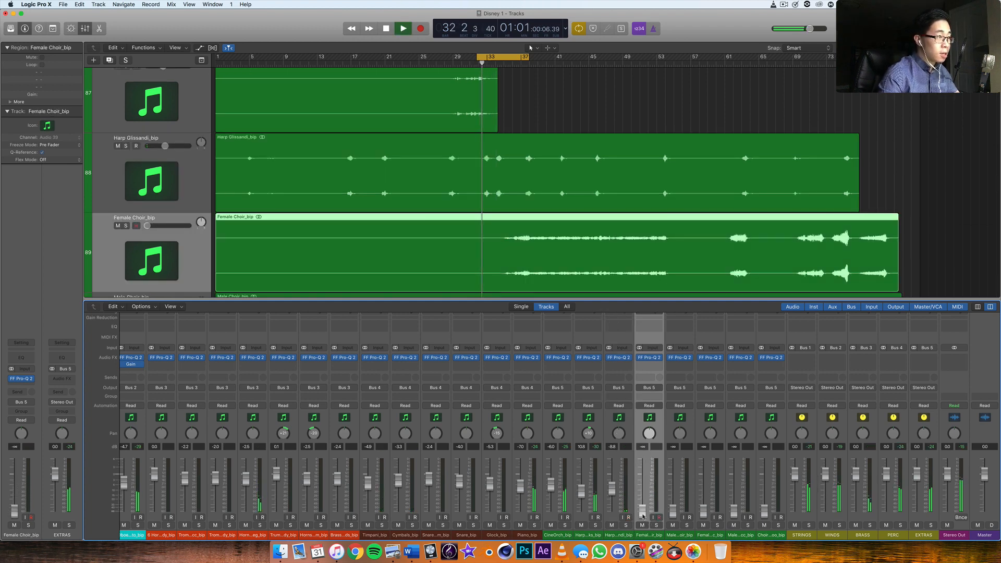
pyautogui.moveTo(507, 56); pyautogui.dragTo(529, 56)
pyautogui.moveTo(642, 511); pyautogui.dragTo(643, 483)
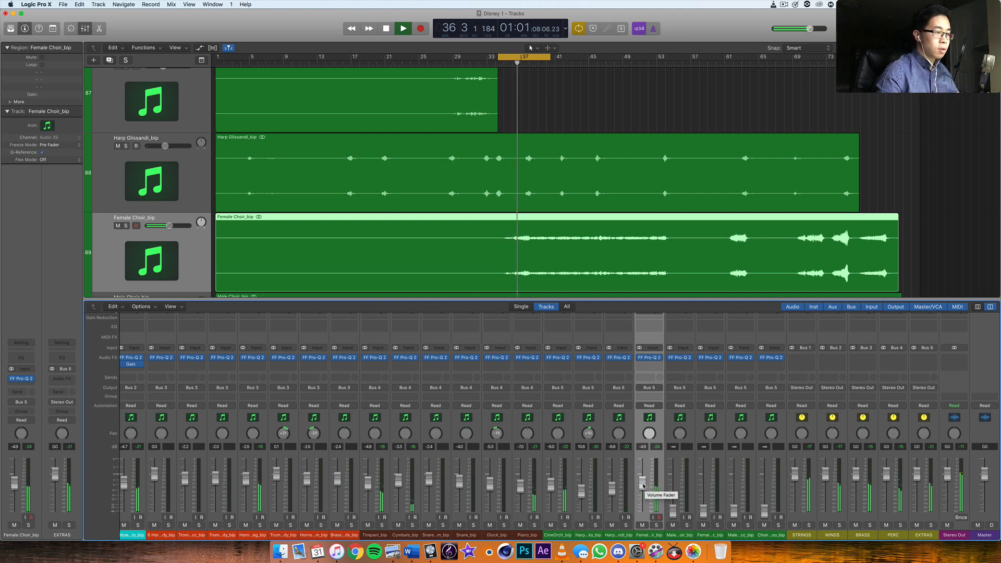
pyautogui.moveTo(644, 486); pyautogui.dragTo(643, 486)
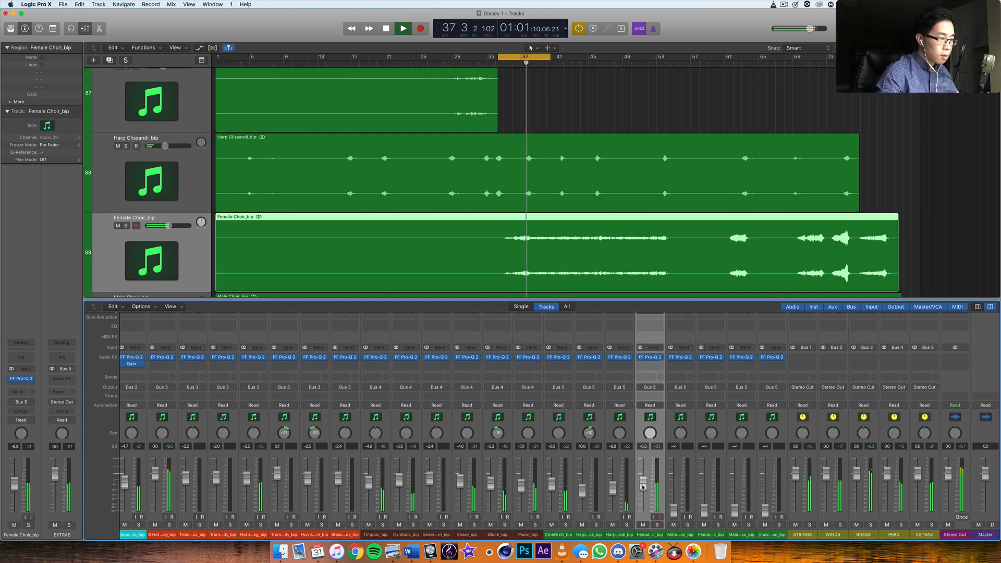
pyautogui.scroll(1, 642, 486)
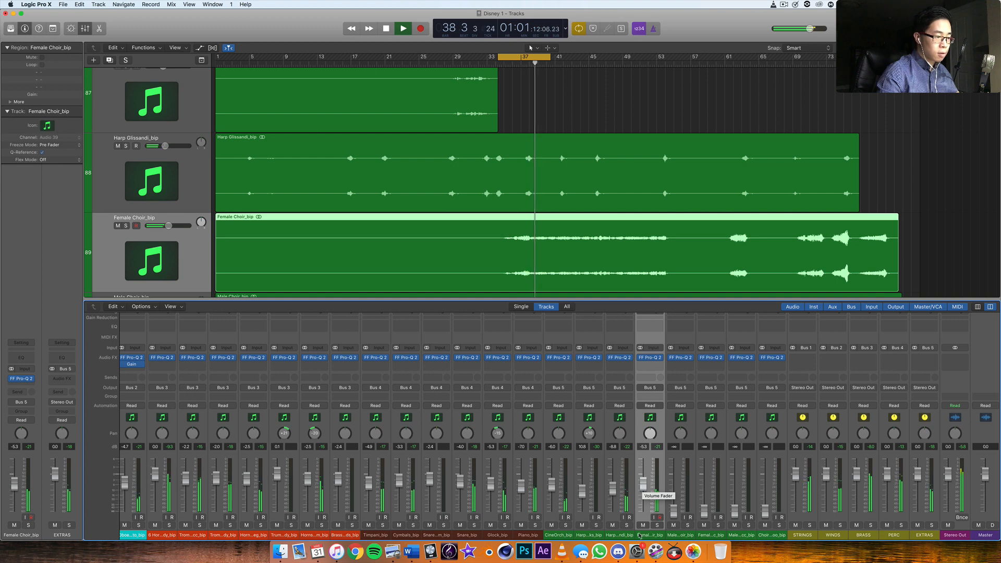
pyautogui.click(657, 526)
pyautogui.click(657, 524)
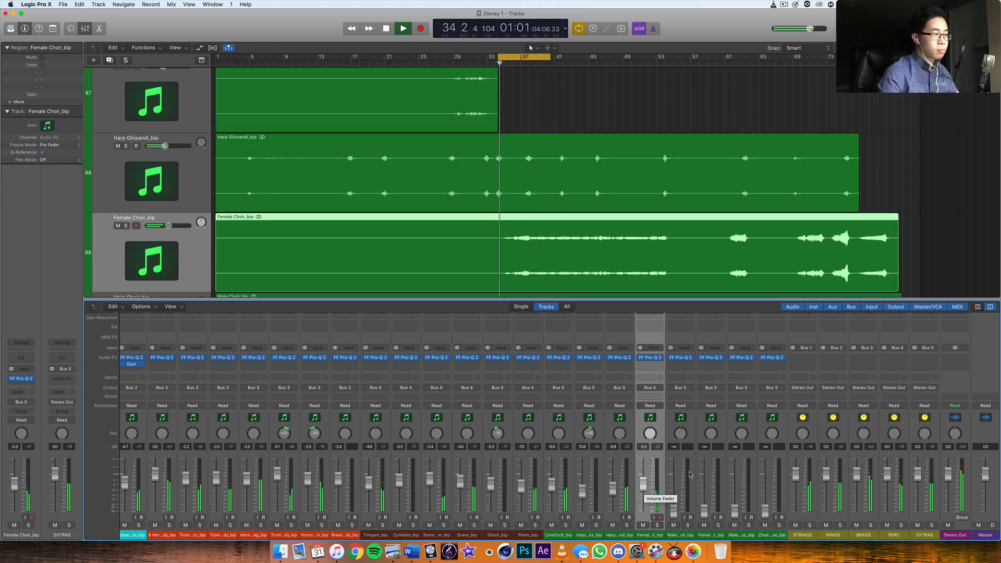
# Change the loop to about bars 36 to 53 and lower Female Choir to about -5.9 dB while it plays.
pyautogui.moveTo(549, 54); pyautogui.dragTo(634, 127)
pyautogui.scroll(-2, 604, 235)
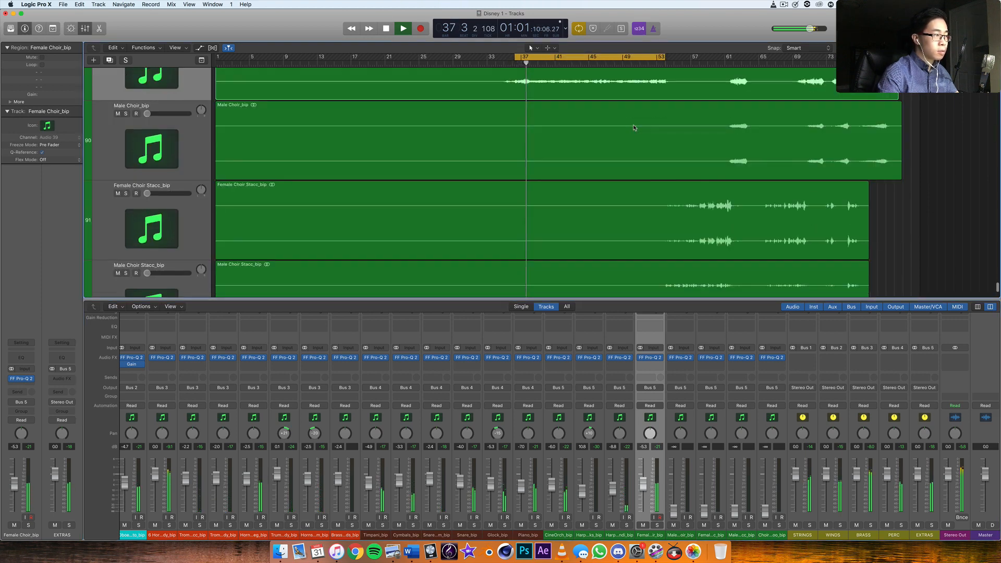
pyautogui.scroll(-3, 604, 260)
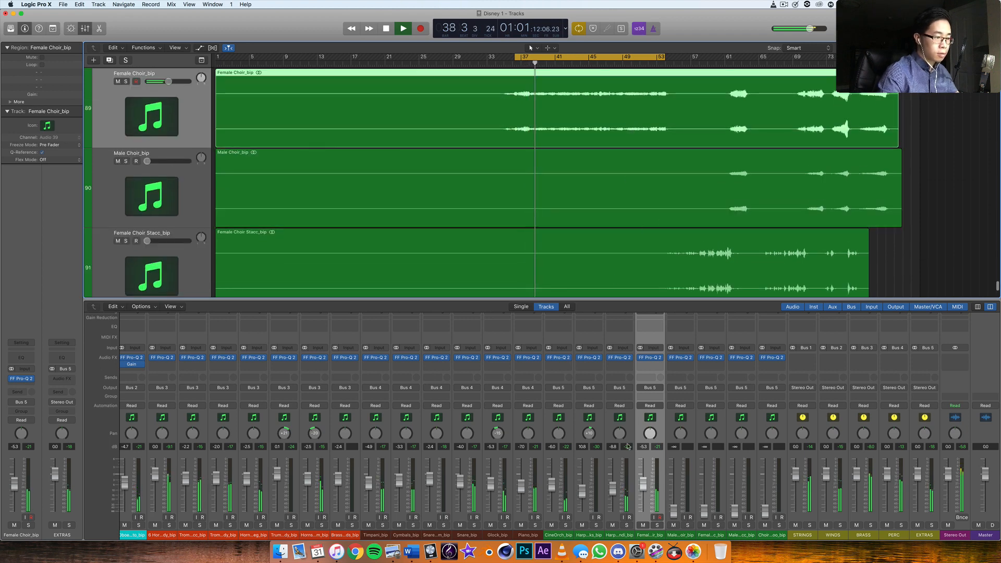
pyautogui.moveTo(646, 489); pyautogui.dragTo(646, 483)
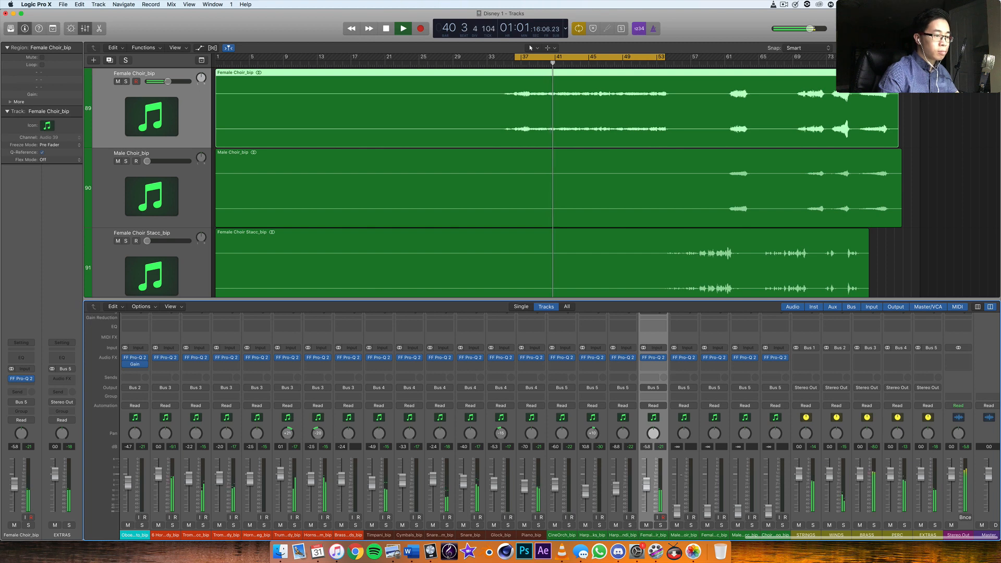
pyautogui.press('space')
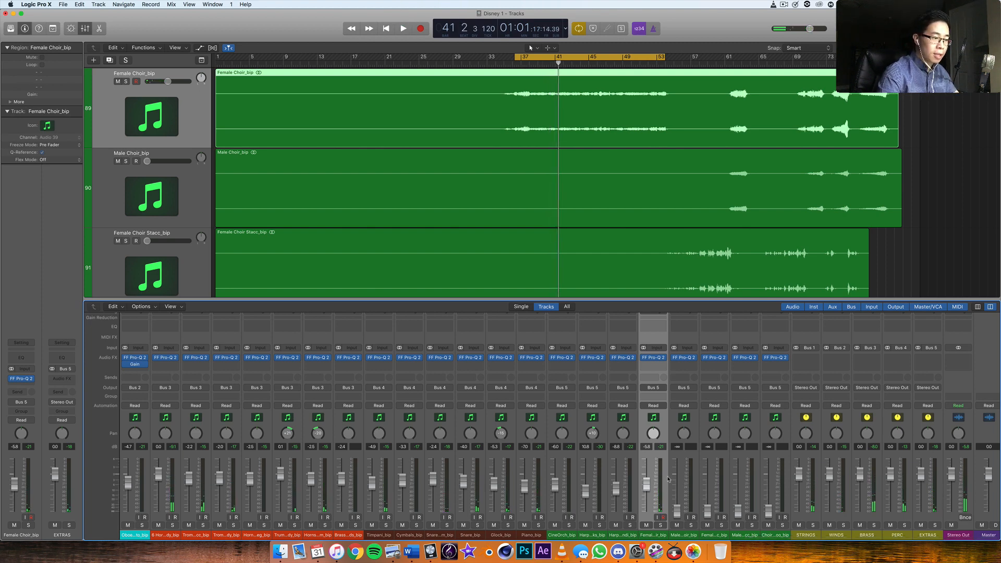
pyautogui.press('space')
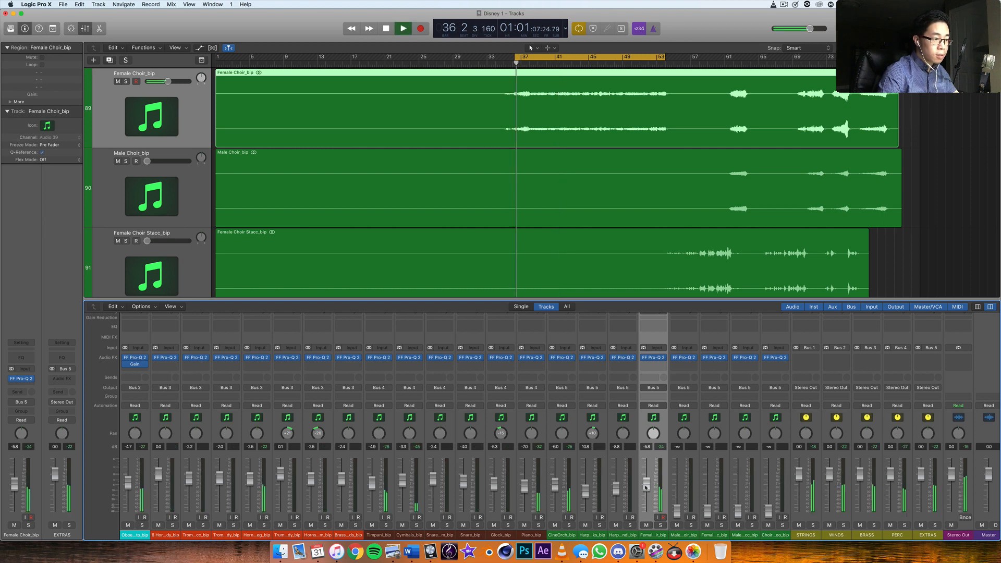
pyautogui.click(597, 66)
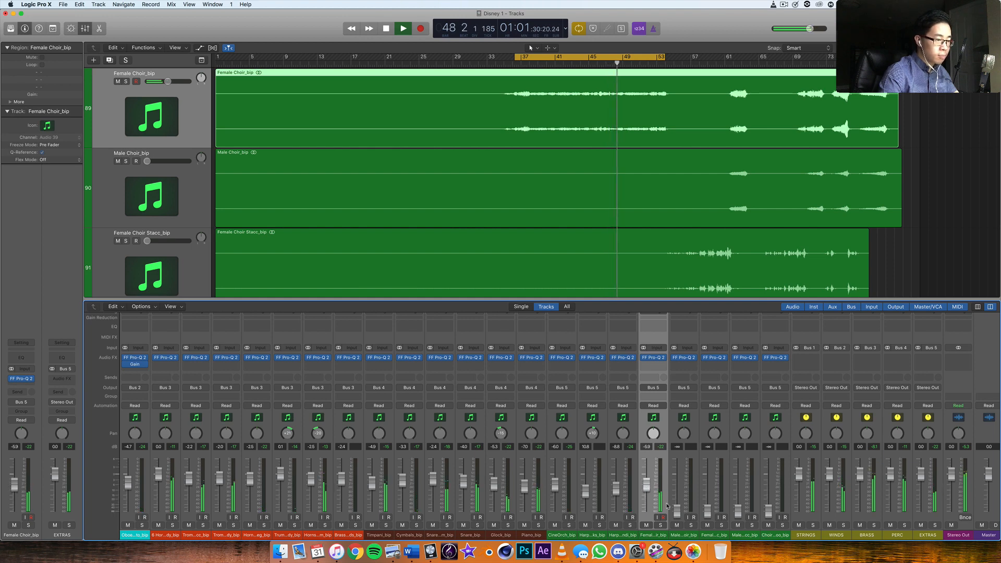
# Select Male Choir and move the loop to start at about bar 61, playing from its first entrance.
pyautogui.click(684, 515)
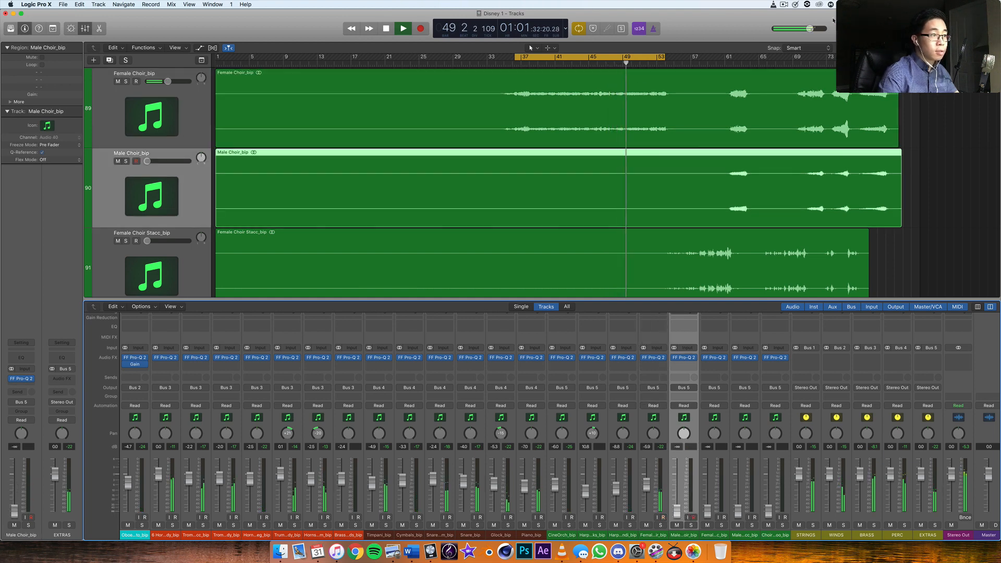
pyautogui.press('space')
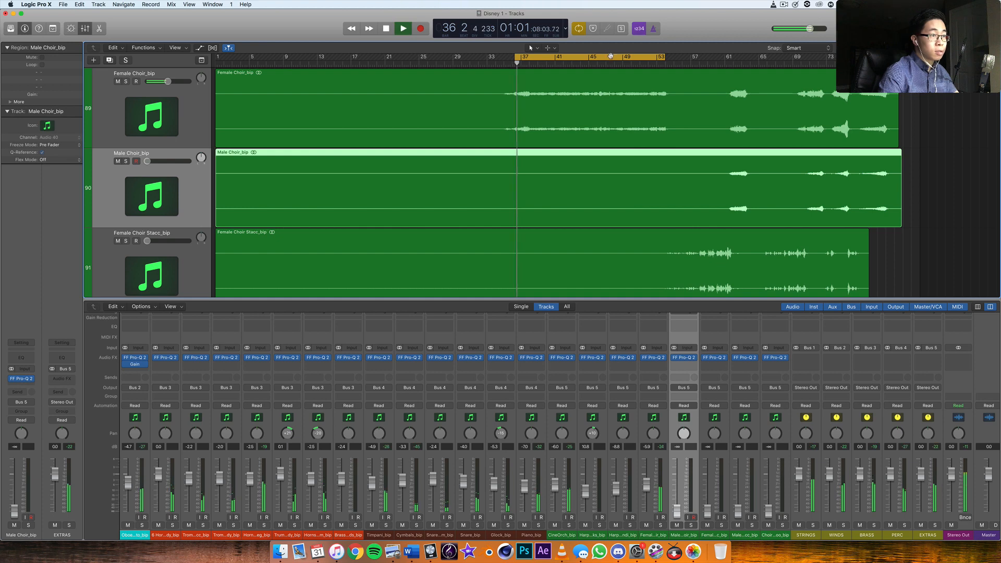
pyautogui.moveTo(612, 57); pyautogui.dragTo(817, 64)
pyautogui.press('space')
pyautogui.press('space')
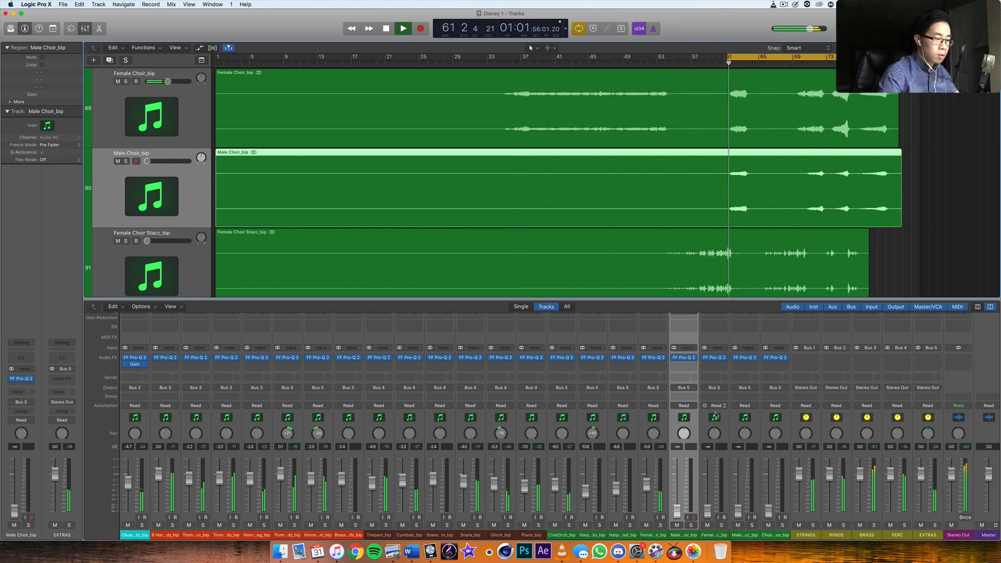
# Bring Male Choir up to about -6.8 dB in the mix and audition its entrance around bar 70.
pyautogui.moveTo(677, 512); pyautogui.dragTo(677, 487)
pyautogui.press('space')
pyautogui.press('space')
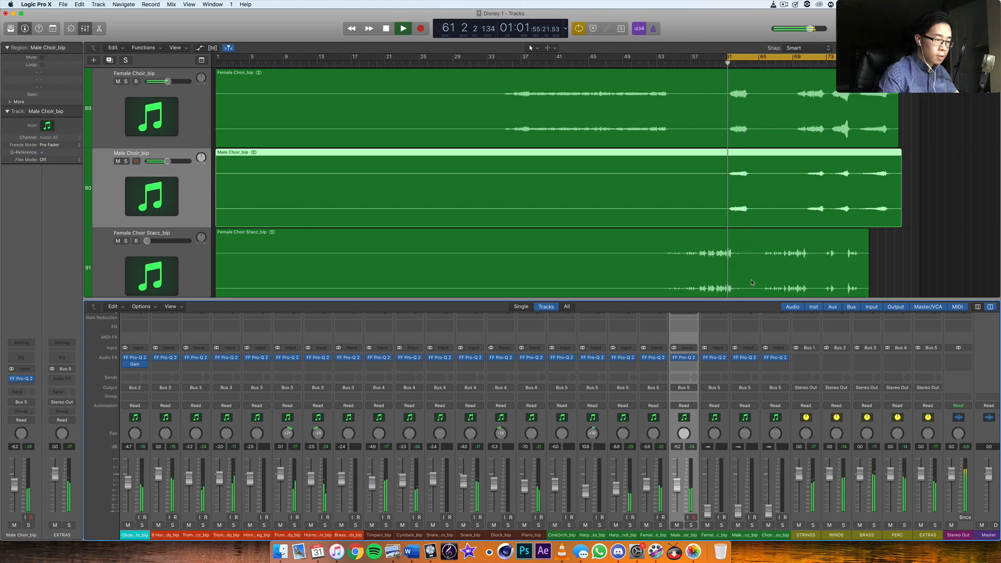
pyautogui.moveTo(677, 488); pyautogui.dragTo(678, 490)
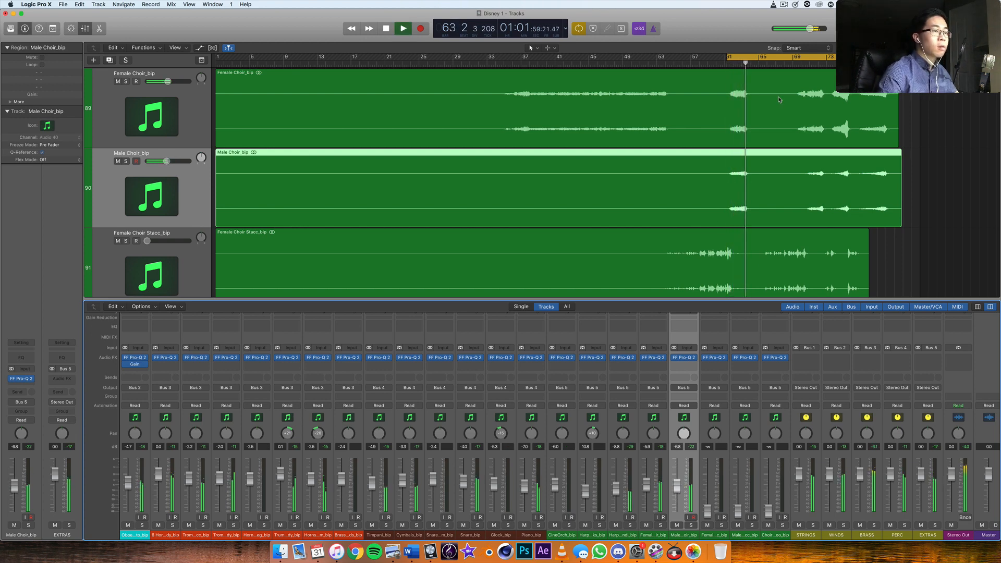
pyautogui.click(803, 63)
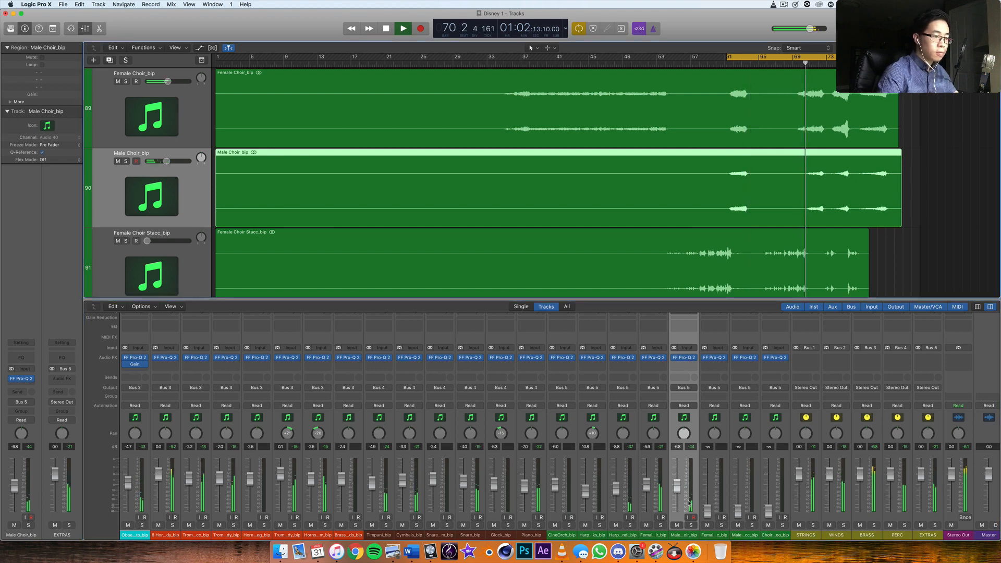
# Bring Female Choir Stacc up to about -15.8 dB and play a loop over about bars 54 to 61.
pyautogui.click(716, 459)
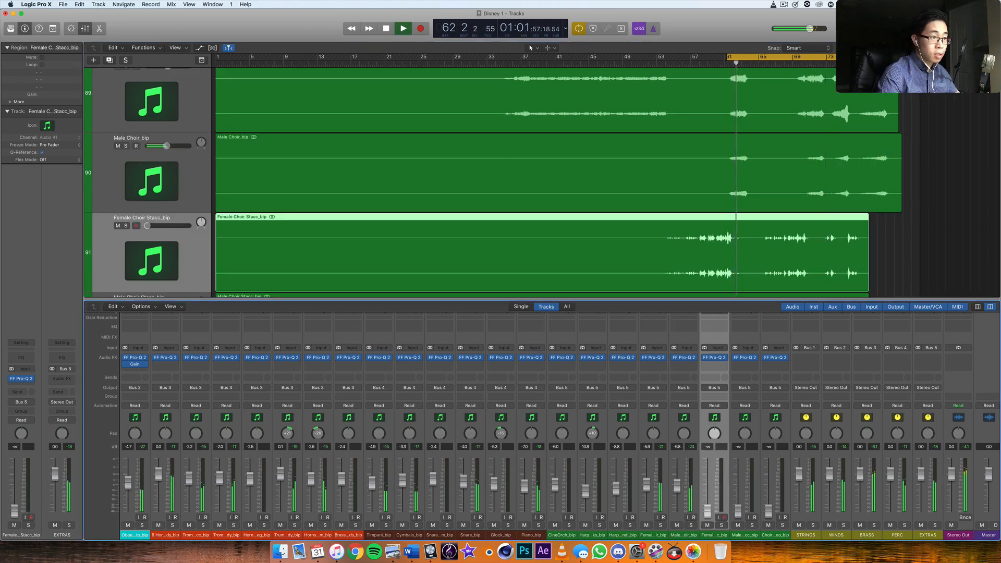
pyautogui.moveTo(708, 511); pyautogui.dragTo(707, 497)
pyautogui.press('space')
pyautogui.click(674, 64)
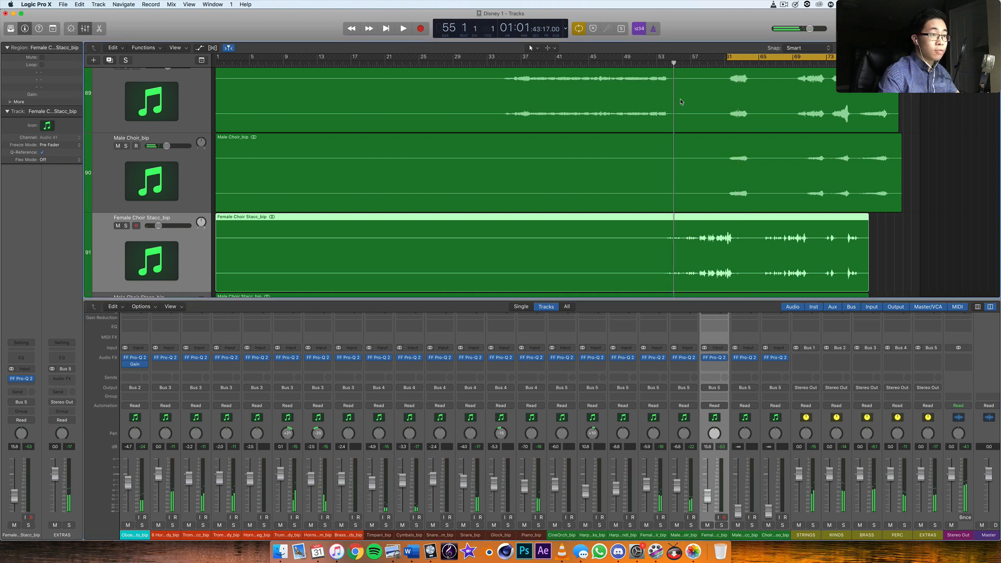
pyautogui.moveTo(811, 58); pyautogui.dragTo(751, 58)
pyautogui.moveTo(817, 58); pyautogui.dragTo(733, 107)
pyautogui.scroll(-5, 717, 248)
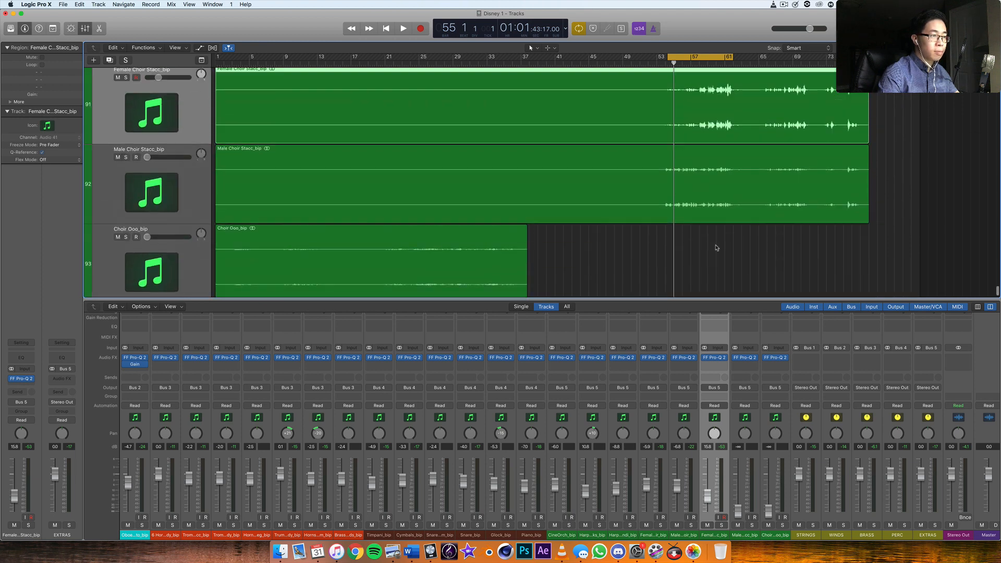
pyautogui.press('space')
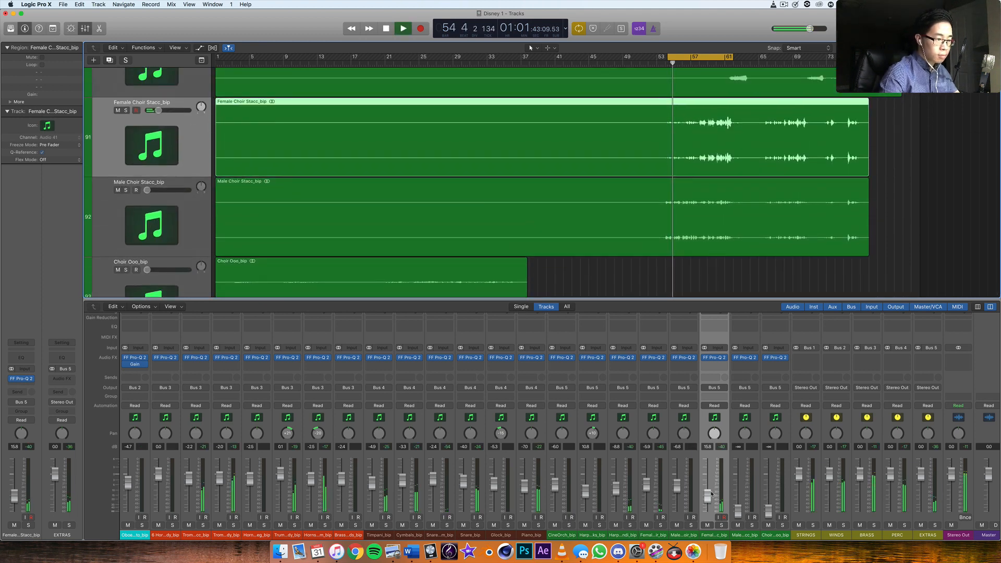
# Raise Female Choir Stacc to about -4.1 dB and Male Choir Stacc to about -4.9 dB during playback.
pyautogui.moveTo(708, 496)
pyautogui.mouseDown()
pyautogui.moveTo(706, 465)
pyautogui.moveTo(709, 491)
pyautogui.moveTo(707, 484)
pyautogui.mouseUp()
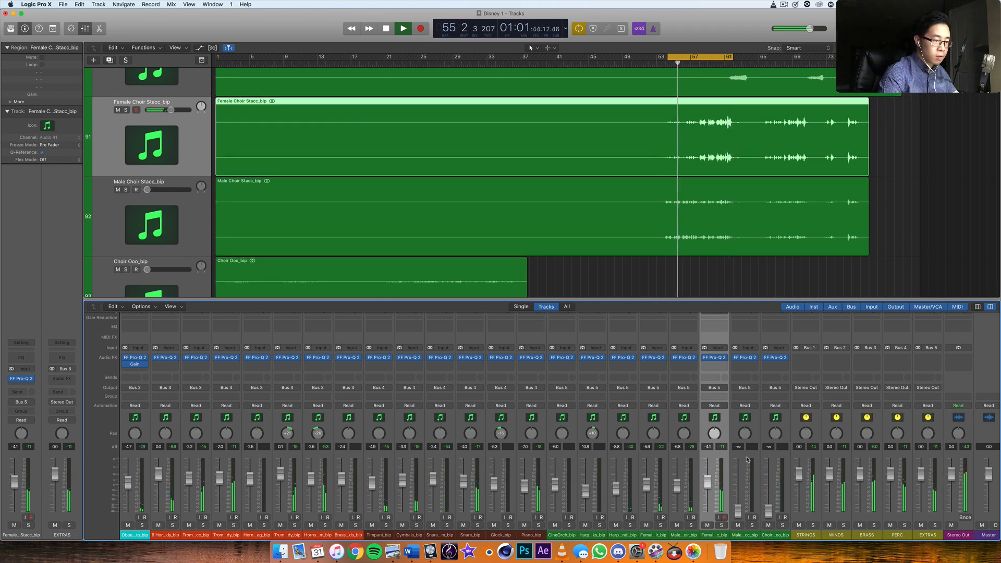
pyautogui.moveTo(738, 511); pyautogui.dragTo(738, 486)
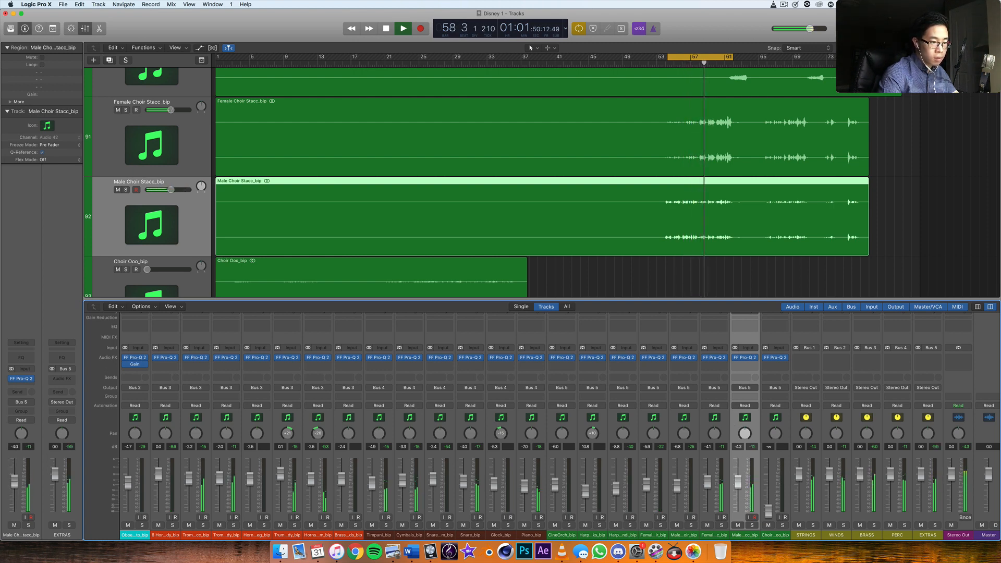
pyautogui.moveTo(738, 483); pyautogui.dragTo(738, 483)
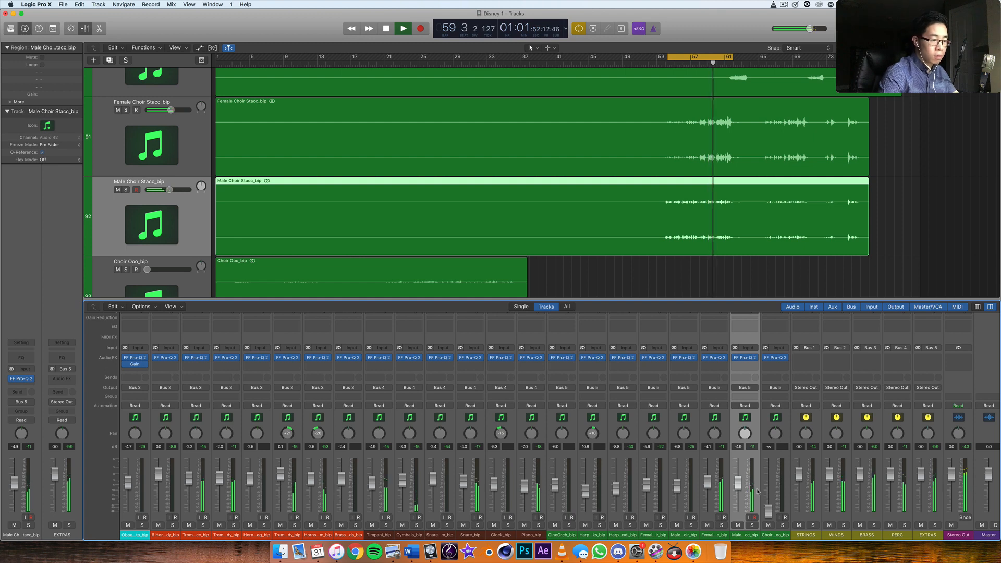
# Select Choir Ooo, loop about bars 21 to 36, and bring its level up to about -4.4 dB.
pyautogui.click(773, 501)
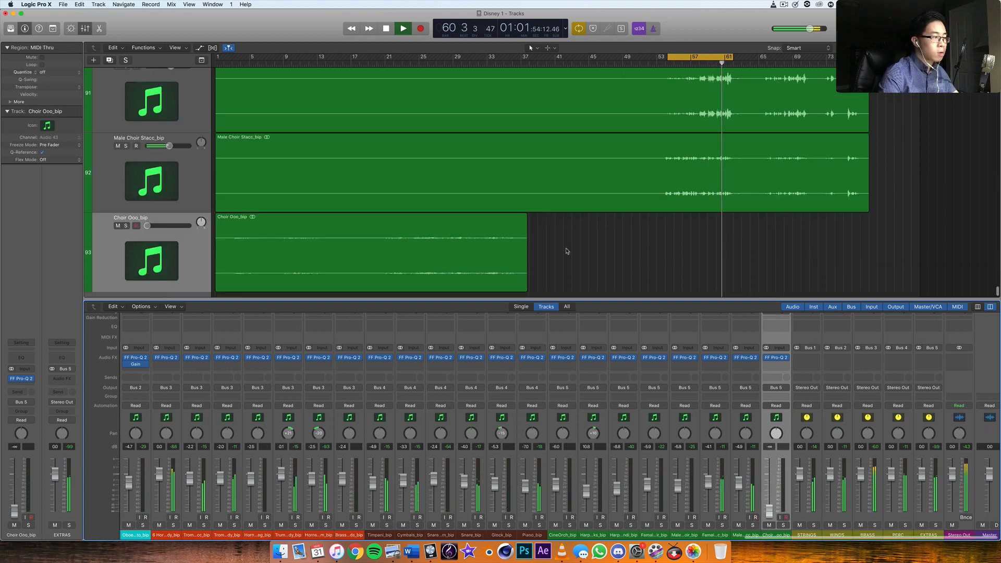
pyautogui.click(390, 56)
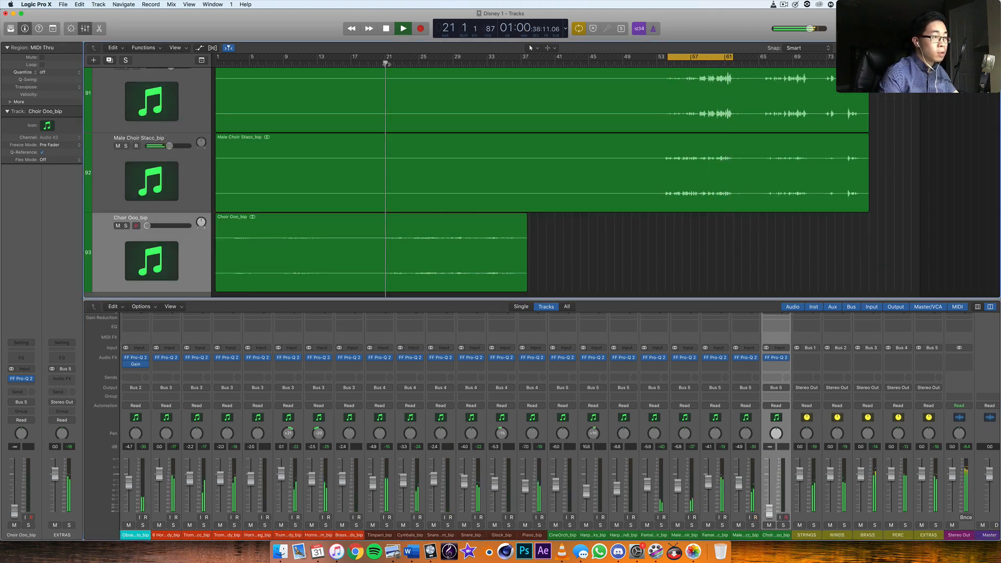
pyautogui.moveTo(389, 57); pyautogui.dragTo(517, 57)
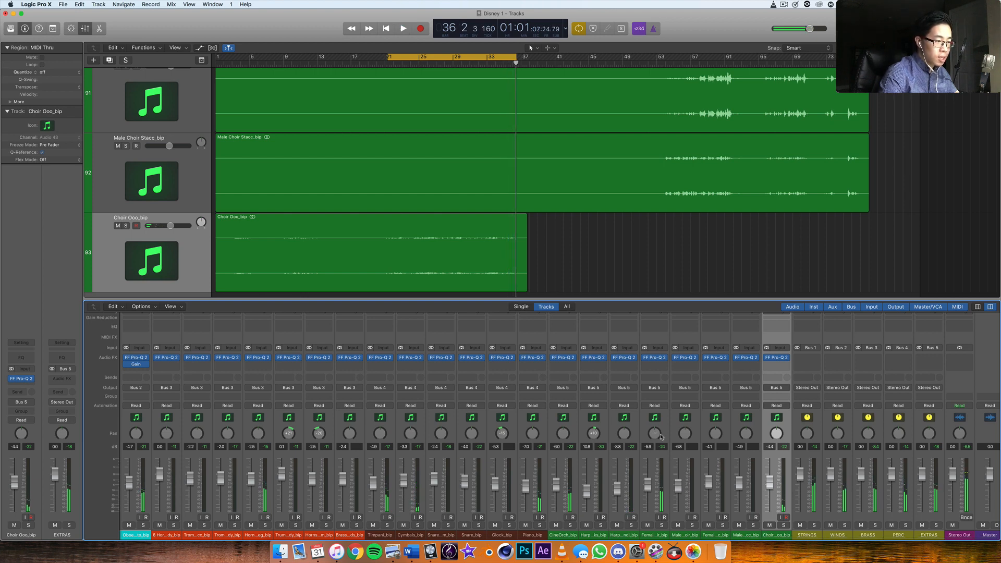
# Loop about bars 35 to 50, pan Female Choir to about +10, offset Male Choir's pan, and audition both around bar 62.
pyautogui.click(662, 425)
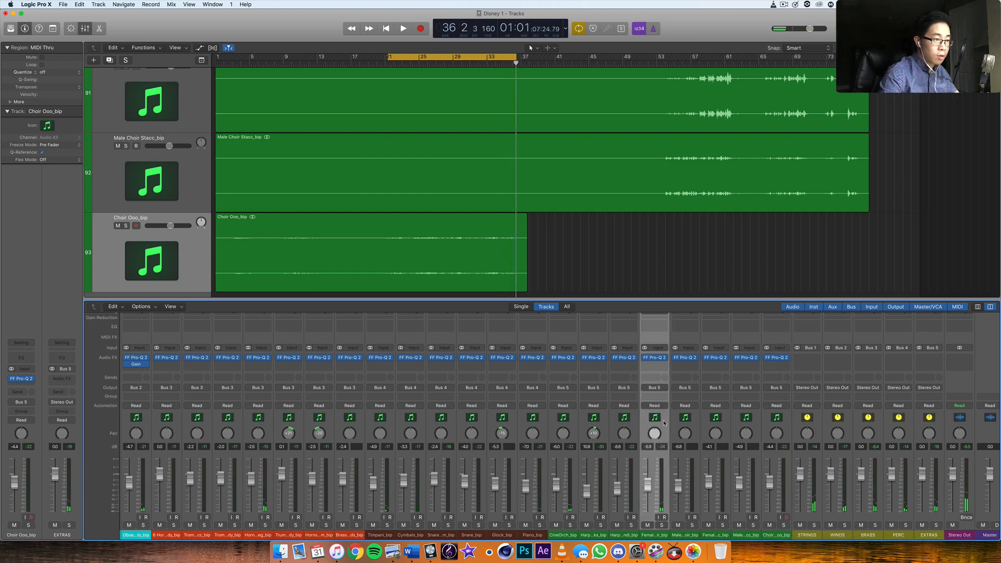
pyautogui.scroll(2, 653, 240)
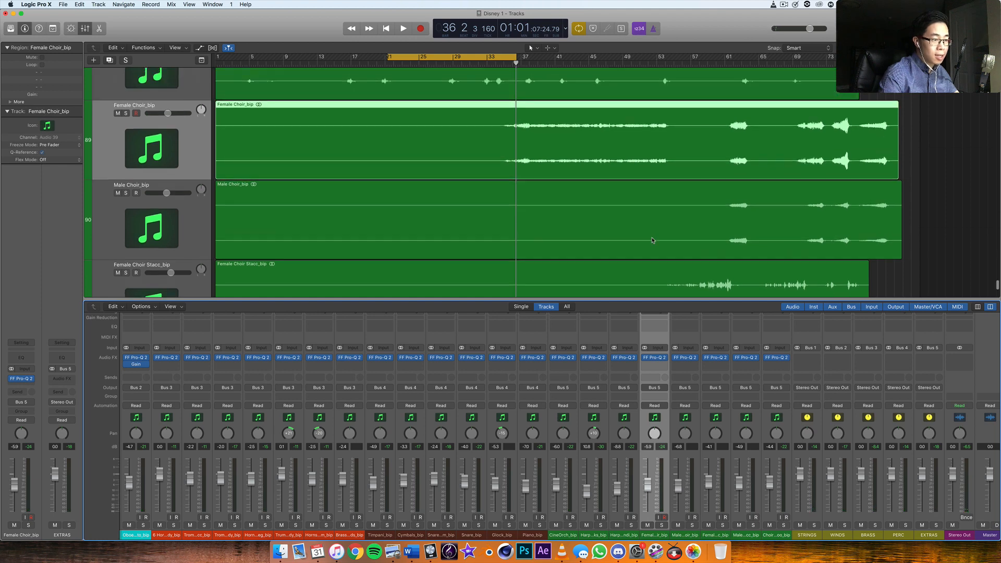
pyautogui.press('space')
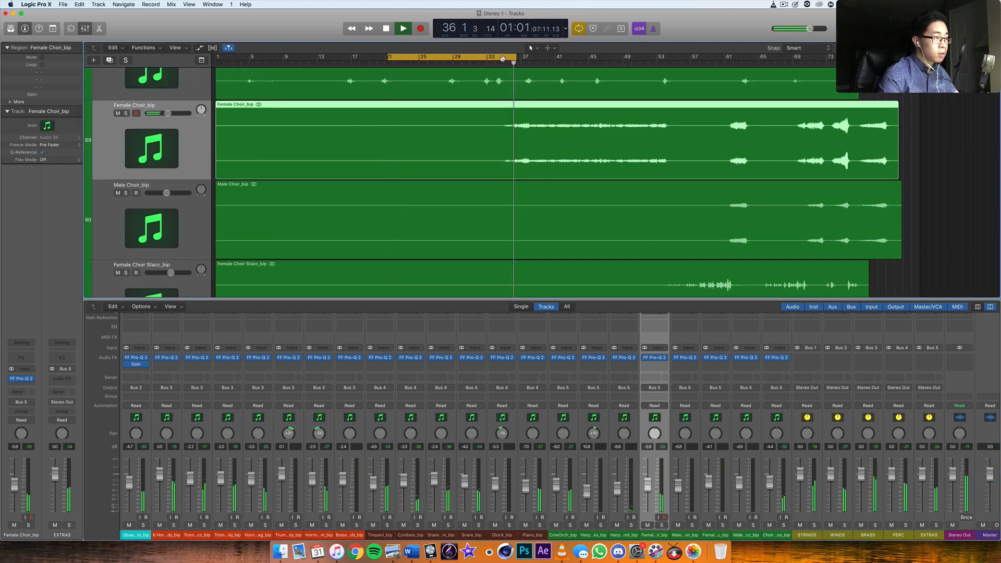
pyautogui.moveTo(504, 59); pyautogui.dragTo(623, 65)
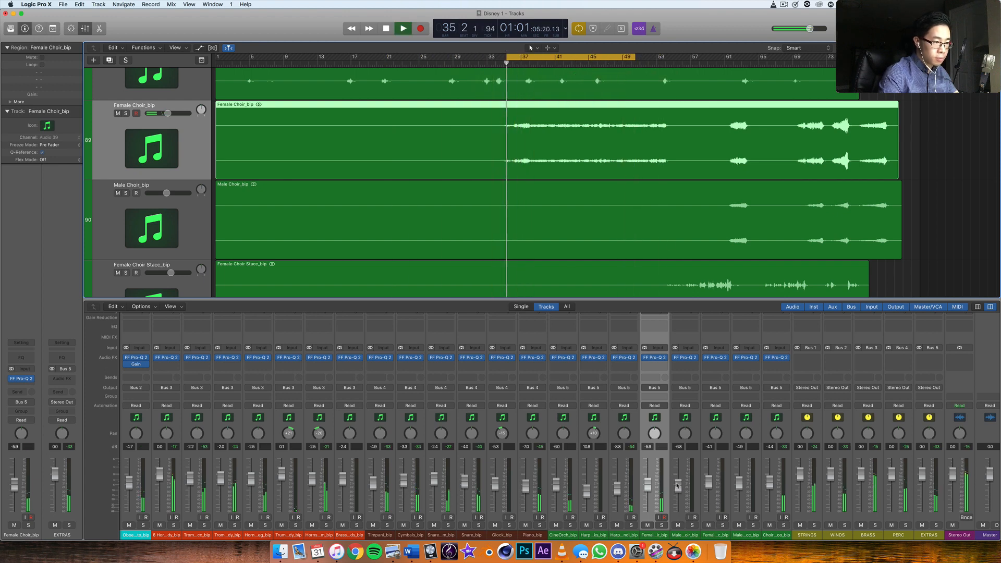
pyautogui.moveTo(655, 436); pyautogui.dragTo(686, 441)
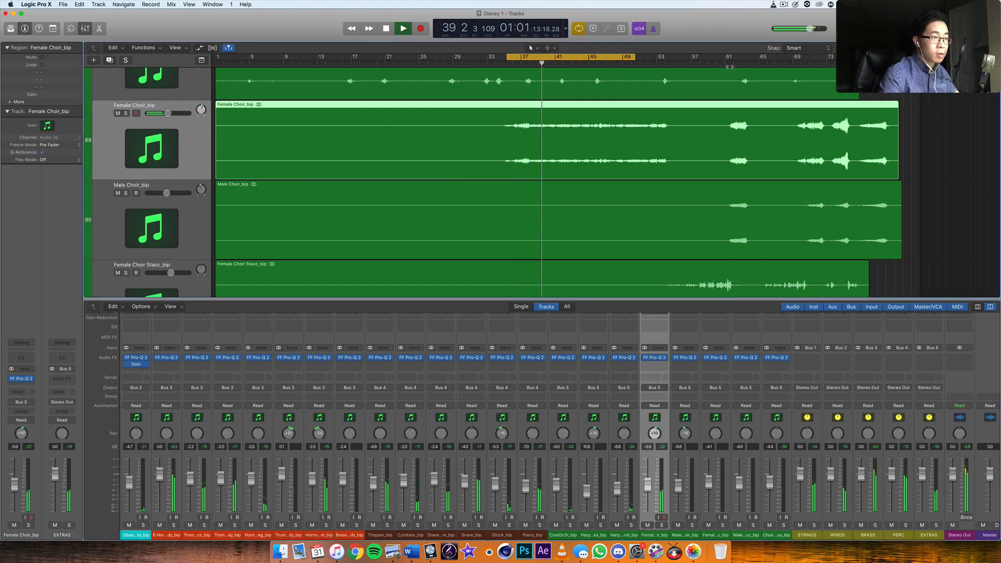
pyautogui.click(730, 66)
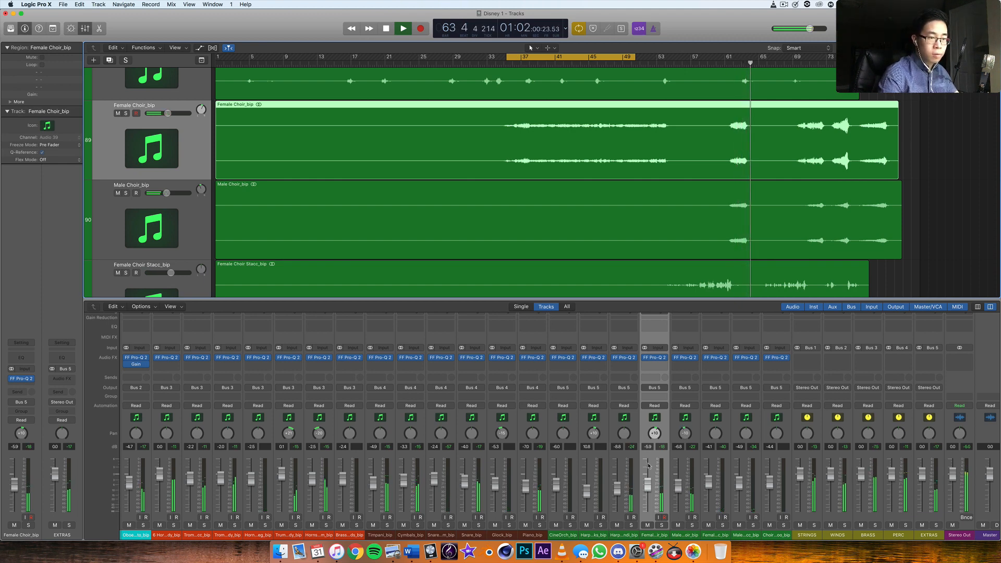
# Select the Bass Drum instrument channel, start the loop at about bar 38, and bring its level up to about -4.4 dB.
pyautogui.hscroll(1, 704, 453)
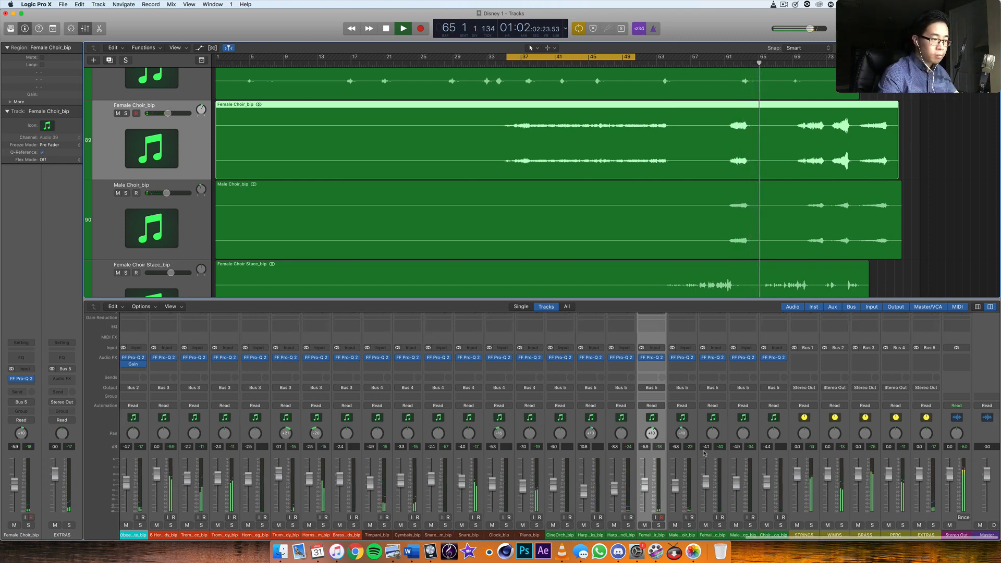
pyautogui.hscroll(1, 705, 453)
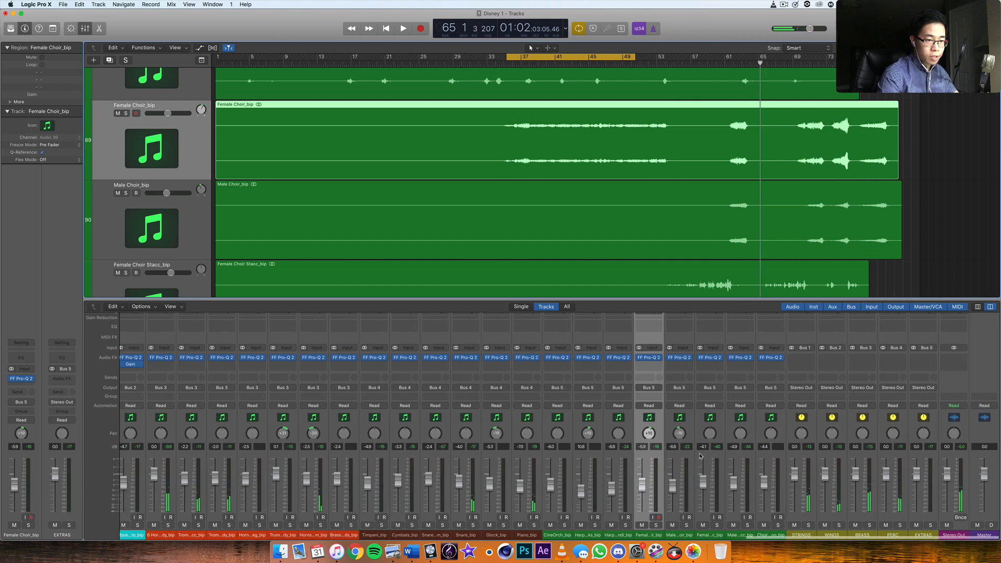
pyautogui.hscroll(15, 700, 456)
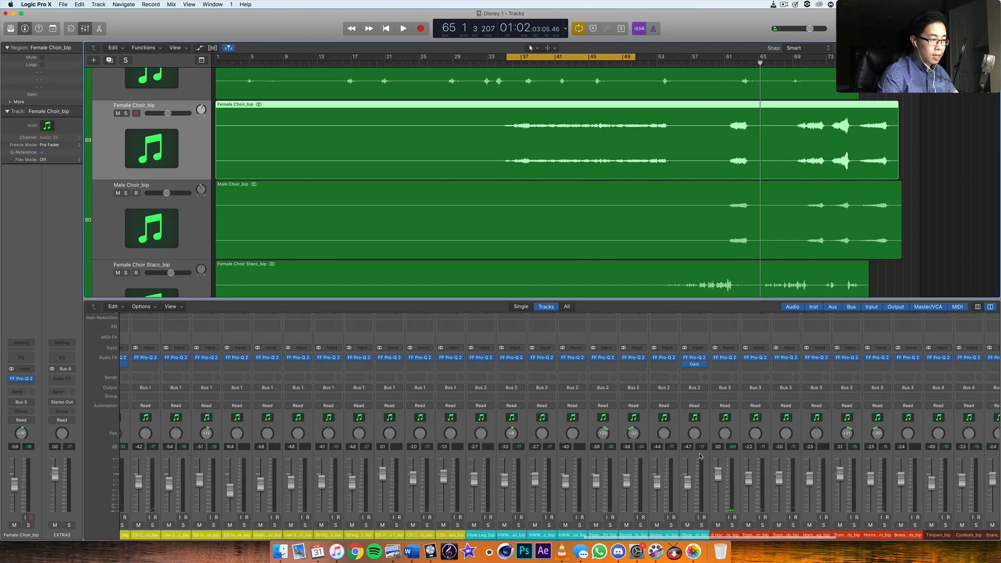
pyautogui.hscroll(-12, 701, 457)
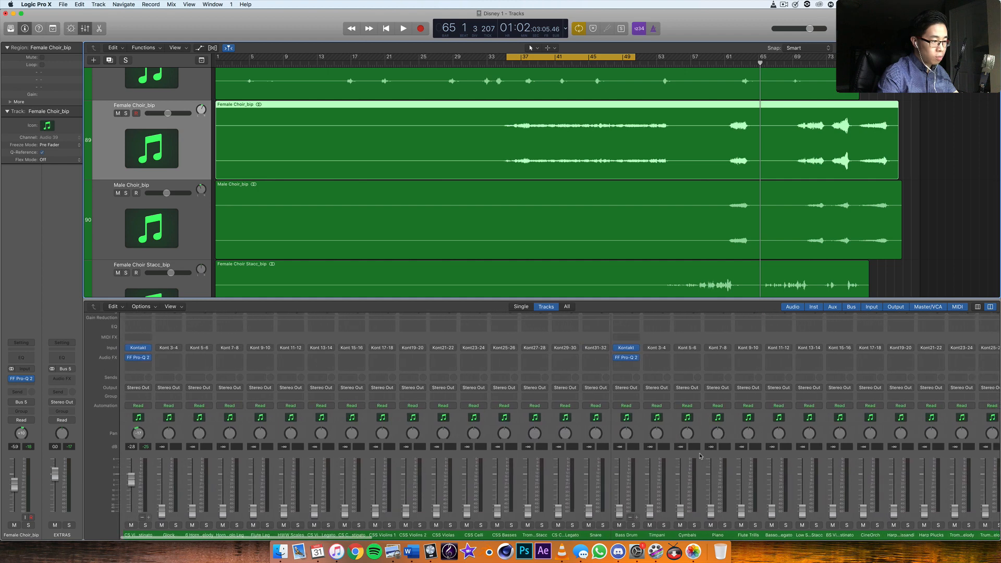
pyautogui.click(633, 459)
pyautogui.hscroll(9, 628, 459)
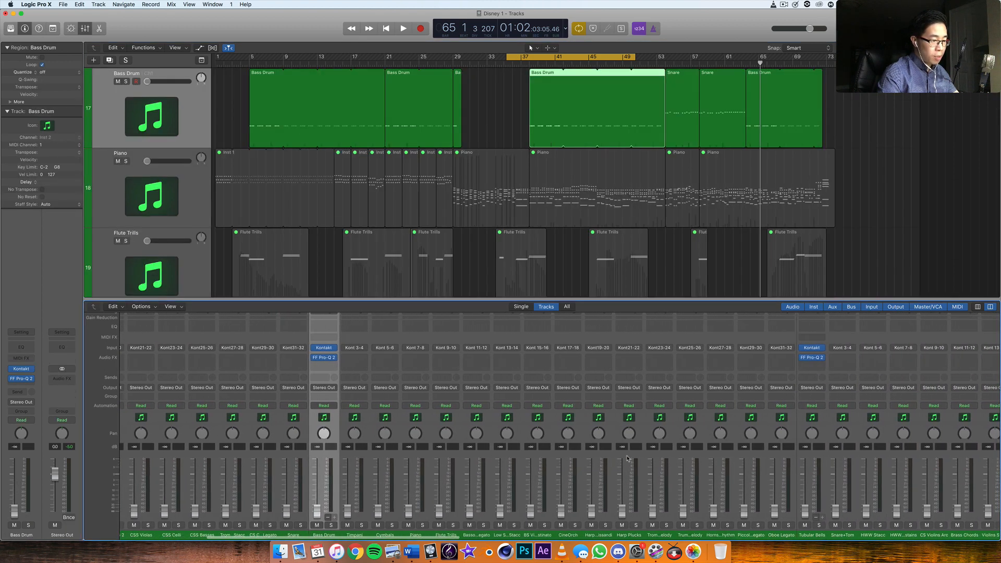
pyautogui.hscroll(3, 627, 459)
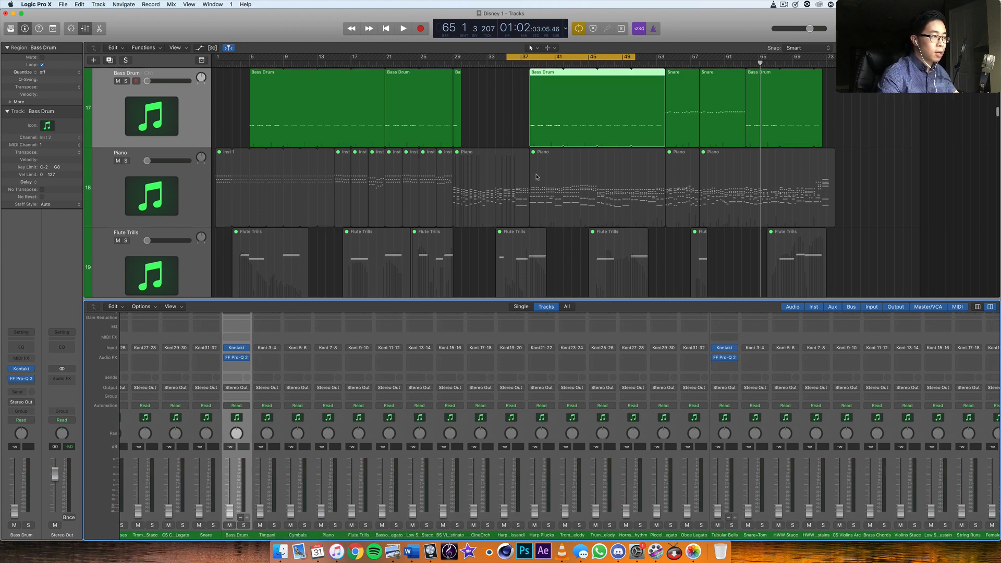
pyautogui.scroll(2, 537, 177)
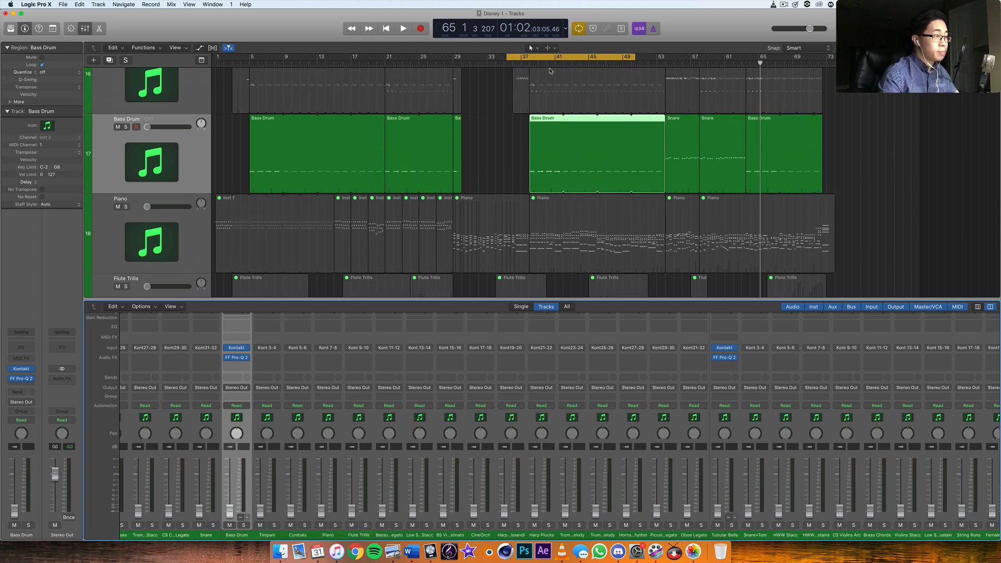
pyautogui.press('space')
pyautogui.moveTo(507, 57); pyautogui.dragTo(531, 65)
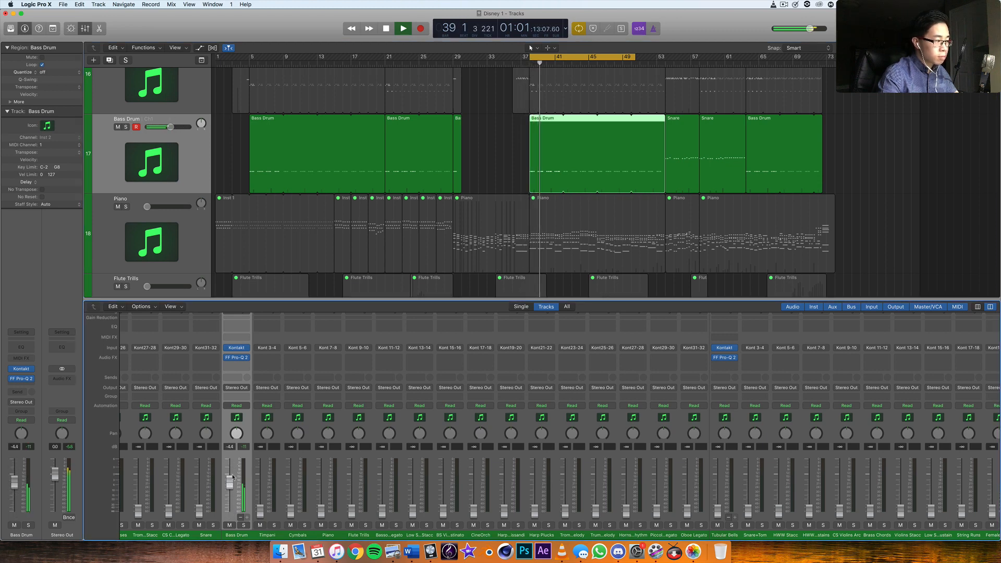
# Check the Bass Drum's Pro-Q 2 curve and lower the track to about -5.3 dB.
pyautogui.click(237, 358)
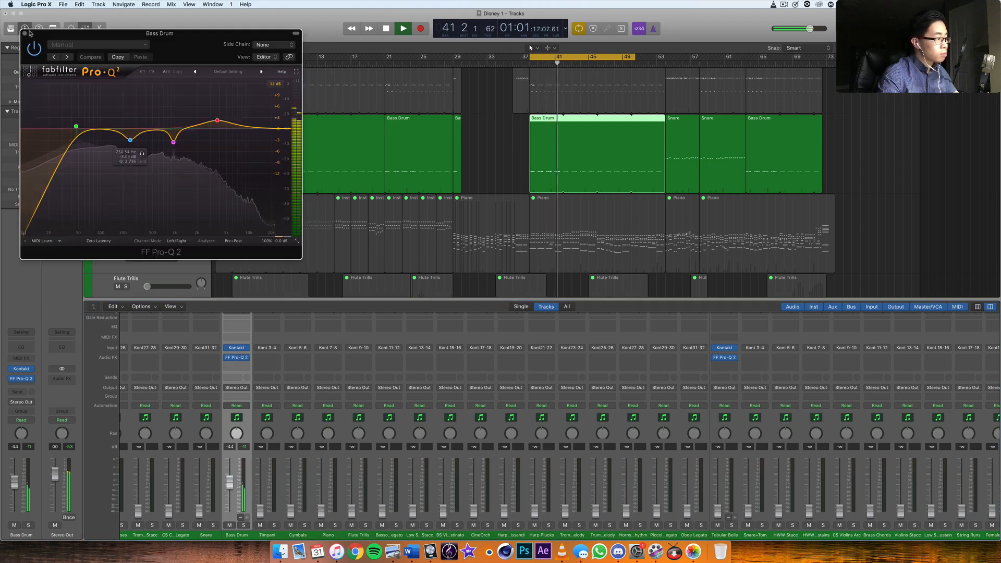
pyautogui.press('super+w')
pyautogui.moveTo(230, 483); pyautogui.dragTo(230, 490)
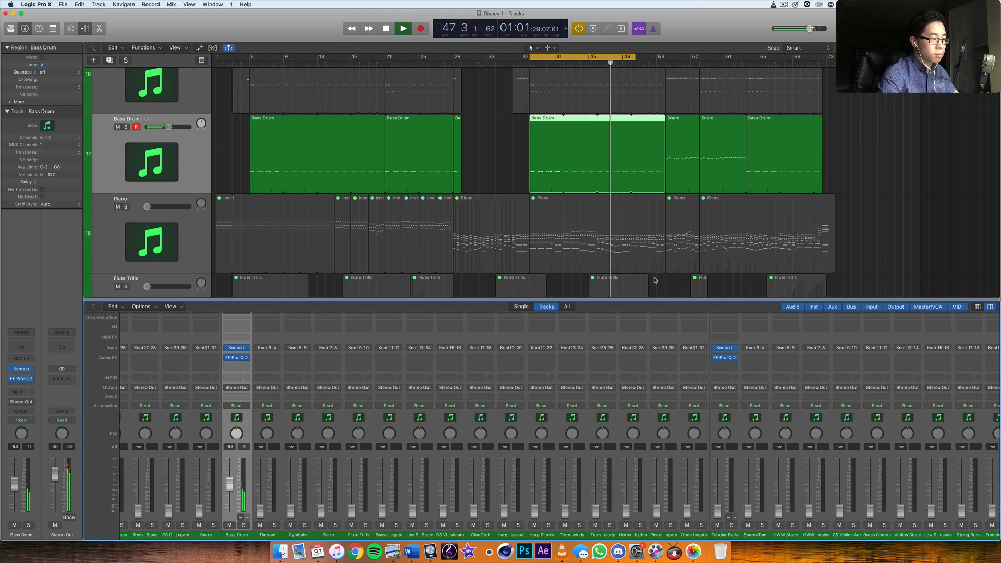
# Select Tubular Bells, bring its level to about -4.9 dB, and loop about bars 44 to 50.
pyautogui.scroll(-4, 656, 280)
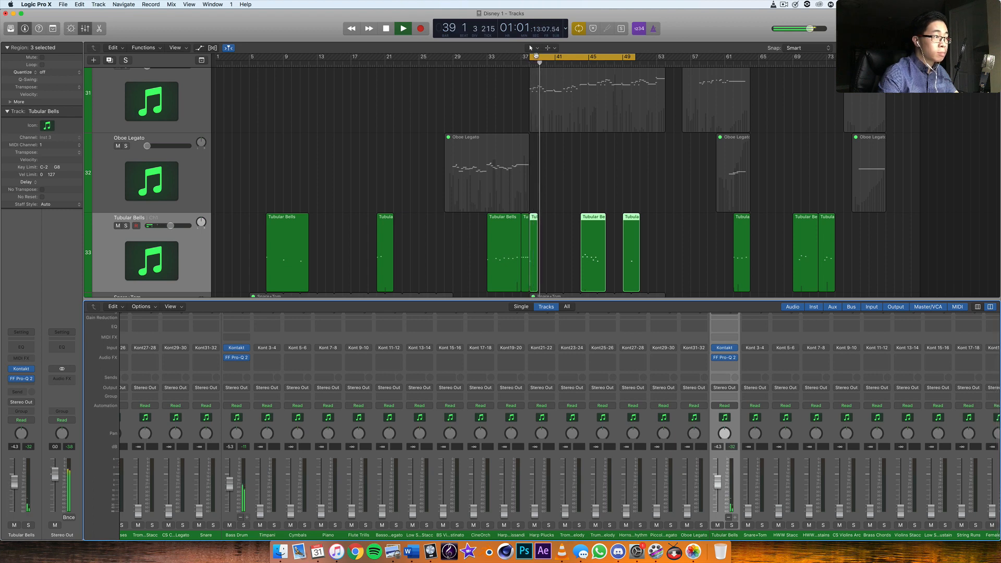
pyautogui.moveTo(531, 57); pyautogui.dragTo(579, 68)
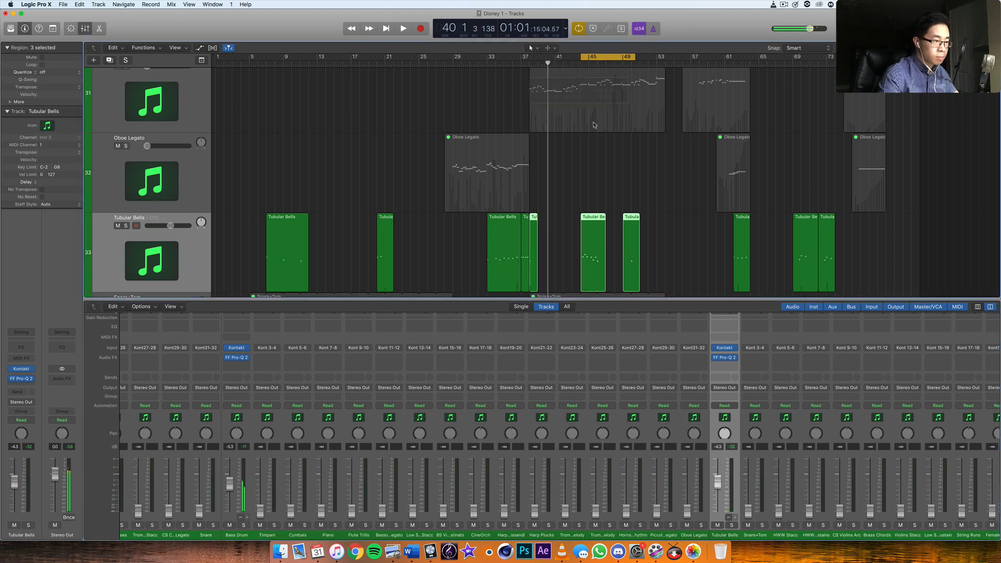
pyautogui.moveTo(720, 487); pyautogui.dragTo(721, 489)
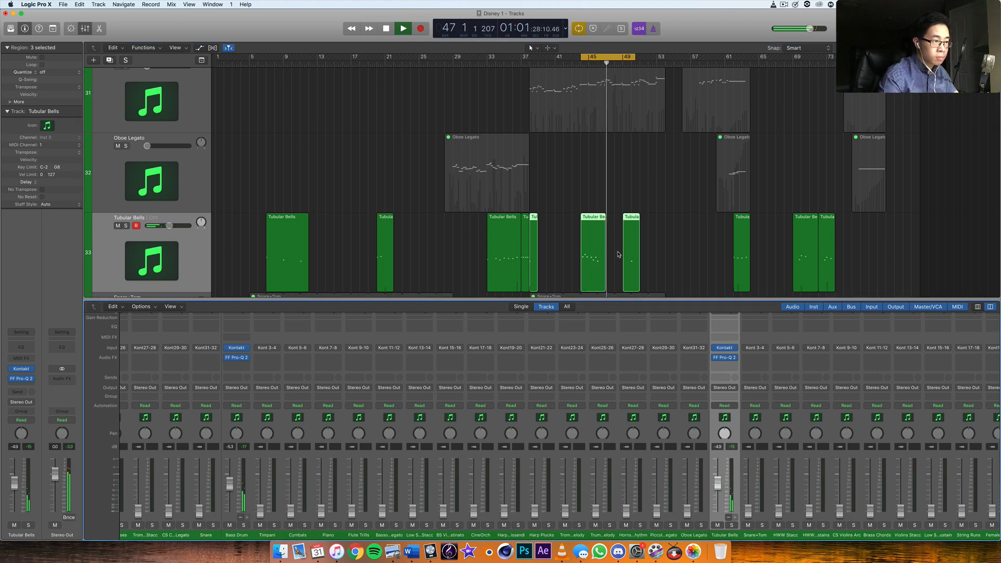
pyautogui.press('space')
pyautogui.press('space')
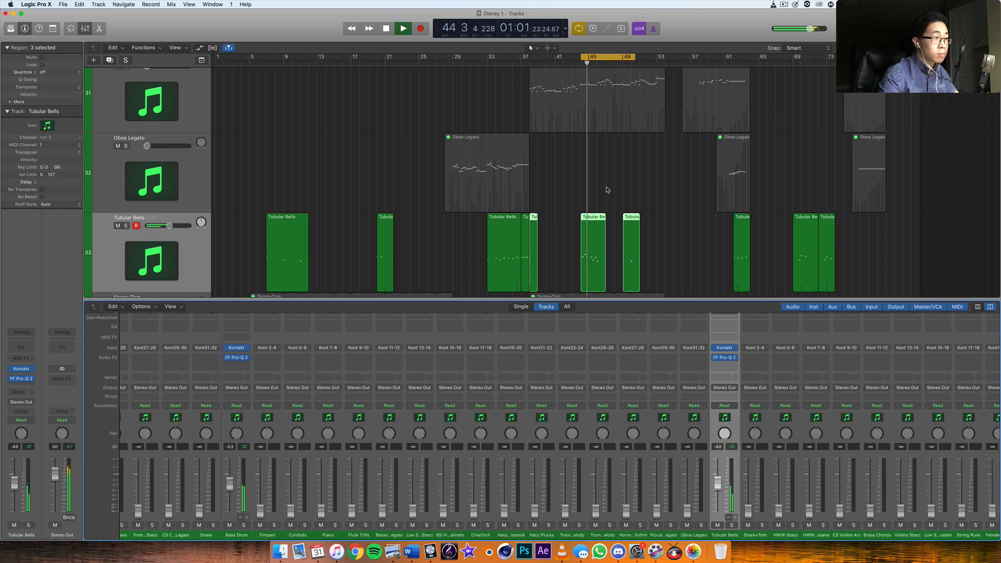
# Play Tubular Bells from about bars 38 and 35, and pan it moderately to the right.
pyautogui.click(529, 62)
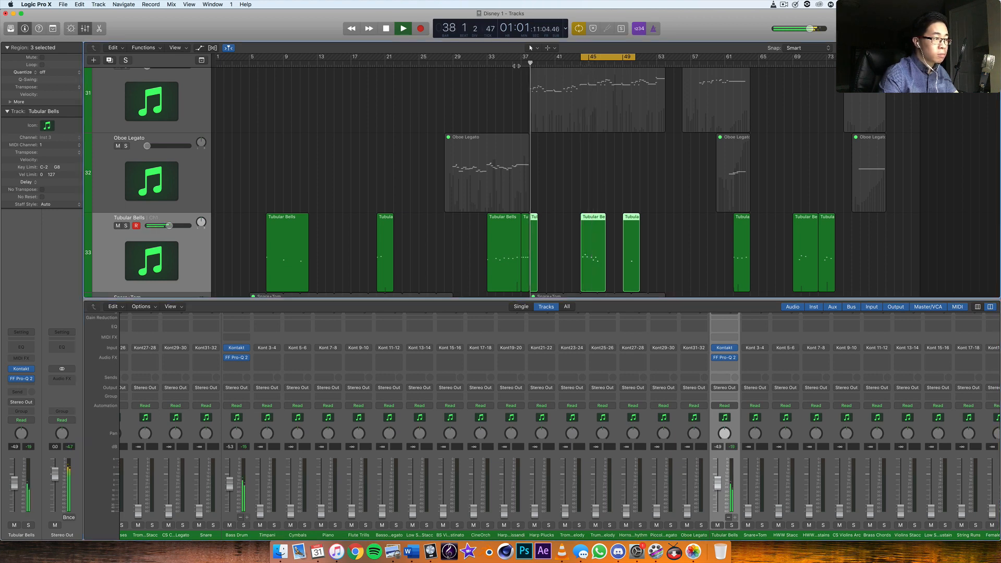
pyautogui.click(504, 62)
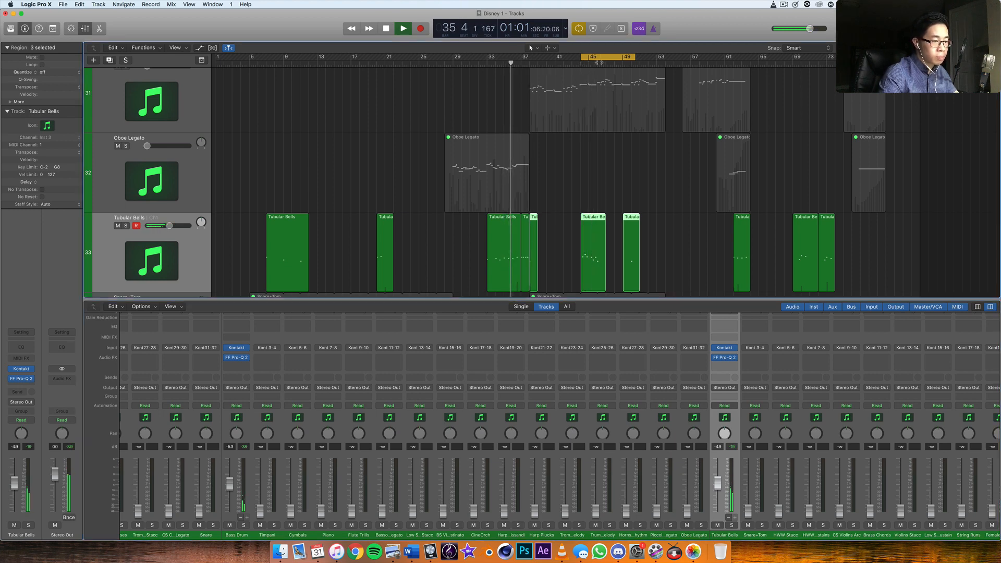
pyautogui.scroll(-1, 536, 138)
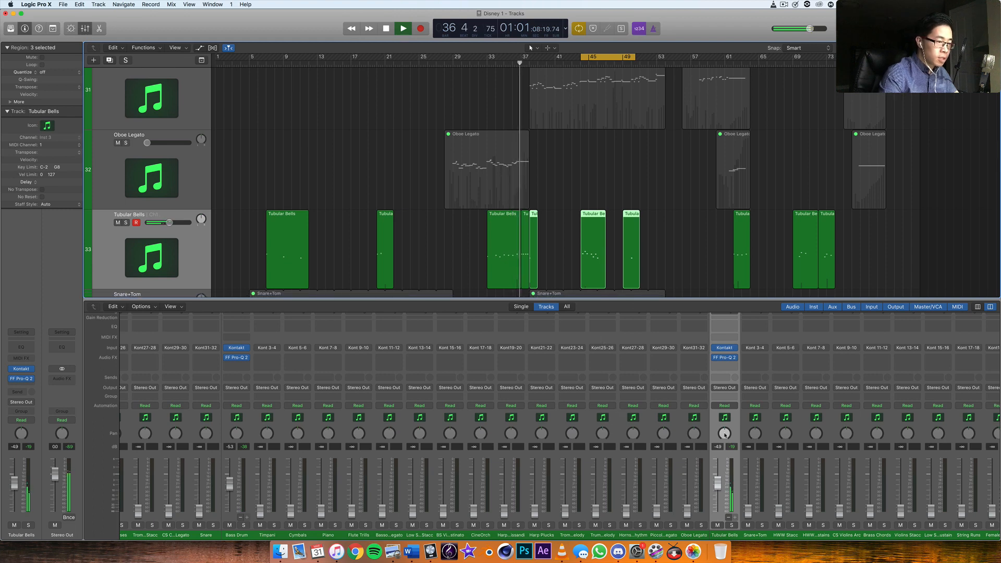
pyautogui.moveTo(725, 434); pyautogui.dragTo(724, 417)
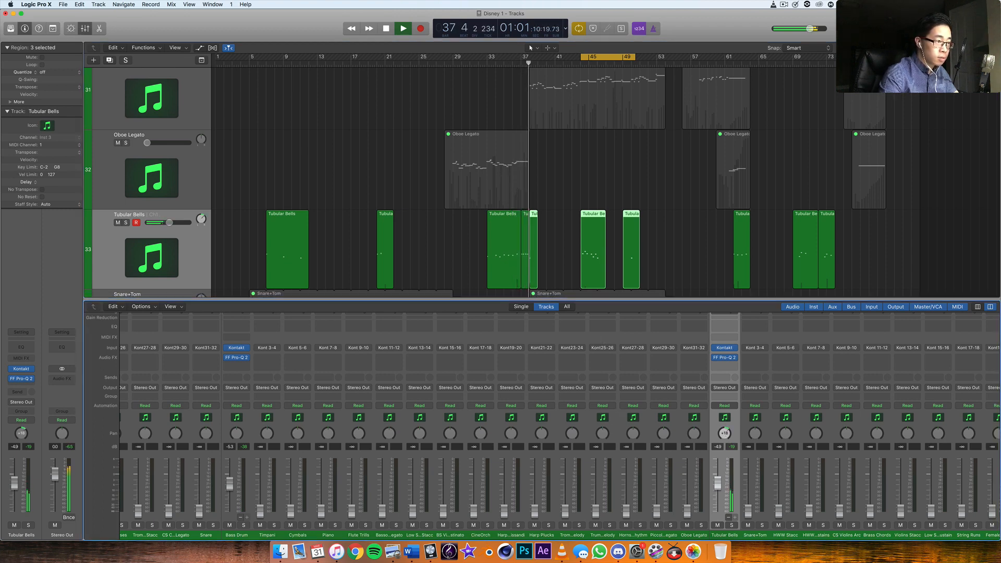
# Set Tubular Bells to about -4.4 dB, fine-tune its pan, and replay its passage from about bar 44.
pyautogui.click(584, 62)
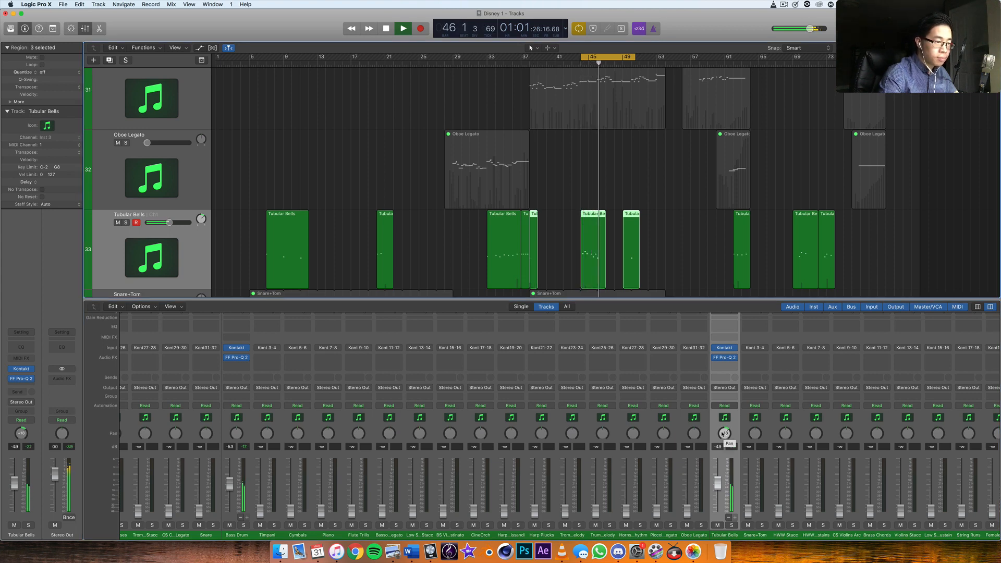
pyautogui.moveTo(718, 486); pyautogui.dragTo(717, 484)
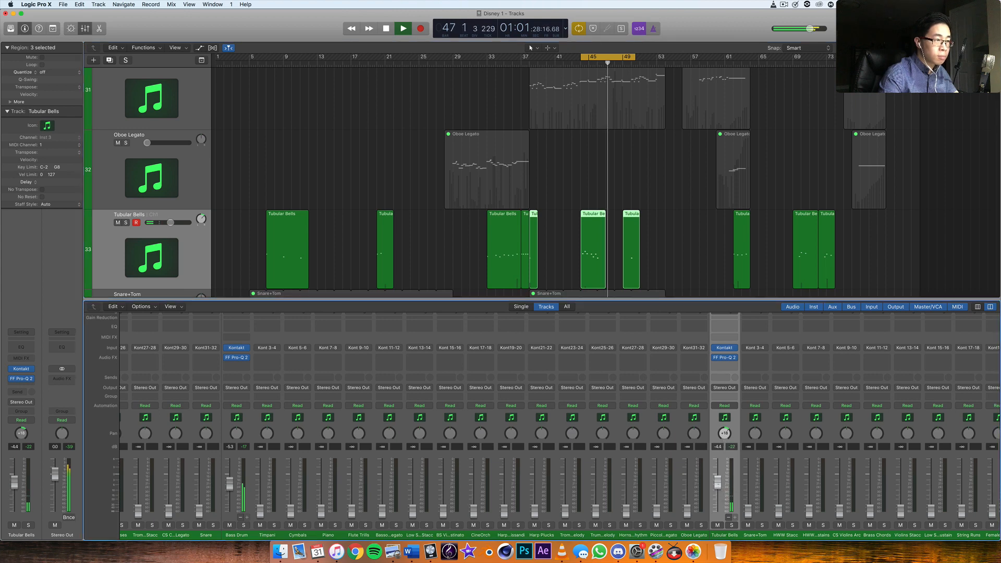
pyautogui.click(583, 62)
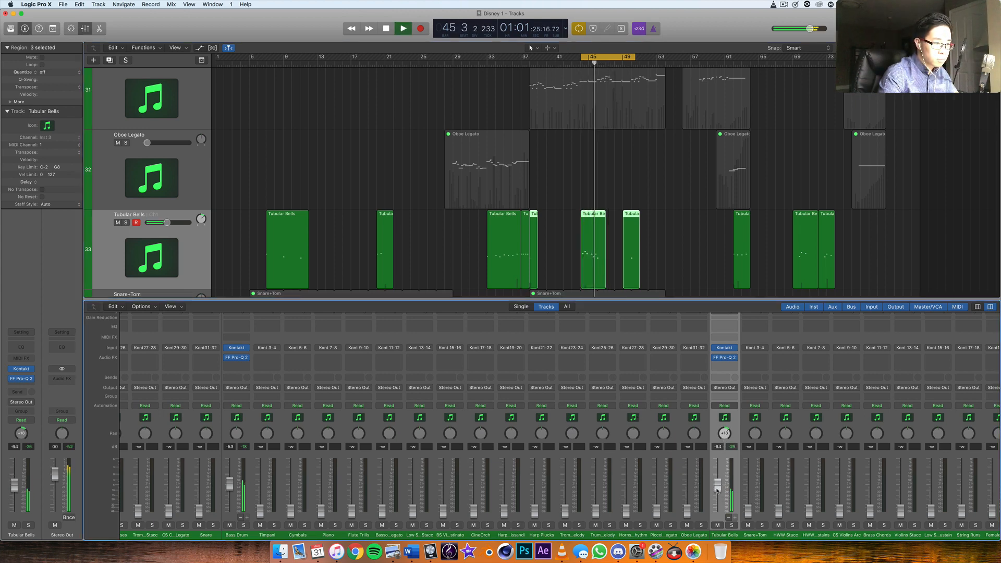
pyautogui.moveTo(722, 441); pyautogui.dragTo(724, 417)
pyautogui.press('space')
pyautogui.press('space')
pyautogui.press('space')
pyautogui.press('space')
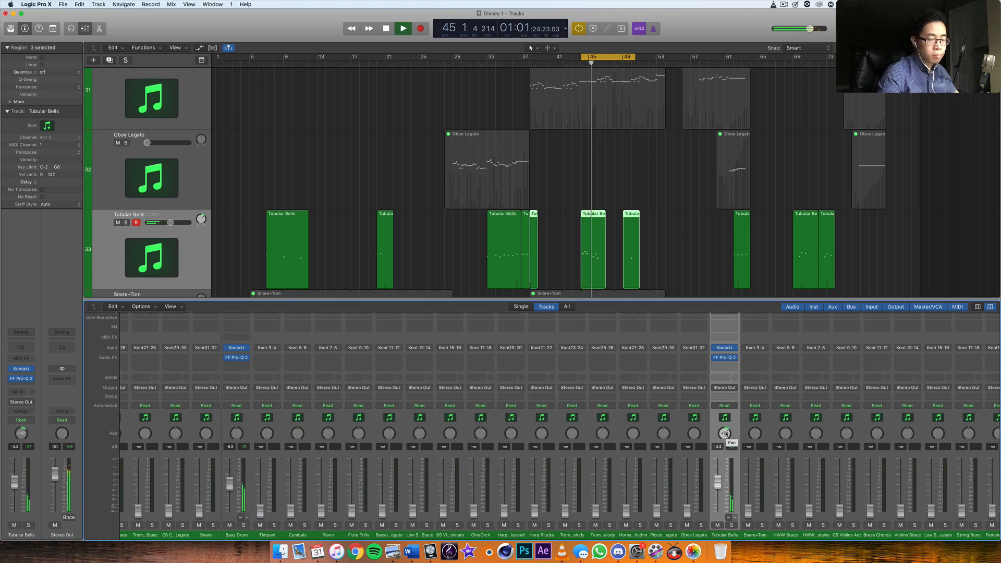
pyautogui.press('space')
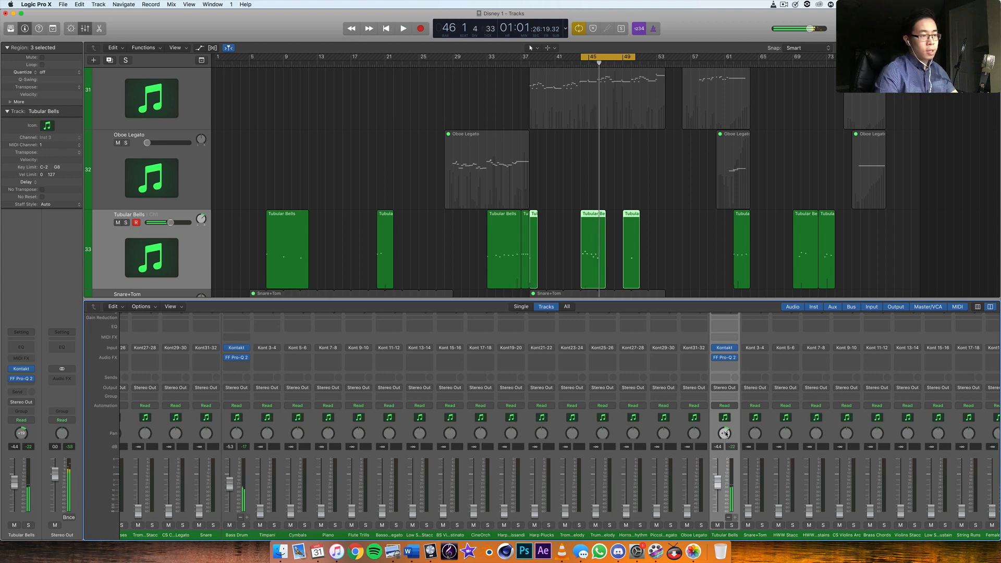
# Review the mixer from the Tubular Bells channel through the bounced section tracks to the STRINGS, WINDS, BRASS, PERC, and EXTRAS buses.
pyautogui.hscroll(20, 720, 445)
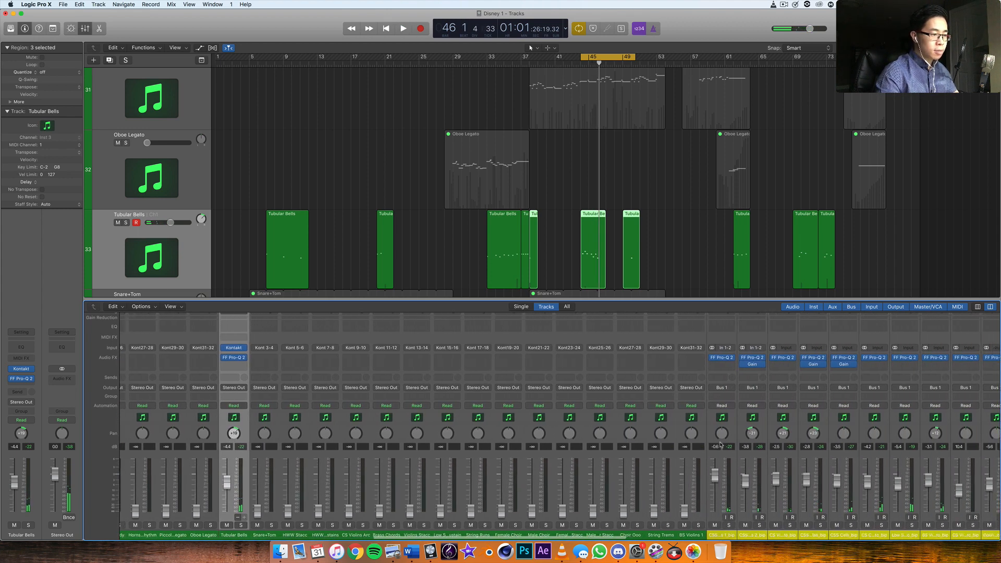
pyautogui.hscroll(8, 721, 444)
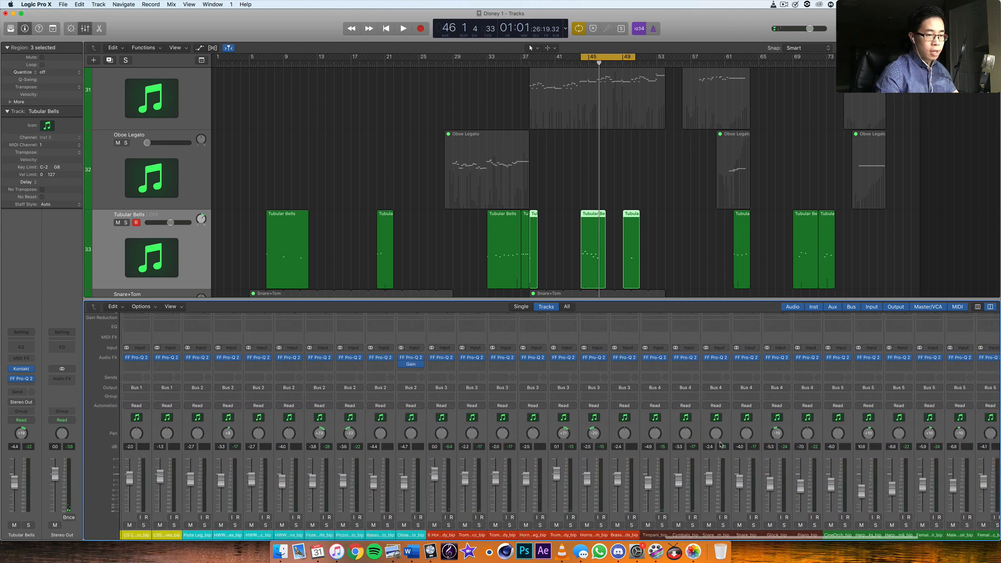
pyautogui.hscroll(-10, 720, 444)
pyautogui.hscroll(10, 720, 445)
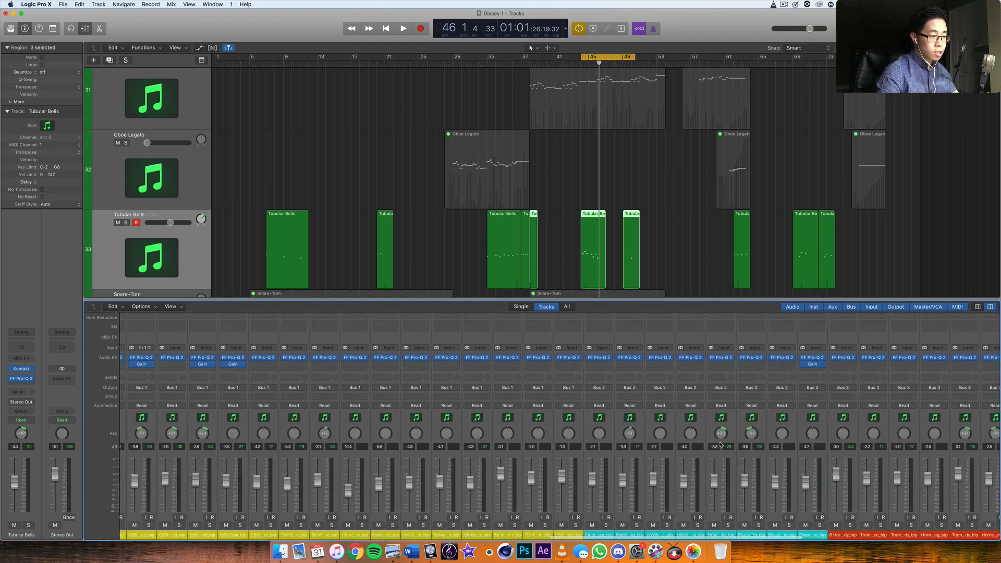
pyautogui.hscroll(8, 720, 445)
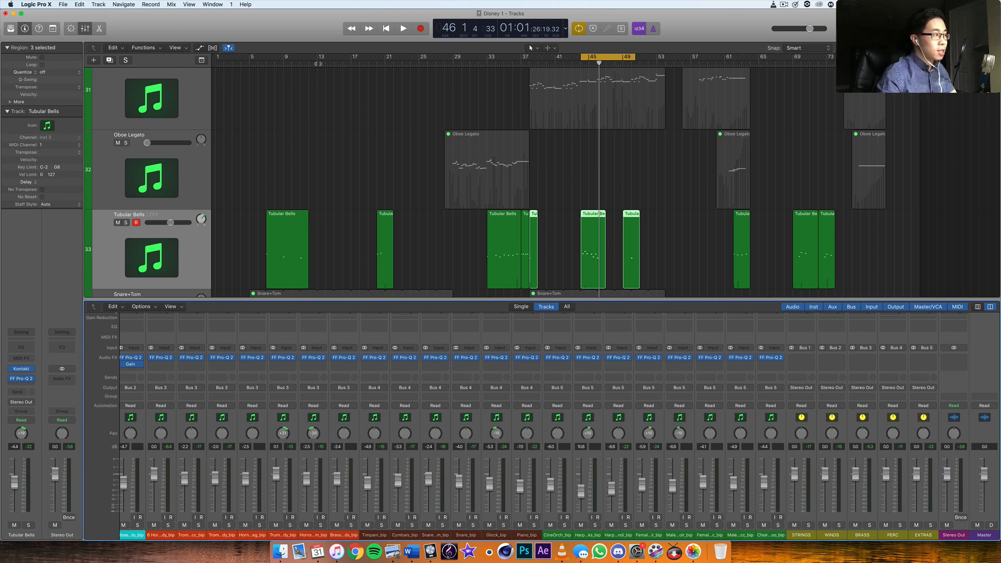
# Look through the arrangement's MIDI tracks and the colour-coded bounced audio tracks, from the strings down to the choirs.
pyautogui.scroll(6, 528, 154)
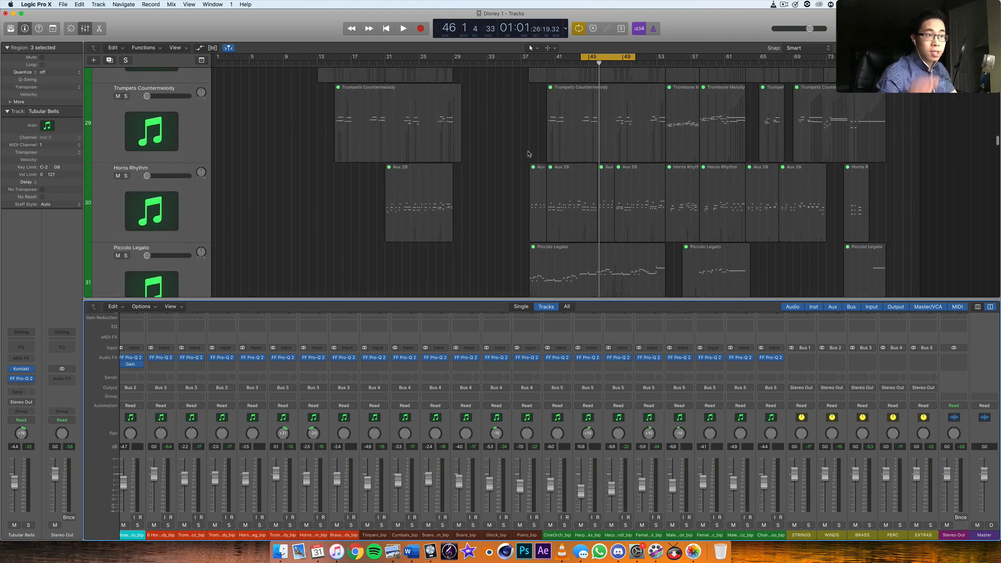
pyautogui.scroll(-10, 528, 154)
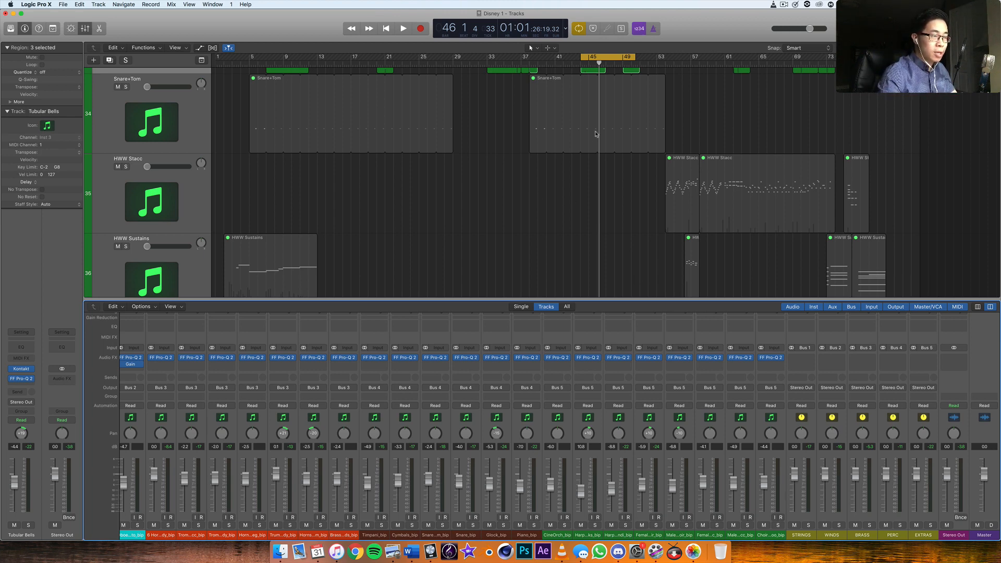
pyautogui.scroll(2, 583, 69)
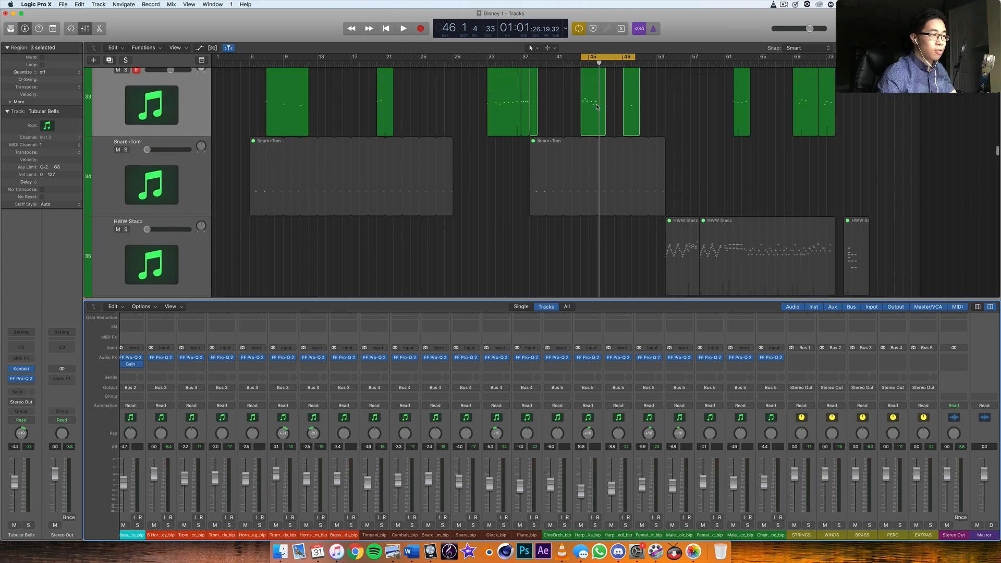
pyautogui.scroll(-15, 569, 254)
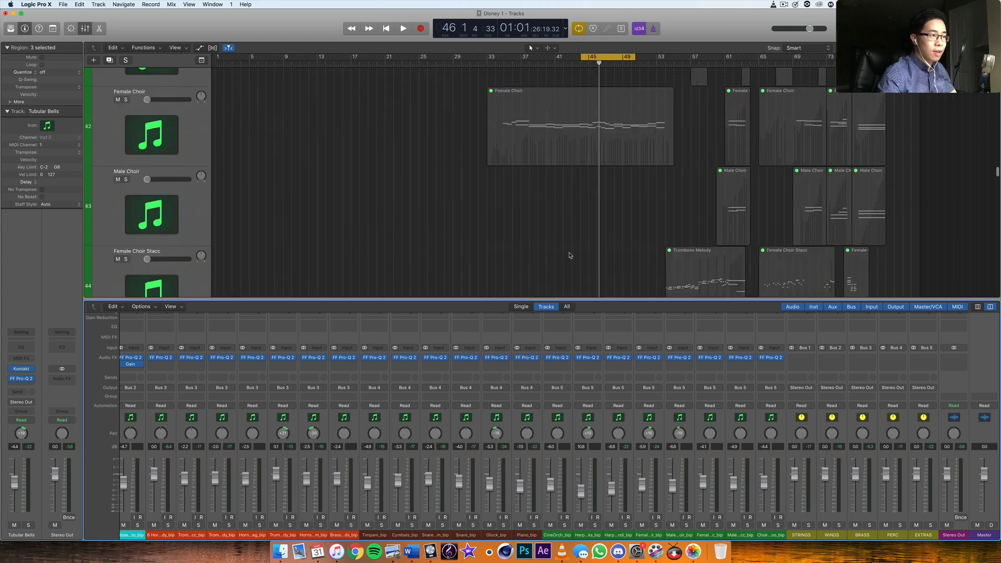
pyautogui.scroll(-1, 571, 253)
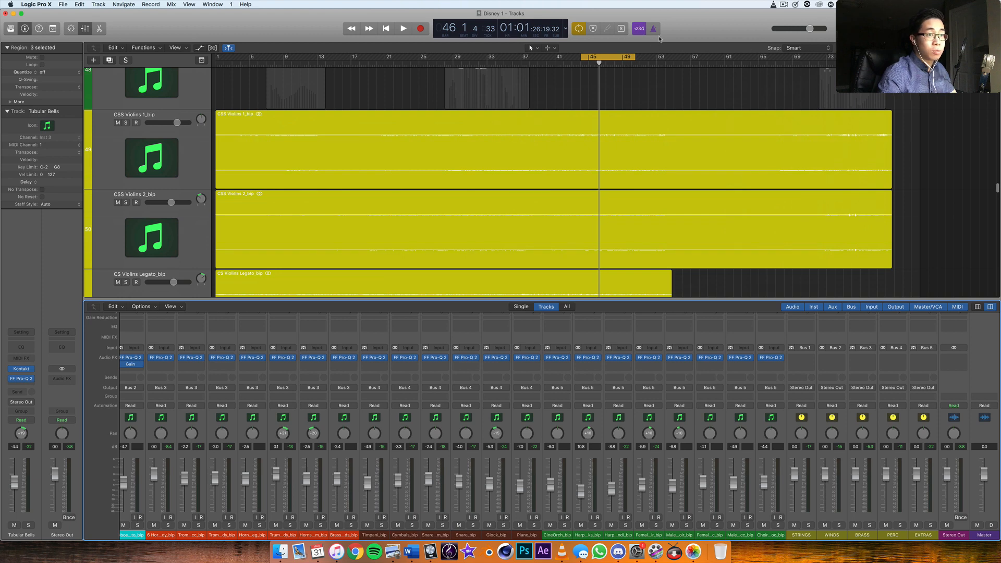
pyautogui.scroll(-20, 553, 183)
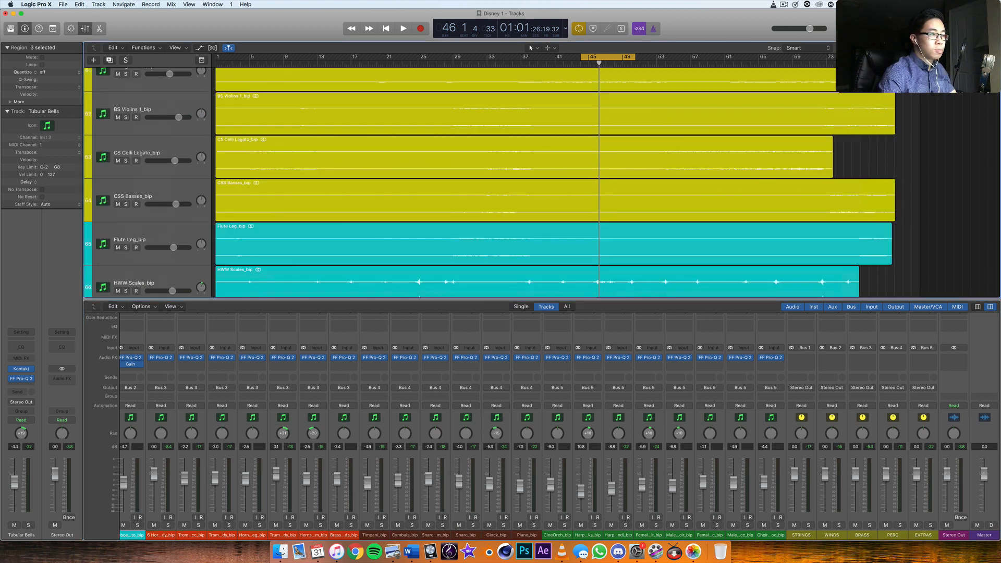
pyautogui.scroll(-4, 764, 162)
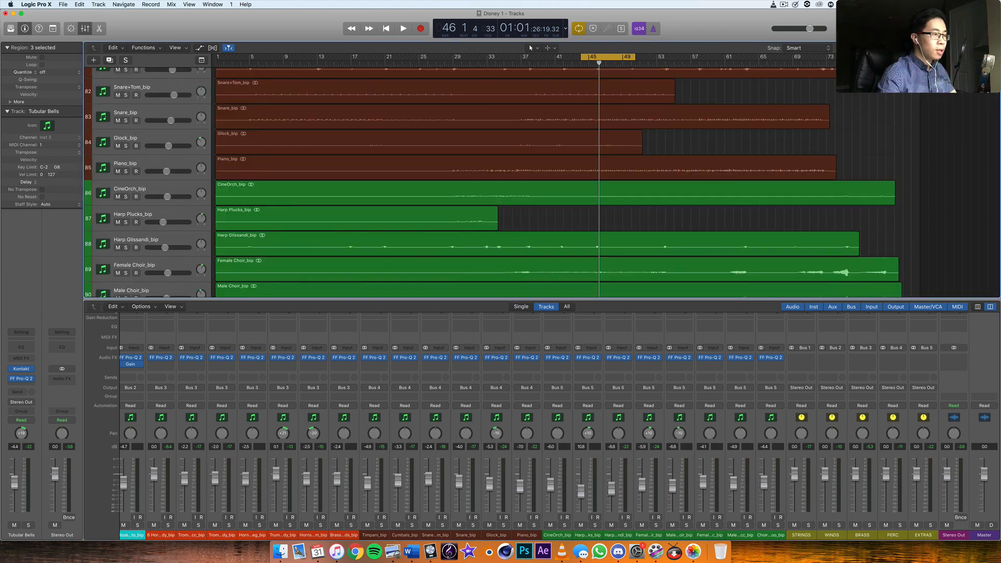
pyautogui.scroll(20, 764, 162)
pyautogui.scroll(9, 765, 163)
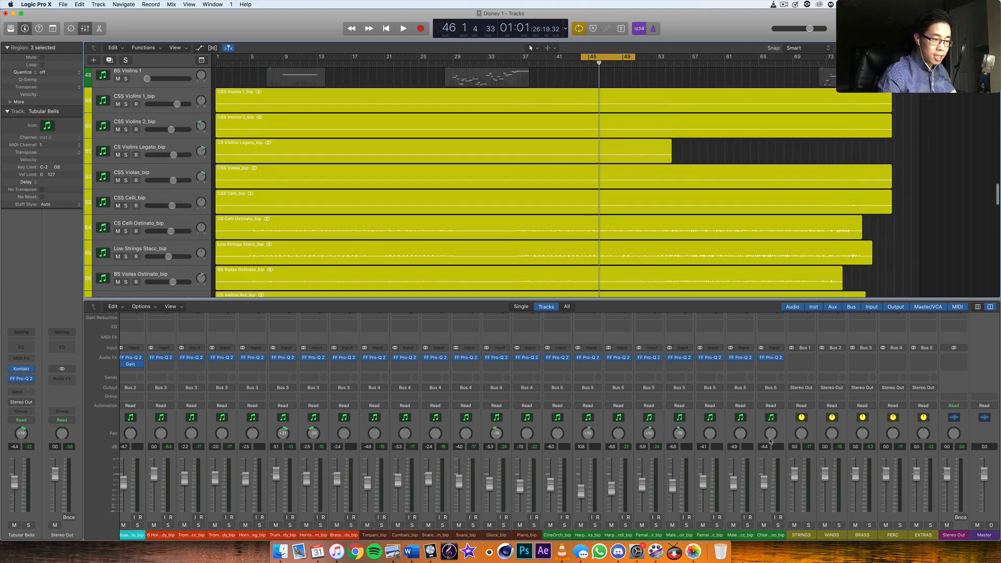
# Select the STRINGS, EXTRAS, and Stereo Out channels in turn and review how the section tracks route through their buses.
pyautogui.click(801, 461)
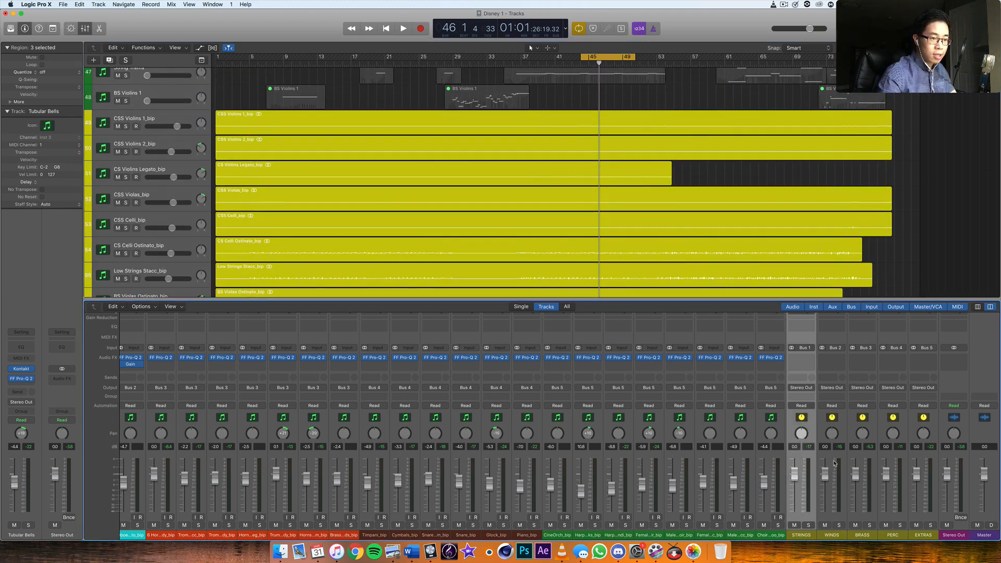
pyautogui.click(921, 461)
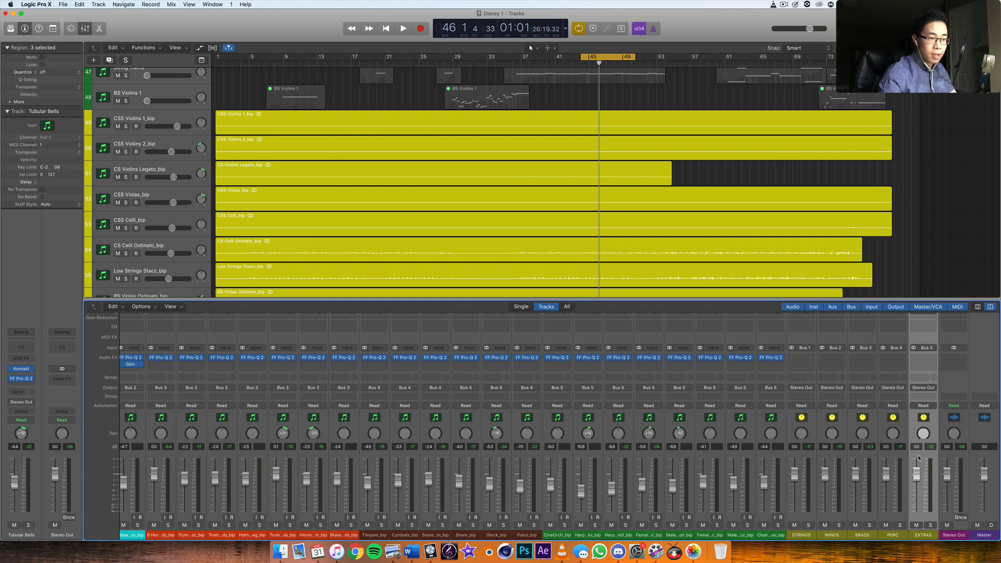
pyautogui.click(953, 456)
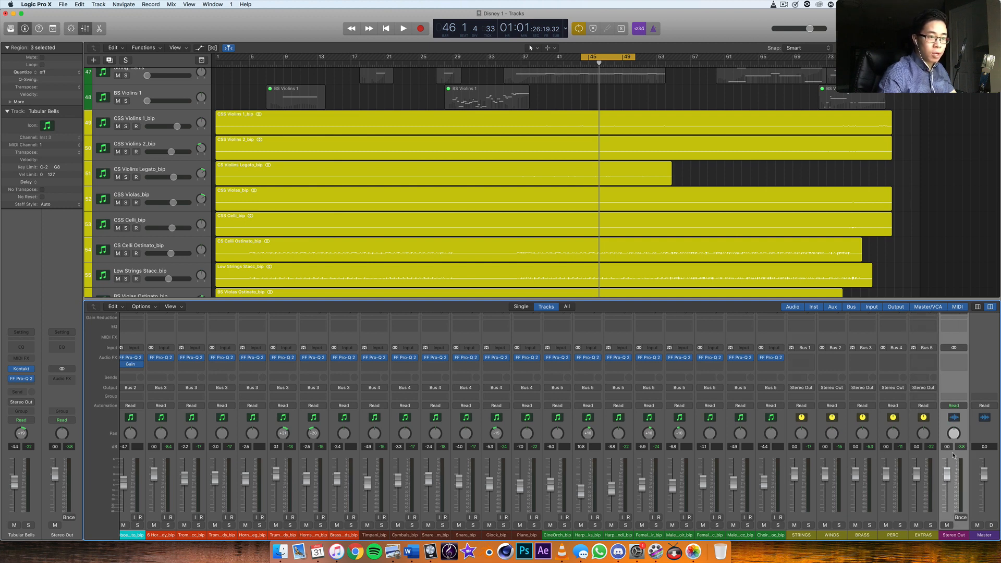
pyautogui.hscroll(-10, 819, 386)
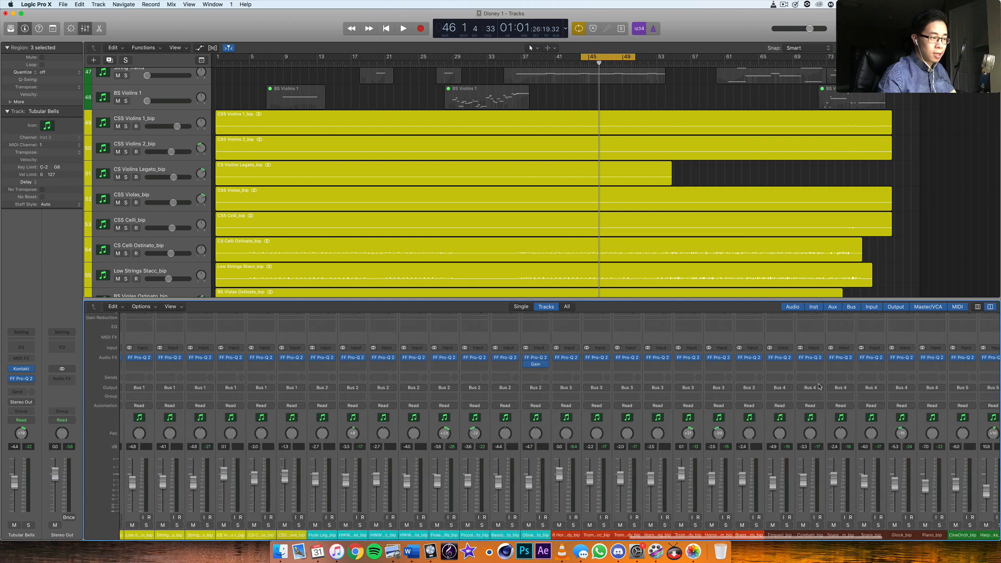
pyautogui.hscroll(10, 819, 386)
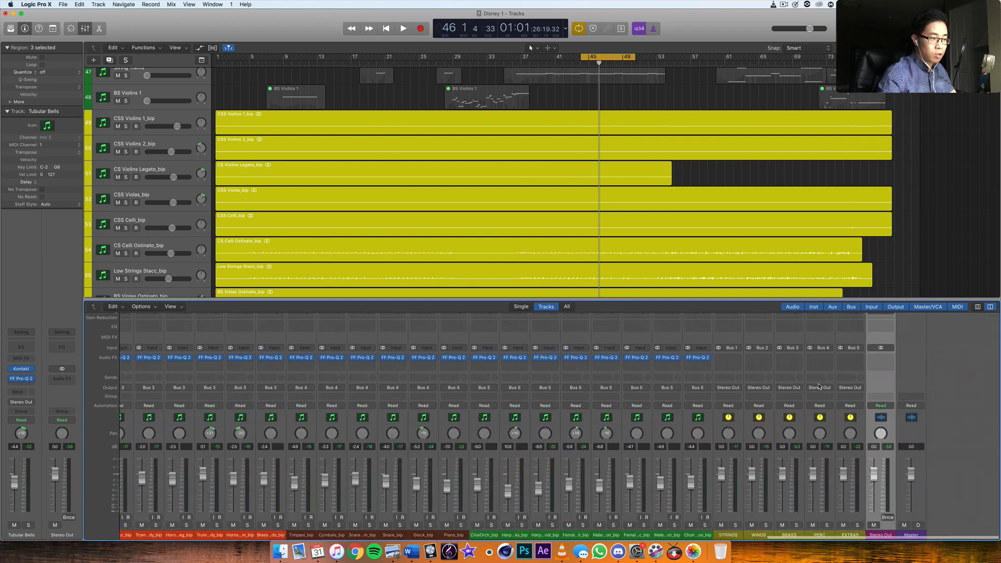